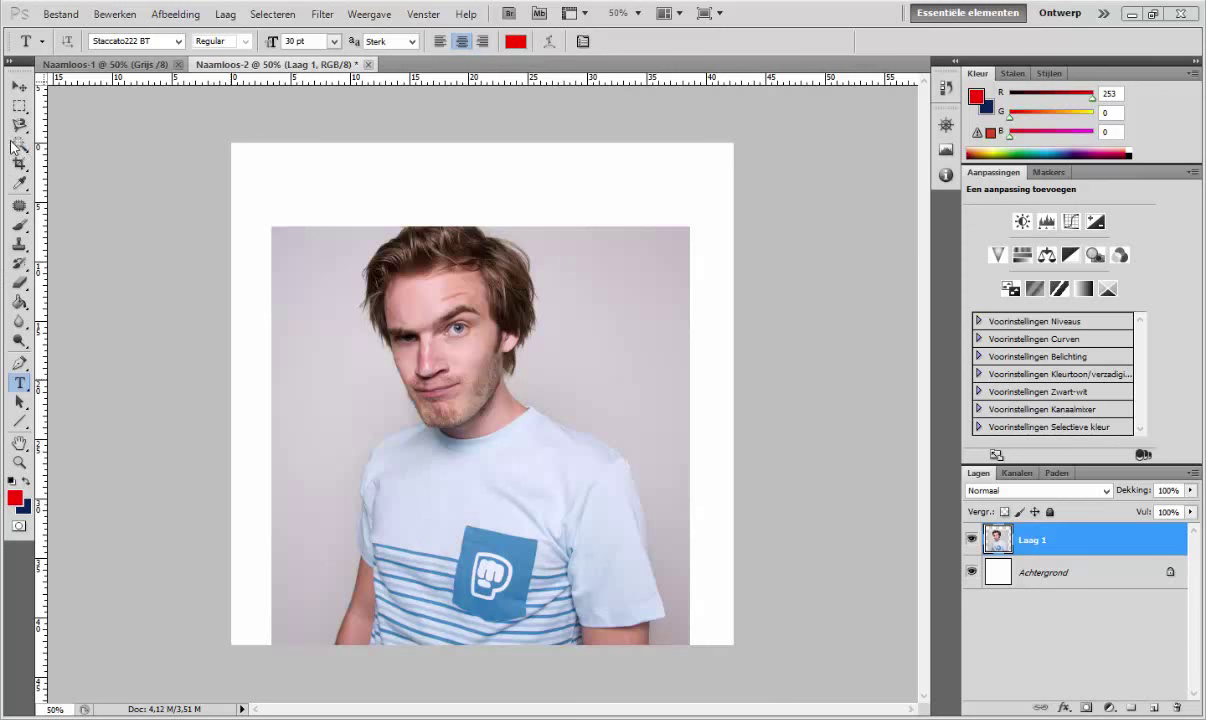
Step: Zoom in on the man's head and begin a pen path around the hair and jaw
click(19, 145)
key(l)
scroll(410, 155, up, 5)
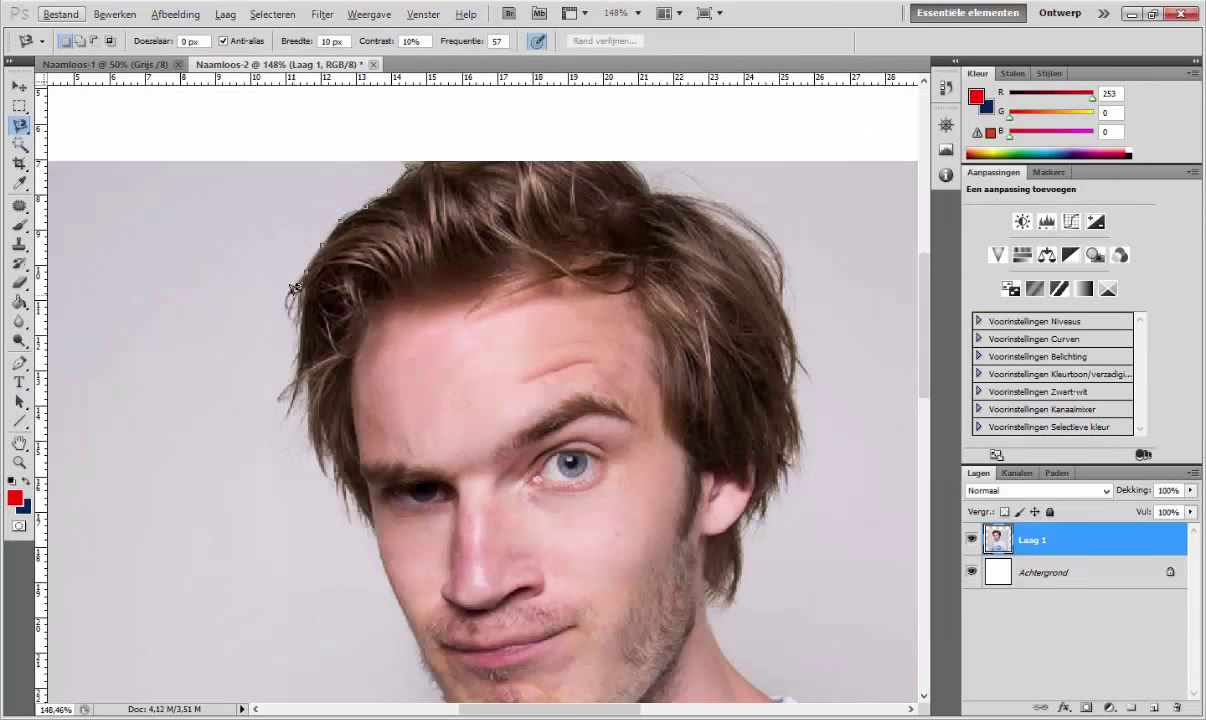
drag(284, 407, 246, 700)
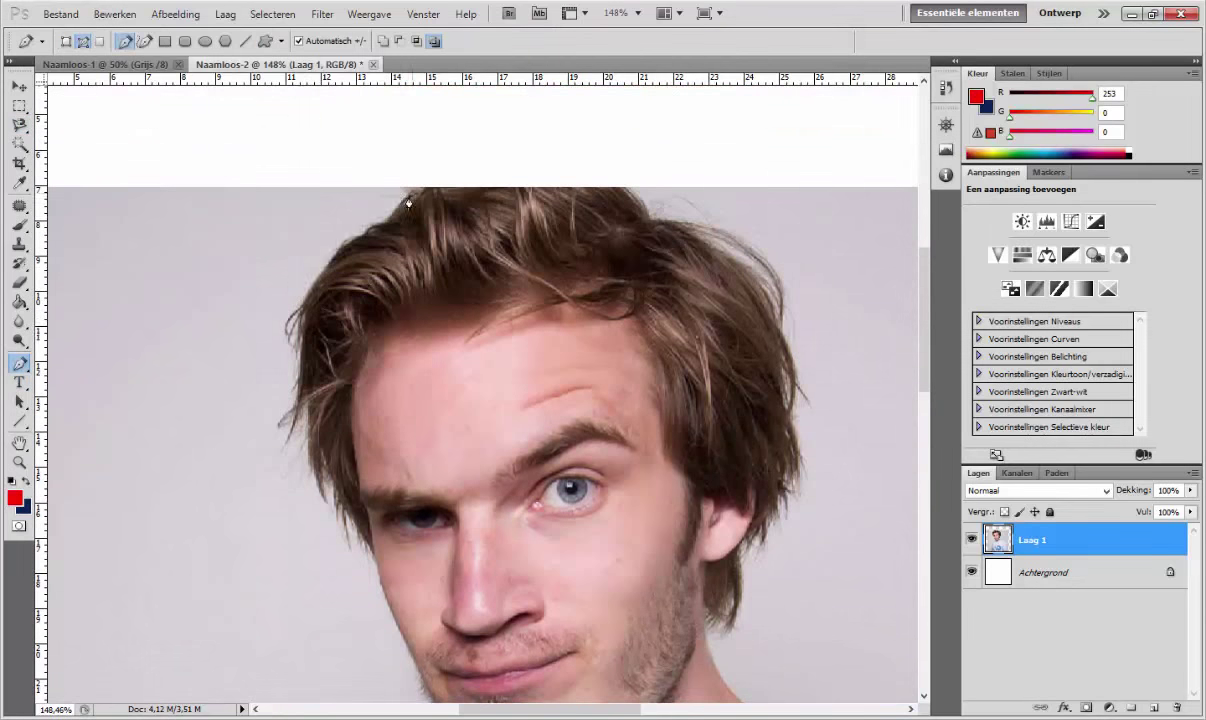
drag(316, 269, 308, 287)
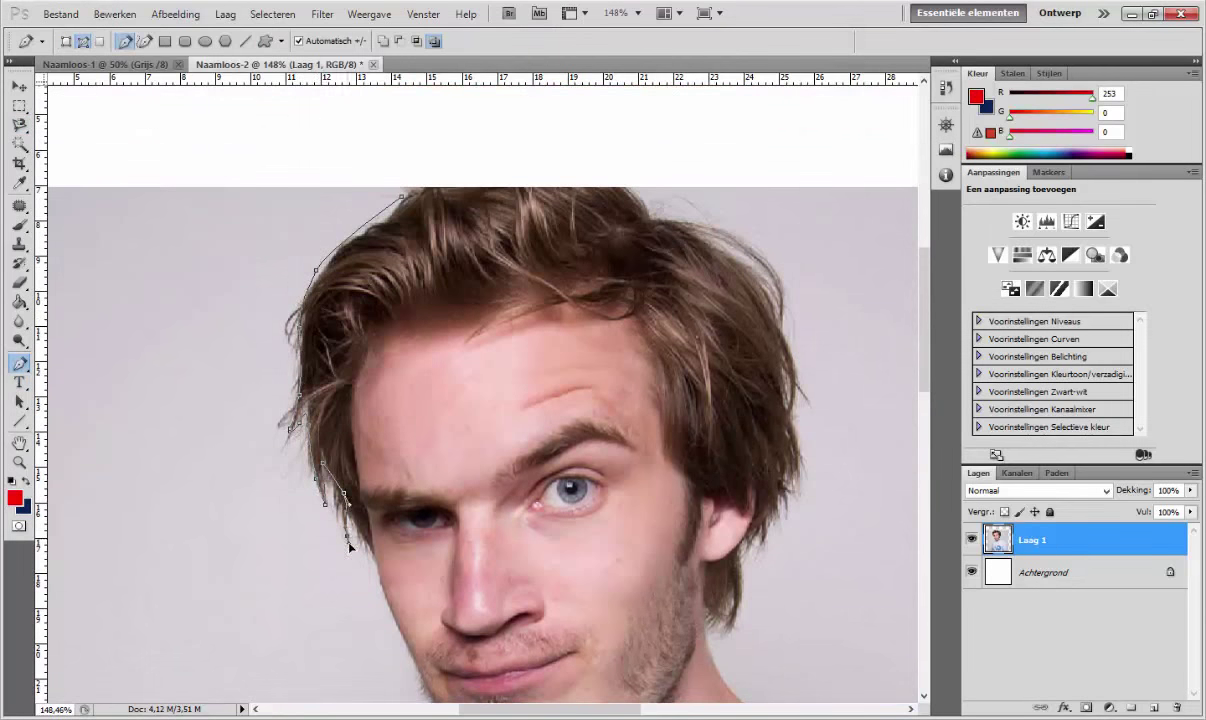
scroll(350, 547, down, 5)
click(380, 428)
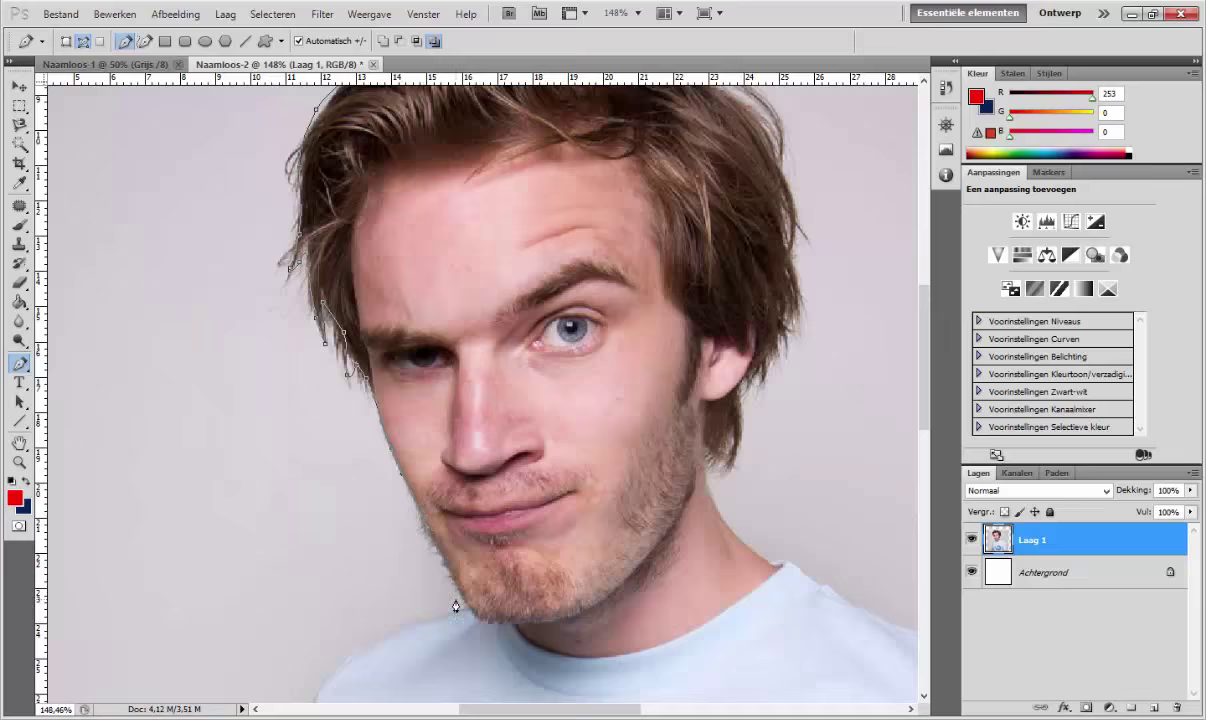
scroll(357, 657, down, 10)
drag(278, 483, 288, 527)
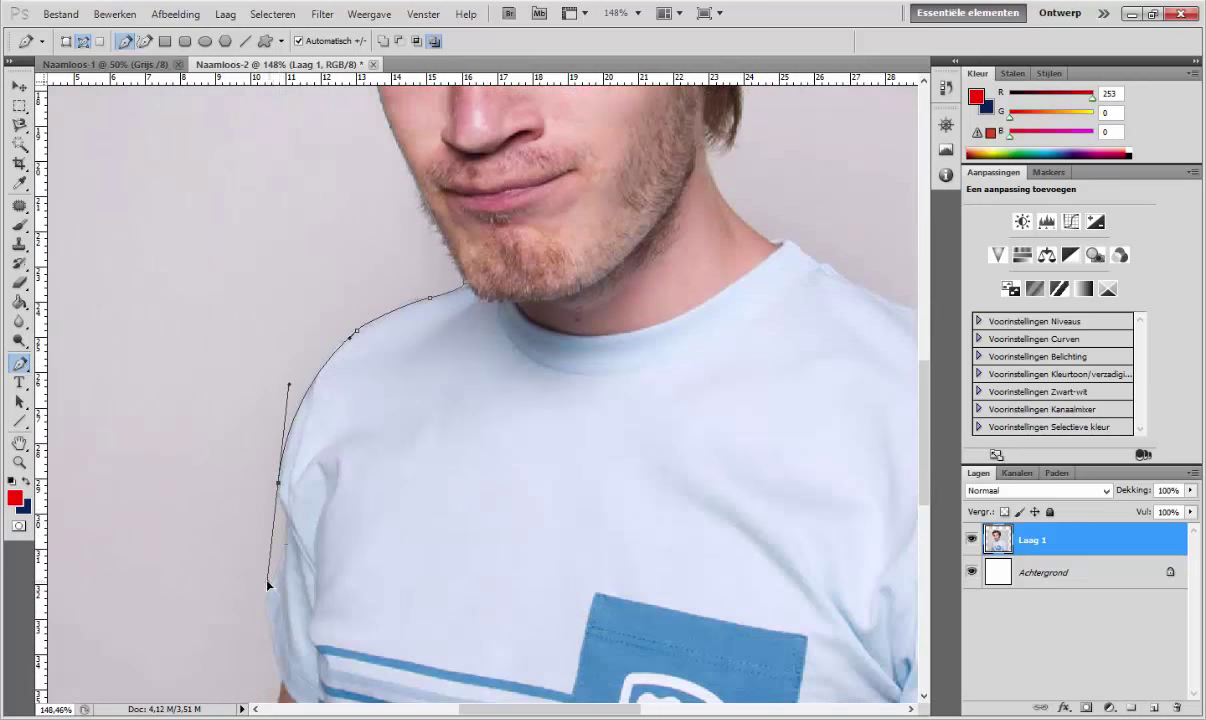
Step: Extend the path down the left arm, across the bottom edge, to the right arm
click(262, 610)
scroll(280, 500, down, 6)
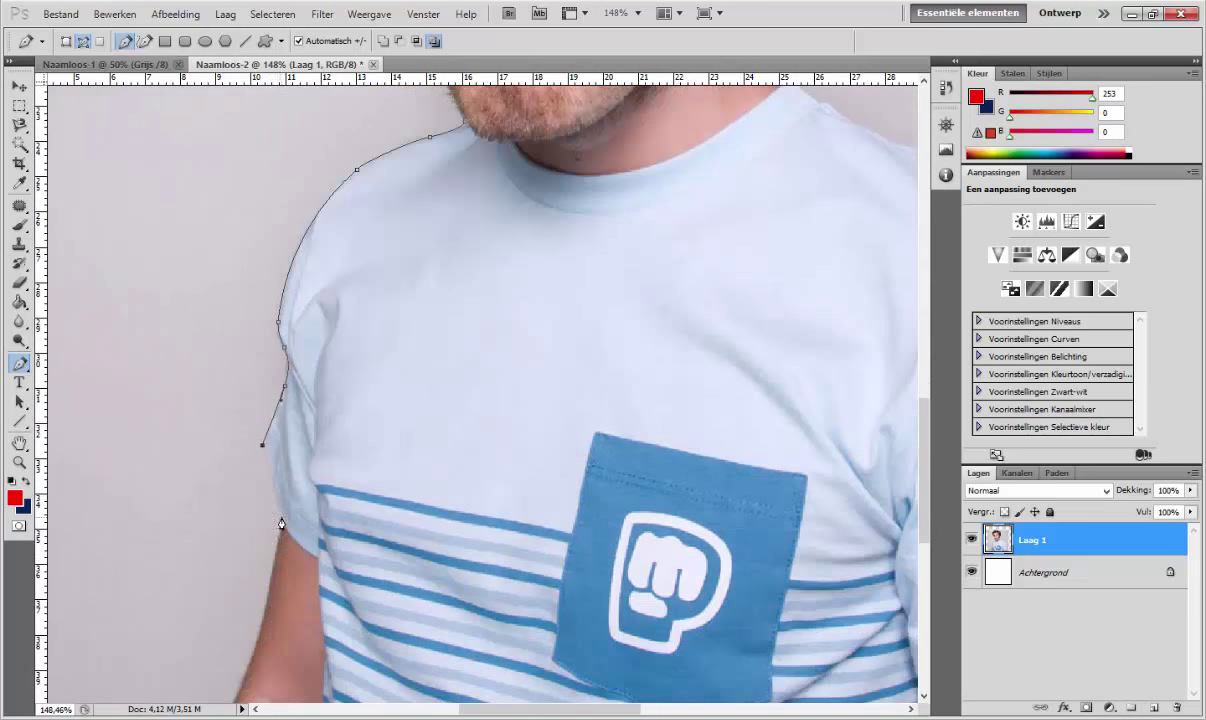
scroll(270, 450, down, 4)
click(263, 440)
click(203, 600)
click(882, 617)
scroll(700, 600, right, 8)
click(545, 609)
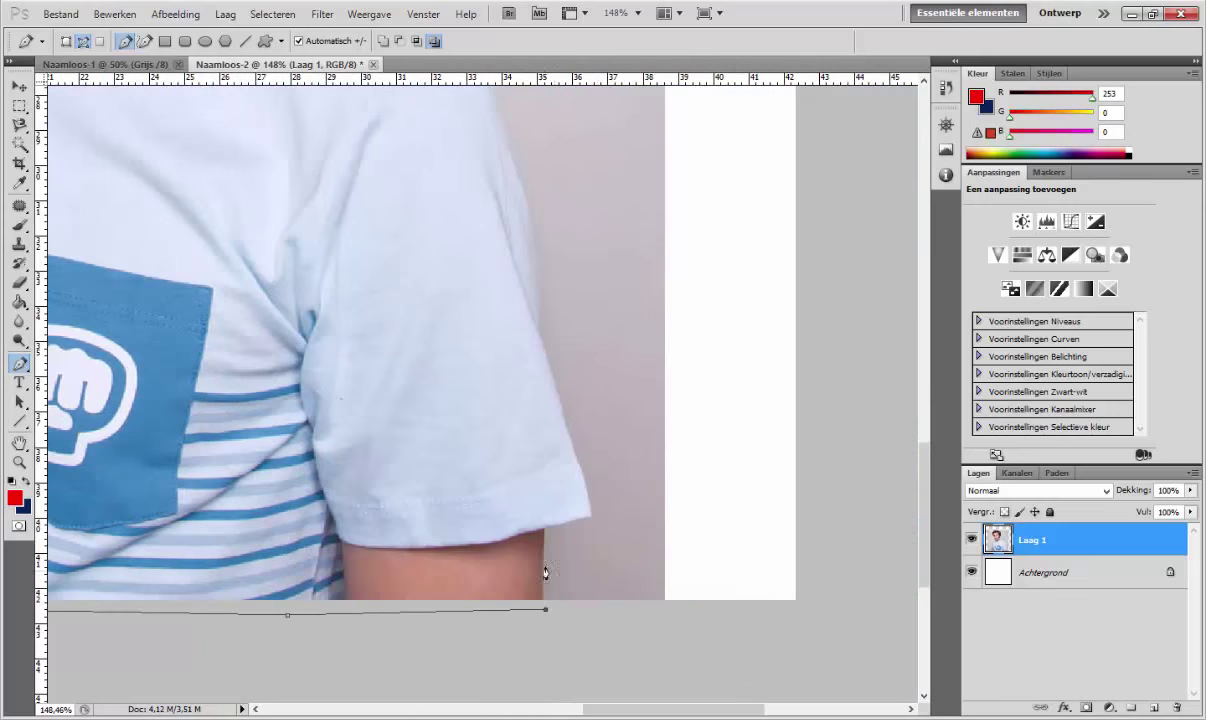
key(ctrl+z)
drag(531, 607, 541, 606)
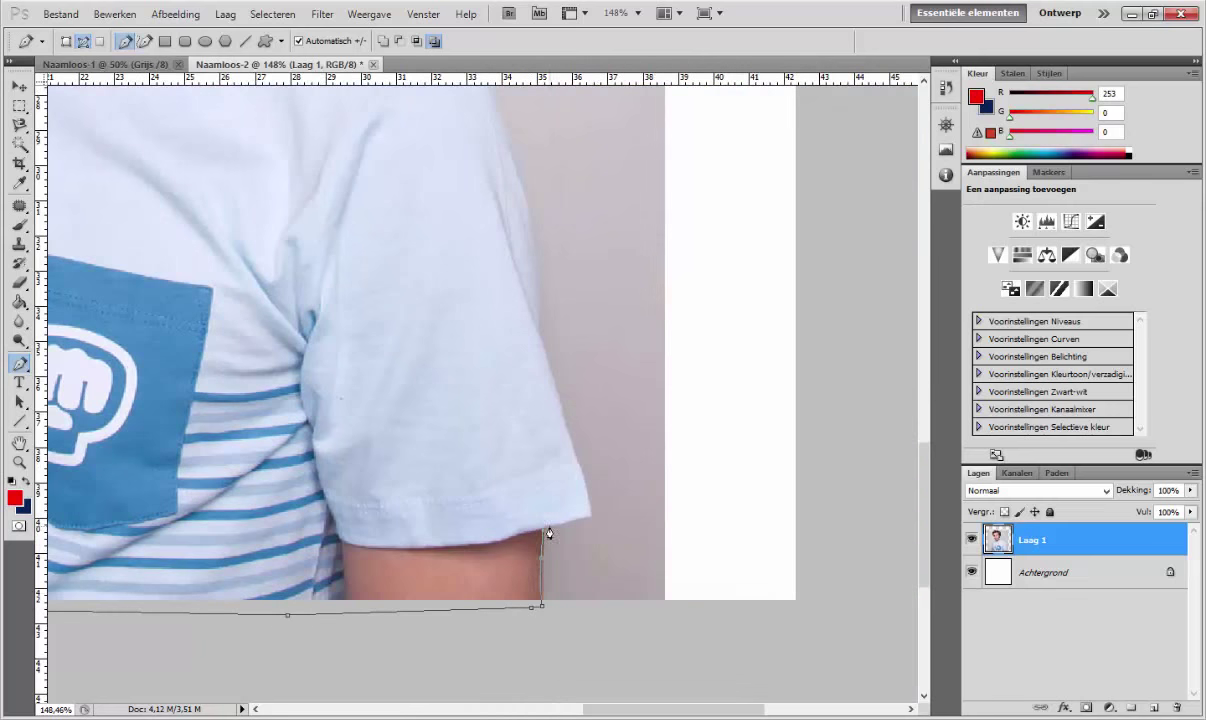
Step: Continue the path up the right sleeve, over the shoulder, to the neck
scroll(539, 258, up, 2)
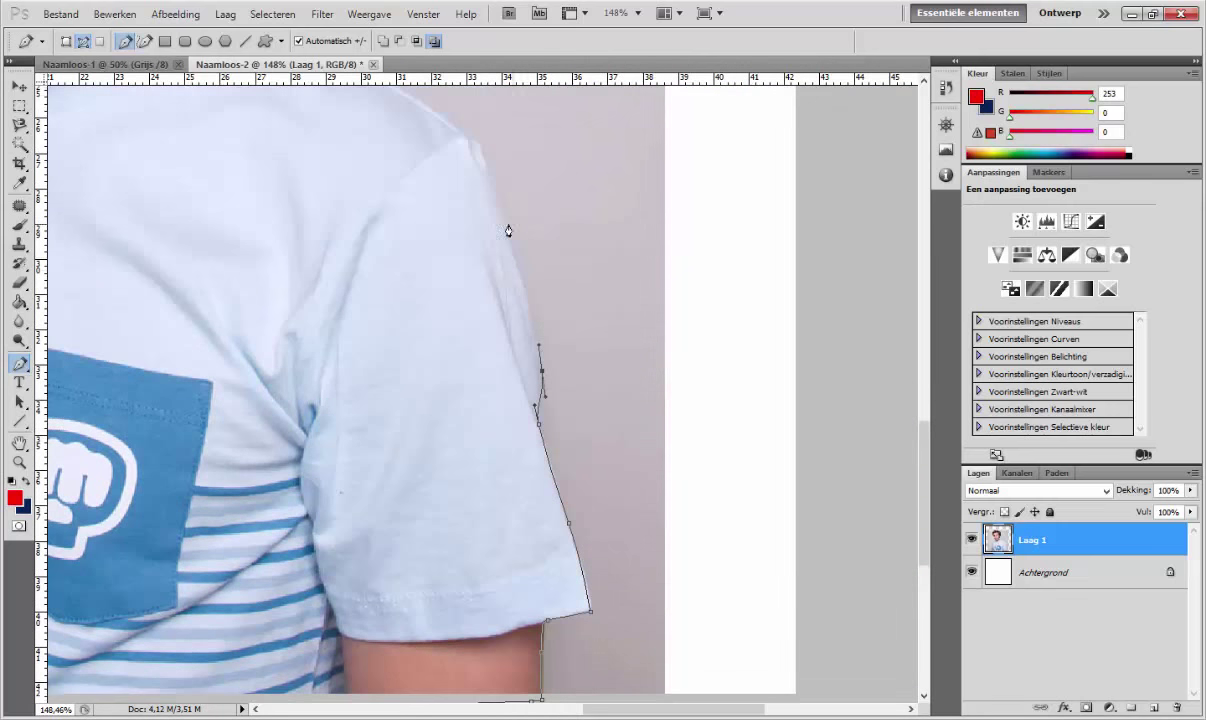
click(508, 201)
scroll(508, 201, up, 2)
click(472, 237)
drag(334, 152, 319, 151)
click(222, 103)
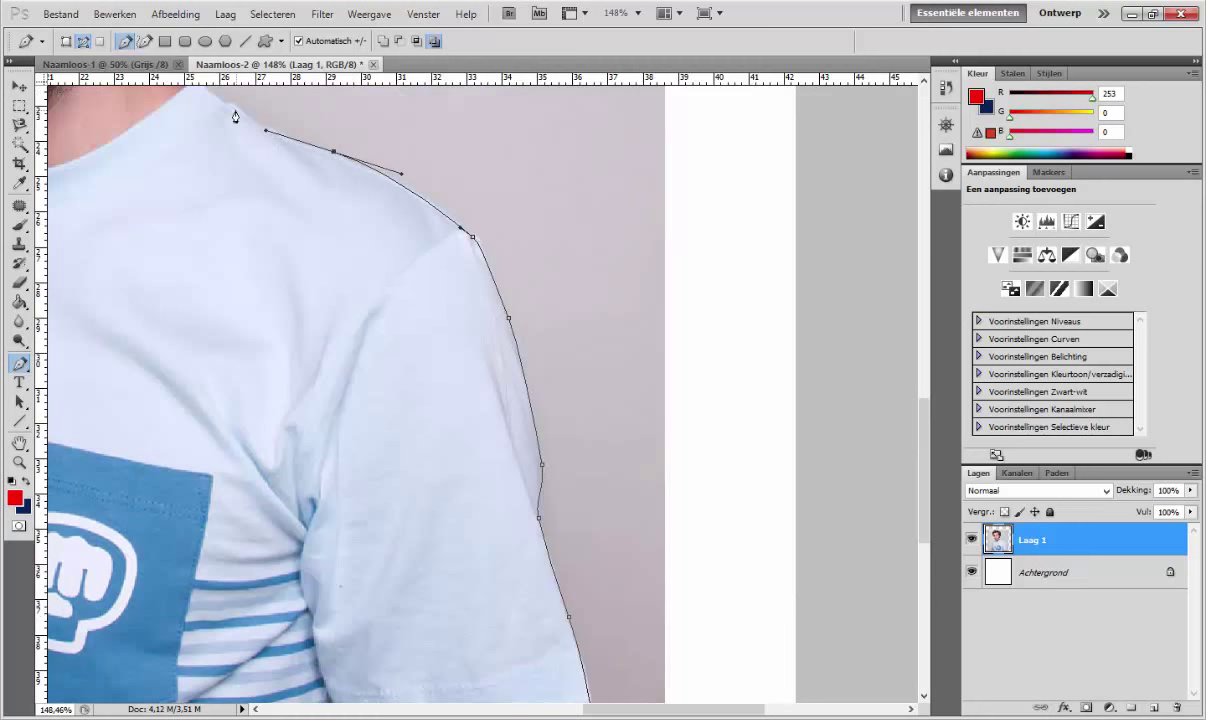
scroll(237, 113, up, 1)
click(185, 190)
scroll(183, 183, up, 1)
drag(112, 173, 114, 130)
Step: Close the path across the top of the hair and convert it to a selection
scroll(114, 130, up, 1)
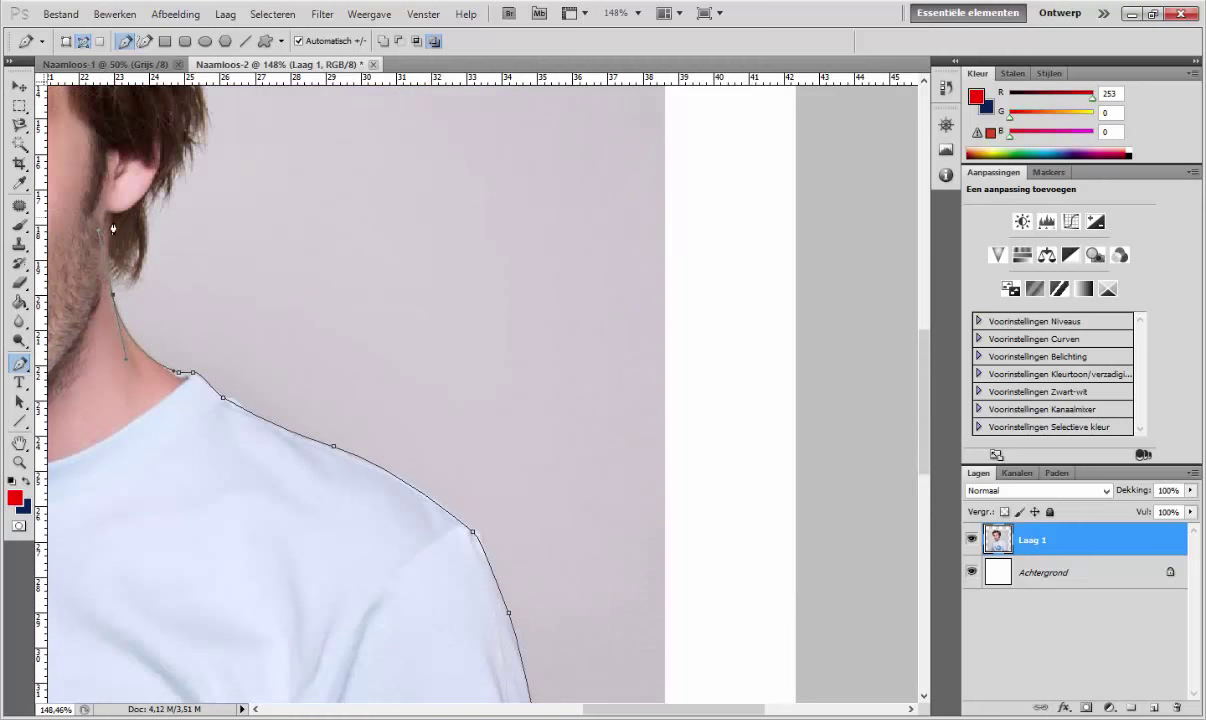
scroll(150, 270, up, 1)
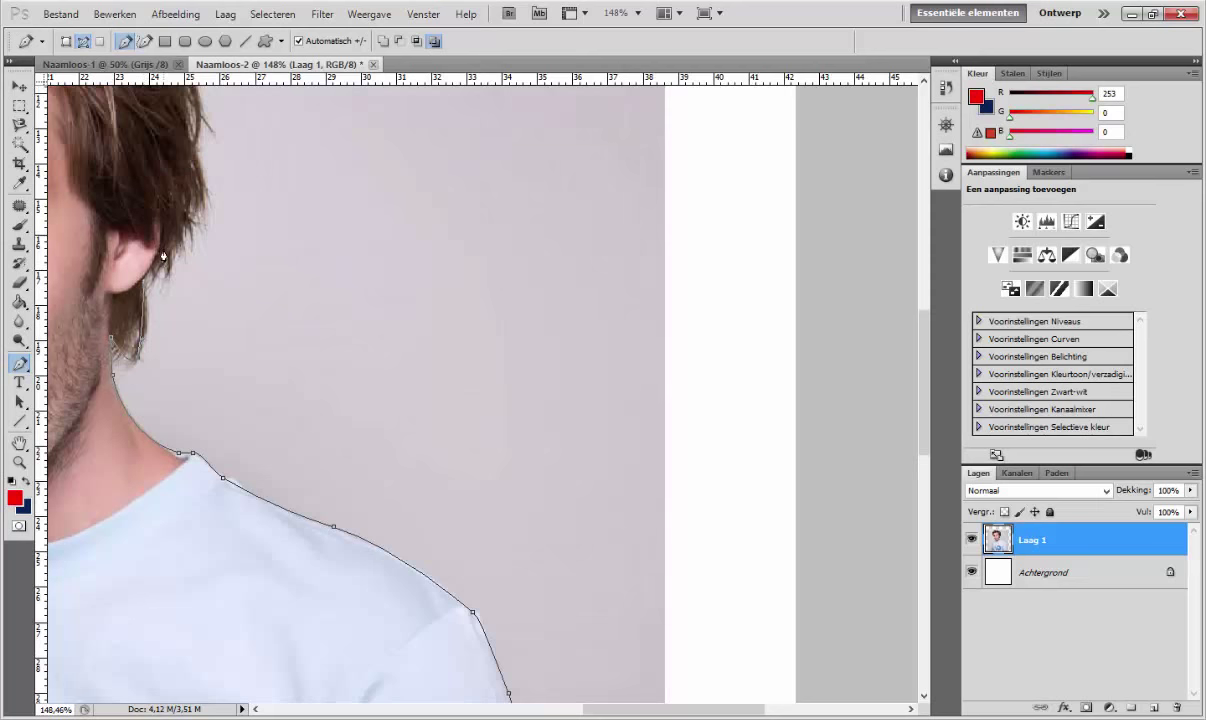
scroll(179, 249, up, 1)
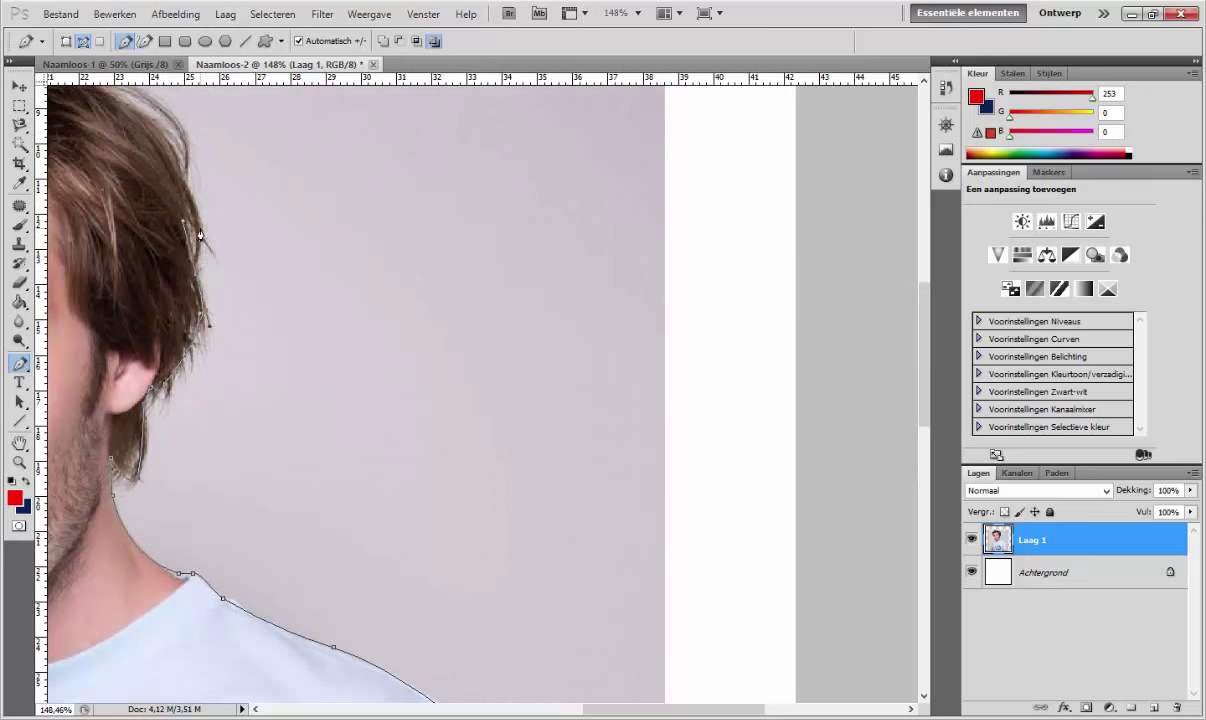
scroll(190, 220, up, 1)
scroll(67, 157, left, 4)
drag(283, 113, 165, 121)
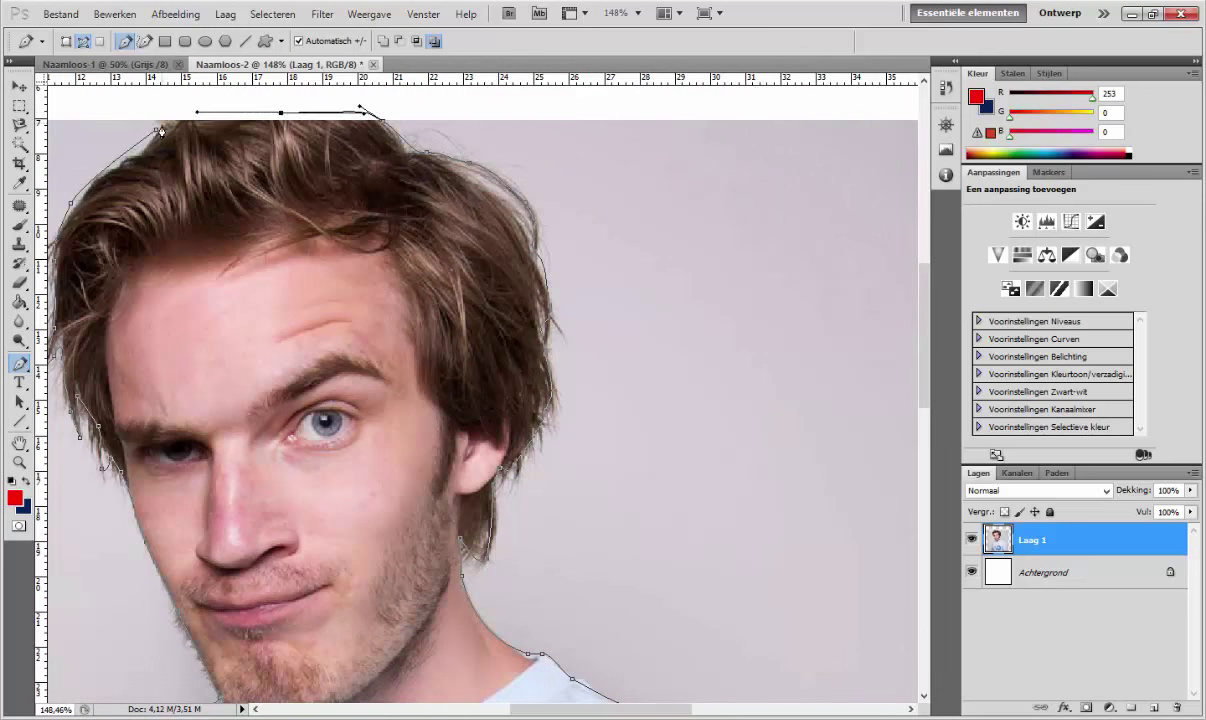
click(152, 127)
right_click(310, 410)
click(279, 370)
Step: Confirm the selection, add a new empty layer, and set up a black brush
click(686, 210)
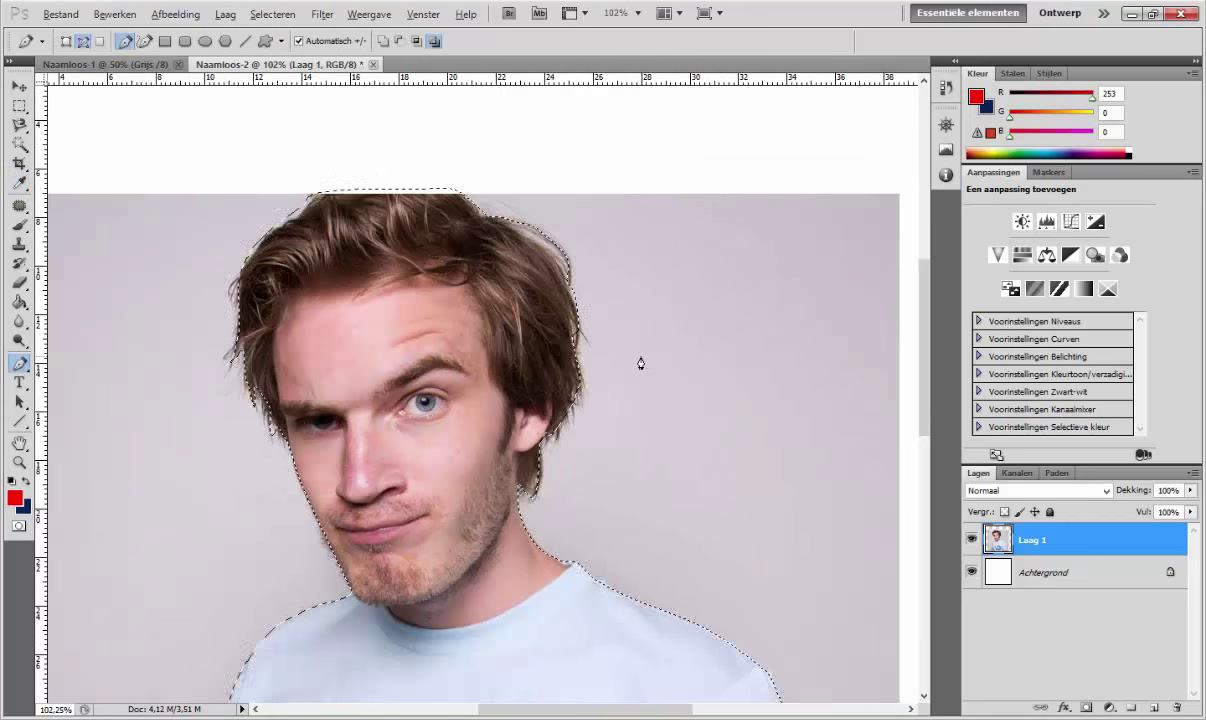
key(ctrl+shift+alt+n)
right_click(444, 296)
key(Escape)
key(m)
right_click(390, 333)
key(Escape)
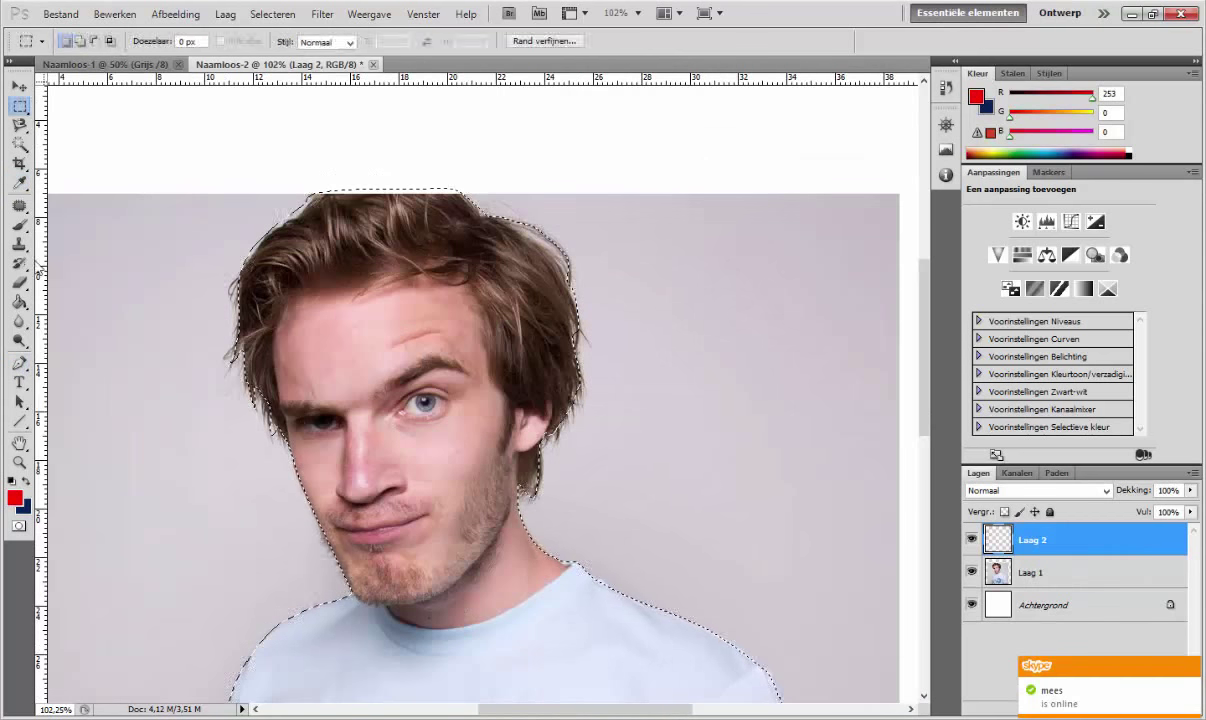
key(b)
click(80, 41)
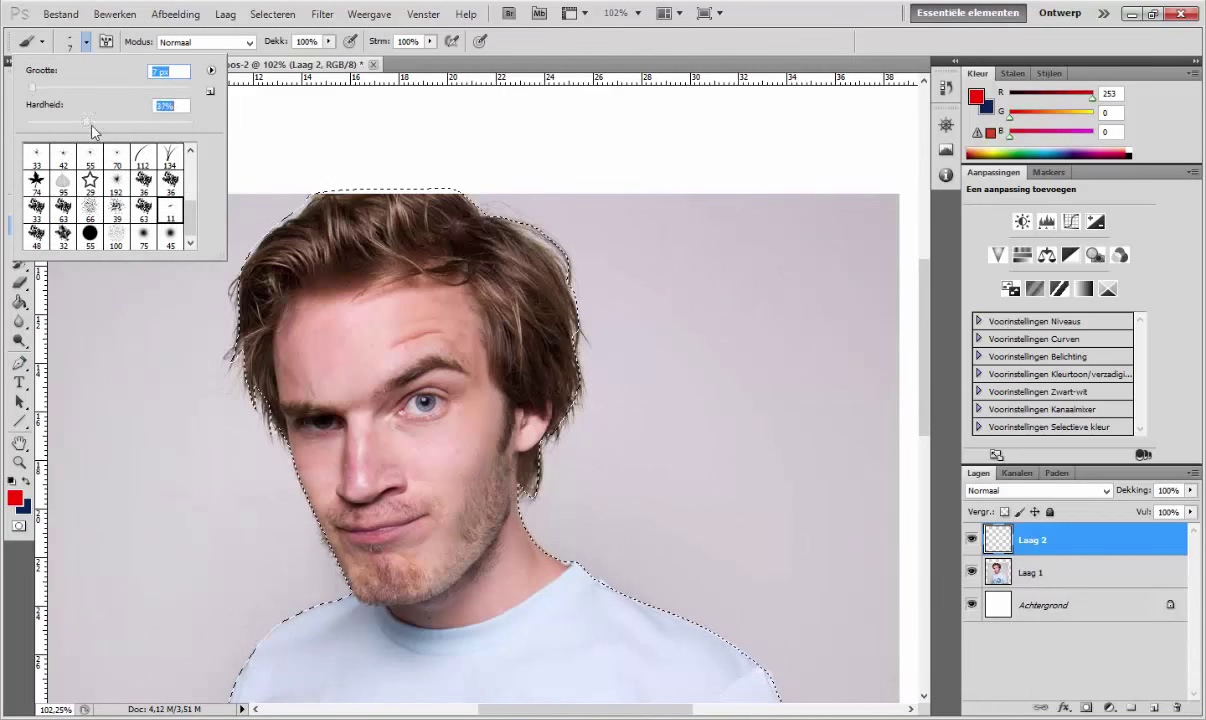
Step: Stroke the selection in black to outline the man
right_click(363, 318)
click(409, 563)
key(Return)
right_click(431, 278)
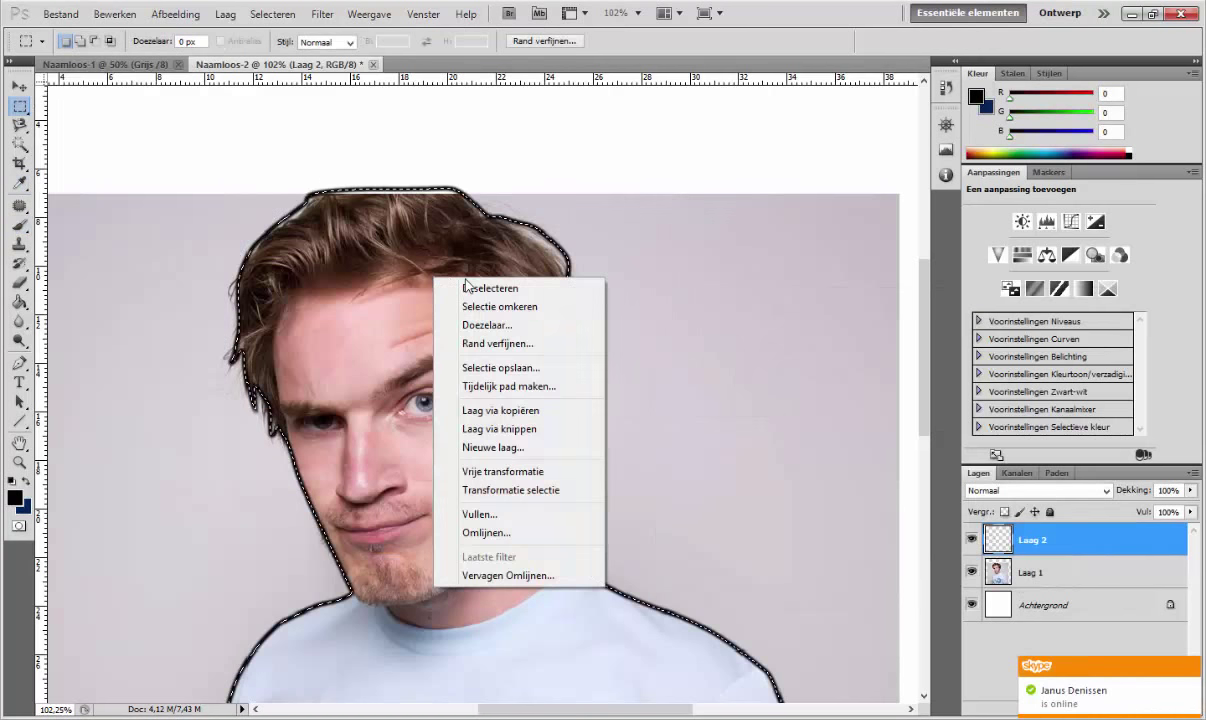
key(Escape)
Step: Invert the selection, delete the background on the photo layer, and deselect
drag(472, 600, 472, 285)
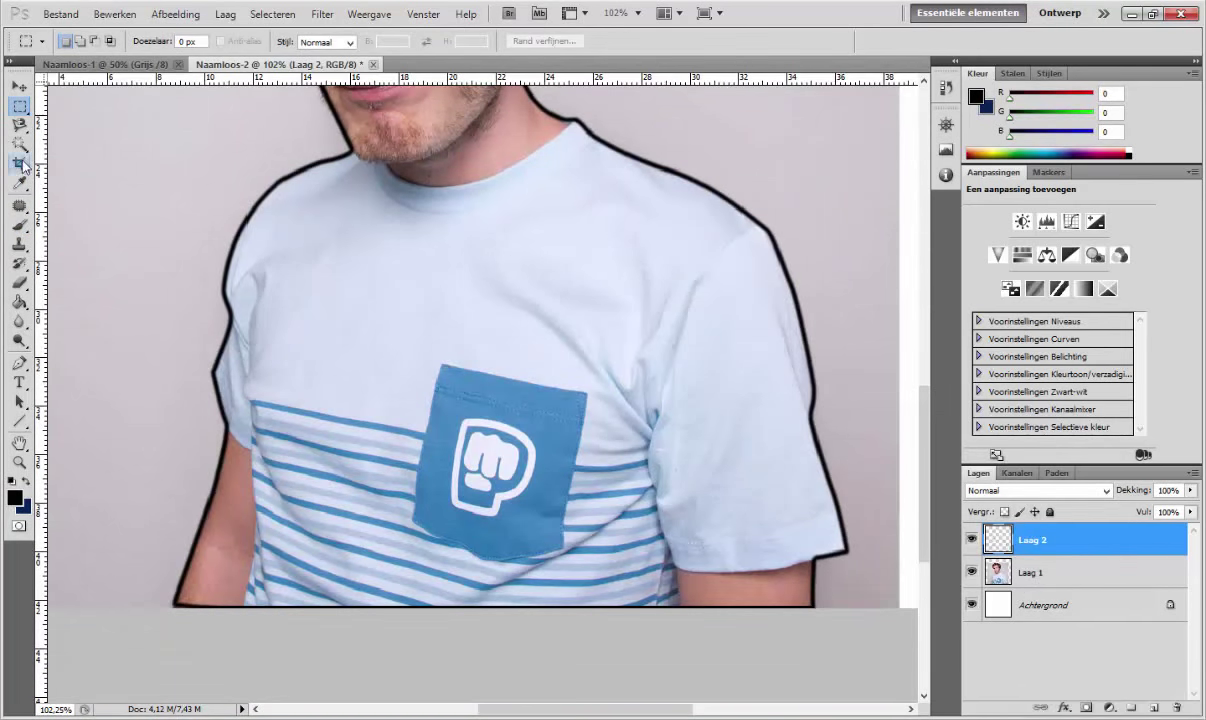
scroll(470, 350, up, 5)
right_click(470, 225)
click(489, 235)
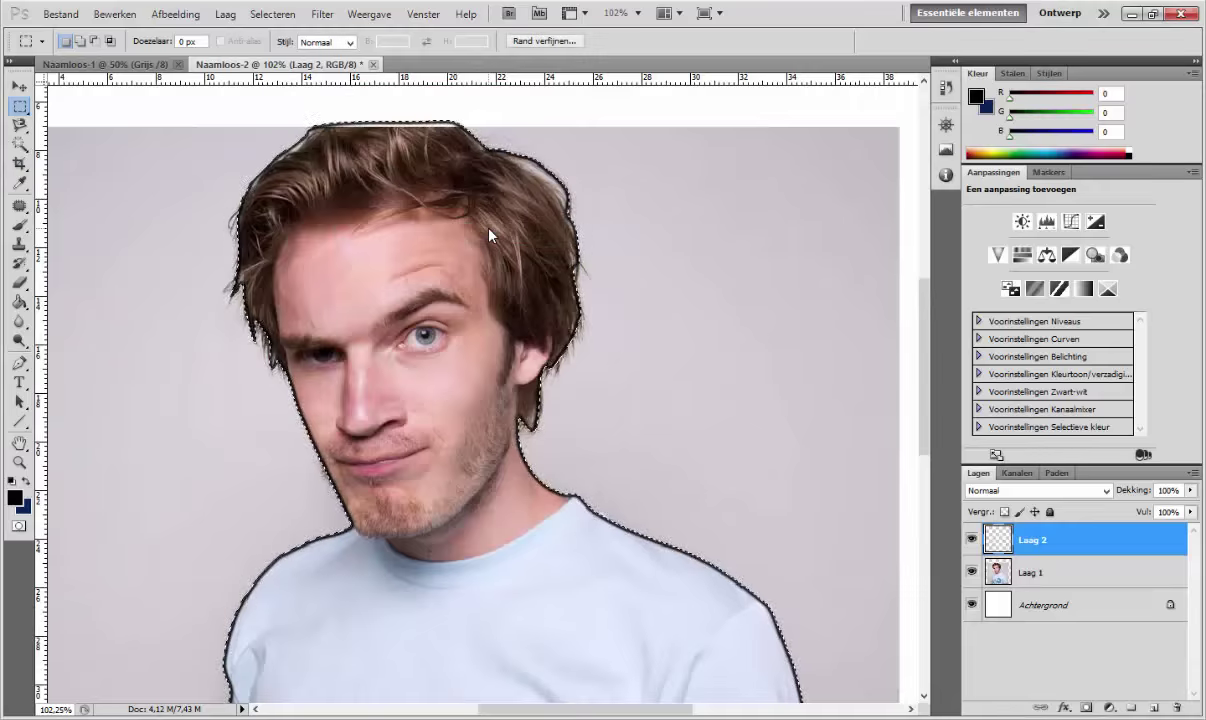
key(alt+bracketleft)
key(Delete)
key(ctrl+d)
Step: Free Transform the photo and outline layers together, nudging the man down and left
scroll(500, 268, down, 3)
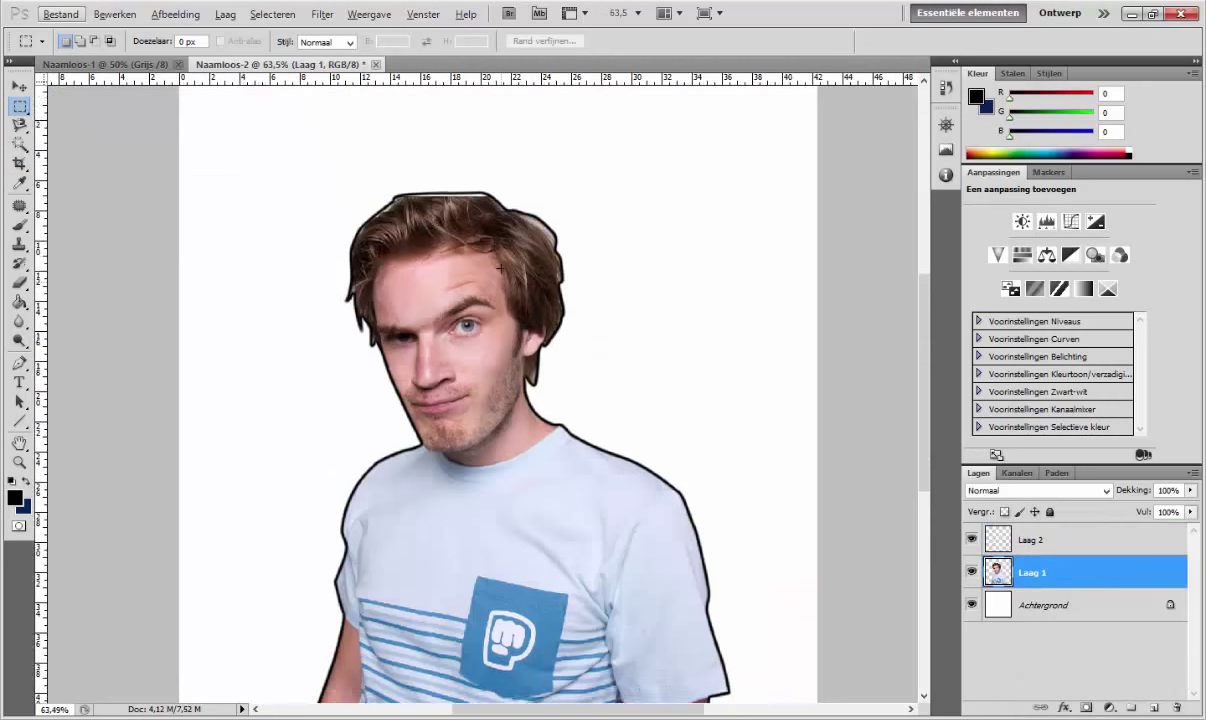
scroll(499, 268, down, 3)
key(ctrl+t)
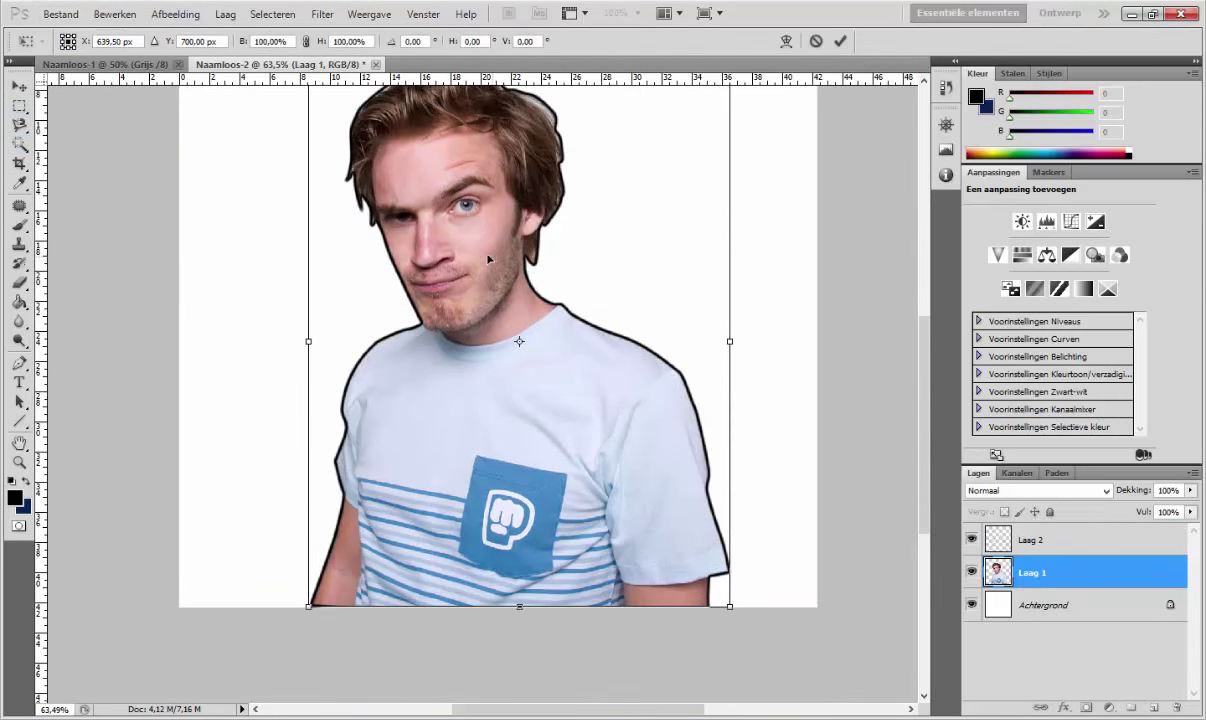
key(Return)
key(alt+bracketright)
key(shift+alt+bracketleft)
key(ctrl+t)
drag(560, 377, 549, 374)
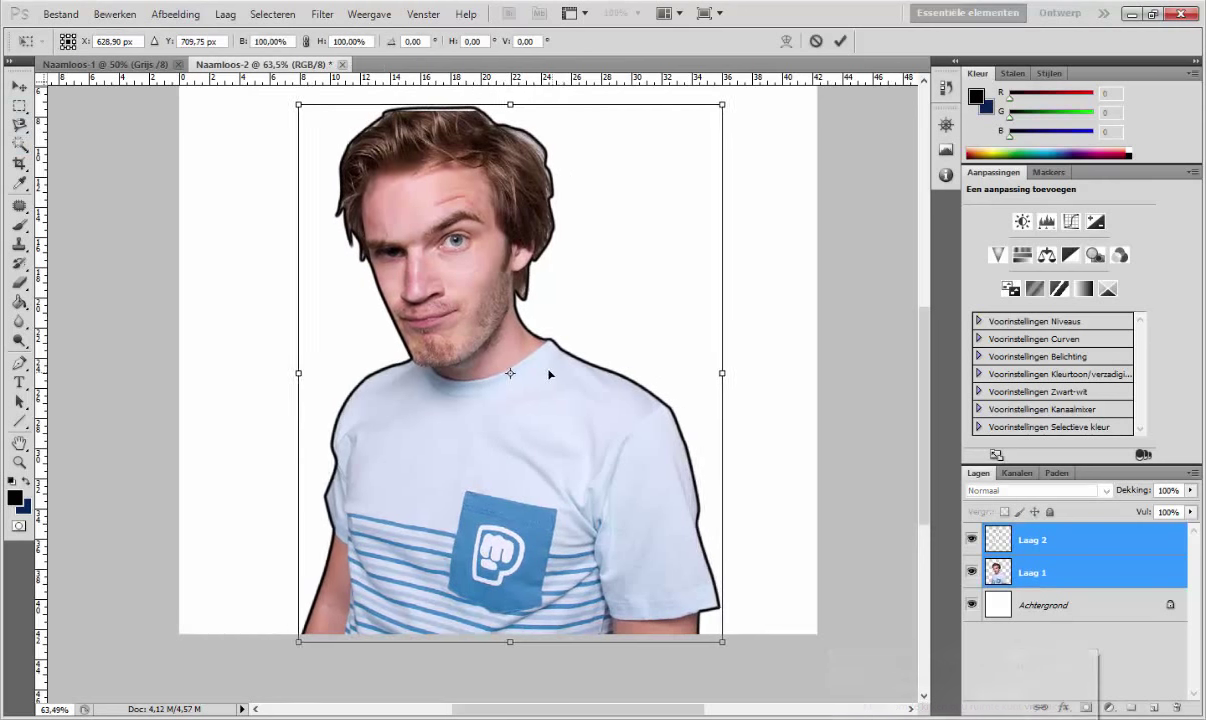
key(Return)
Step: Add a new empty layer at the top of the stack
scroll(549, 374, up, 3)
scroll(549, 374, down, 1)
click(1154, 707)
Step: Name the new layer 'Shirt'
double_click(1033, 540)
text(Sh)
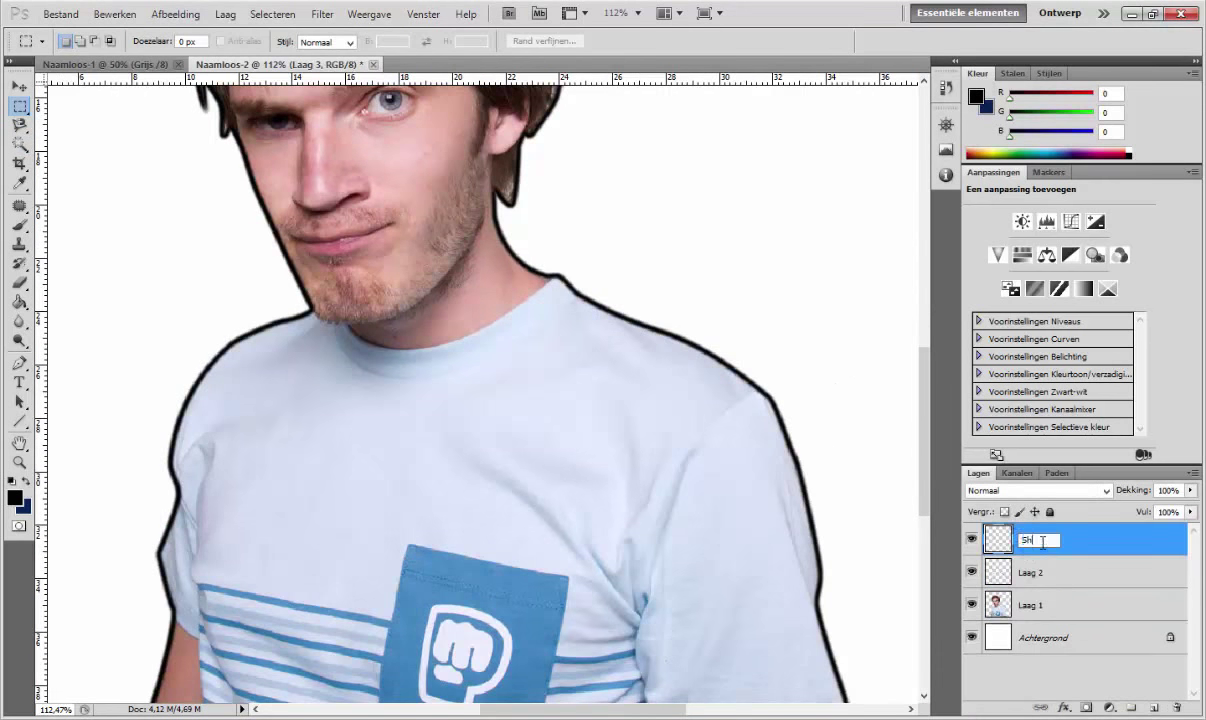
text(irt)
key(Return)
scroll(256, 412, down, 5)
Step: Draw a curved seam line from the shirt edge past the pocket and stroke it
key(p)
scroll(237, 487, up, 3)
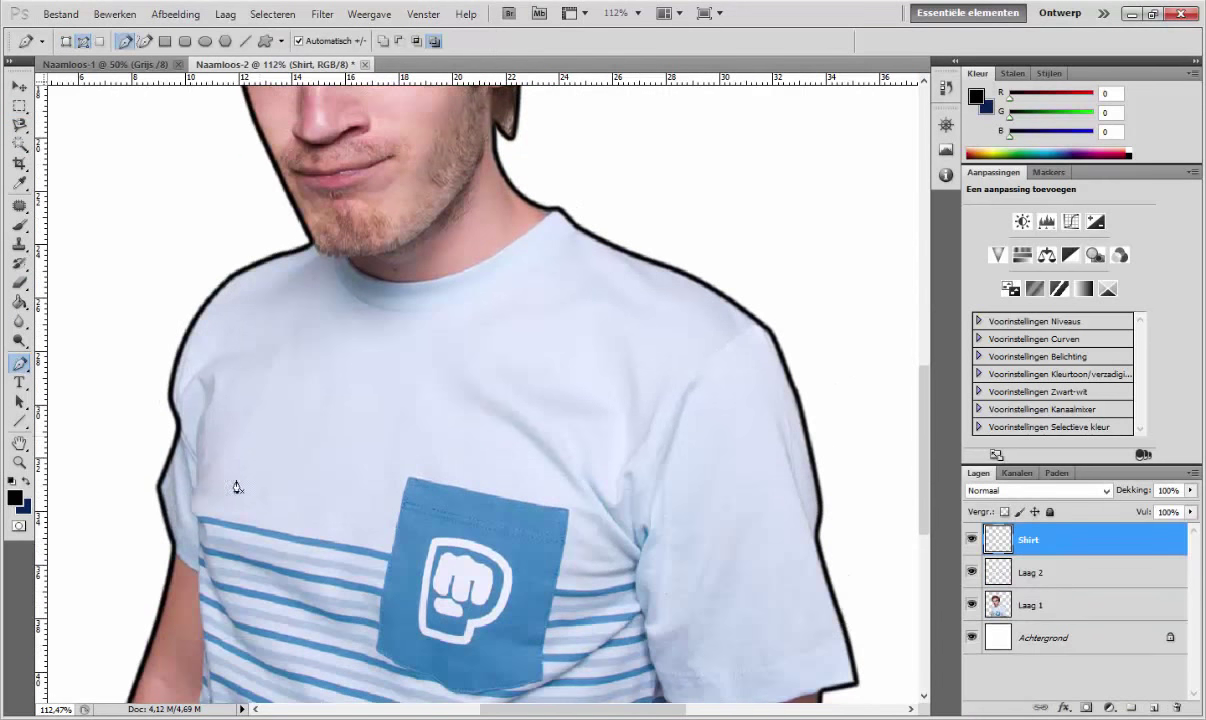
click(389, 551)
drag(493, 494, 521, 497)
scroll(458, 496, down, 3)
drag(665, 511, 621, 495)
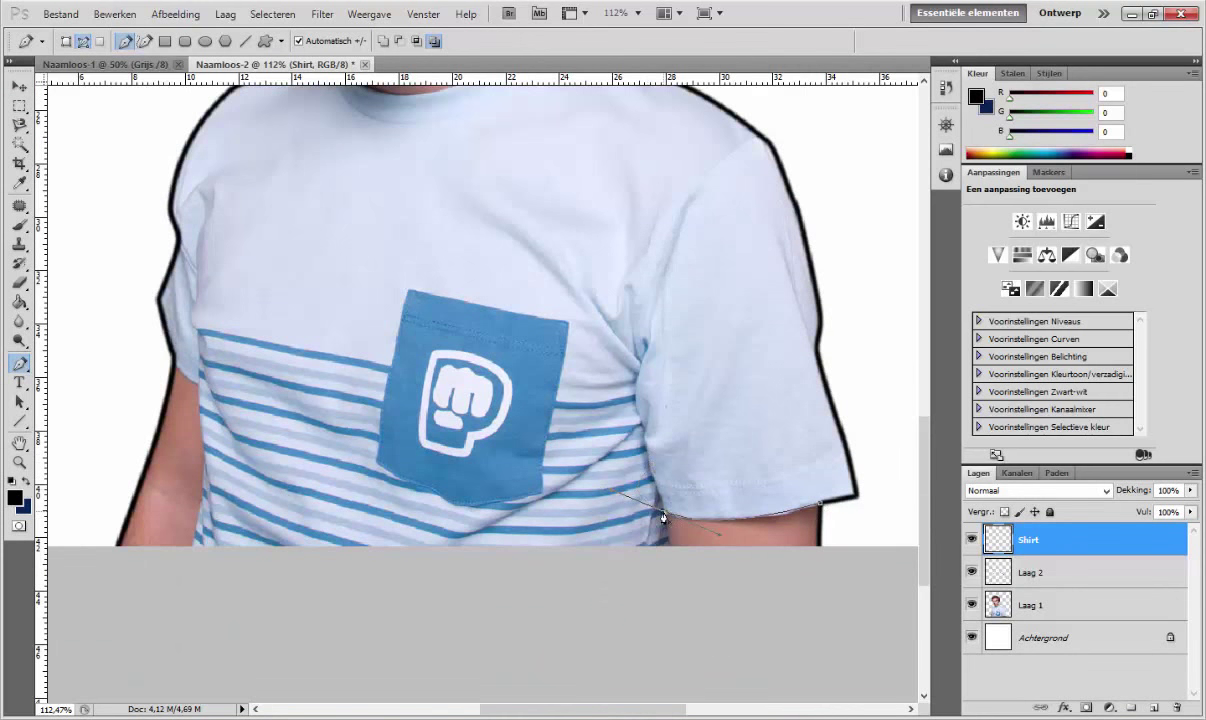
right_click(706, 288)
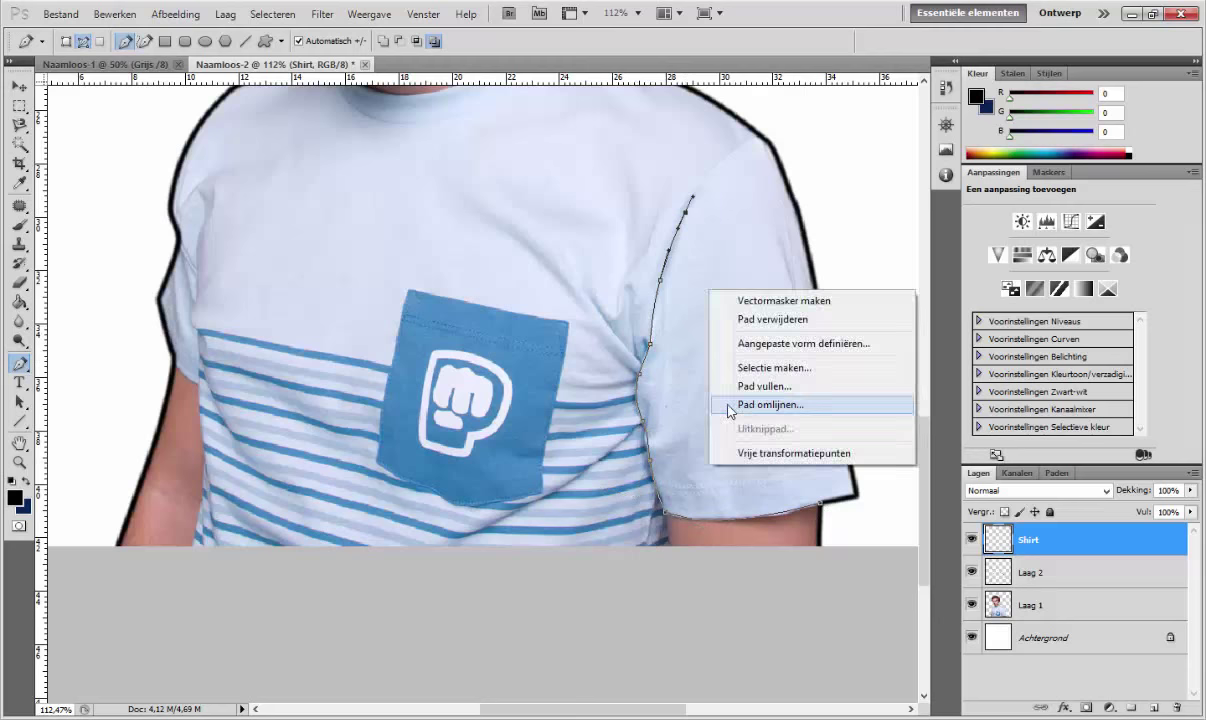
click(700, 397)
click(789, 313)
Step: Hide and reshow the photo layer to check the stroked seam
scroll(783, 404, down, 3)
scroll(783, 404, up, 3)
key(b)
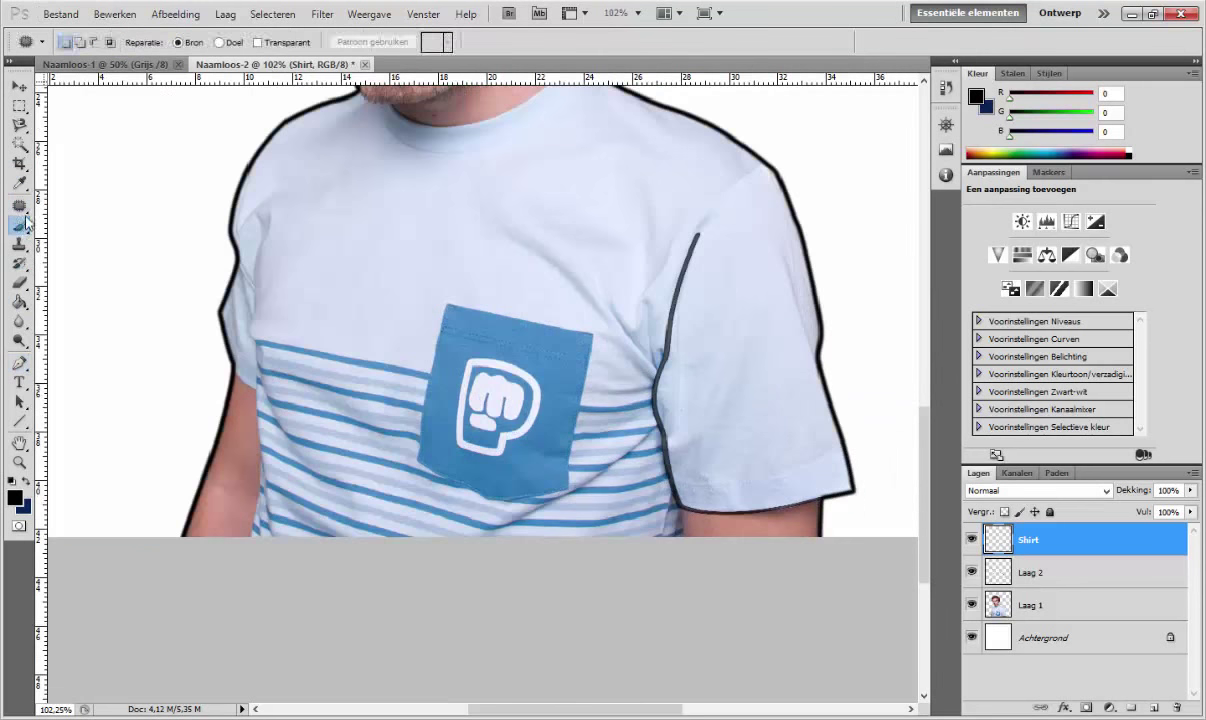
click(72, 41)
click(19, 302)
click(972, 605)
scroll(781, 537, up, 2)
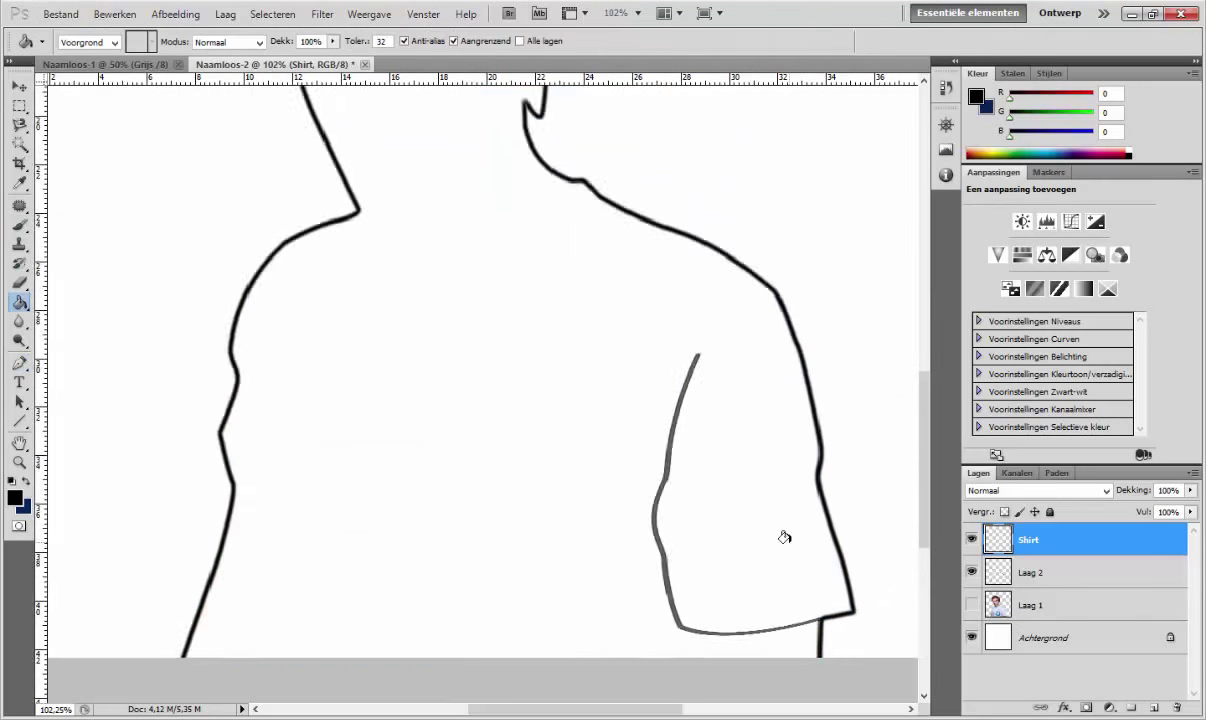
click(972, 605)
Step: Draw and stroke a line along the sleeve hem, discarding the leftover path
key(p)
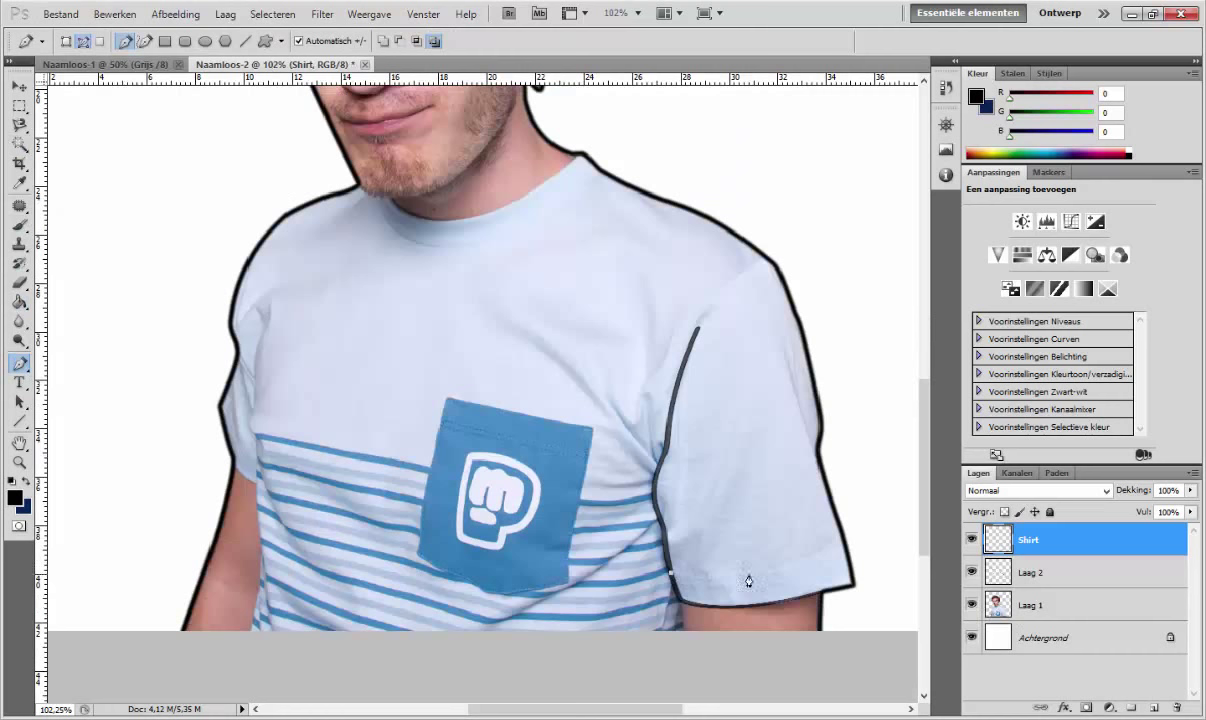
drag(845, 555, 920, 530)
right_click(746, 487)
click(780, 603)
key(Return)
right_click(686, 406)
click(720, 423)
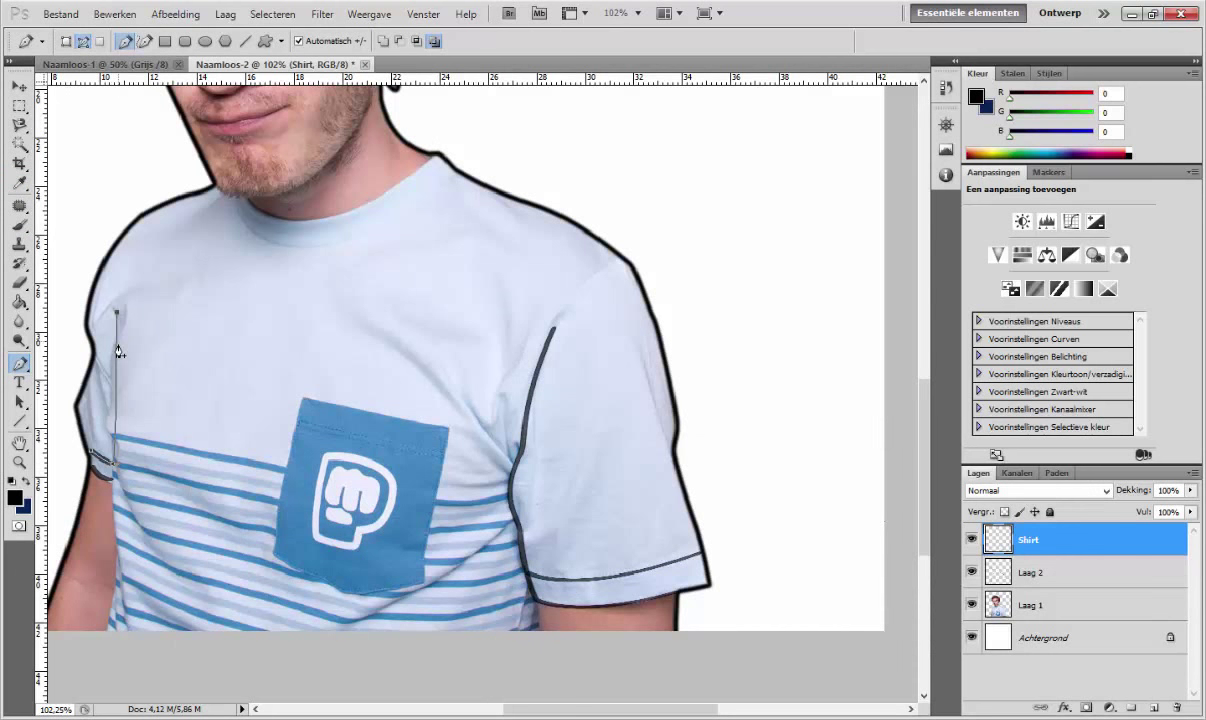
key(Return)
Step: Trace a path down the left shirt edge and stroke it with a dark line
click(109, 391)
drag(104, 421, 109, 445)
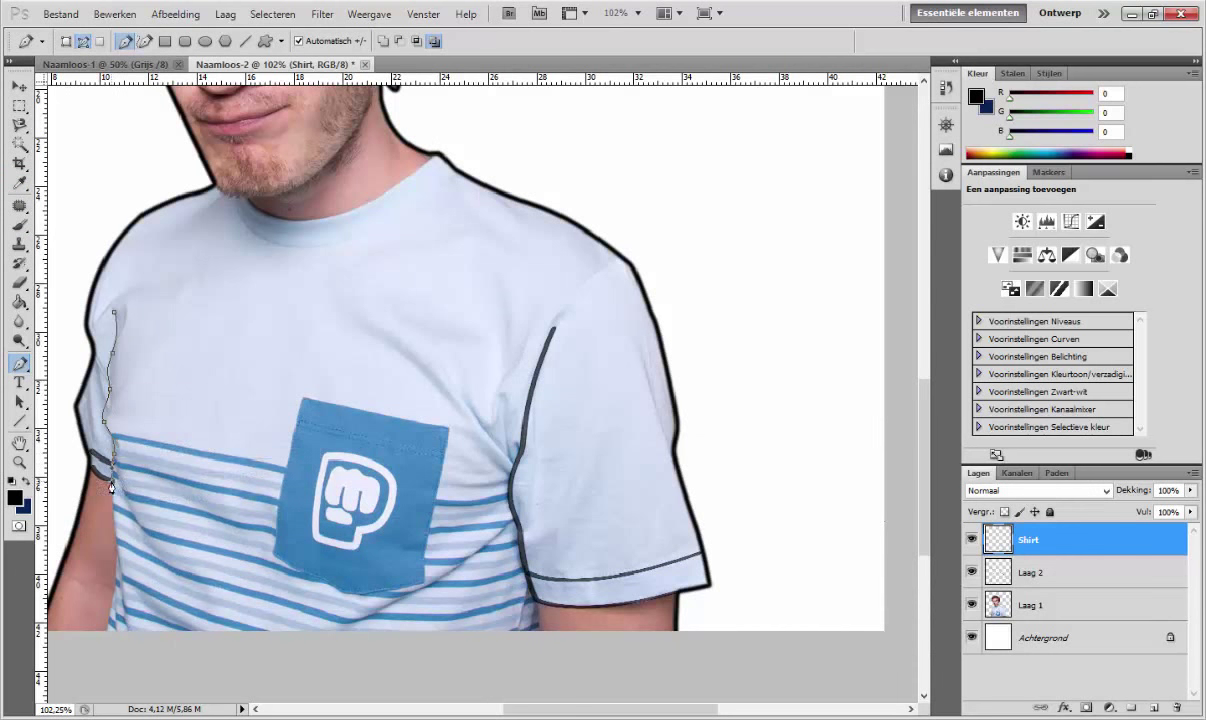
right_click(111, 486)
click(170, 553)
click(721, 250)
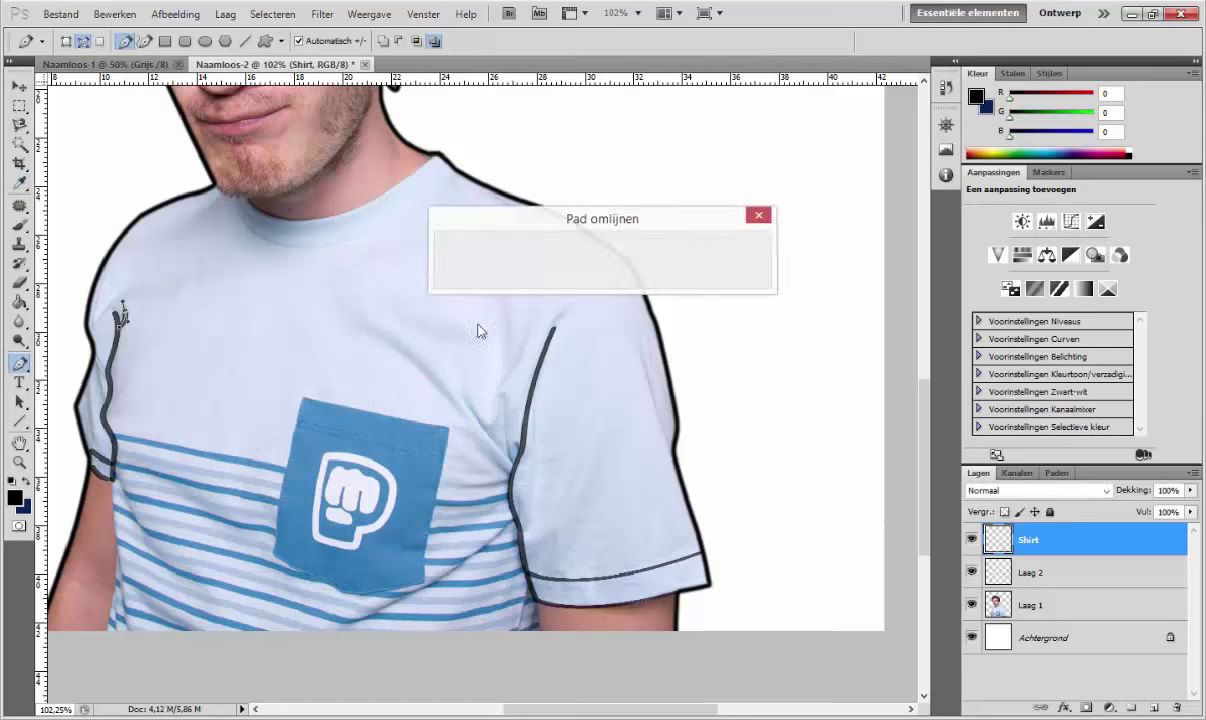
Step: Toggle the photo layer off and on to check the outlines, then select the layer below
click(971, 605)
scroll(578, 539, down, 5)
click(971, 605)
scroll(541, 451, up, 2)
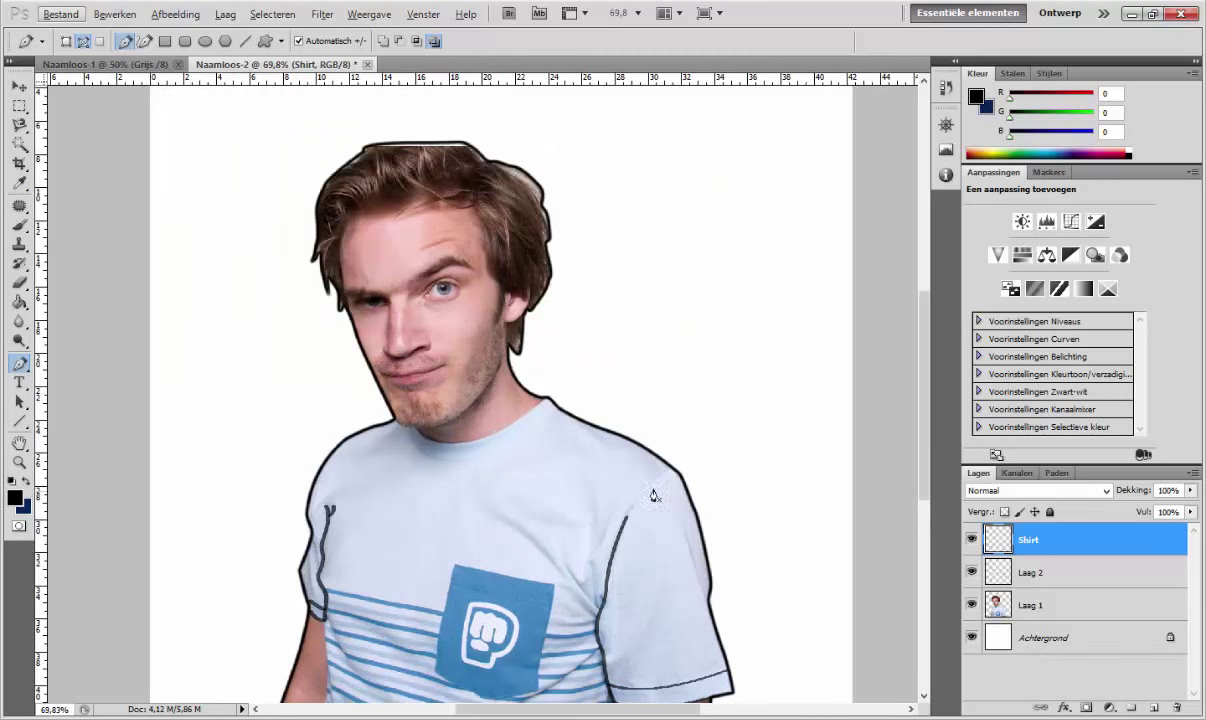
scroll(541, 451, up, 3)
key(alt+bracketleft)
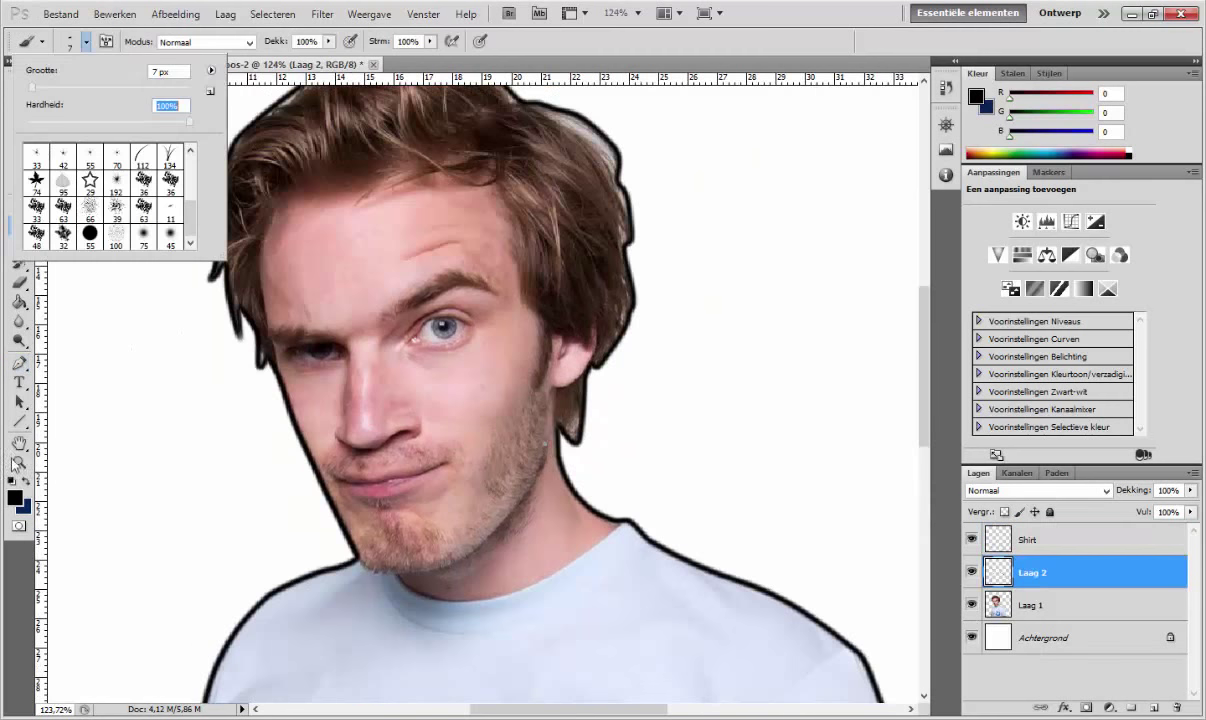
Step: Pen-trace the jawline toward the chin, stroke it dark, and hide the photo to check
click(545, 445)
mouse_move(385, 570)
mouse_down()
mouse_move(290, 519)
mouse_move(258, 561)
mouse_up()
key(ctrl+z)
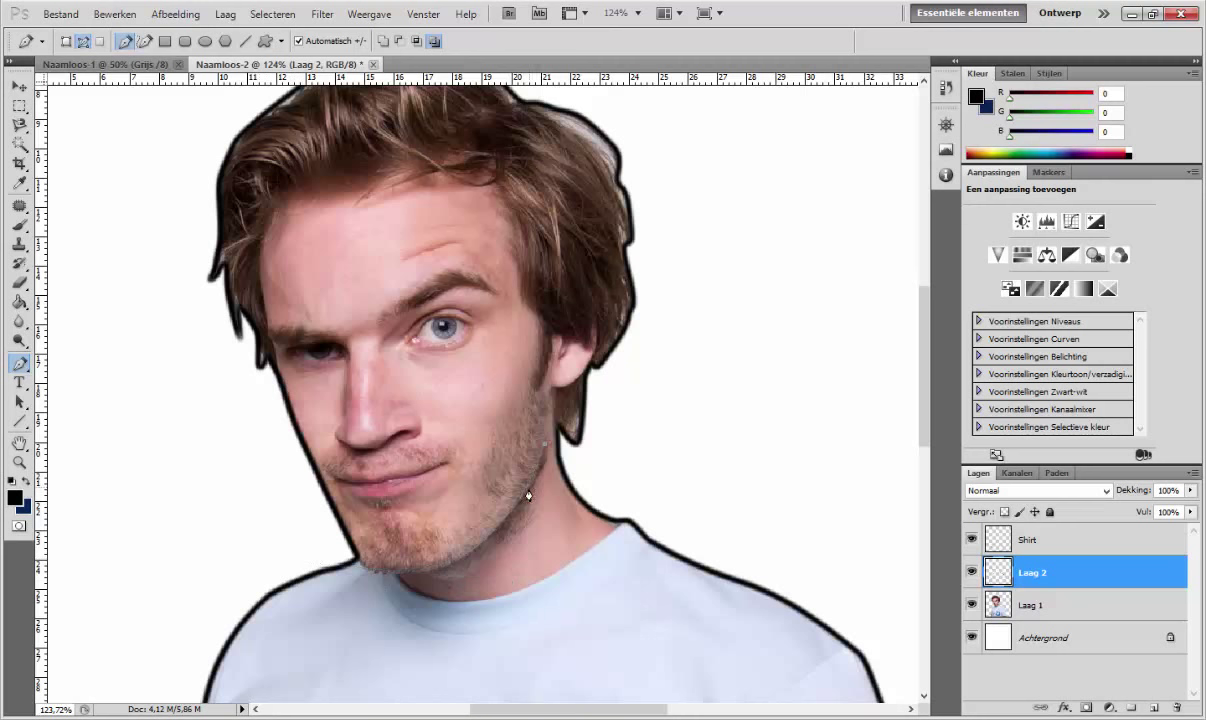
right_click(409, 527)
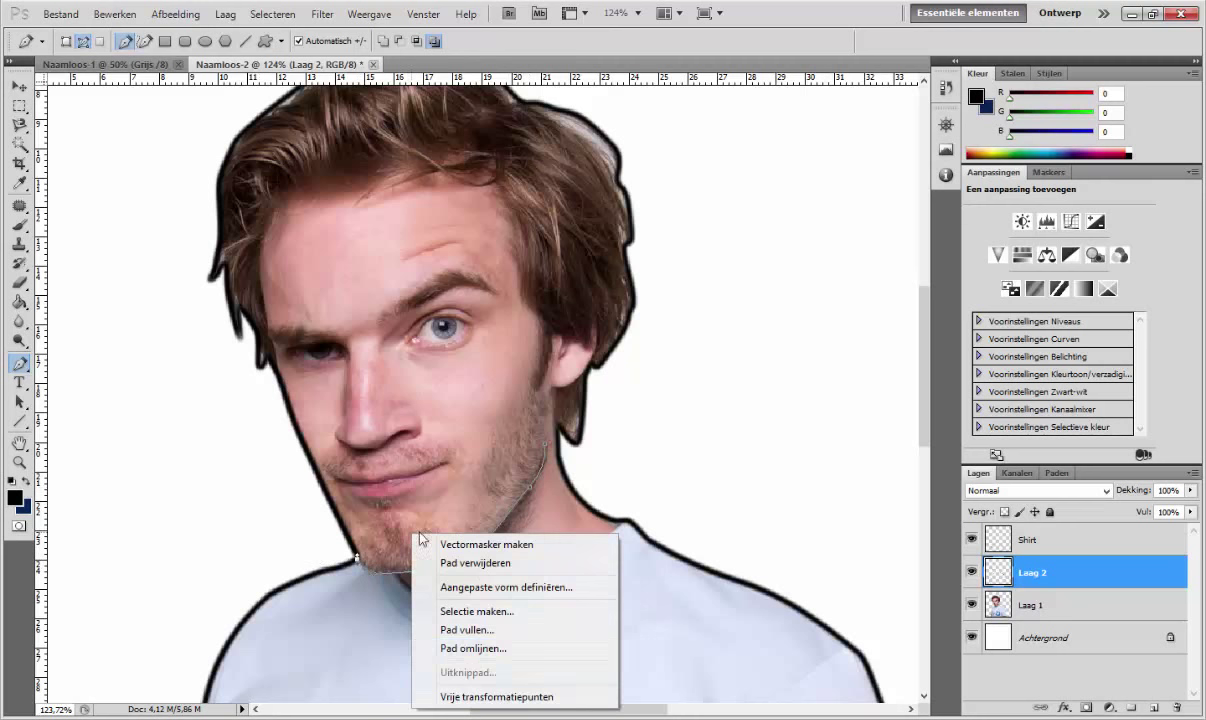
click(471, 647)
key(Return)
click(971, 605)
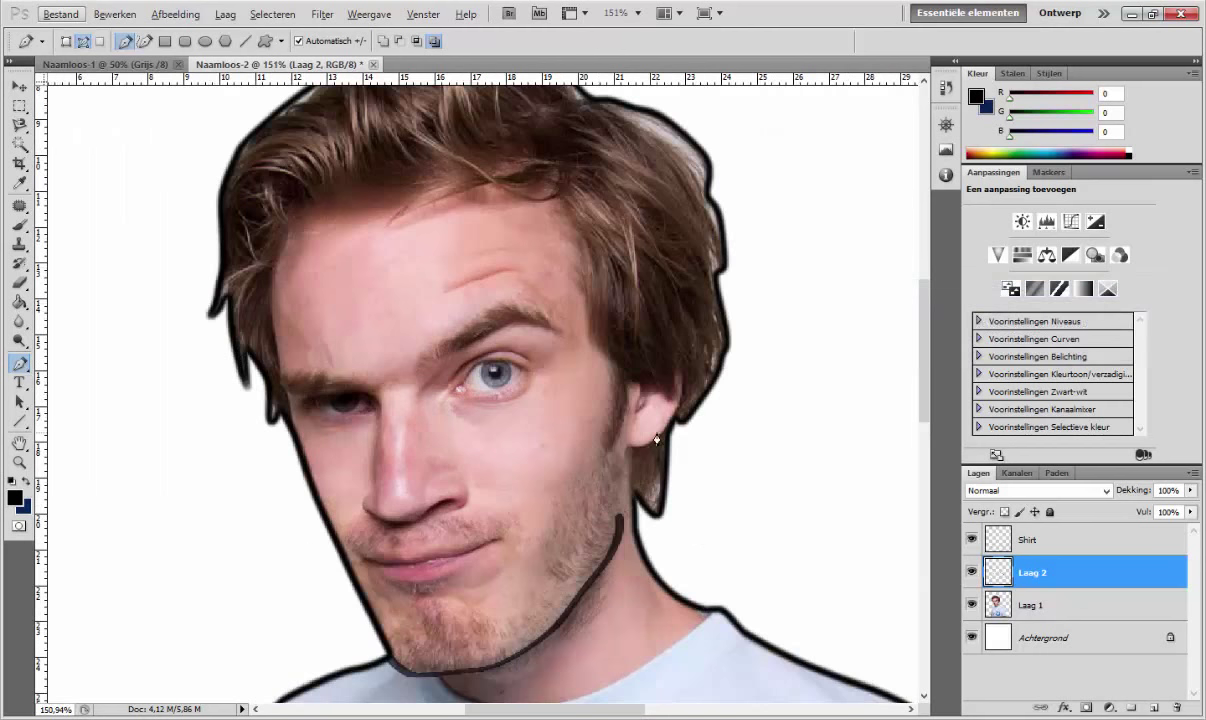
Step: Add a new layer named 'Eyes'
key(ctrl+shift+alt+n)
double_click(1030, 572)
text(Eyes)
key(Return)
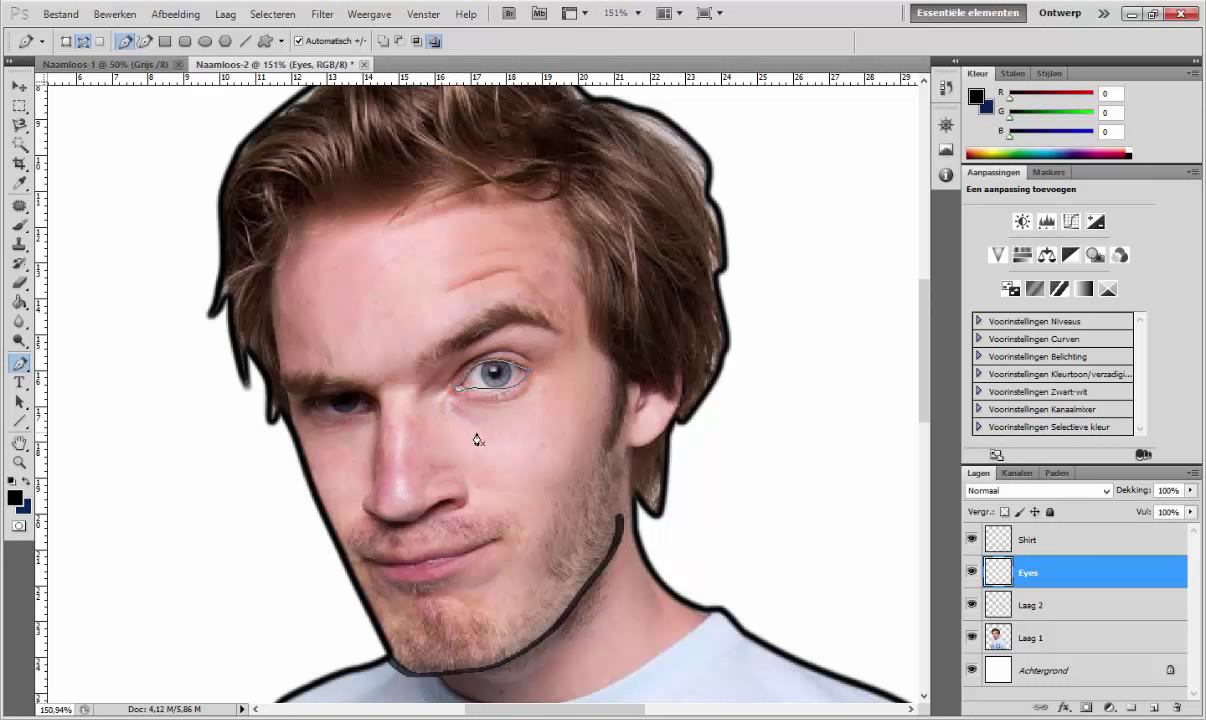
Step: Close the path around one eye and stroke it in black
click(455, 393)
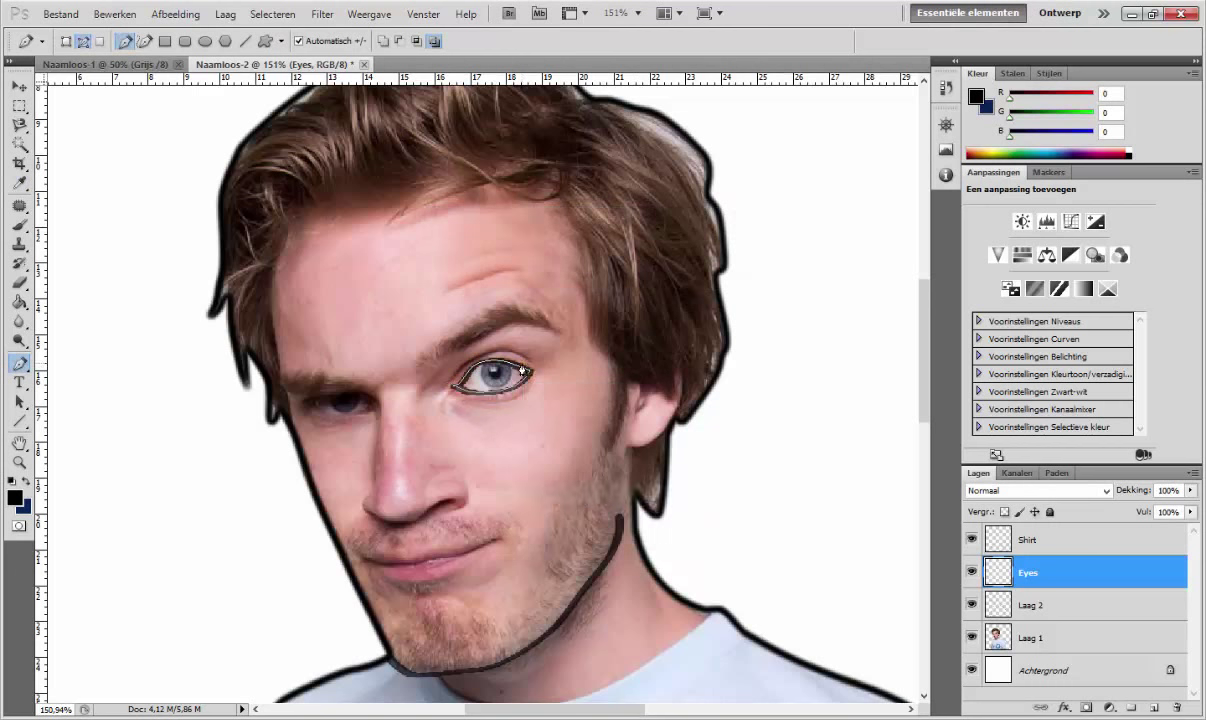
right_click(543, 377)
click(590, 465)
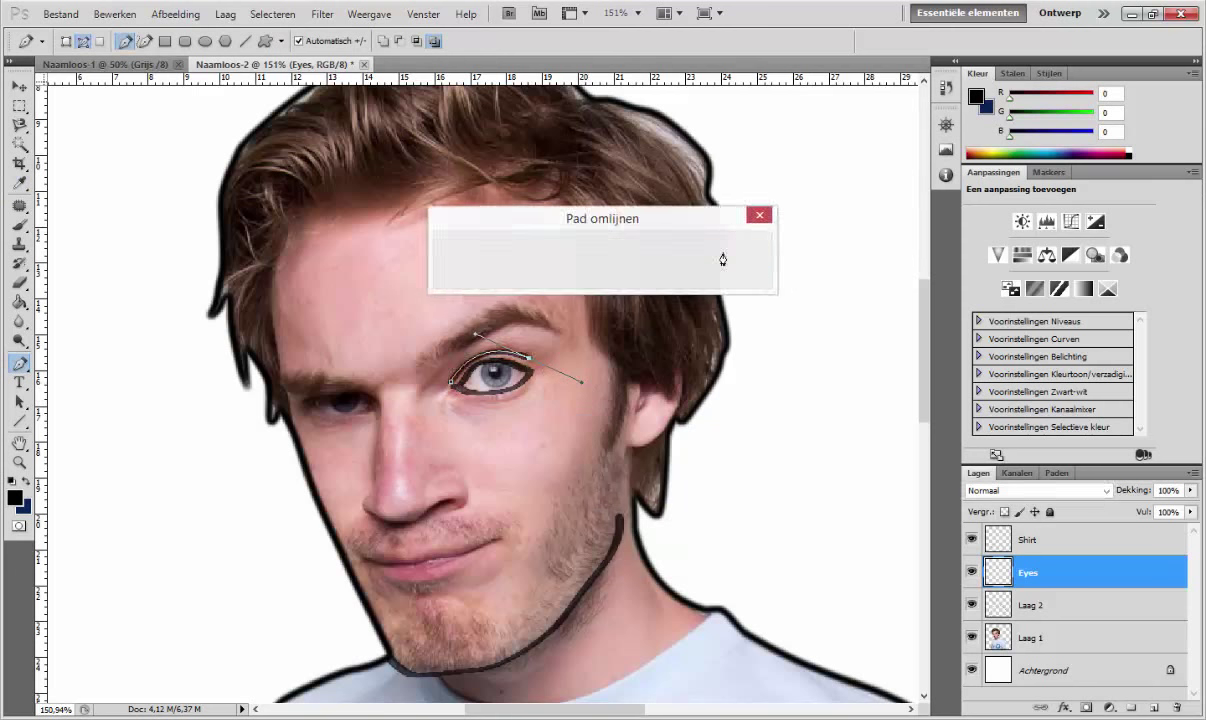
click(721, 258)
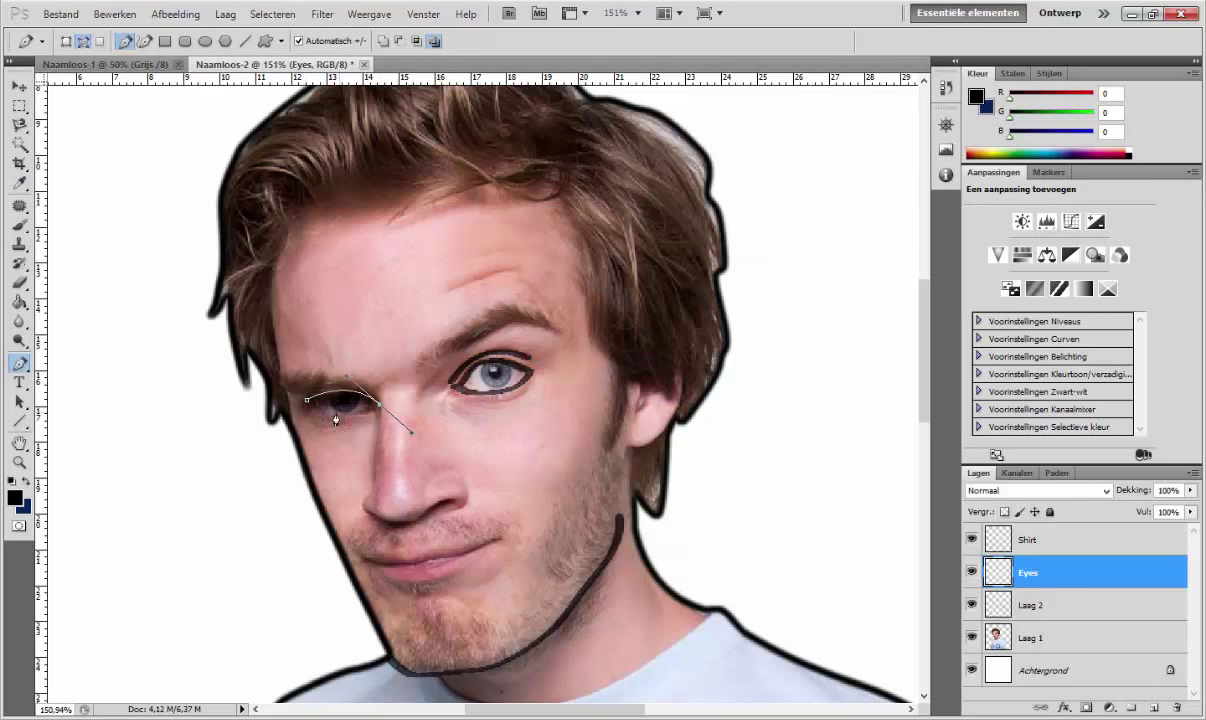
Step: Close the other eye's path, fill it dark, and add a new layer above Eyes
right_click(329, 414)
click(376, 478)
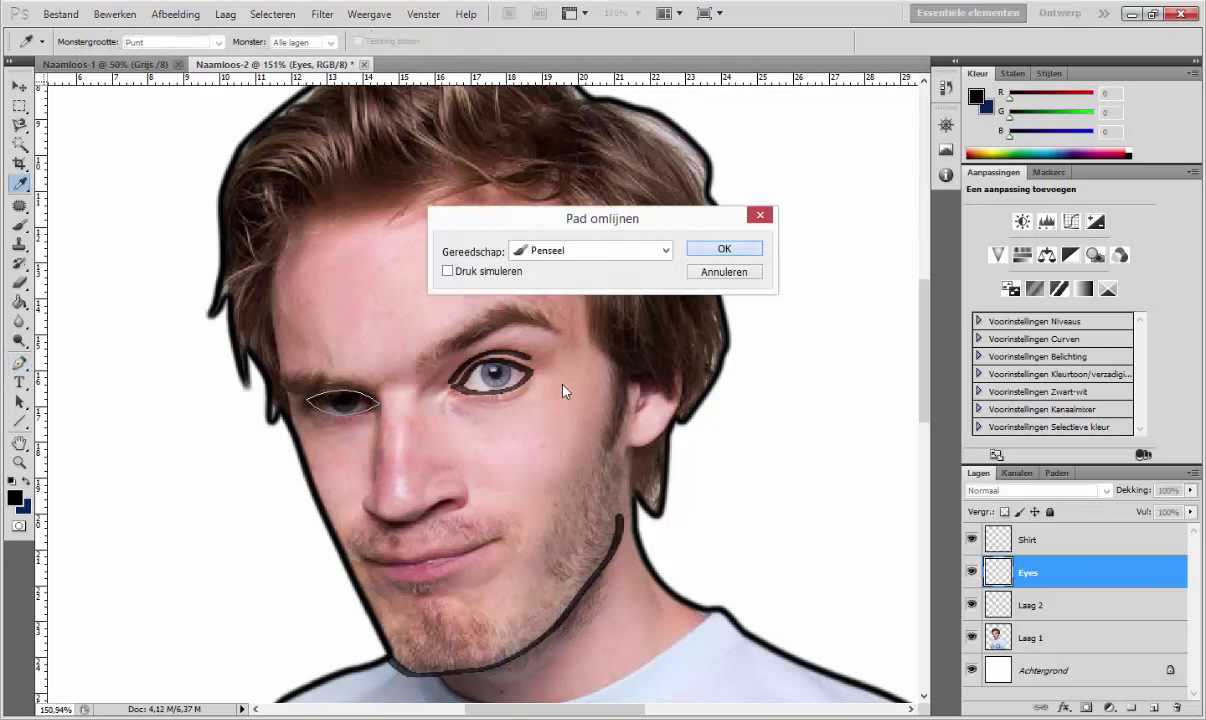
click(720, 246)
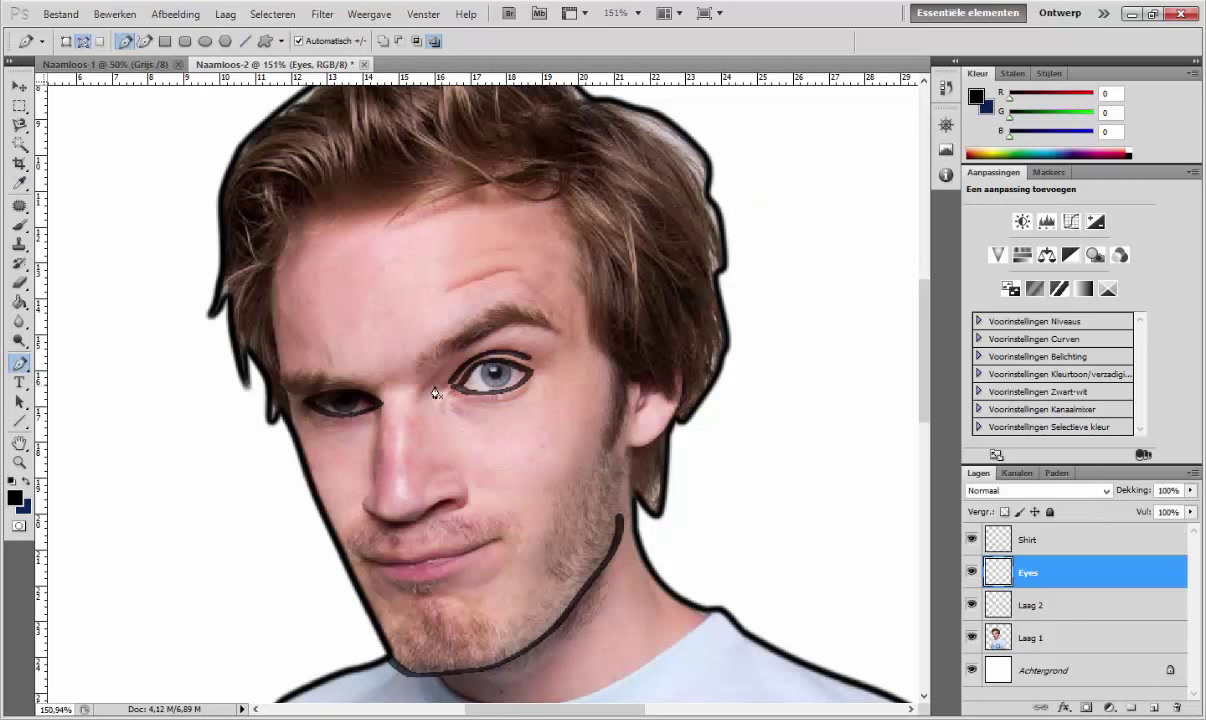
click(1131, 707)
double_click(1100, 572)
Step: Dismiss the stray dialog and save prompt, then rename Laag 3 to Pupil
key(Escape)
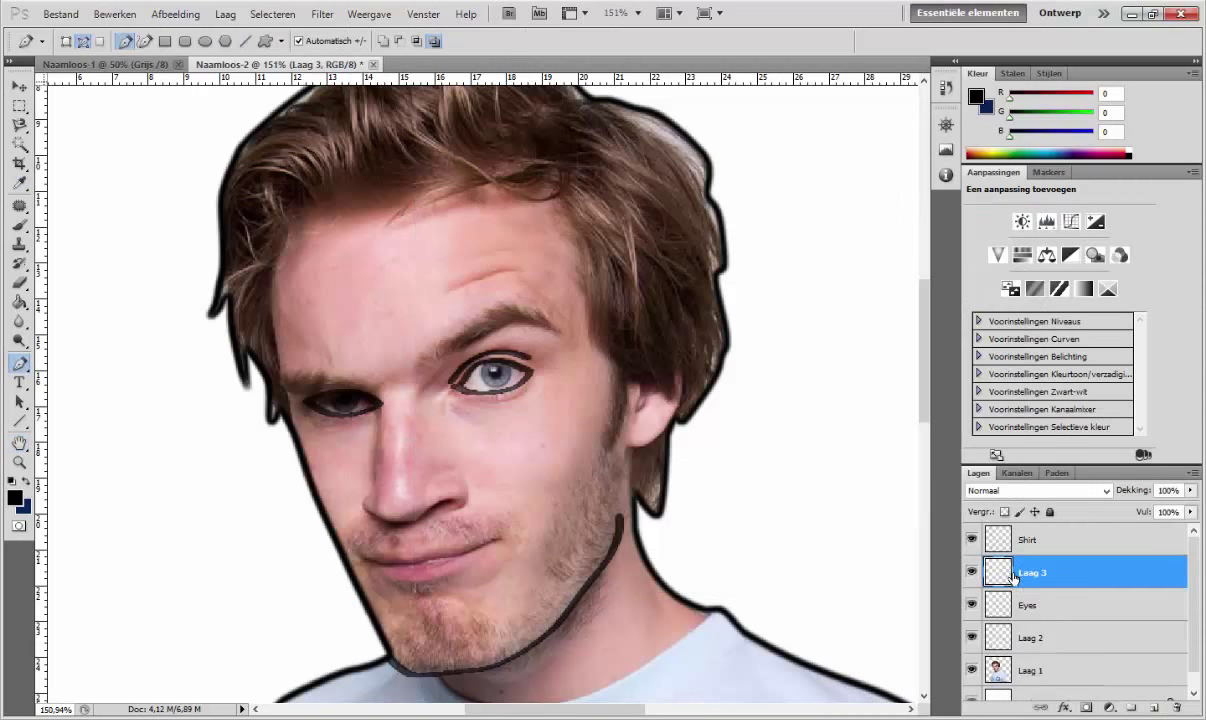
key(ctrl+w)
click(711, 288)
double_click(1032, 572)
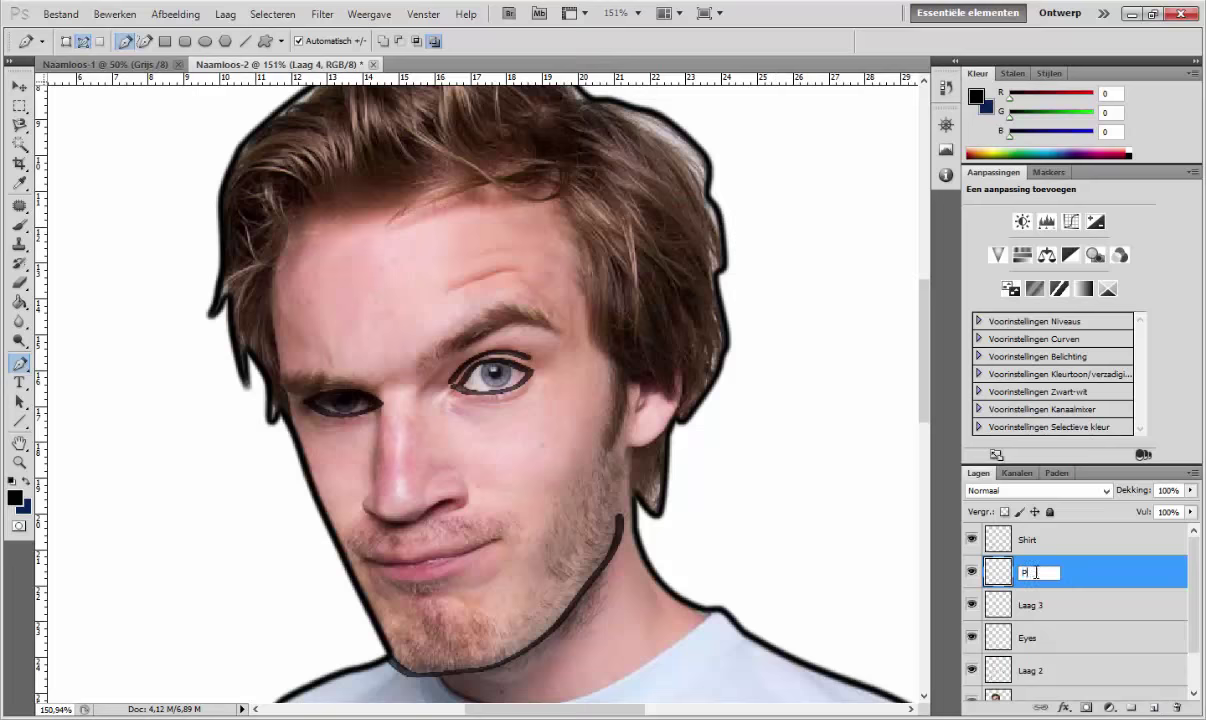
text(Pupil)
key(Return)
Step: Paint solid black pupils with a rounder, thicker brush on the Pupil layer
scroll(463, 380, up, 5)
key(b)
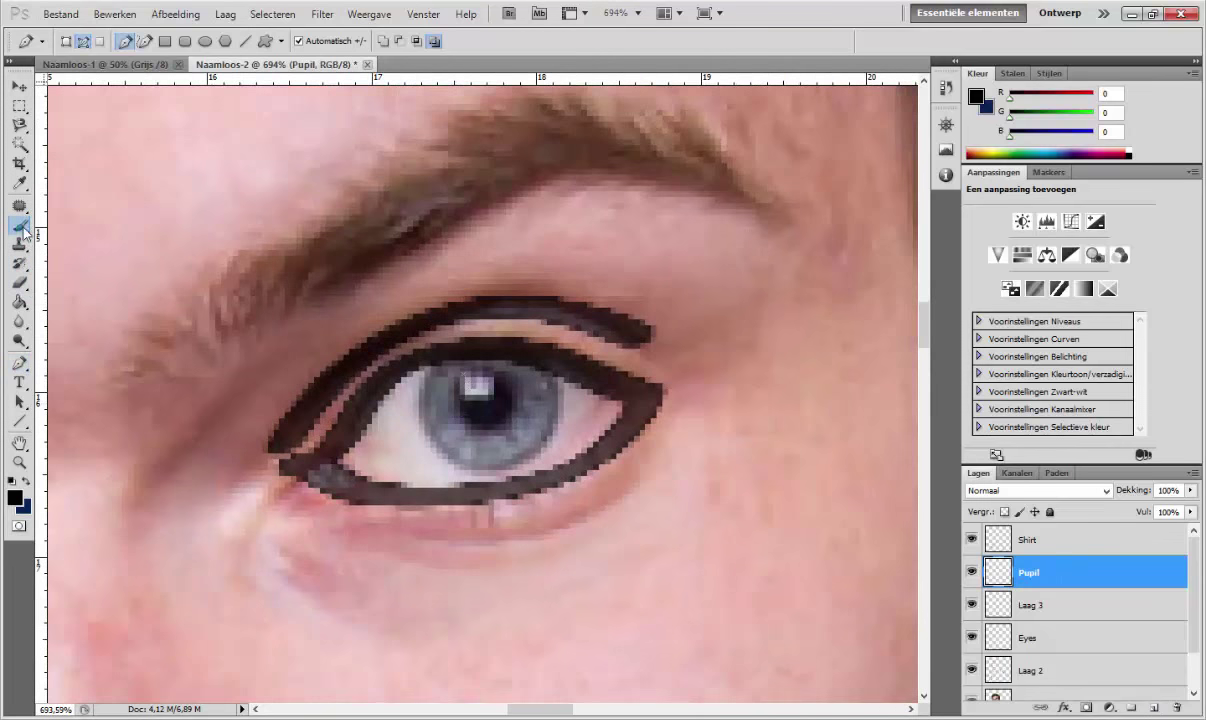
scroll(1075, 620, down, 2)
click(971, 652)
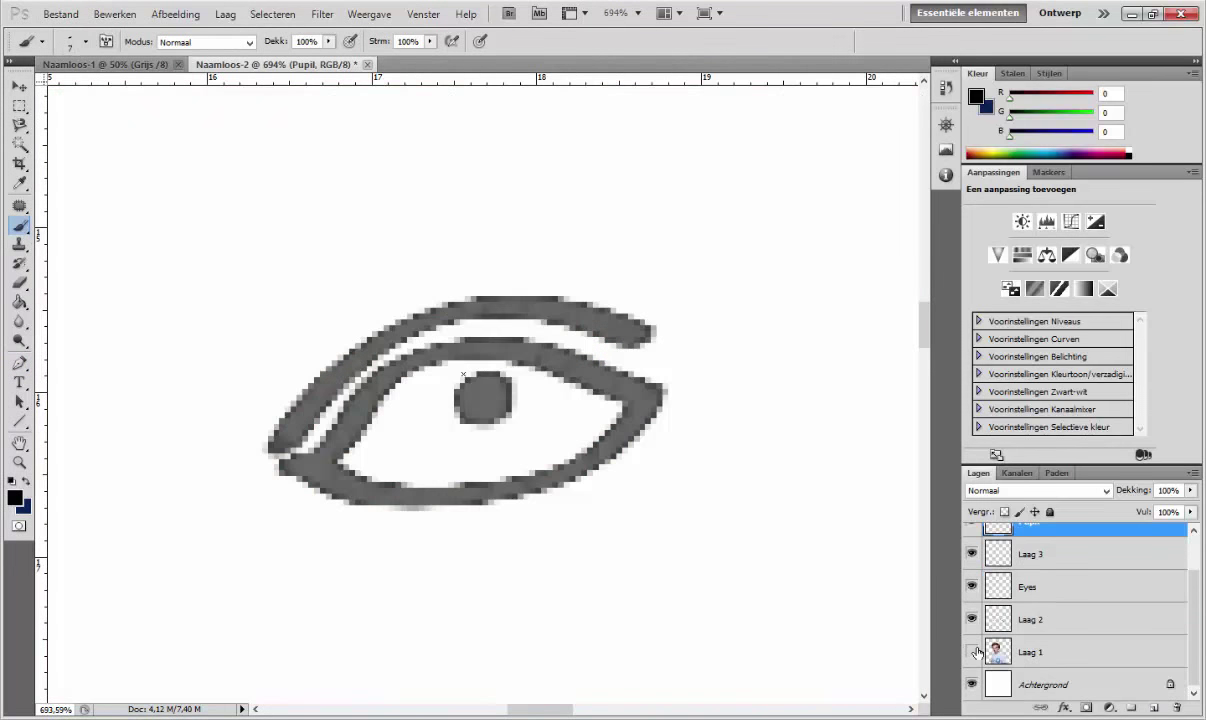
scroll(496, 350, down, 2)
click(86, 41)
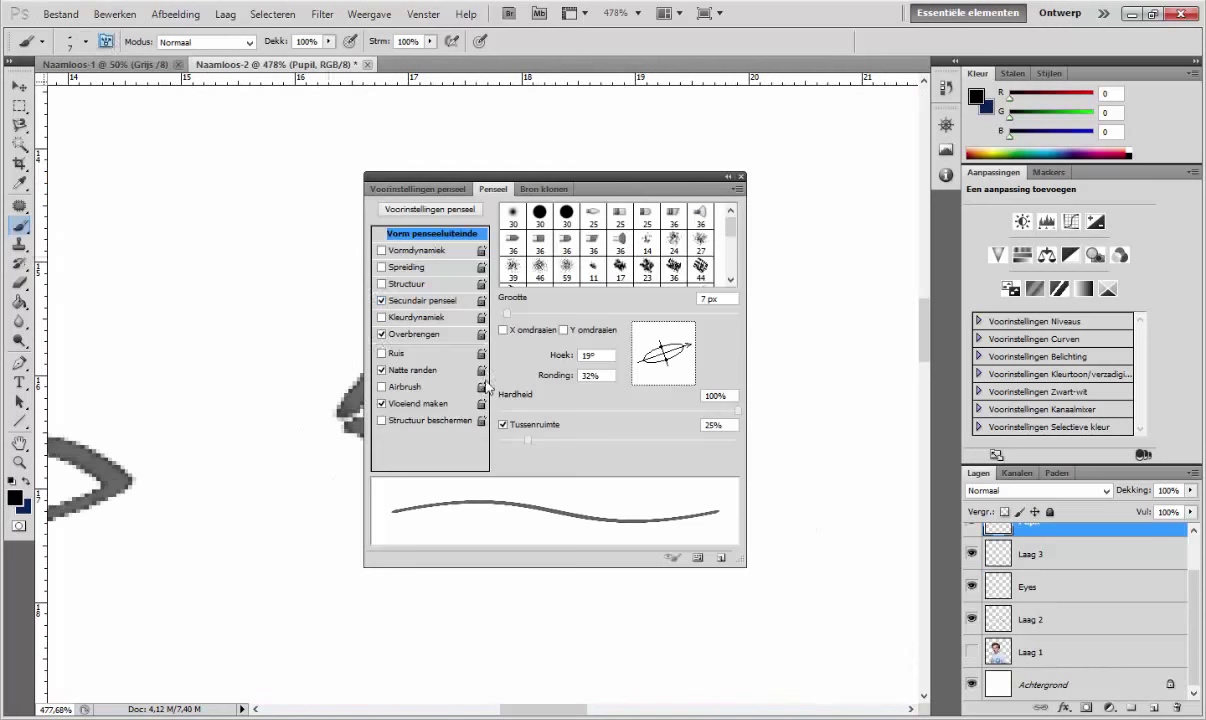
click(363, 356)
click(105, 41)
mouse_move(492, 385)
mouse_down()
mouse_move(462, 360)
mouse_move(480, 372)
mouse_up()
scroll(598, 612, left, 5)
click(971, 652)
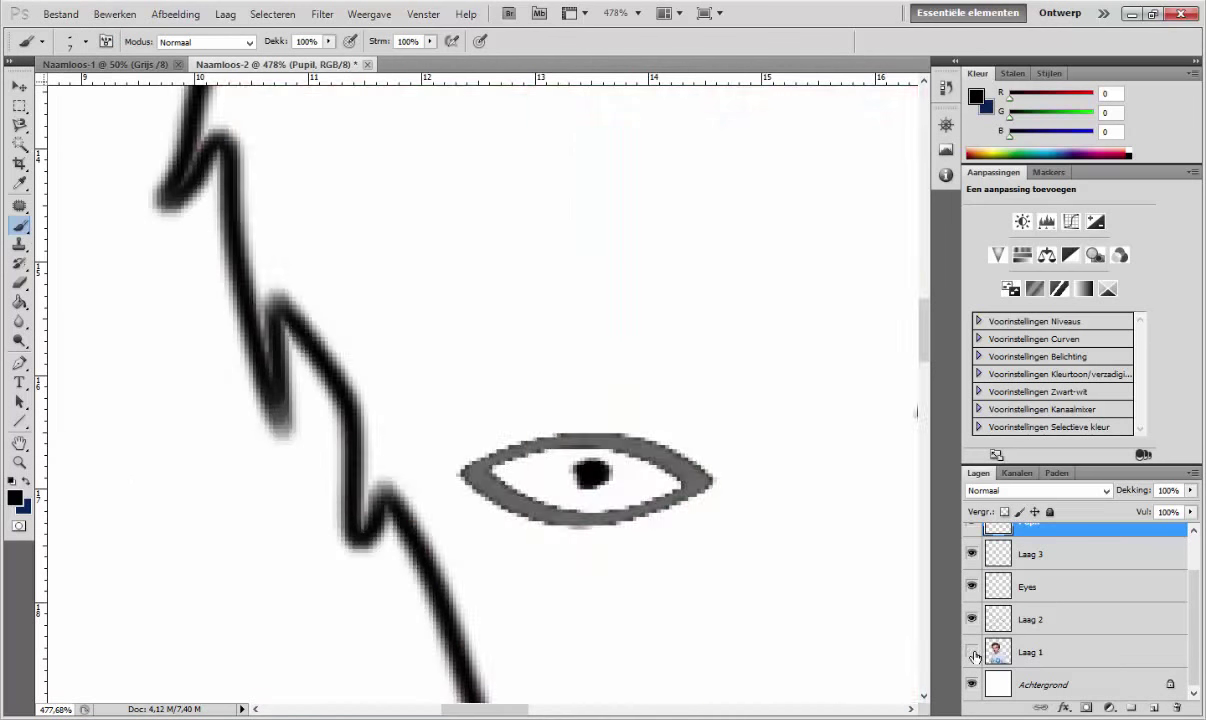
click(971, 652)
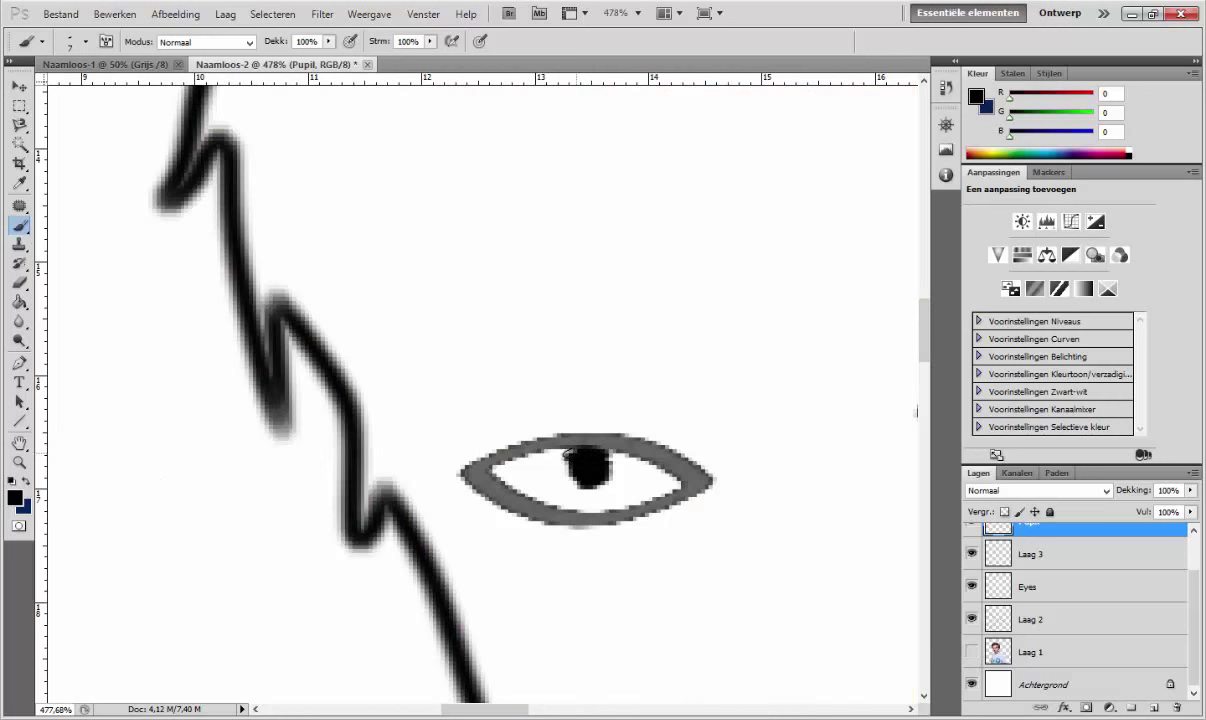
Step: Pen-trace a shirt fold line, stroke it black, and add a new layer for the eyebrows
scroll(575, 455, down, 2)
scroll(700, 470, down, 2)
scroll(786, 479, down, 2)
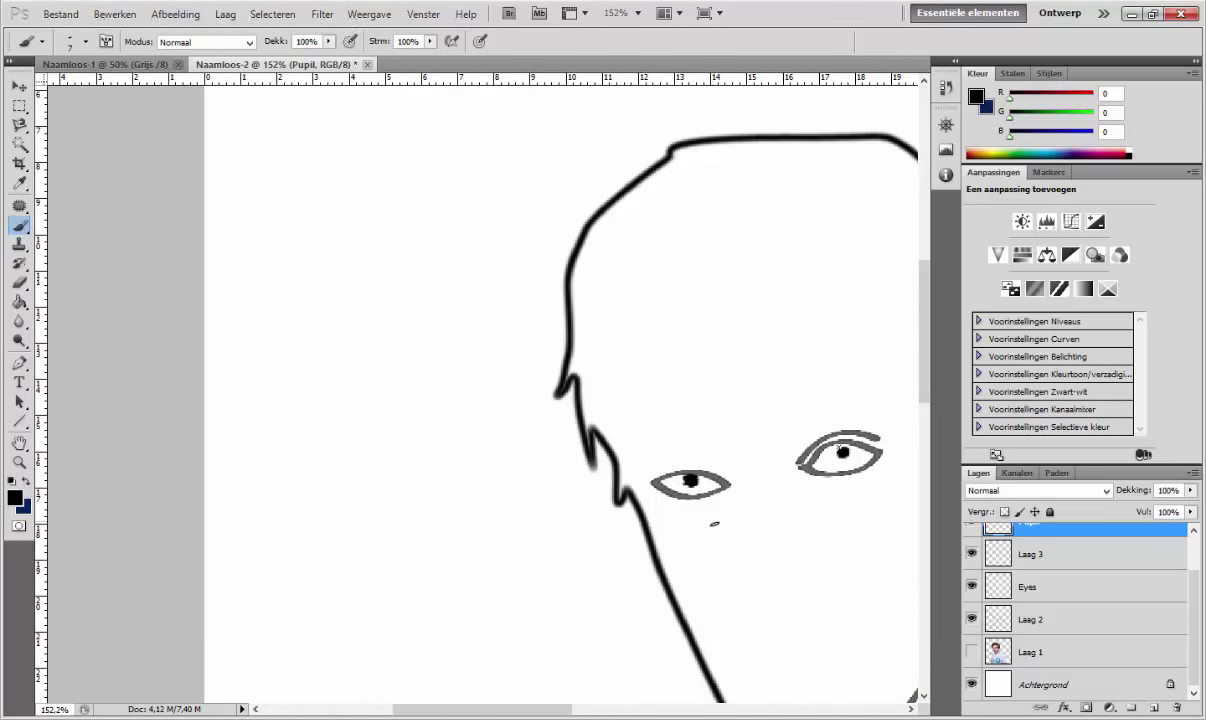
scroll(850, 470, up, 2)
scroll(810, 478, up, 1)
scroll(807, 480, down, 2)
scroll(870, 510, down, 2)
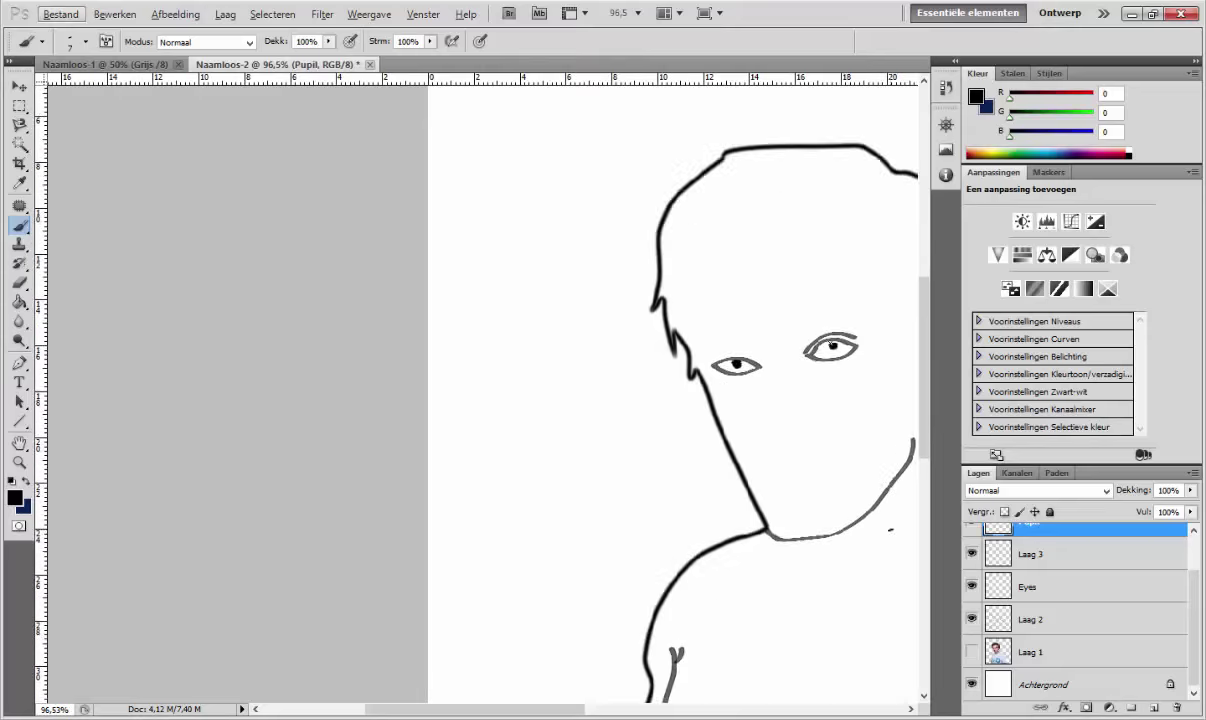
scroll(680, 620, up, 3)
key(p)
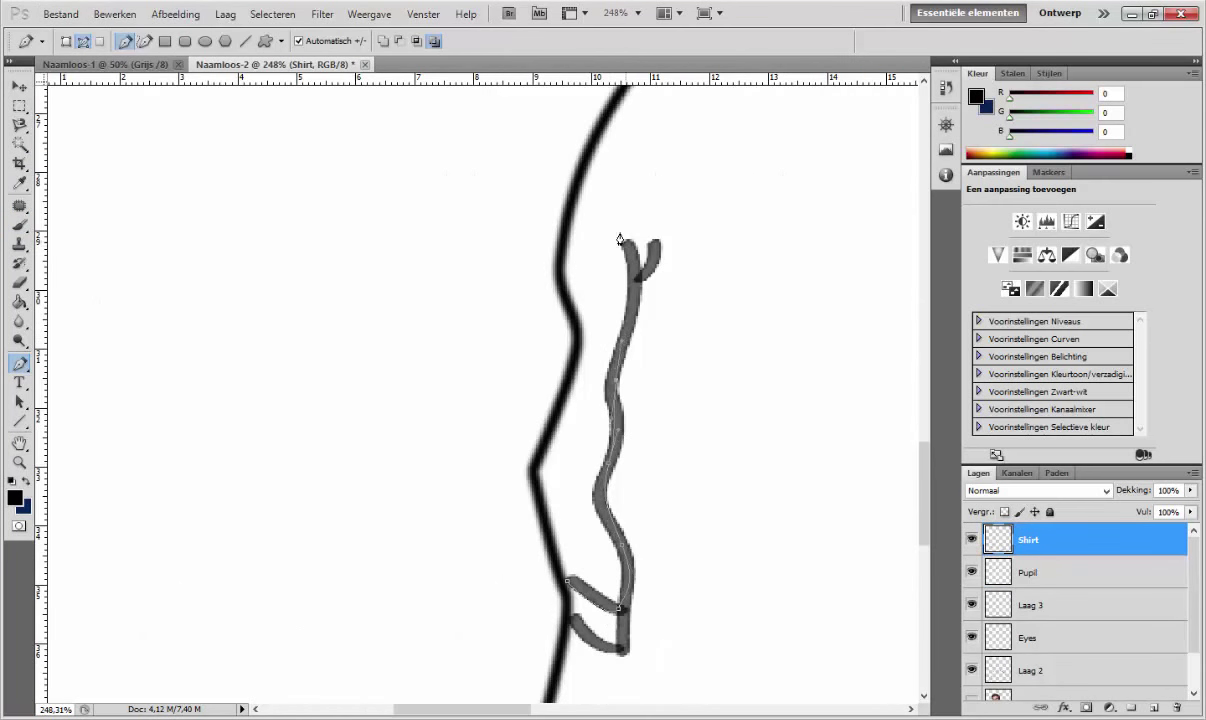
right_click(700, 422)
click(754, 434)
scroll(748, 396, down, 3)
scroll(748, 396, down, 2)
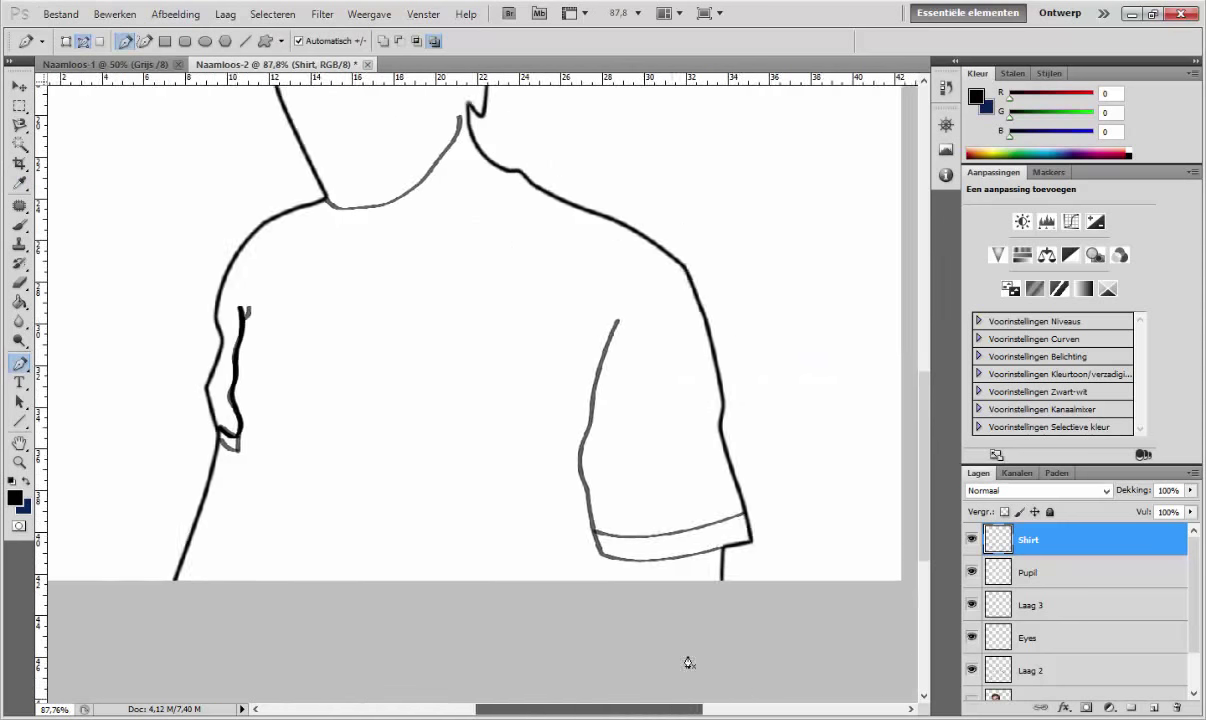
scroll(688, 663, down, 2)
scroll(700, 450, up, 4)
click(1153, 707)
double_click(1028, 540)
Step: Name the new layer Wenkbrauwen and show the photo again for tracing
text(Wenkbrauwen)
key(Return)
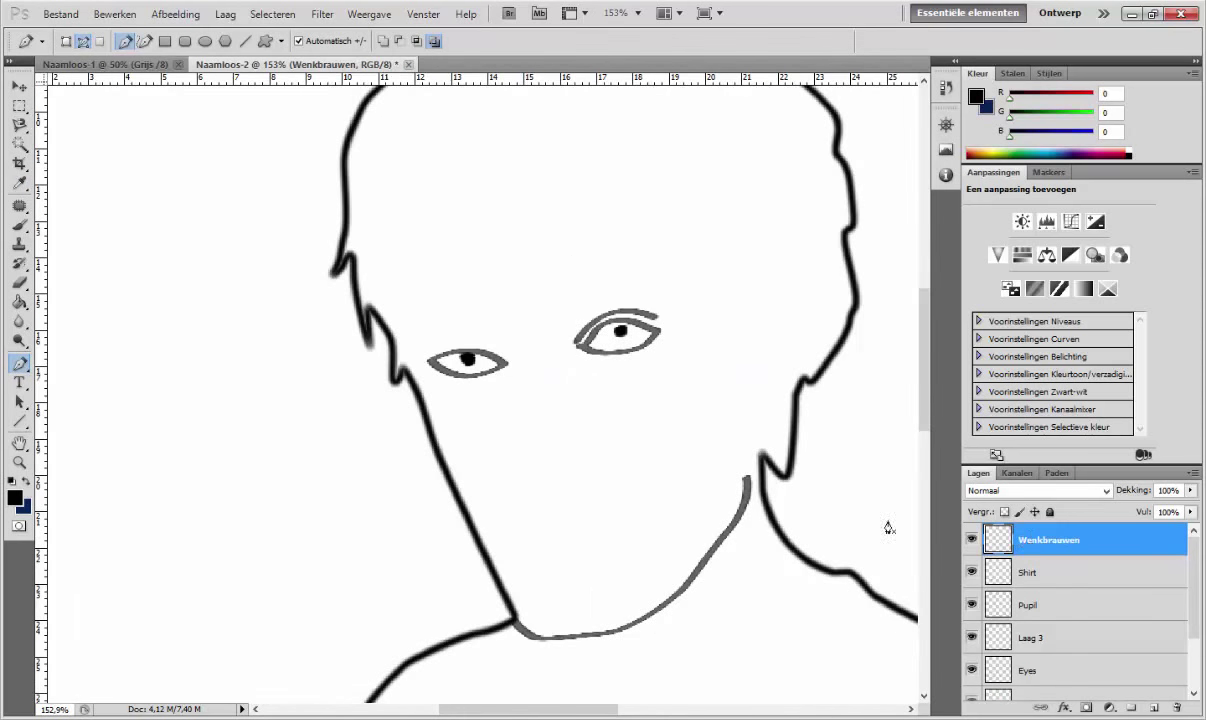
scroll(1075, 600, down, 2)
click(971, 651)
scroll(572, 431, up, 3)
scroll(572, 431, up, 2)
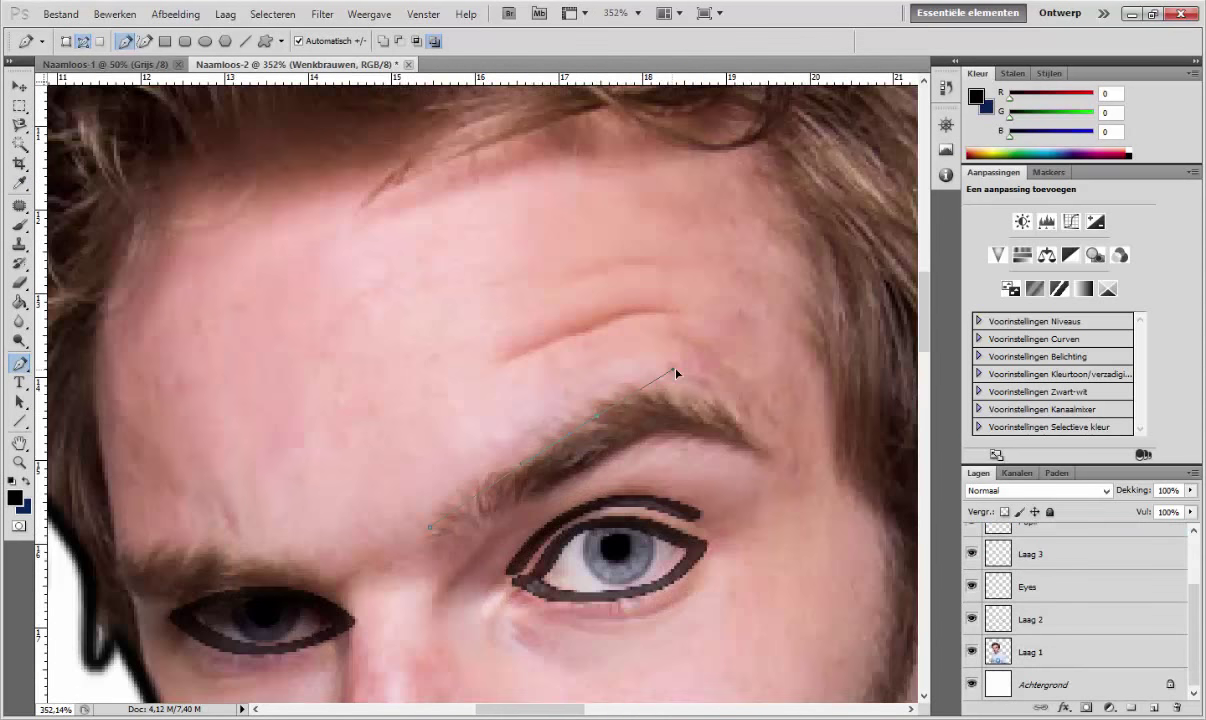
Step: Pen-trace the eyebrow shapes and fill them with solid black
drag(676, 373, 696, 377)
key(ctrl+alt+z)
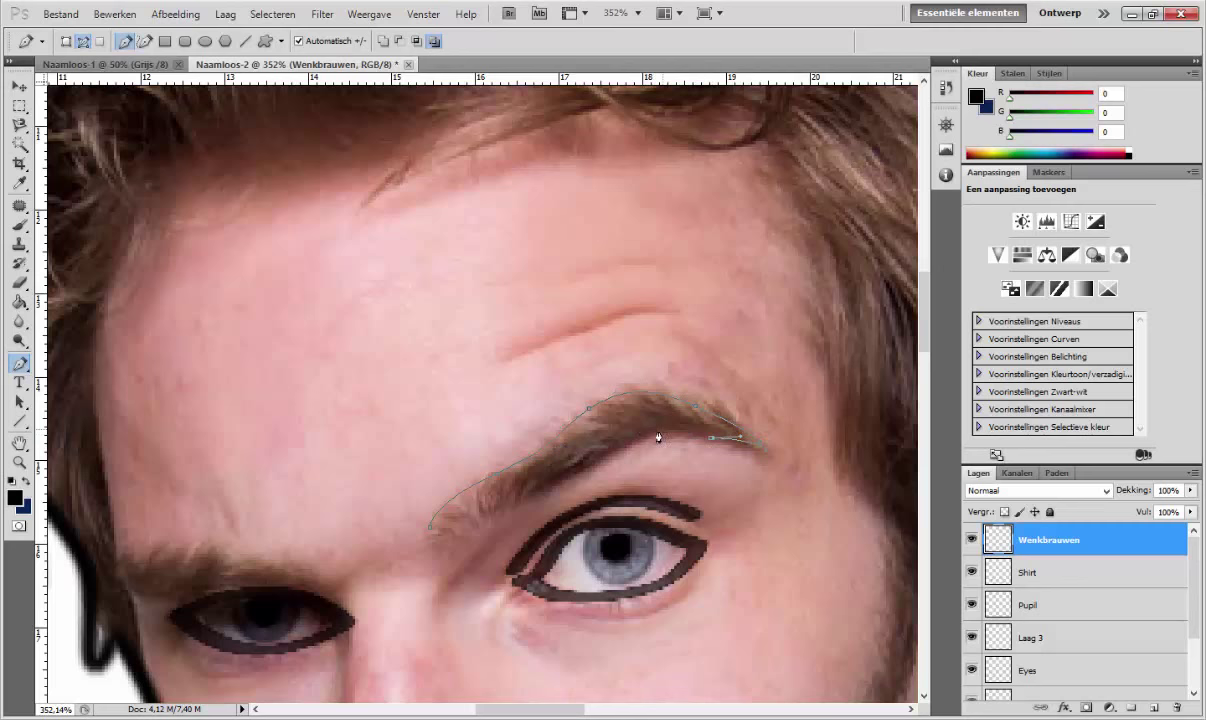
key(ctrl+alt+z)
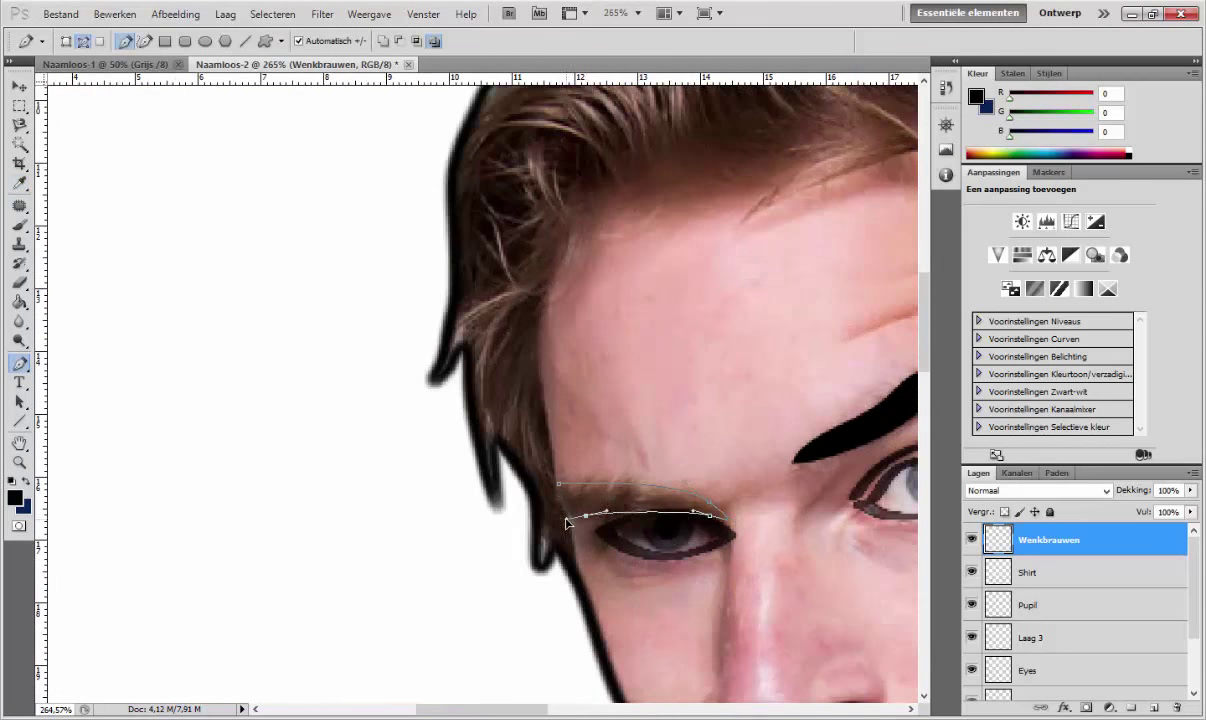
right_click(619, 497)
click(765, 400)
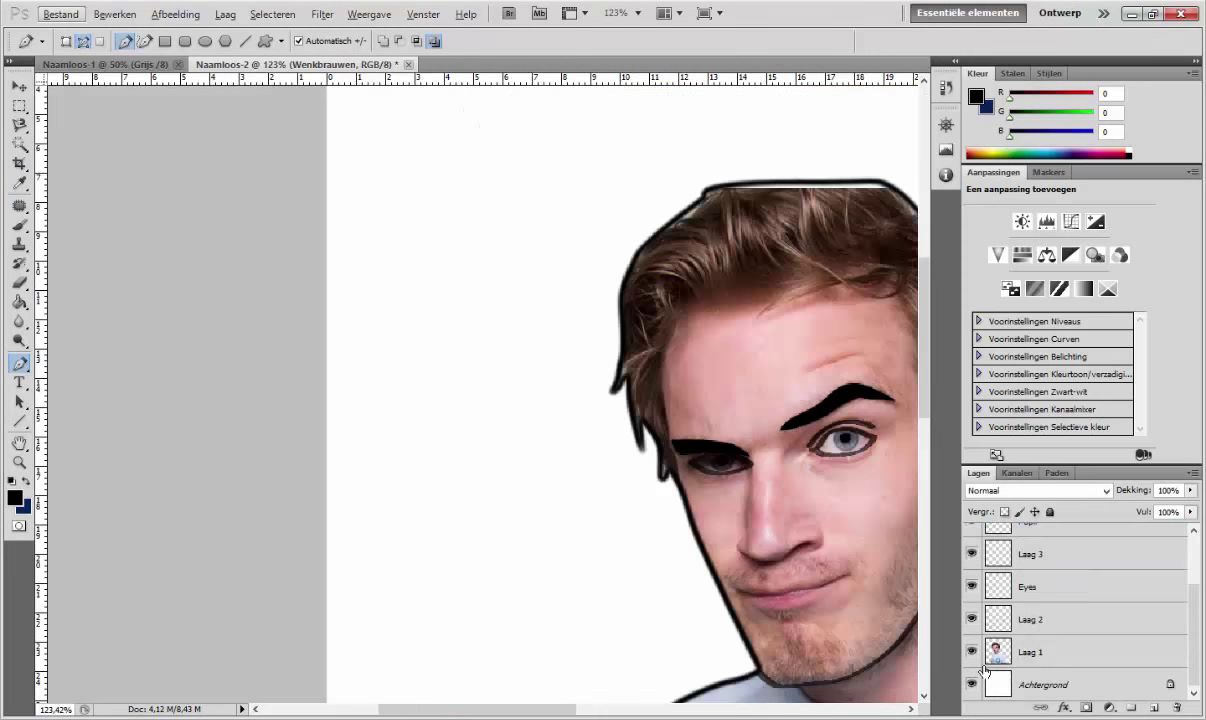
Step: Add a layer named Hoofd and stroke the forehead crease in black
click(1155, 707)
double_click(1035, 540)
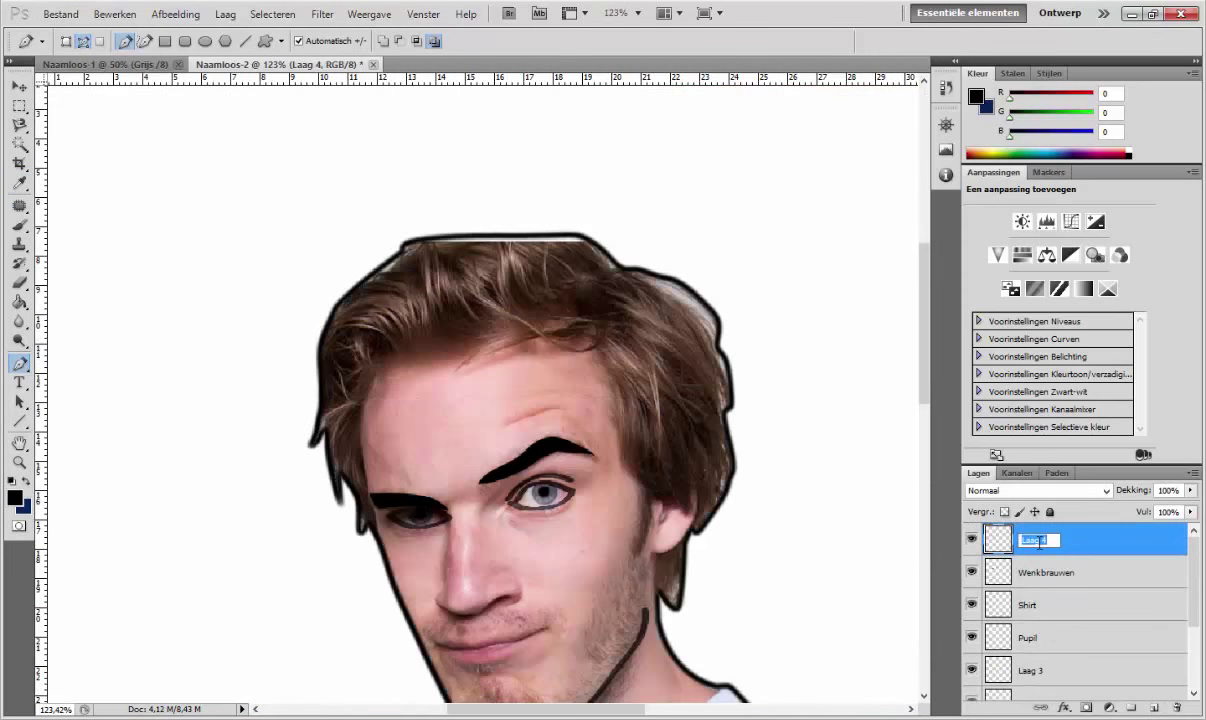
text(Hoofd)
key(Return)
scroll(541, 403, up, 3)
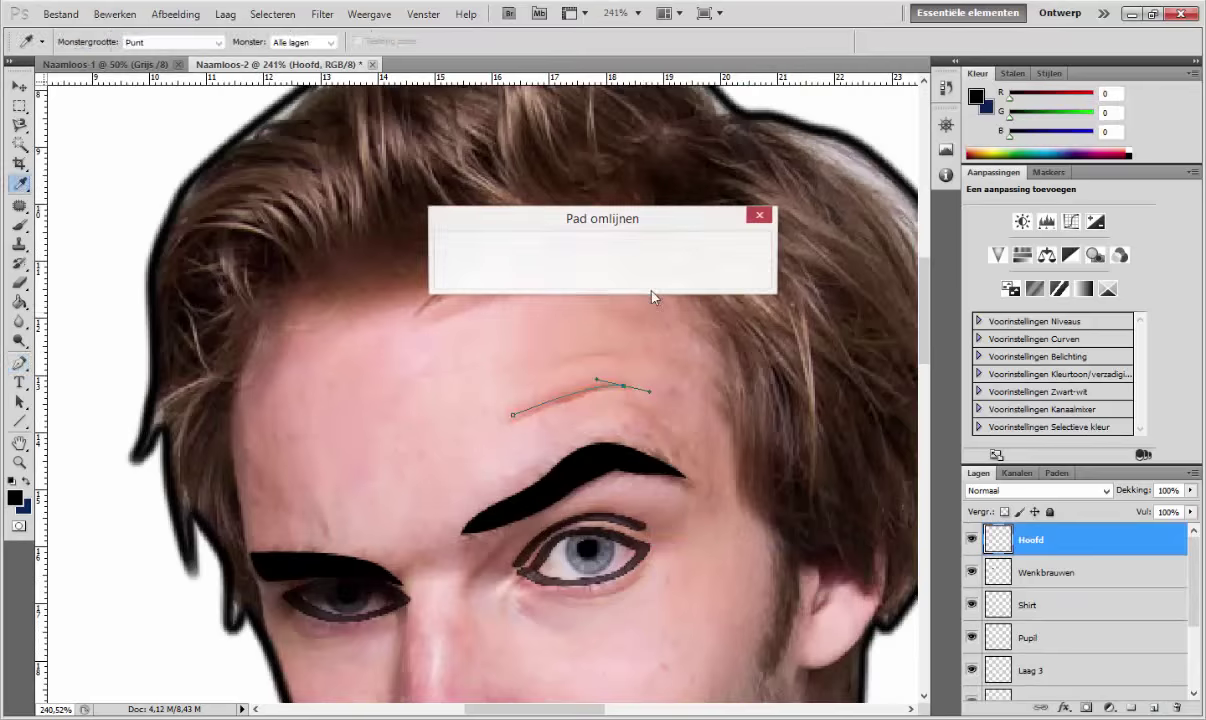
key(Return)
Step: Add a Mond layer and stroke a pen-drawn lip outline in thick black
scroll(698, 473, down, 5)
click(1155, 707)
double_click(1030, 540)
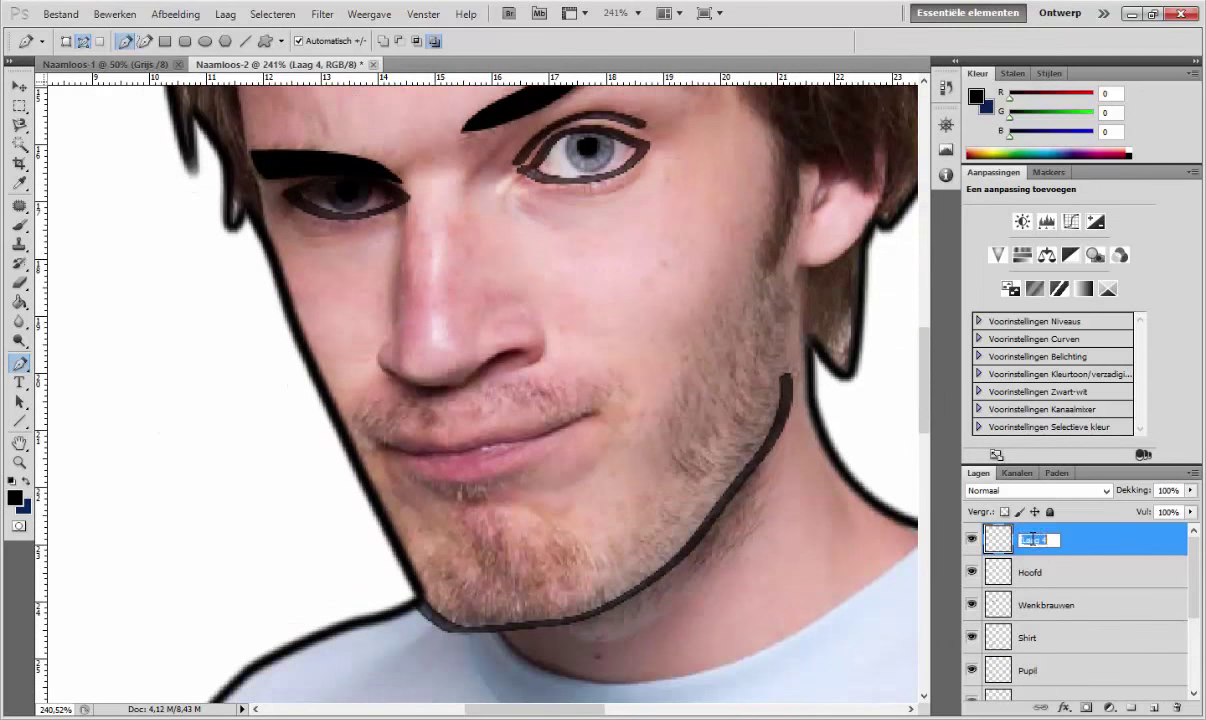
text(Mond)
key(Return)
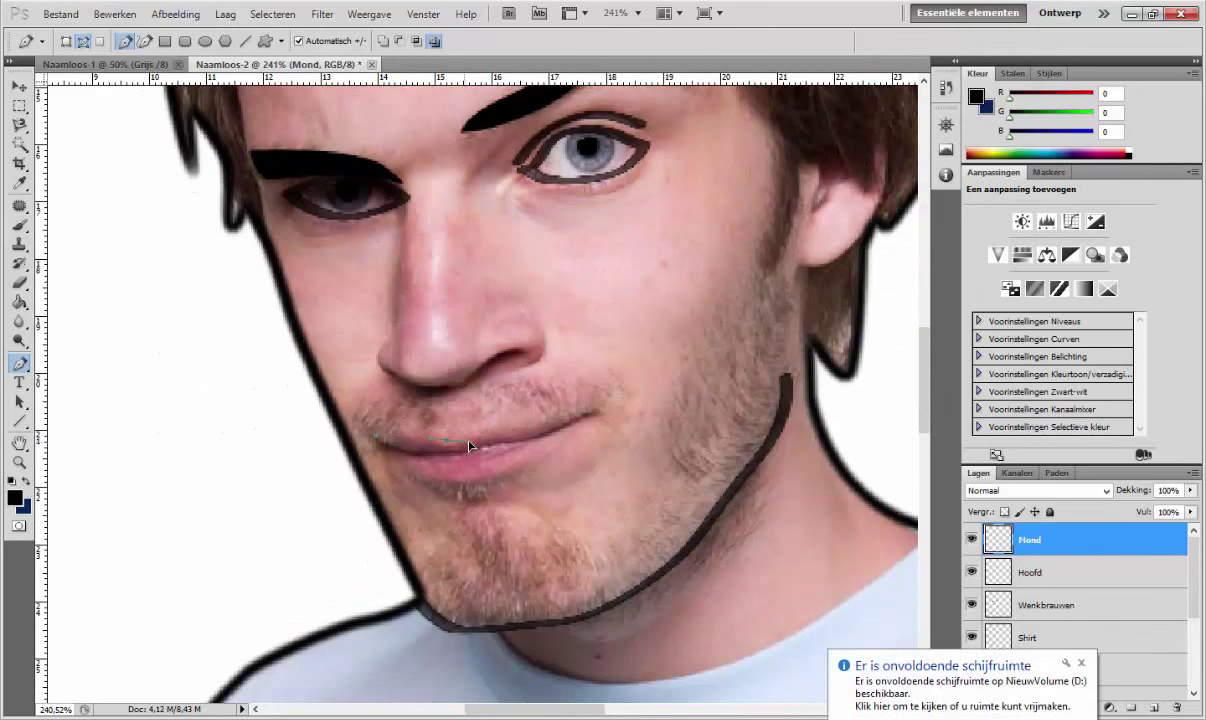
click(440, 445)
key(ctrl+z)
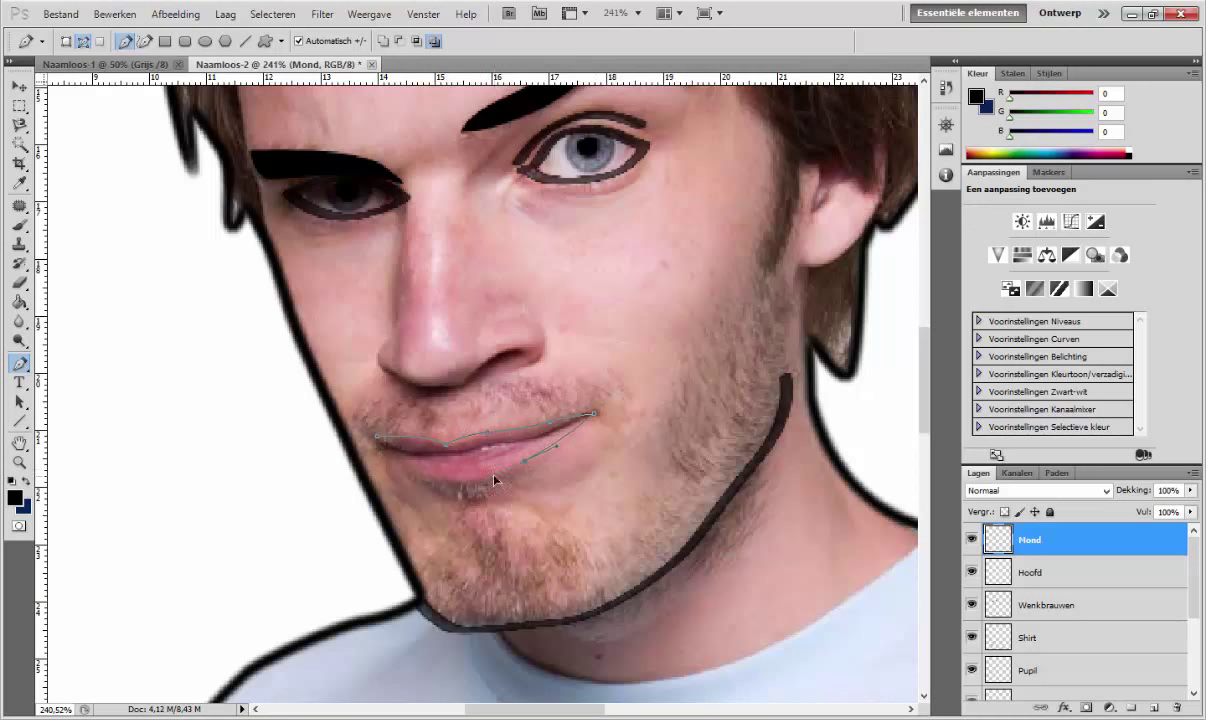
key(Return)
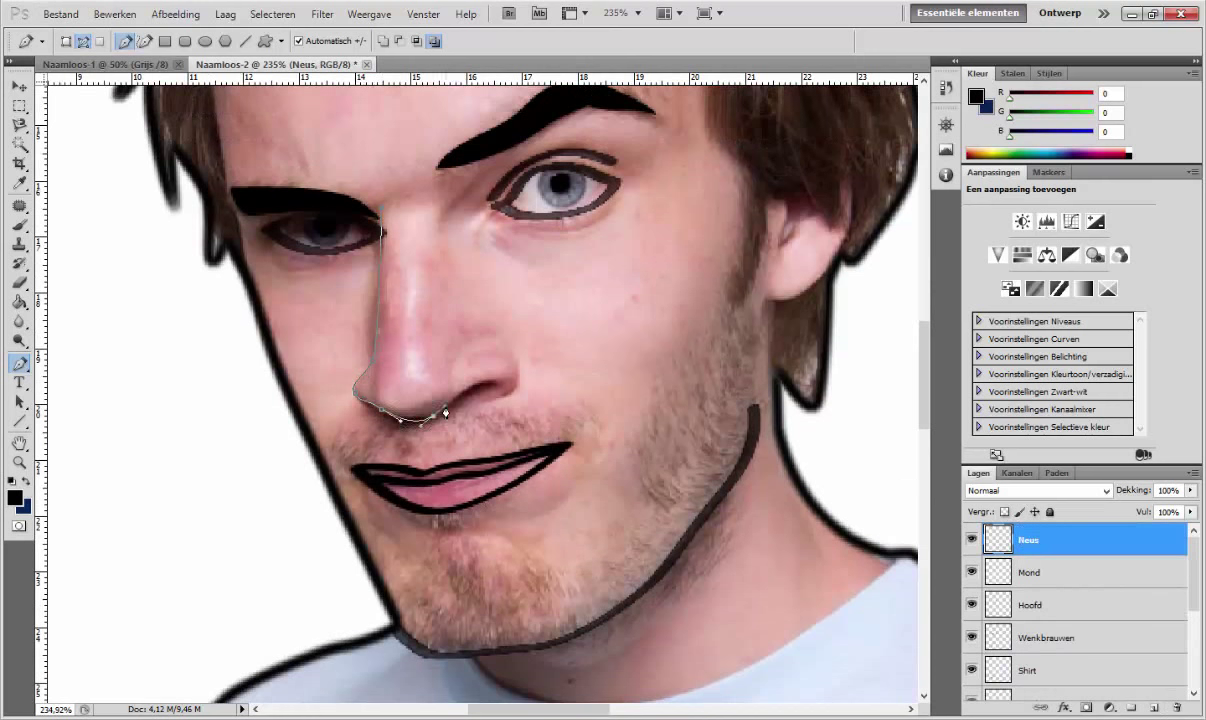
Step: Finish the nose path to the nostril and stroke it with the thick black brush
drag(499, 386, 512, 394)
right_click(519, 382)
click(560, 460)
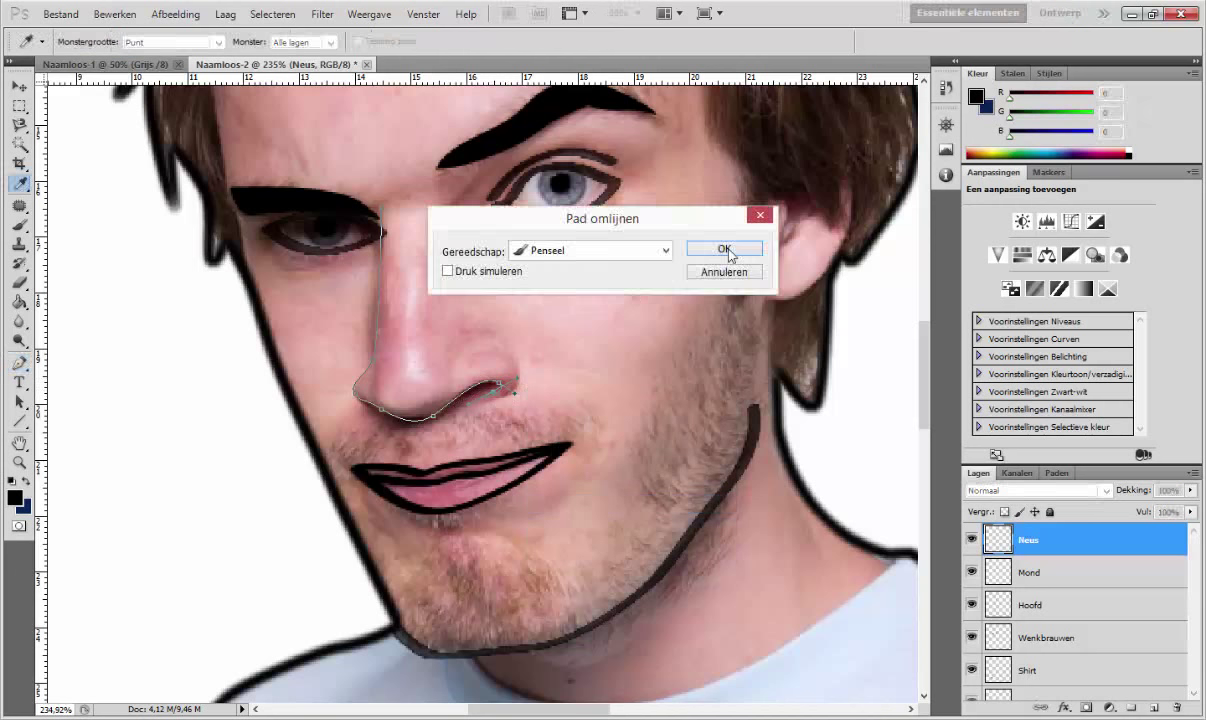
click(740, 247)
Step: Draw short curves beside the nose and eye and stroke them black
click(495, 312)
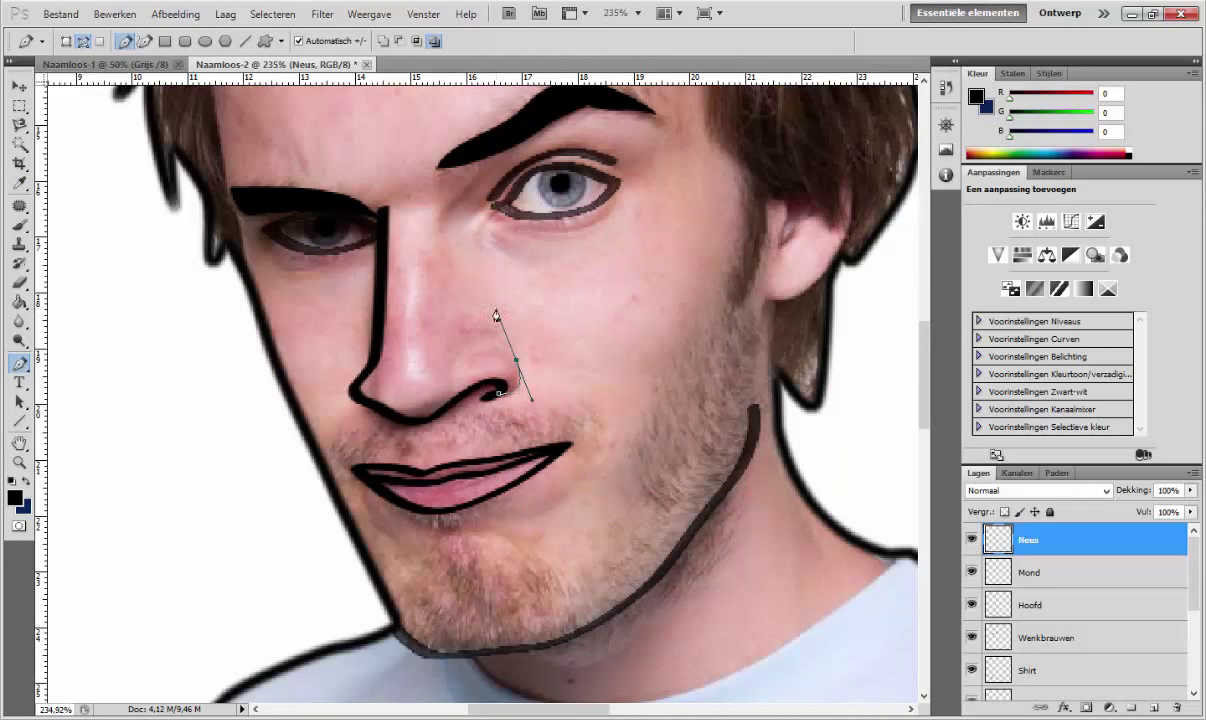
right_click(490, 303)
click(585, 436)
key(Return)
scroll(552, 388, down, 2)
scroll(545, 313, up, 1)
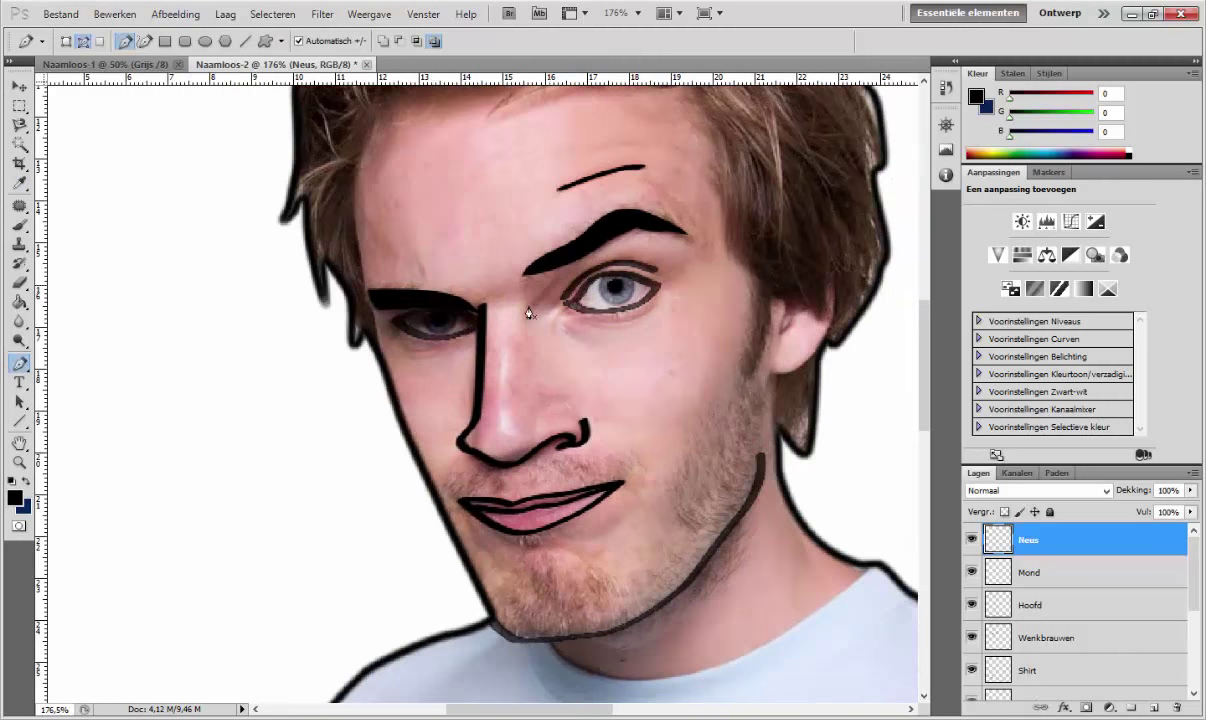
right_click(546, 352)
click(668, 463)
key(Return)
Step: Select the Shirt layer
scroll(740, 400, up, 1)
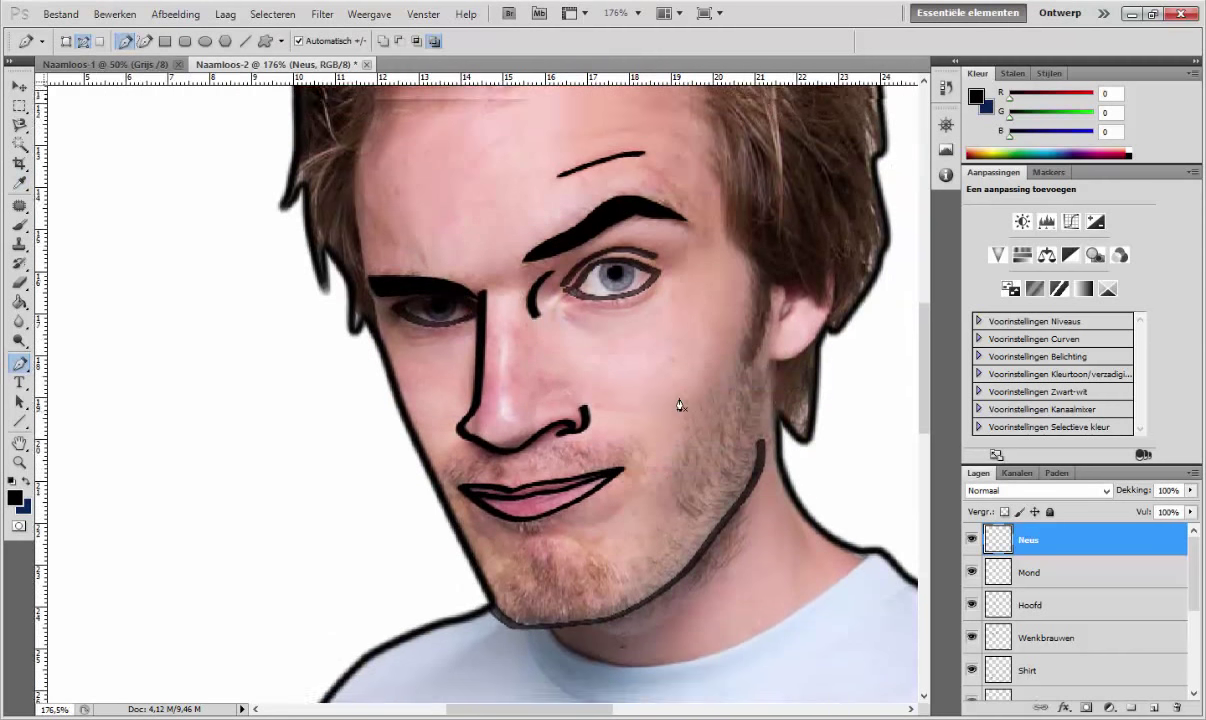
scroll(805, 371, up, 2)
scroll(694, 479, up, 3)
scroll(681, 479, down, 8)
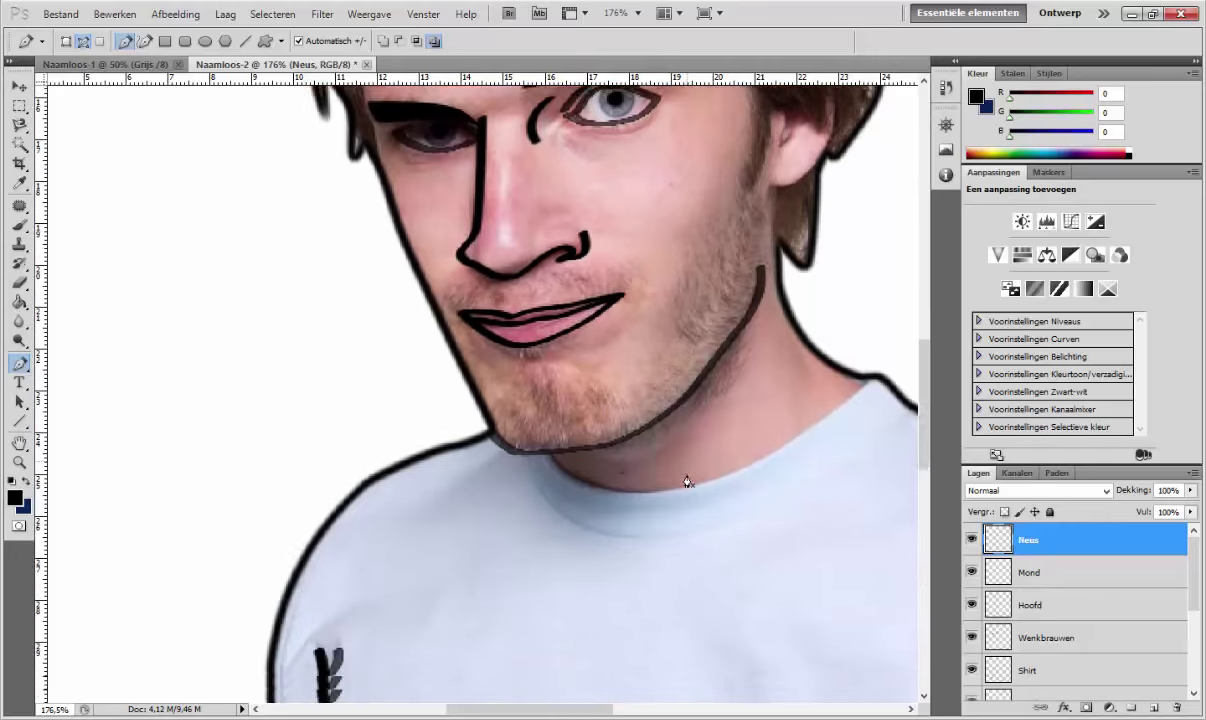
scroll(681, 479, down, 9)
click(1040, 670)
scroll(1077, 640, down, 1)
scroll(350, 445, down, 5)
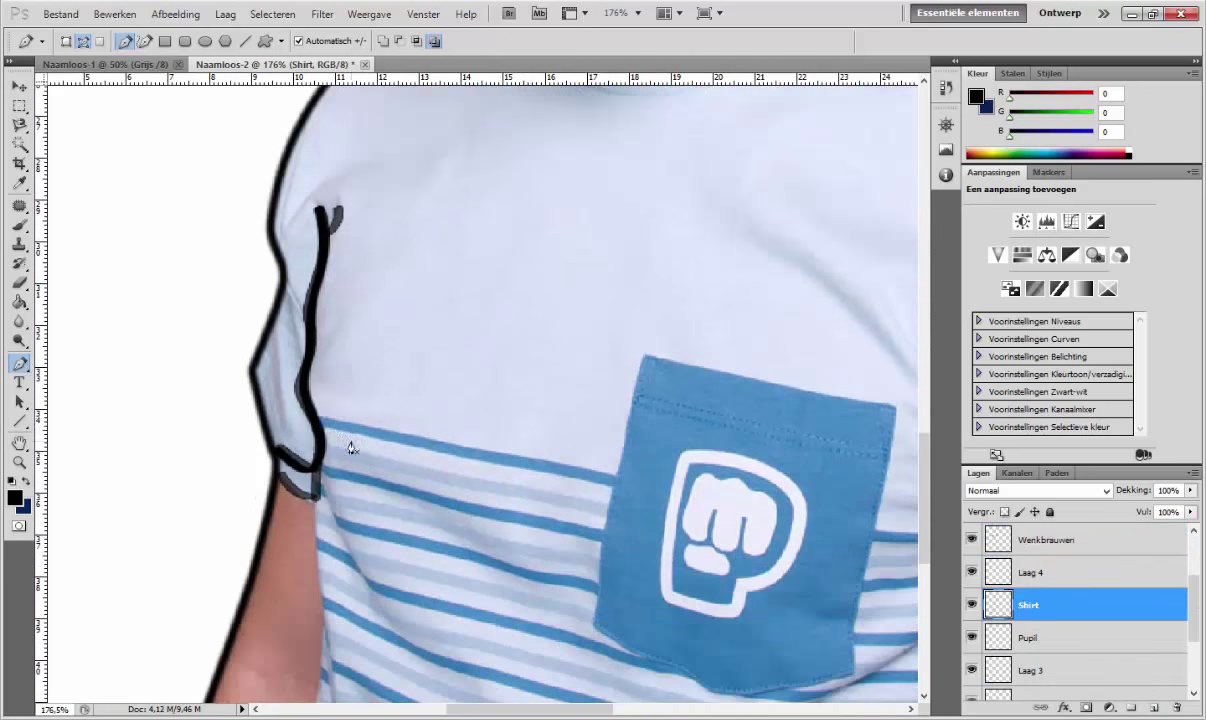
Step: On the Hoofd layer, pen-trace the hairline from the temple across the forehead to the ear
scroll(677, 370, down, 2)
scroll(677, 370, down, 5)
scroll(447, 323, up, 4)
scroll(237, 579, up, 2)
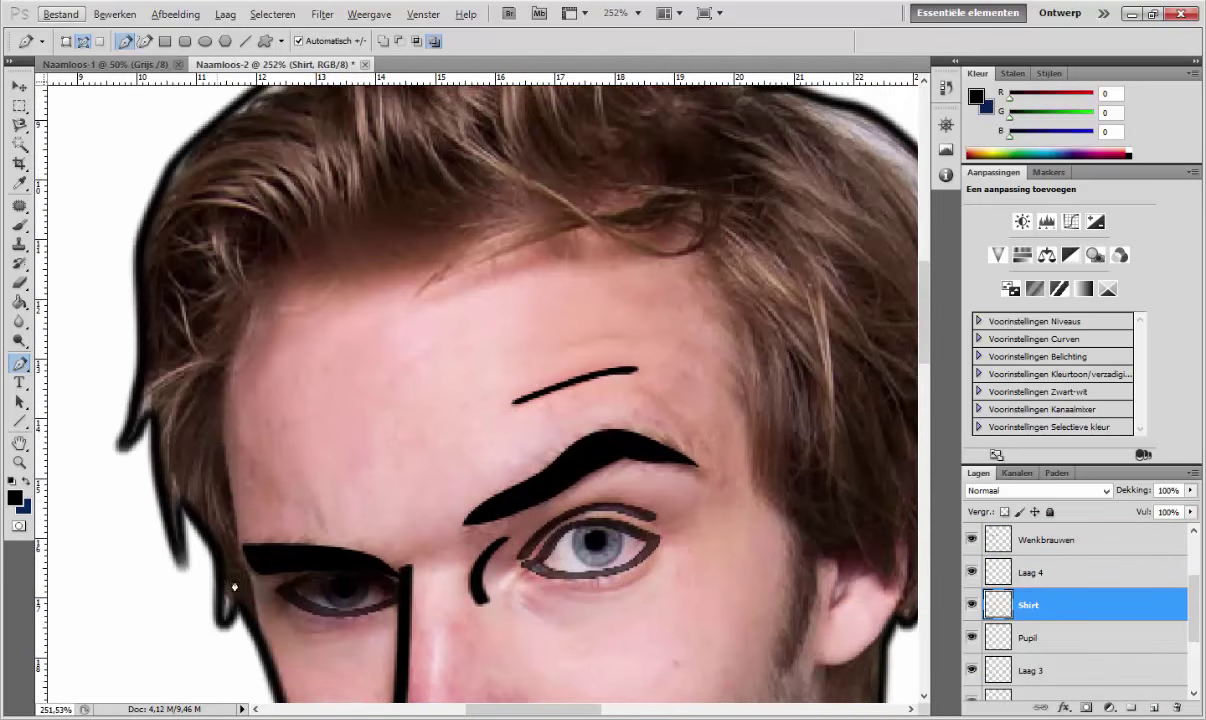
key(alt+bracketright)
key(alt+bracketright)
key(alt+bracketright)
click(254, 621)
drag(224, 373, 242, 330)
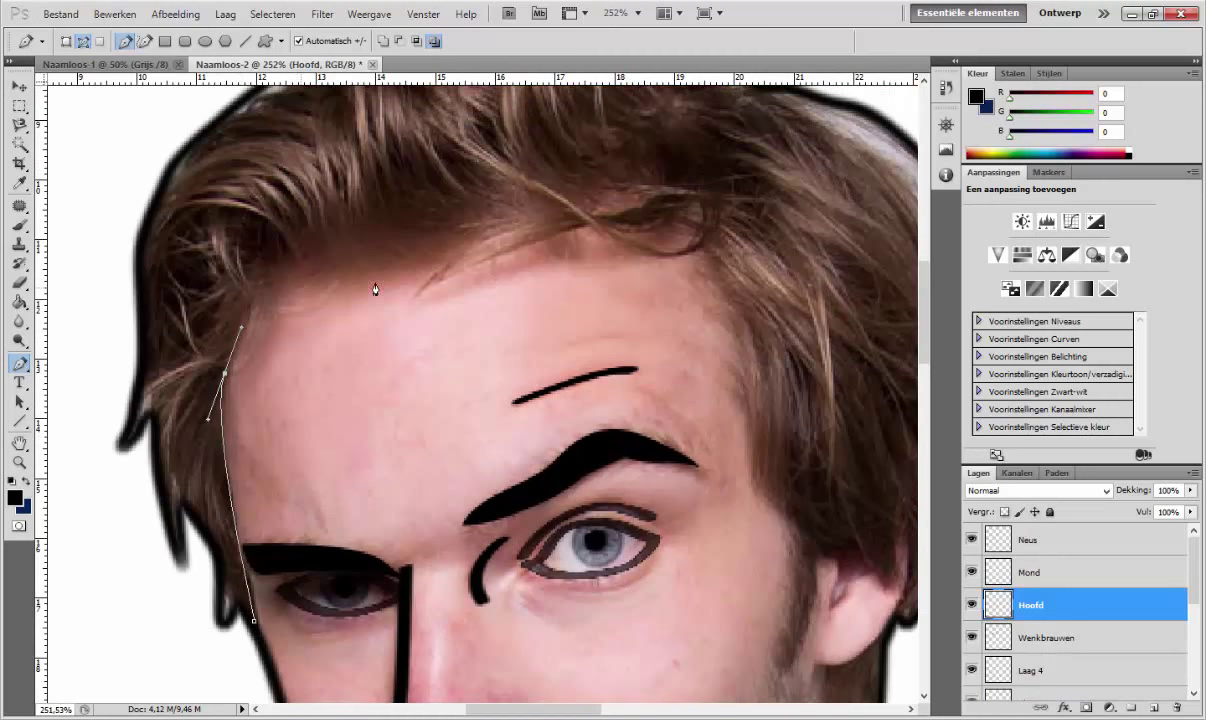
drag(300, 288, 355, 280)
drag(487, 261, 528, 225)
drag(635, 237, 675, 237)
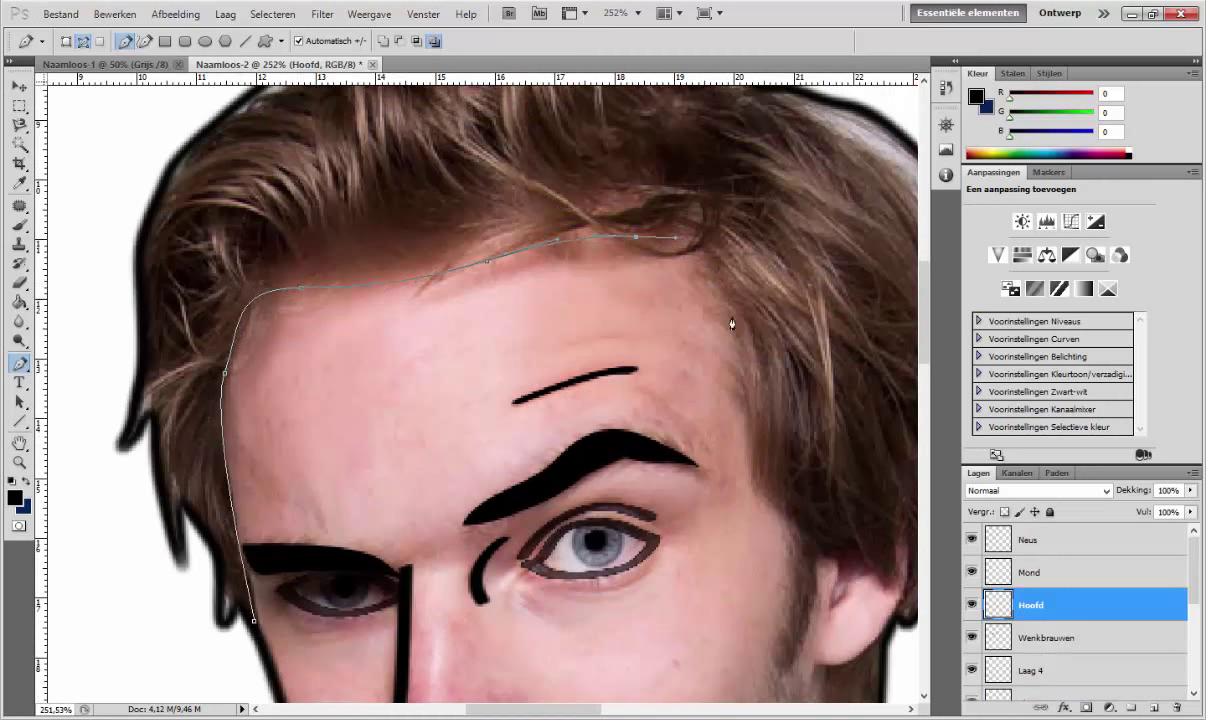
drag(727, 298, 749, 375)
drag(788, 527, 791, 598)
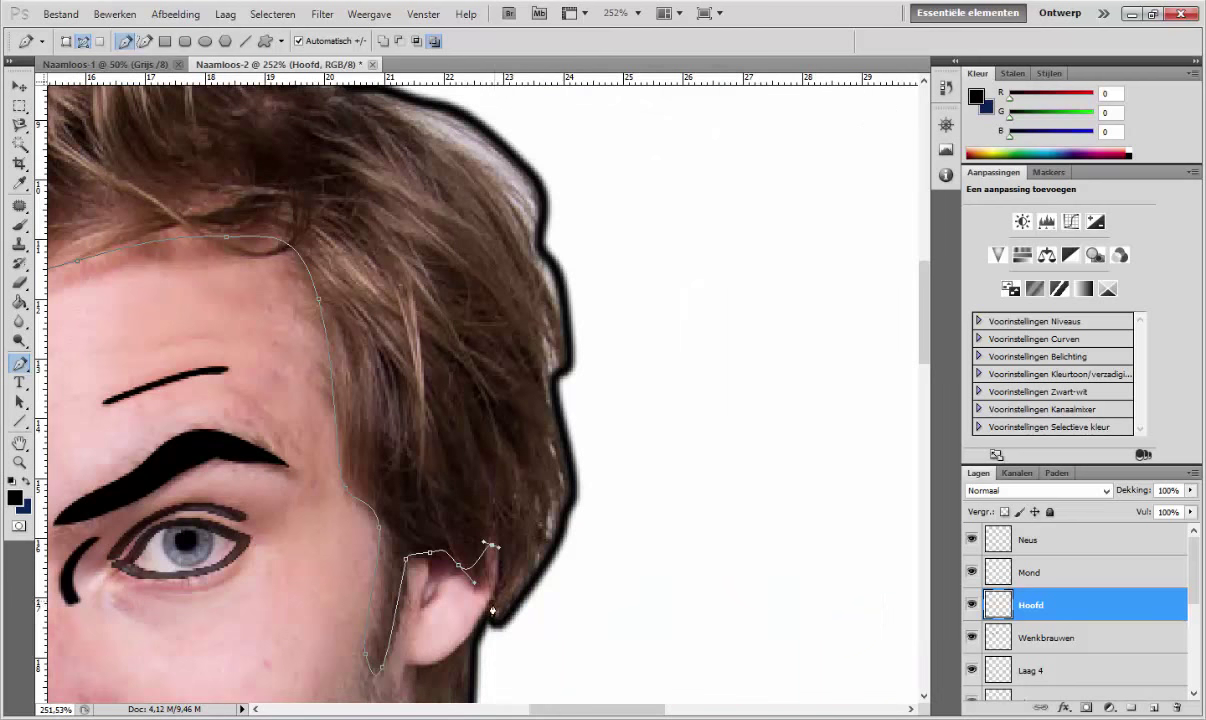
right_click(558, 612)
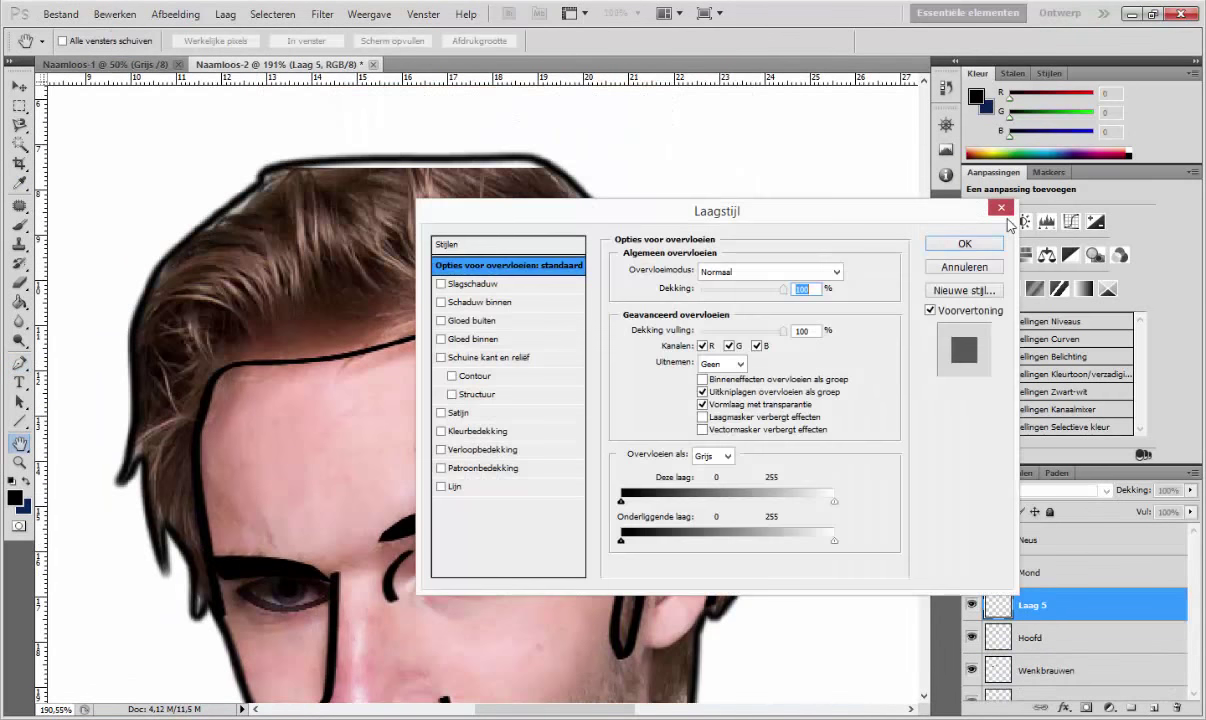
Step: Close the layer style settings and rename Laag 5 to Haar kleur
click(1001, 207)
double_click(1032, 605)
text(Haar kleur)
key(Return)
Step: Paint the hair light brown using brush sizes 87 and 53
key(b)
alt+click(295, 245)
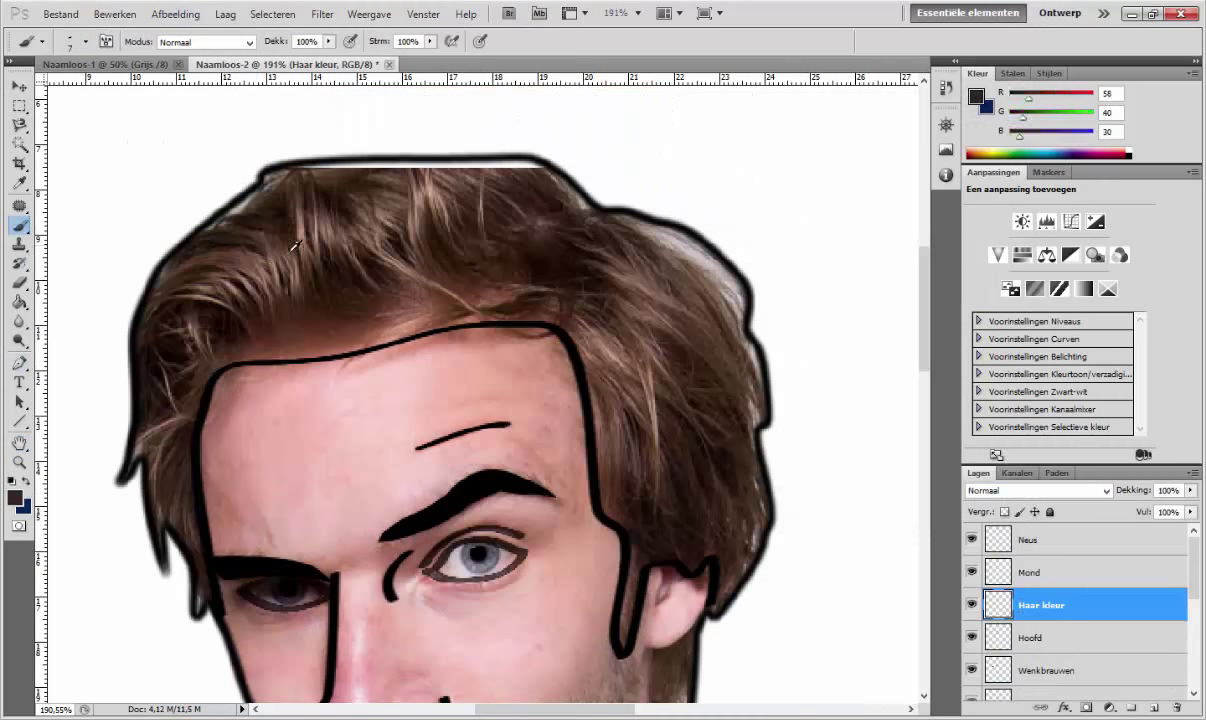
drag(230, 285, 285, 272)
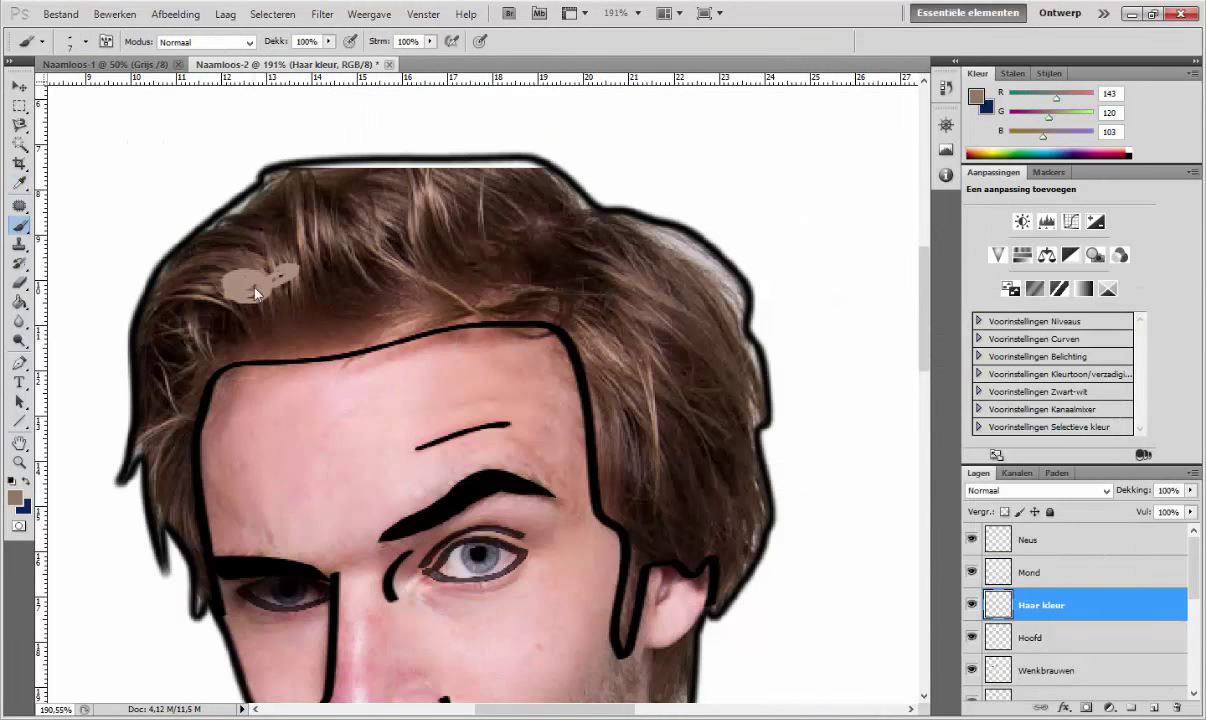
click(70, 41)
drag(30, 102, 90, 102)
mouse_move(250, 260)
mouse_down()
mouse_move(330, 185)
mouse_move(480, 192)
mouse_move(633, 256)
mouse_move(650, 400)
mouse_move(565, 275)
mouse_move(377, 310)
mouse_move(269, 229)
mouse_move(150, 380)
mouse_up()
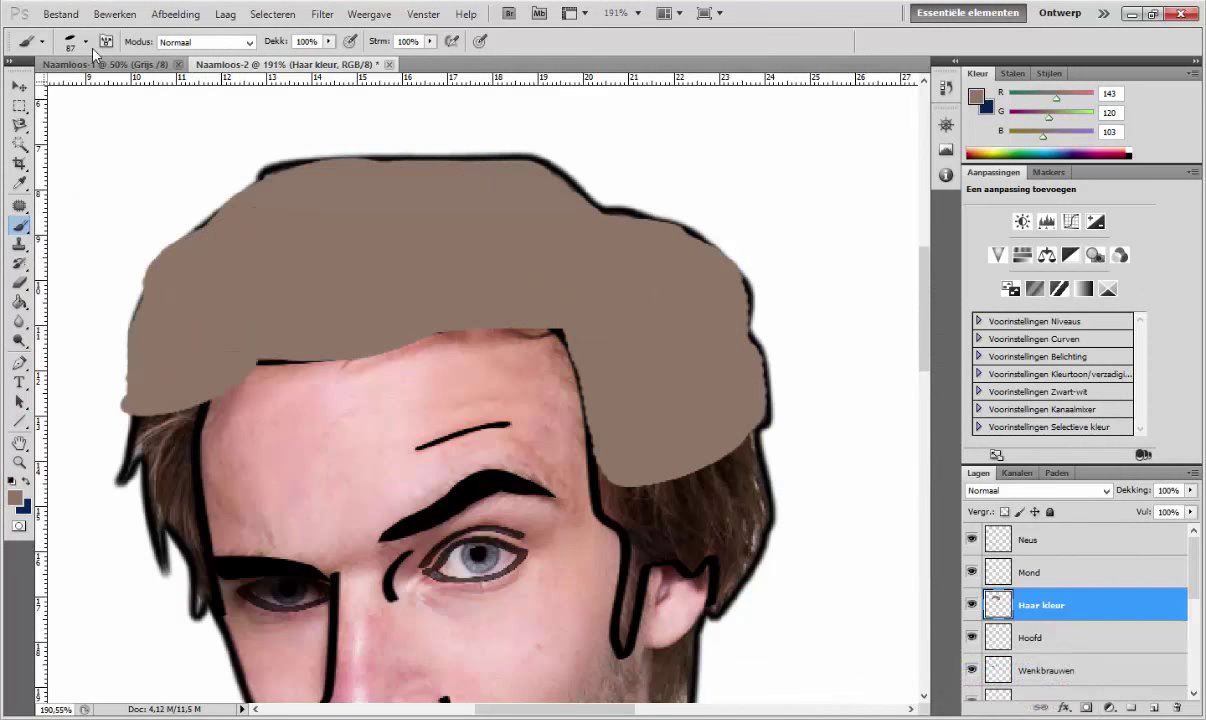
click(70, 41)
drag(90, 102, 78, 102)
drag(160, 420, 150, 590)
scroll(450, 400, up, 1)
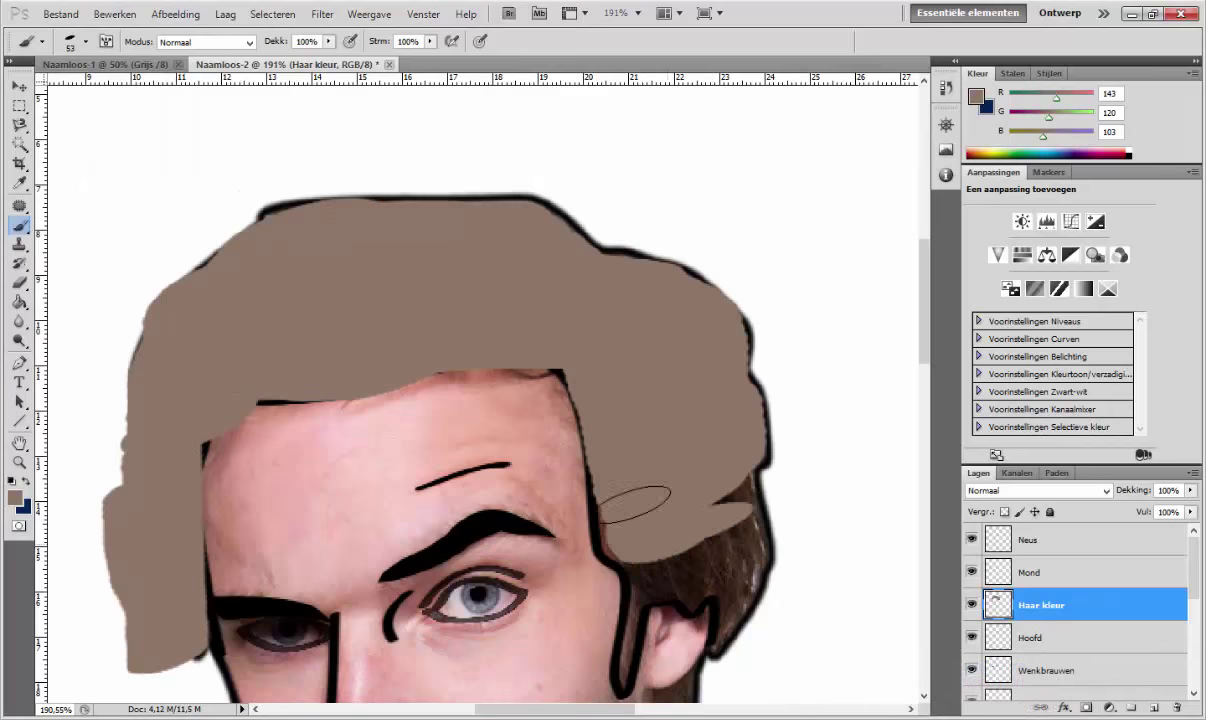
drag(600, 470, 728, 620)
Step: Move Haar kleur beneath the outline layers and erase brown spill past the left hair outline
drag(1040, 605, 1072, 647)
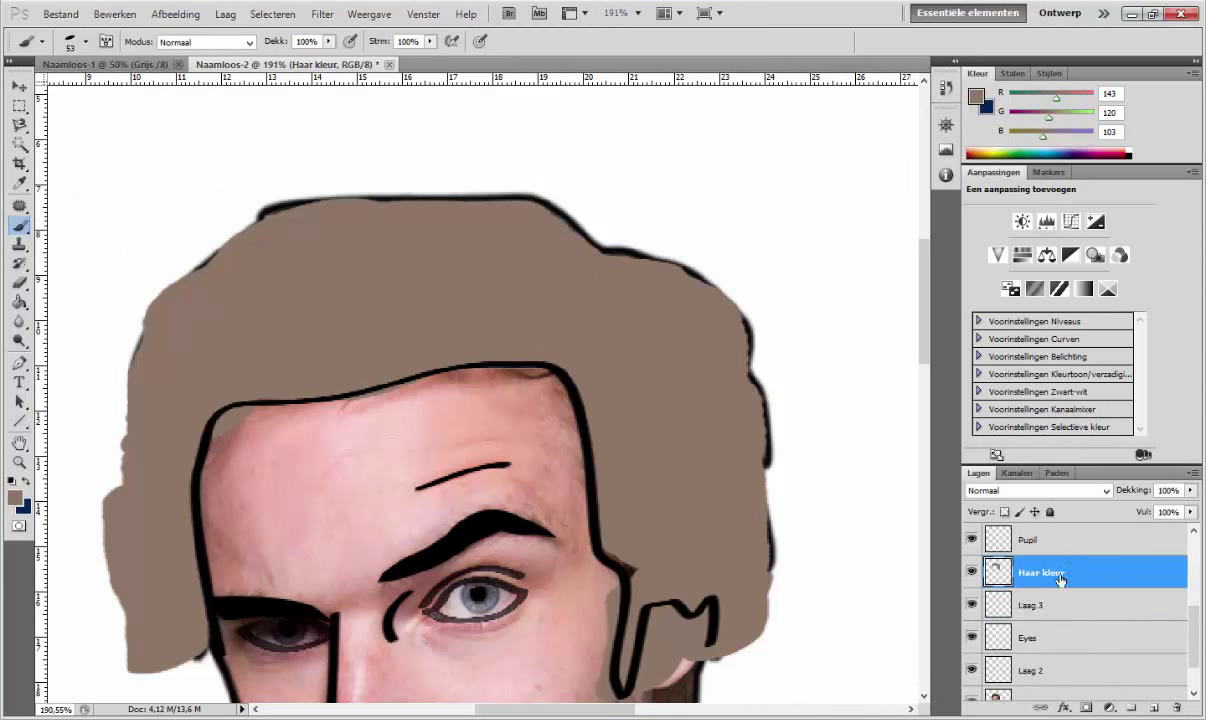
key(e)
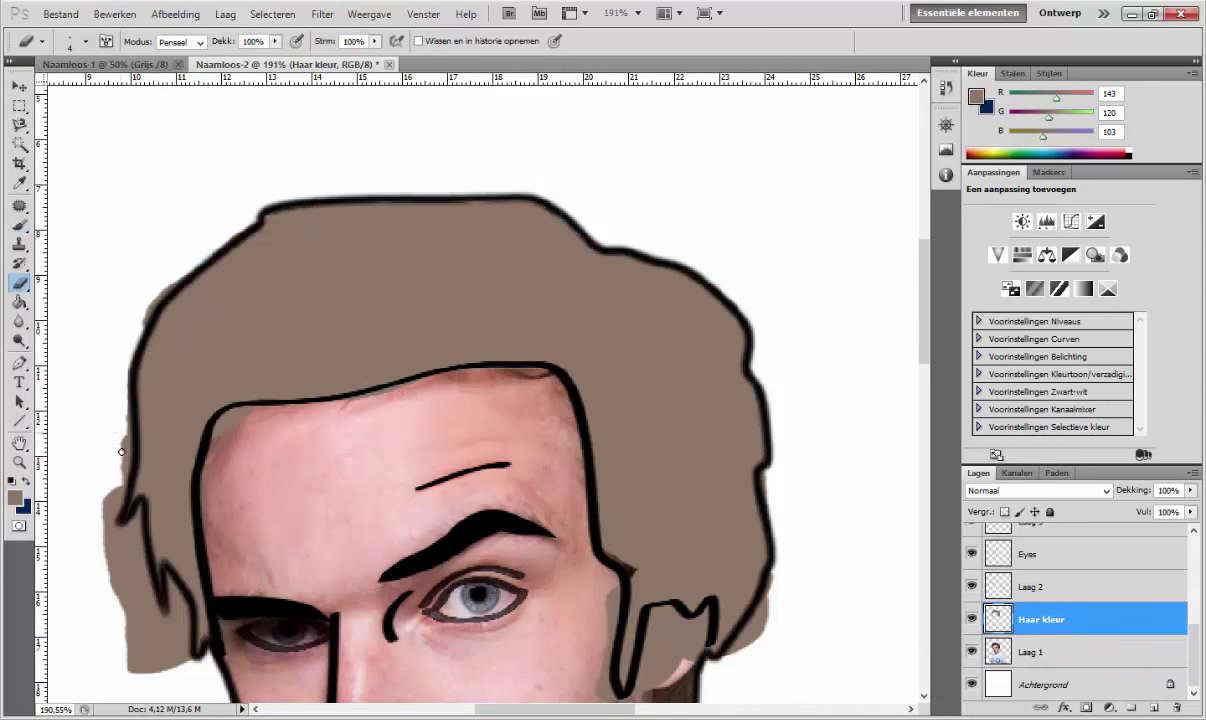
scroll(128, 456, up, 5)
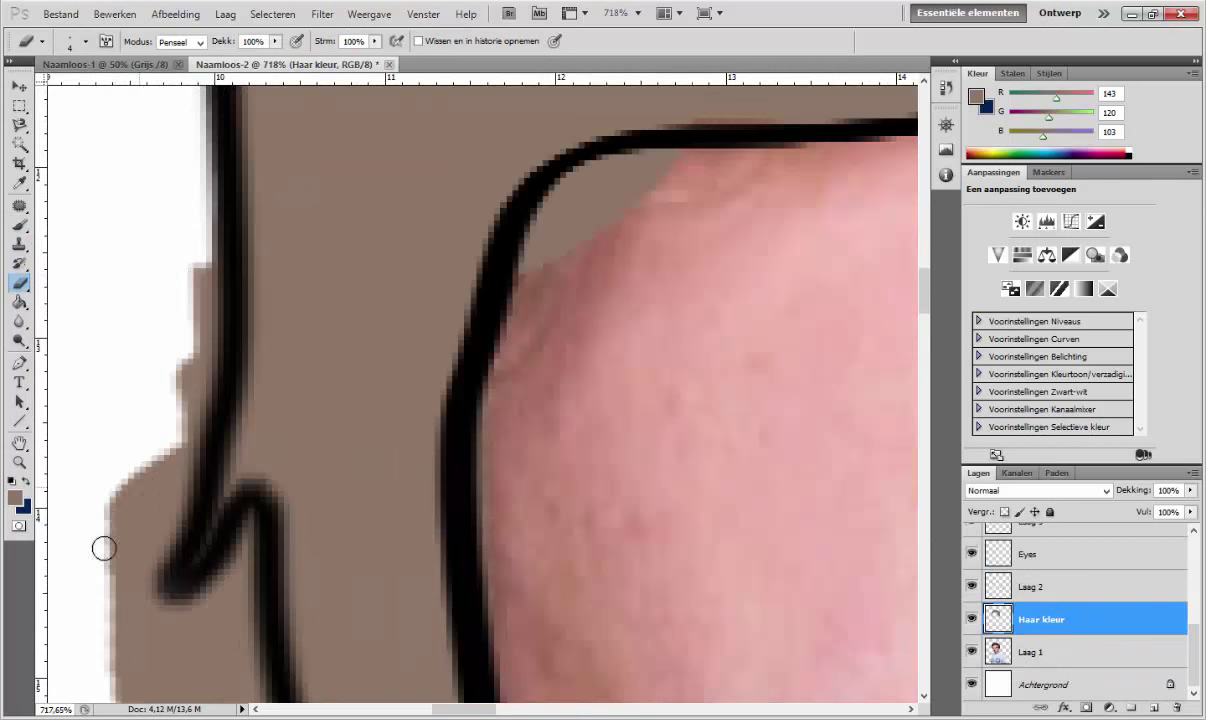
mouse_move(102, 549)
mouse_down()
mouse_move(183, 367)
mouse_move(153, 458)
mouse_move(165, 471)
mouse_move(175, 600)
mouse_up()
scroll(140, 500, down, 5)
Step: Erase more brown overspill along the left hair with a smaller eraser
click(86, 41)
drag(88, 80, 92, 80)
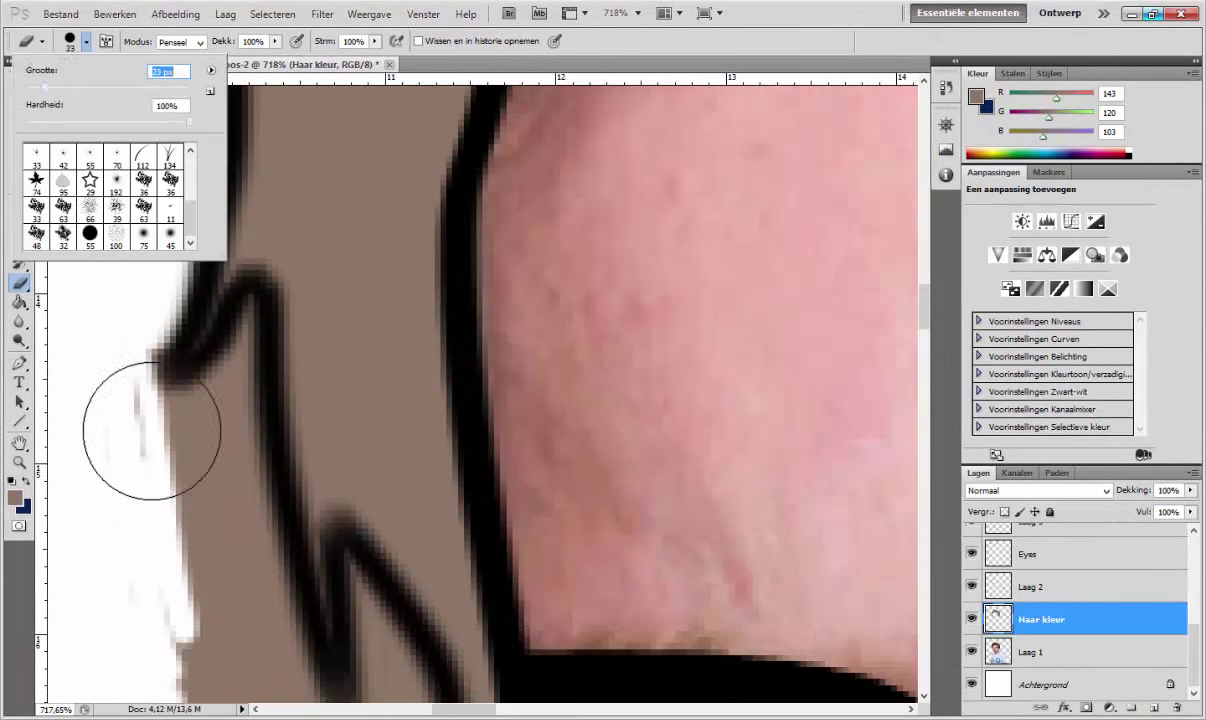
drag(135, 430, 202, 647)
scroll(260, 570, down, 5)
drag(323, 497, 262, 366)
scroll(262, 366, up, 4)
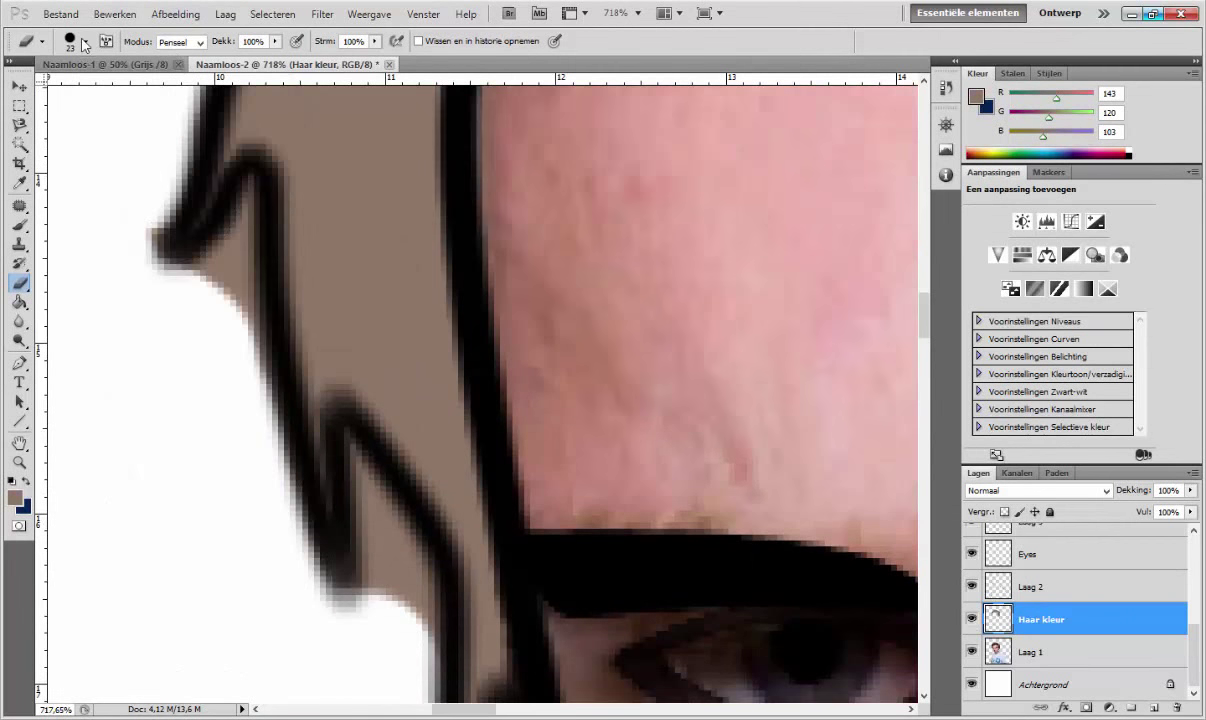
Step: With a size 14 eraser, clean brown spill under the hair strand and beside the ear
key([)
scroll(230, 260, down, 2)
drag(395, 486, 385, 417)
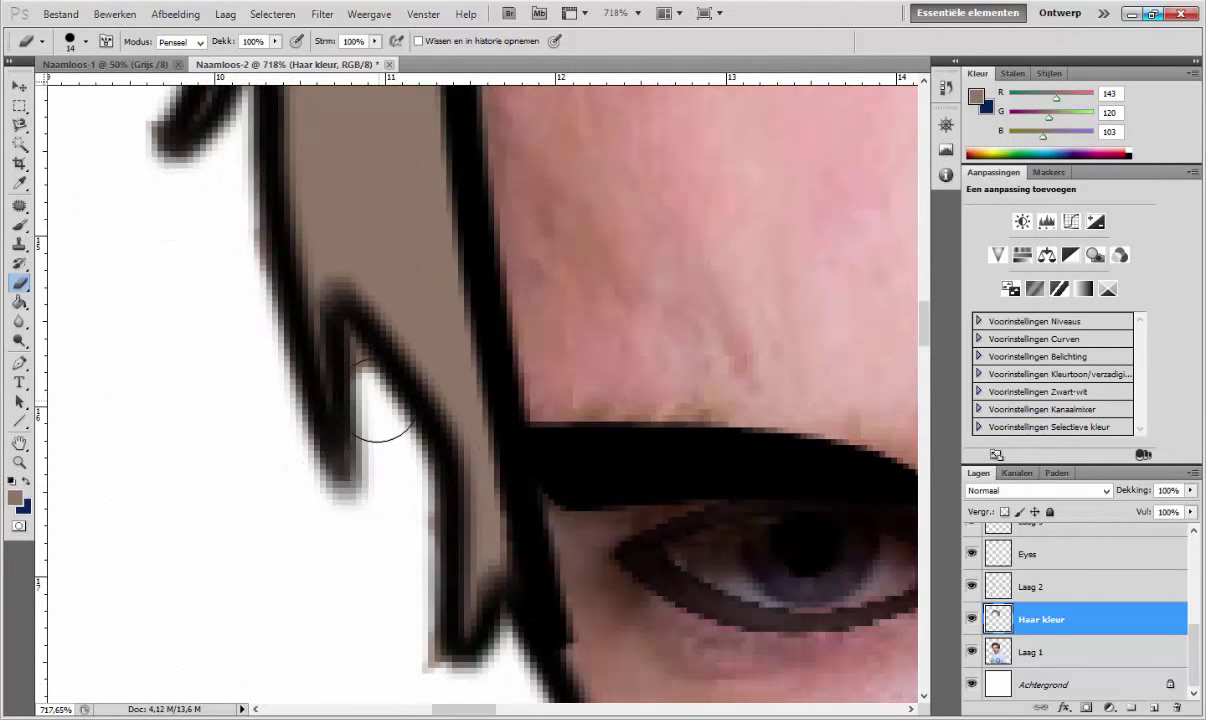
key(ctrl+z)
drag(375, 460, 366, 528)
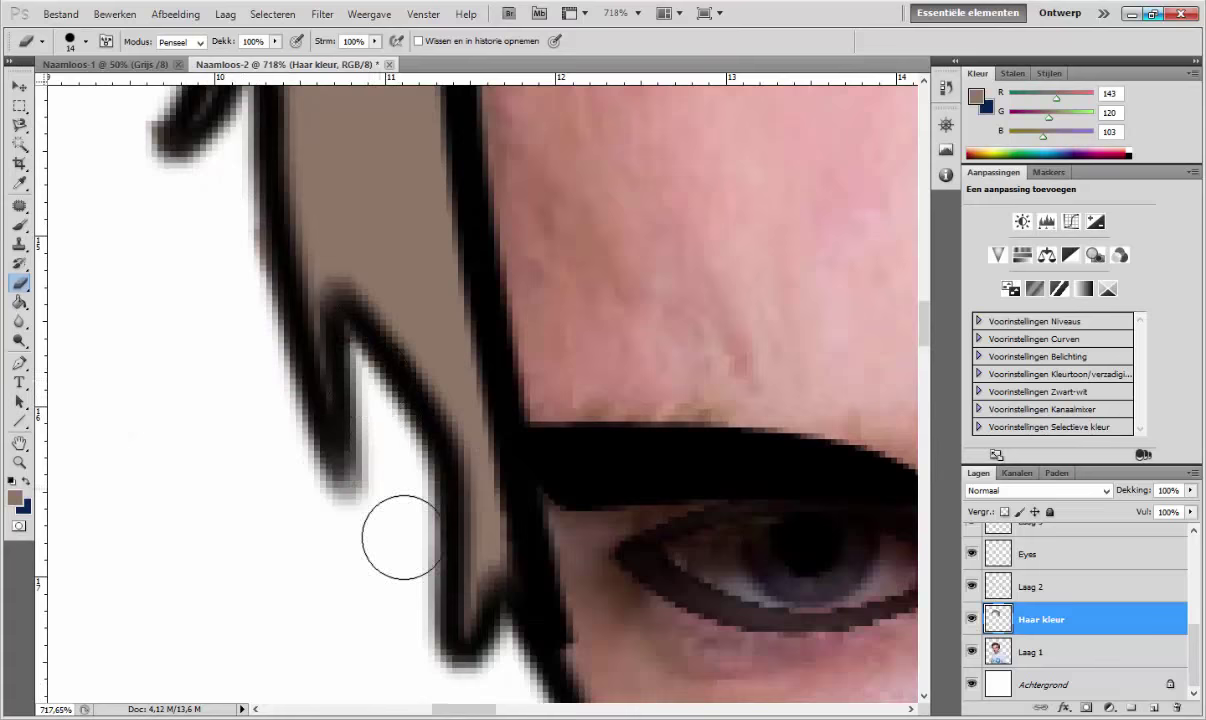
scroll(622, 263, down, 4)
scroll(622, 263, down, 1)
scroll(760, 210, right, 5)
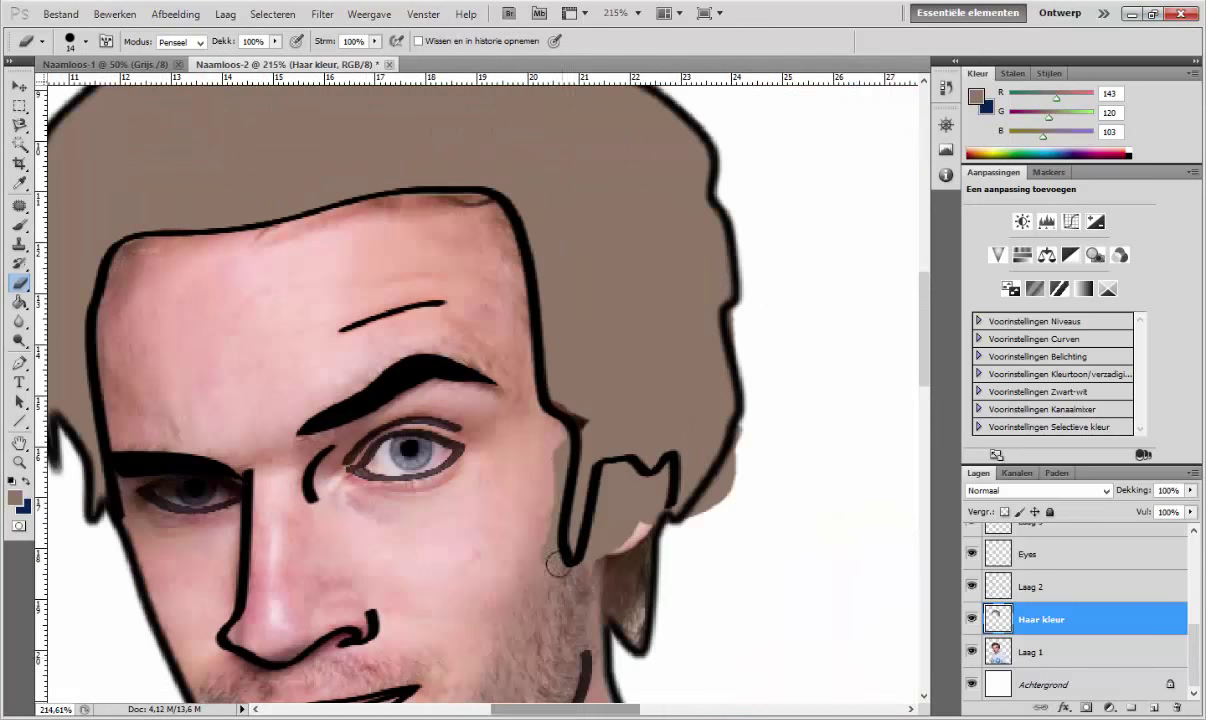
drag(705, 511, 730, 432)
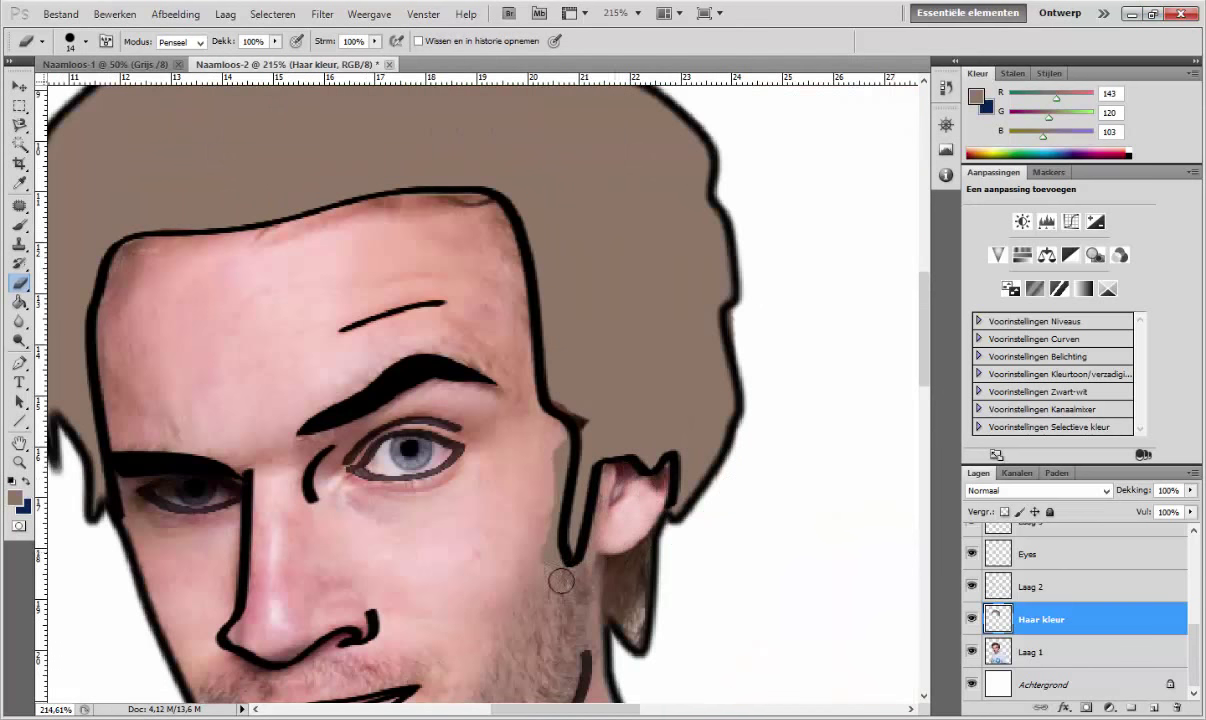
key(b)
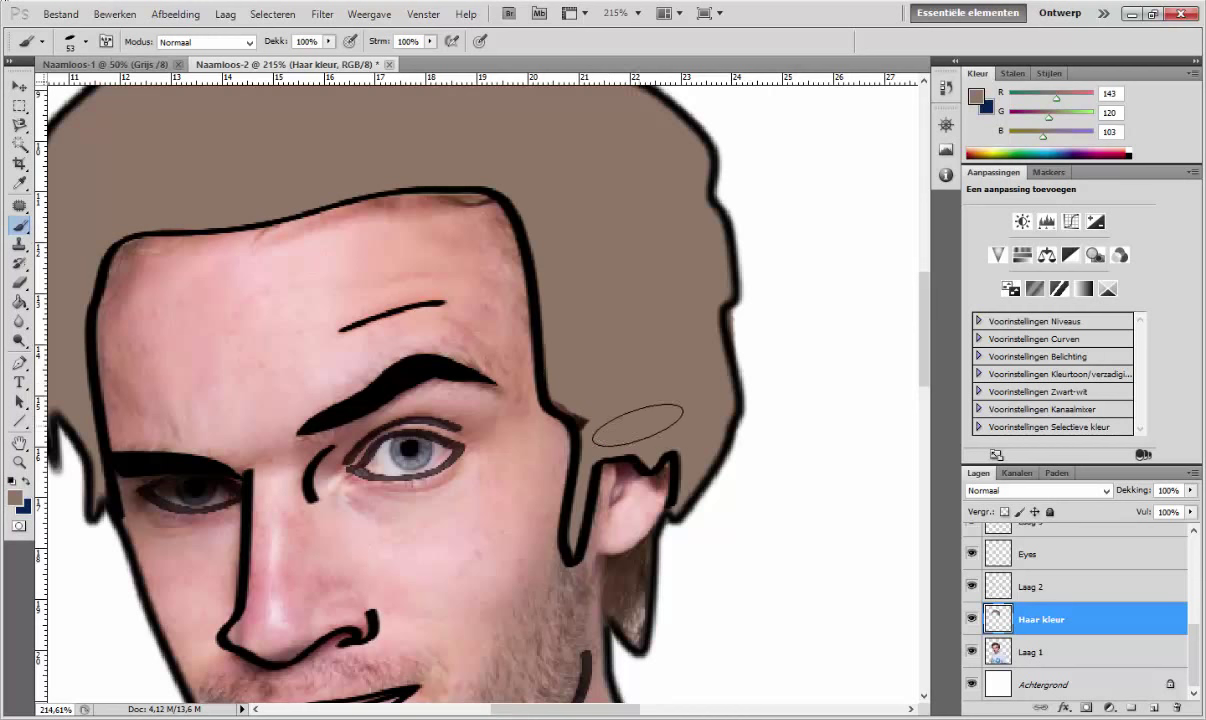
scroll(620, 414, down, 5)
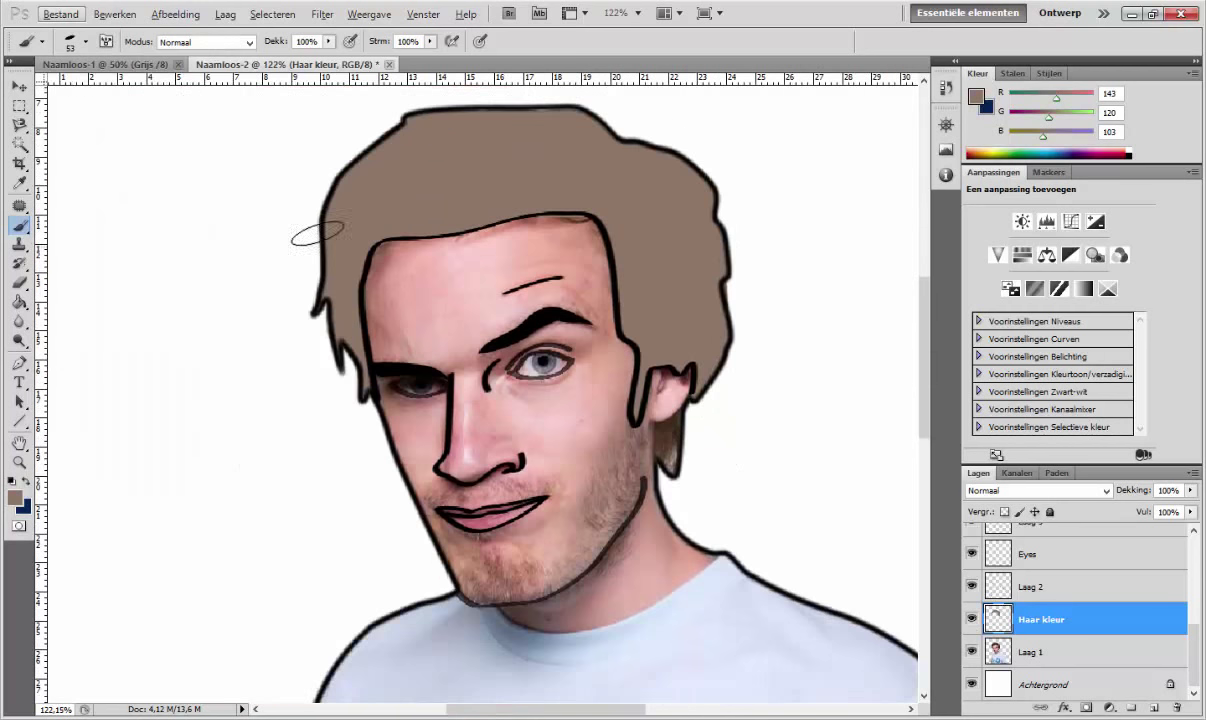
Step: Add a layer named Skin and paint a sampled skin tone over the face
ctrl+click(1155, 707)
text(Skin)
key(Return)
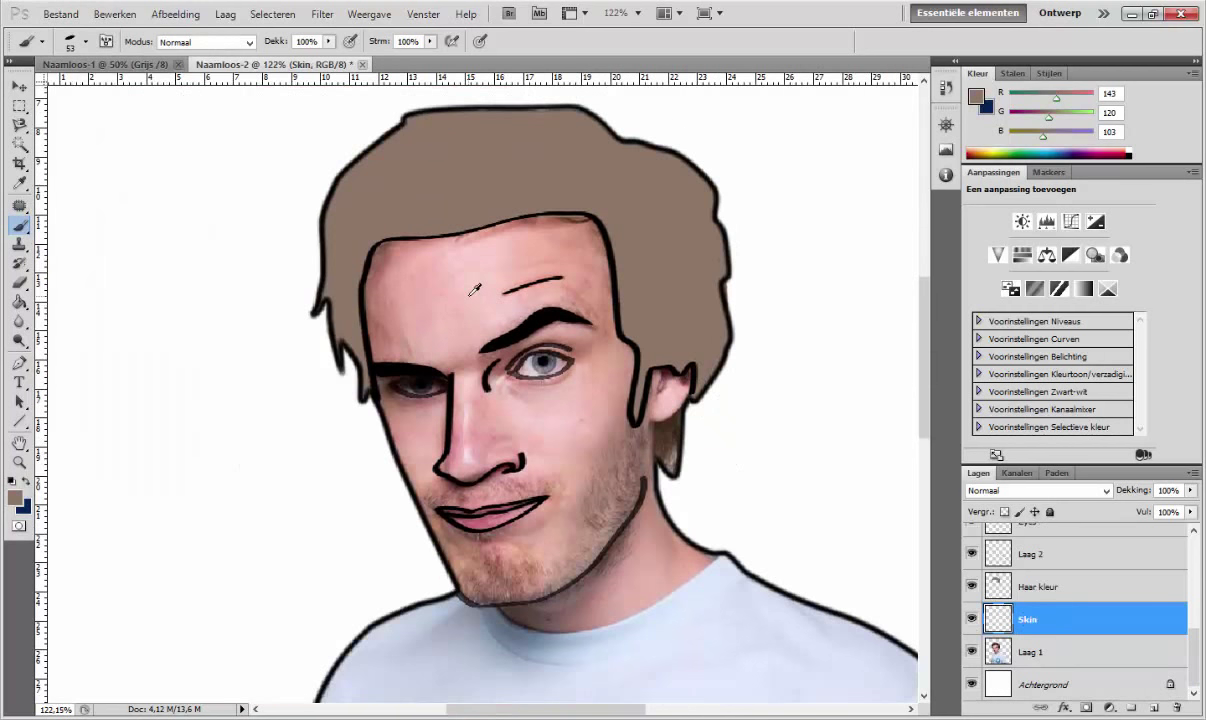
alt+click(471, 293)
mouse_move(473, 330)
mouse_down()
mouse_move(420, 250)
mouse_move(590, 270)
mouse_move(410, 450)
mouse_move(625, 446)
mouse_move(692, 571)
mouse_move(565, 603)
mouse_move(633, 573)
mouse_up()
Step: Repaint the ear, neck and chin in a lighter pale-pink skin tone
click(14, 497)
click(705, 357)
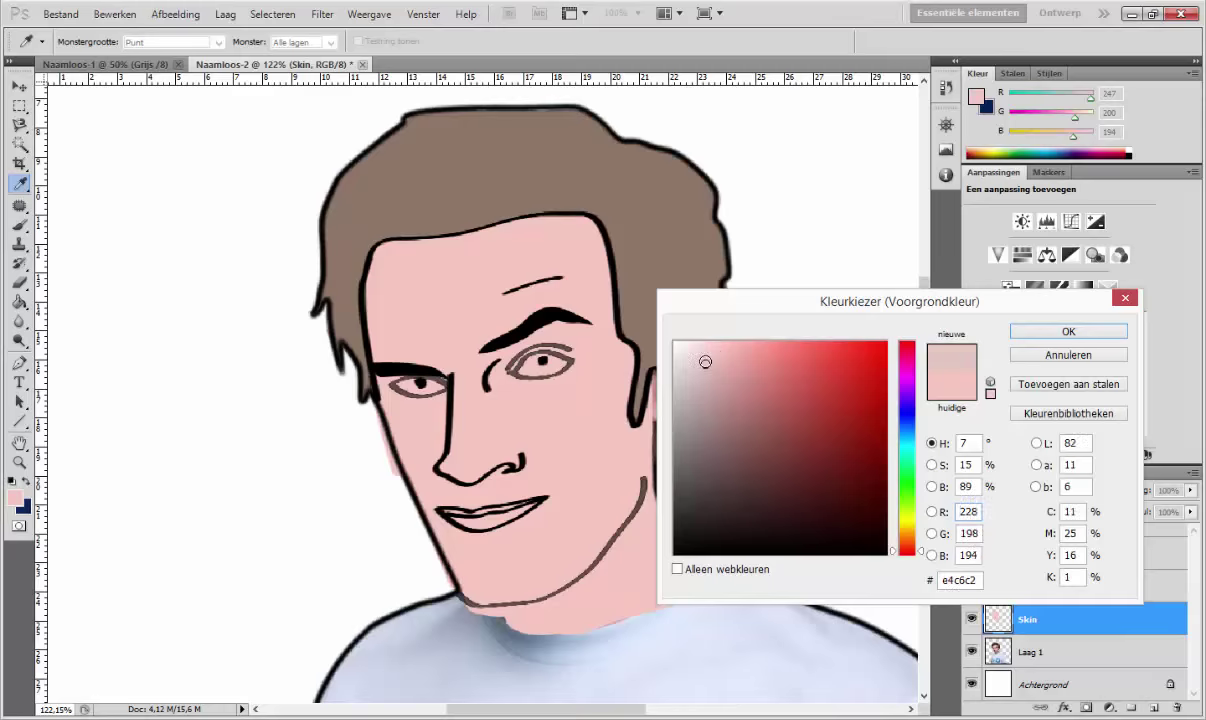
key(Return)
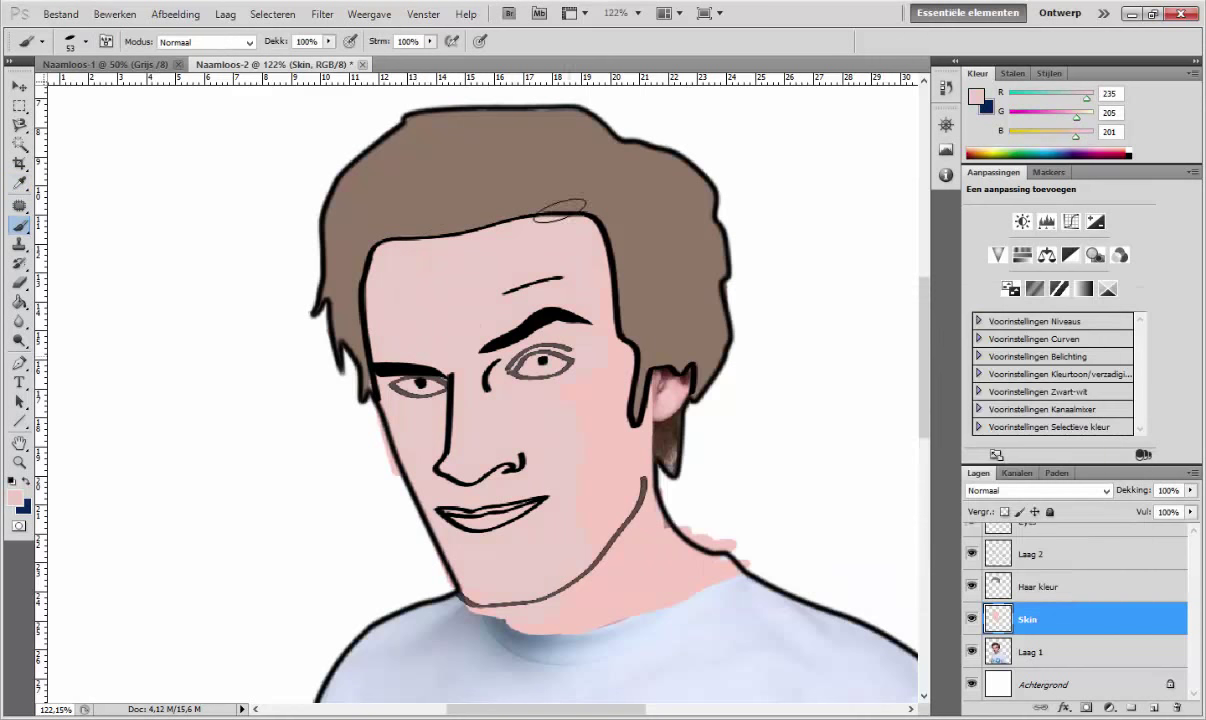
mouse_move(560, 210)
mouse_down()
mouse_move(640, 400)
mouse_move(624, 603)
mouse_move(705, 560)
mouse_move(578, 598)
mouse_up()
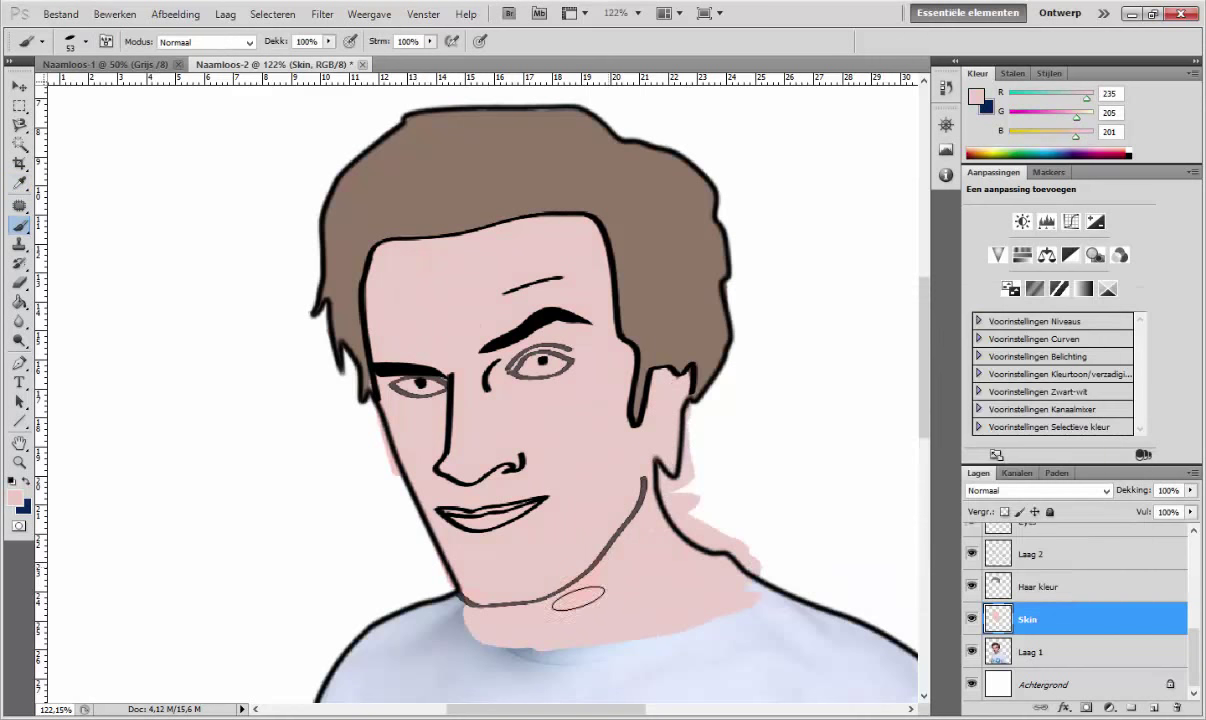
Step: Erase stray pink around the ear, jaw and neck with an enlarged eraser
key(e)
drag(663, 472, 737, 519)
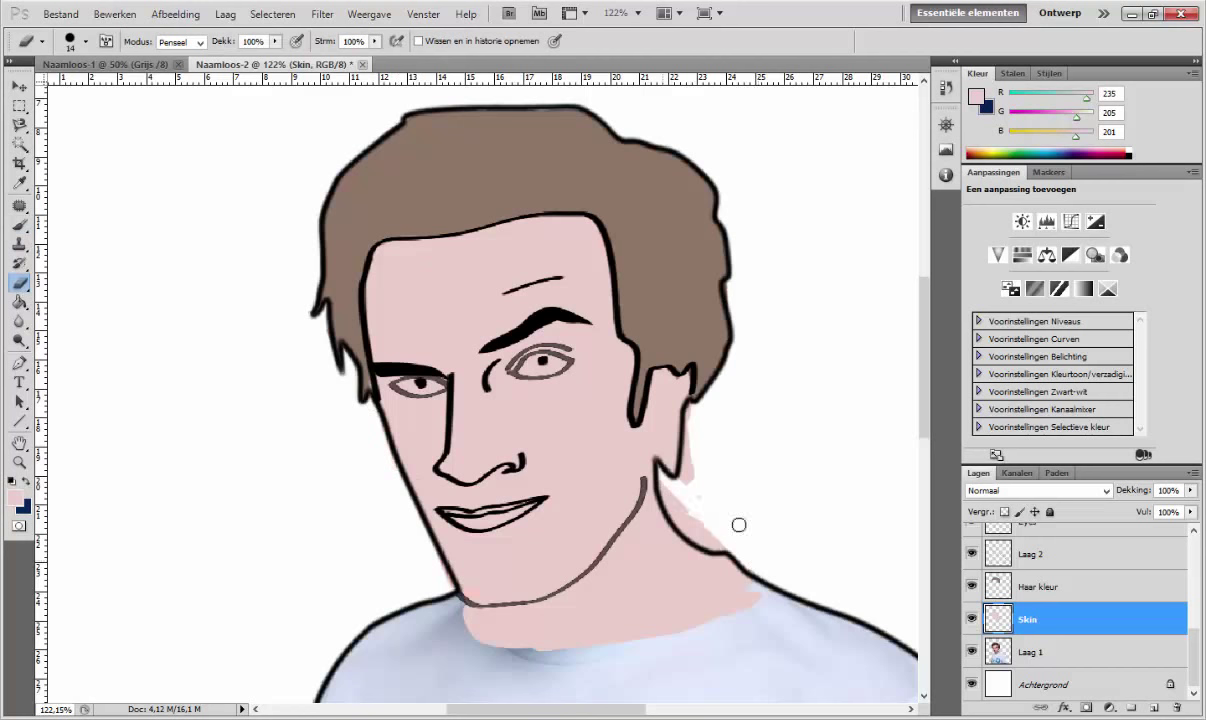
click(85, 41)
drag(60, 62, 110, 62)
mouse_move(620, 480)
mouse_down()
mouse_move(678, 600)
mouse_move(466, 655)
mouse_up()
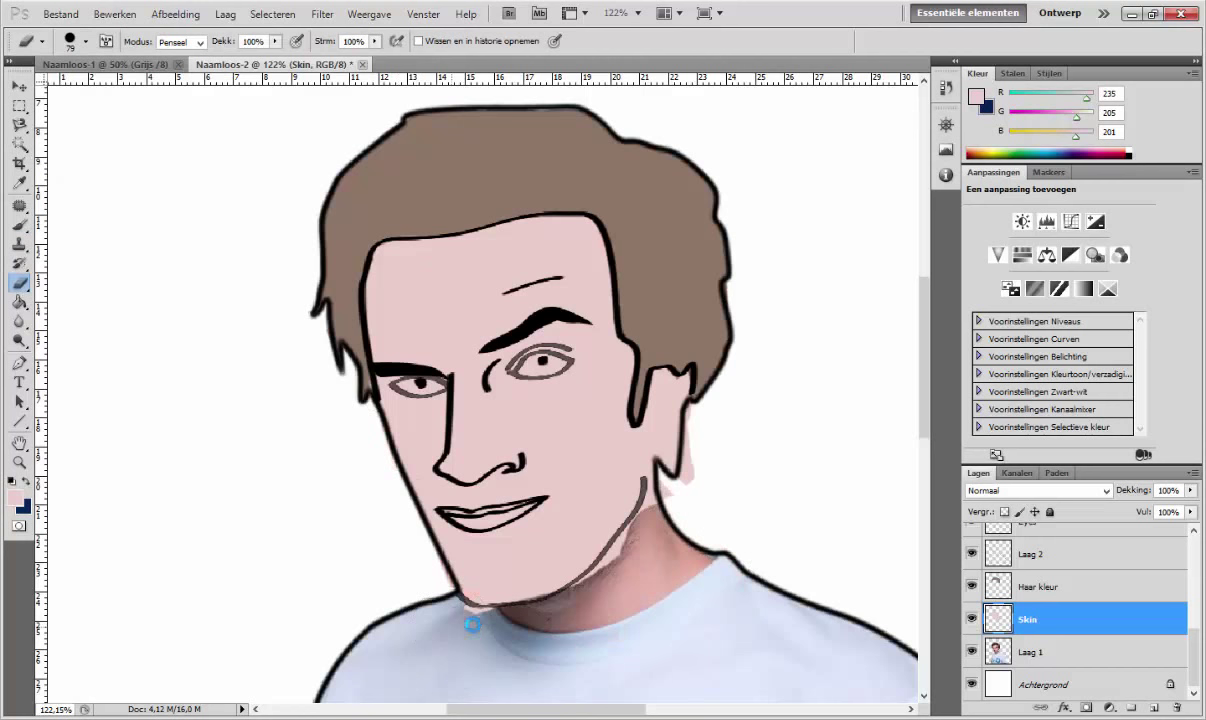
key(ctrl+alt+z)
key(ctrl+alt+z)
mouse_move(700, 642)
mouse_down()
mouse_move(431, 646)
mouse_move(498, 640)
mouse_move(727, 457)
mouse_move(689, 510)
mouse_move(708, 435)
mouse_move(727, 506)
mouse_move(606, 598)
mouse_move(765, 530)
mouse_up()
Step: Hide the Skin layer and add a new layer named lippen
click(971, 619)
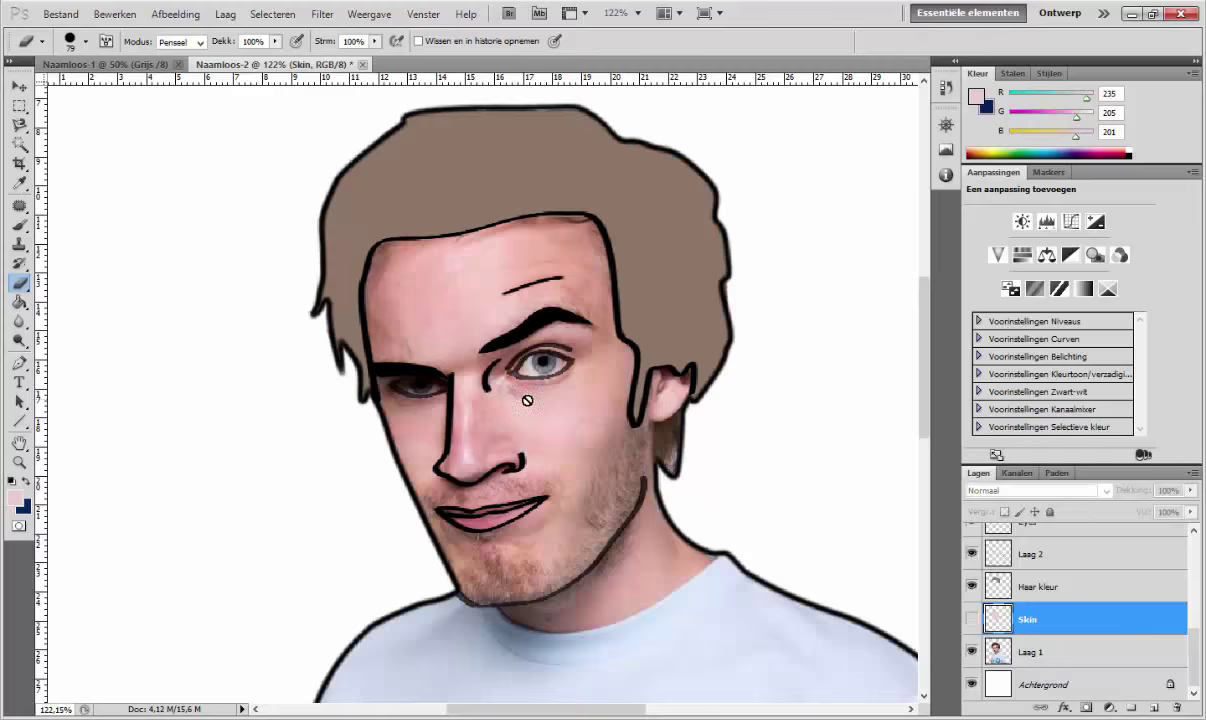
scroll(525, 398, down, 5)
click(1154, 707)
double_click(1035, 619)
text(lippen)
key(Return)
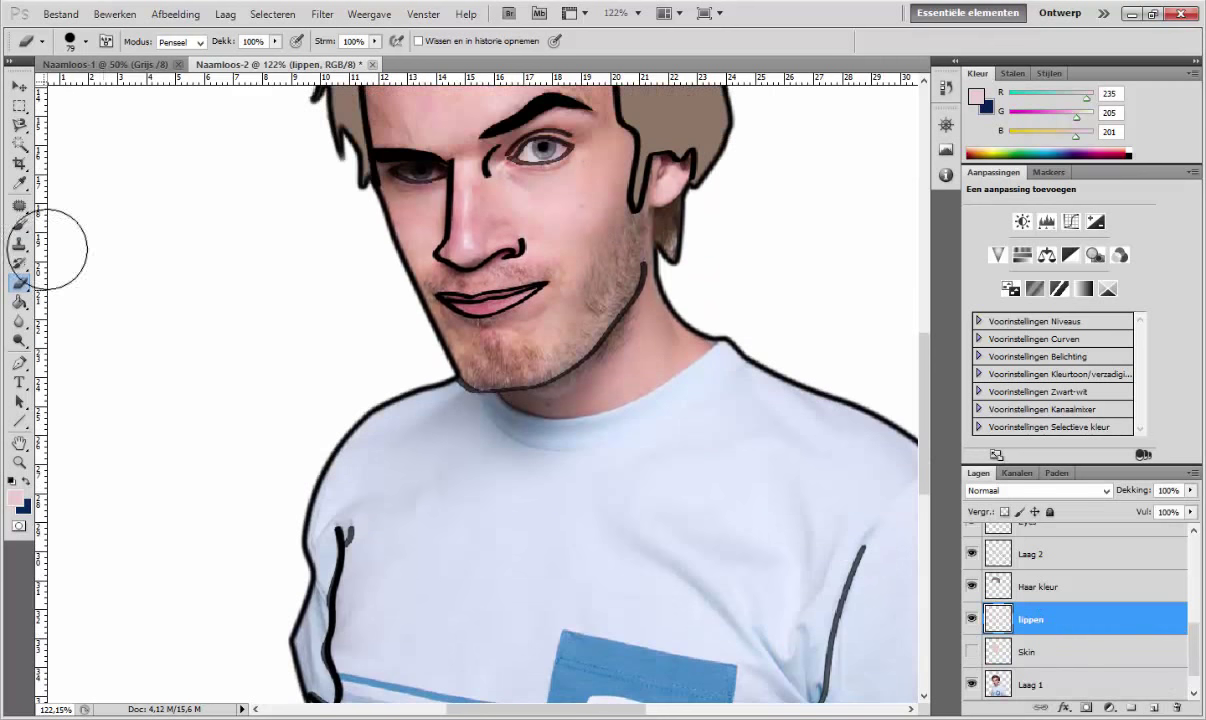
Step: Sample a pink for the lips and paint them with a 32 px brush
click(19, 224)
alt+click(470, 302)
click(86, 42)
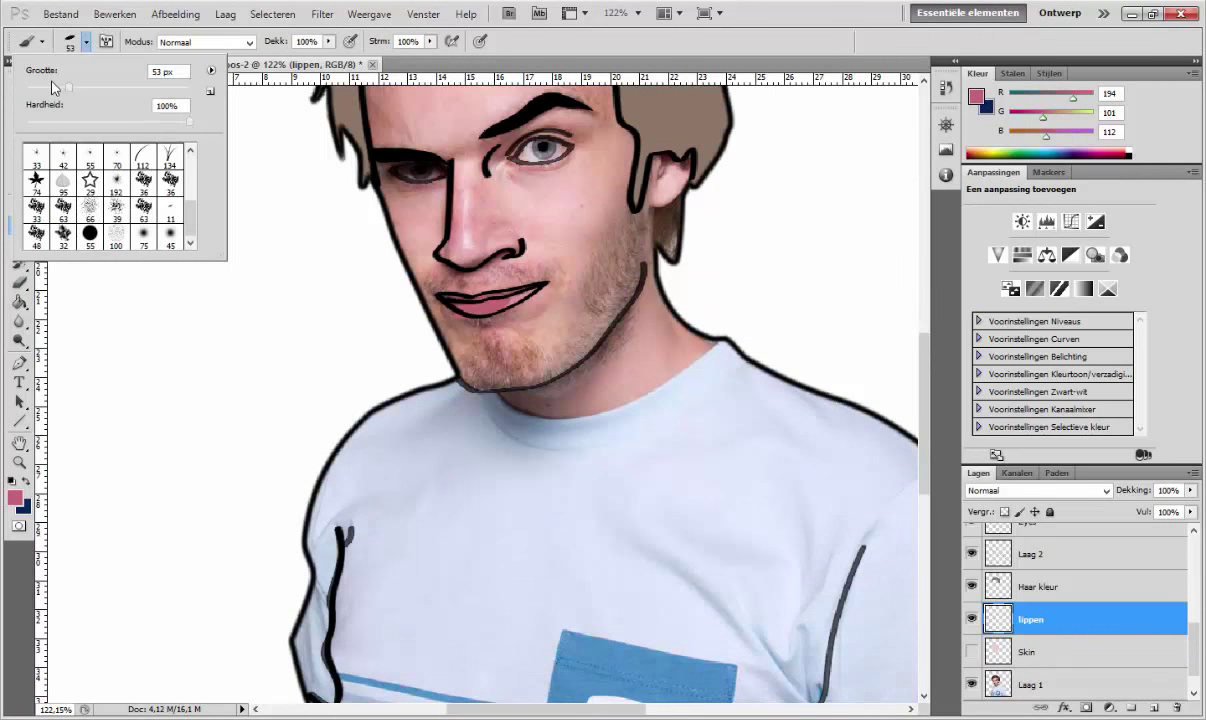
drag(69, 87, 56, 87)
key(Return)
scroll(507, 282, up, 3)
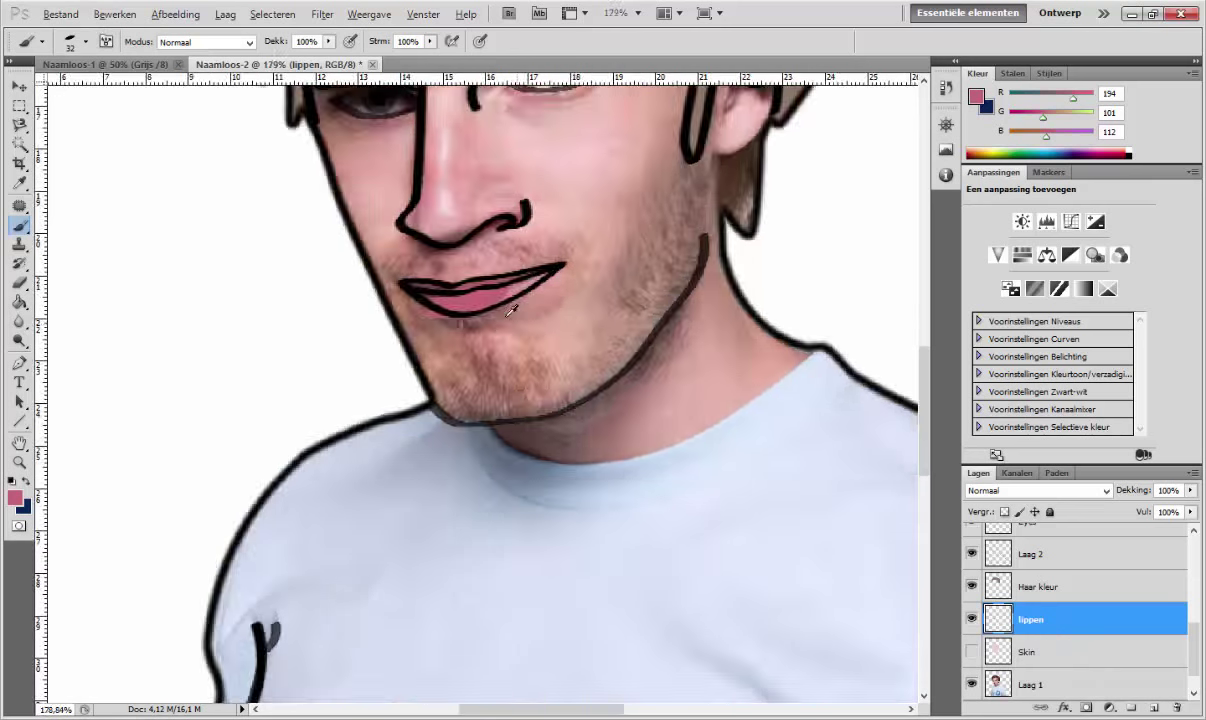
scroll(507, 282, up, 3)
Step: Erase lip overspill and add a new layer for the eye whites (Oog wit)
key(e)
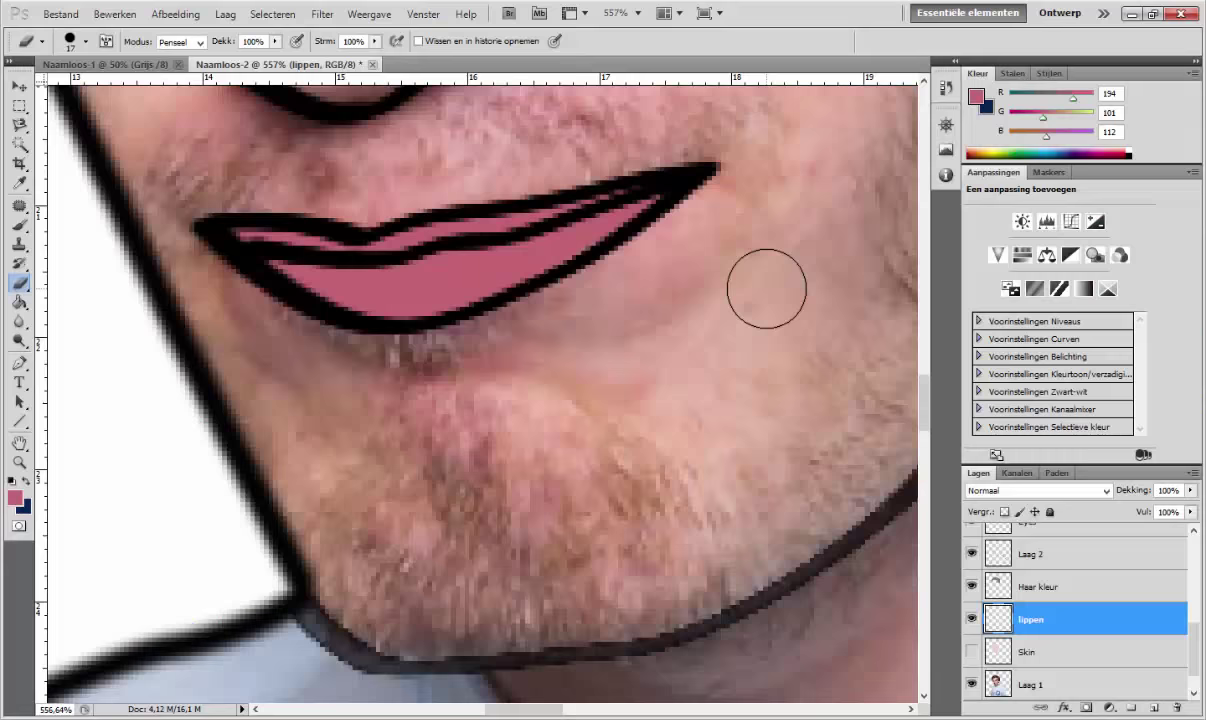
scroll(760, 278, down, 3)
scroll(757, 315, down, 2)
click(1153, 707)
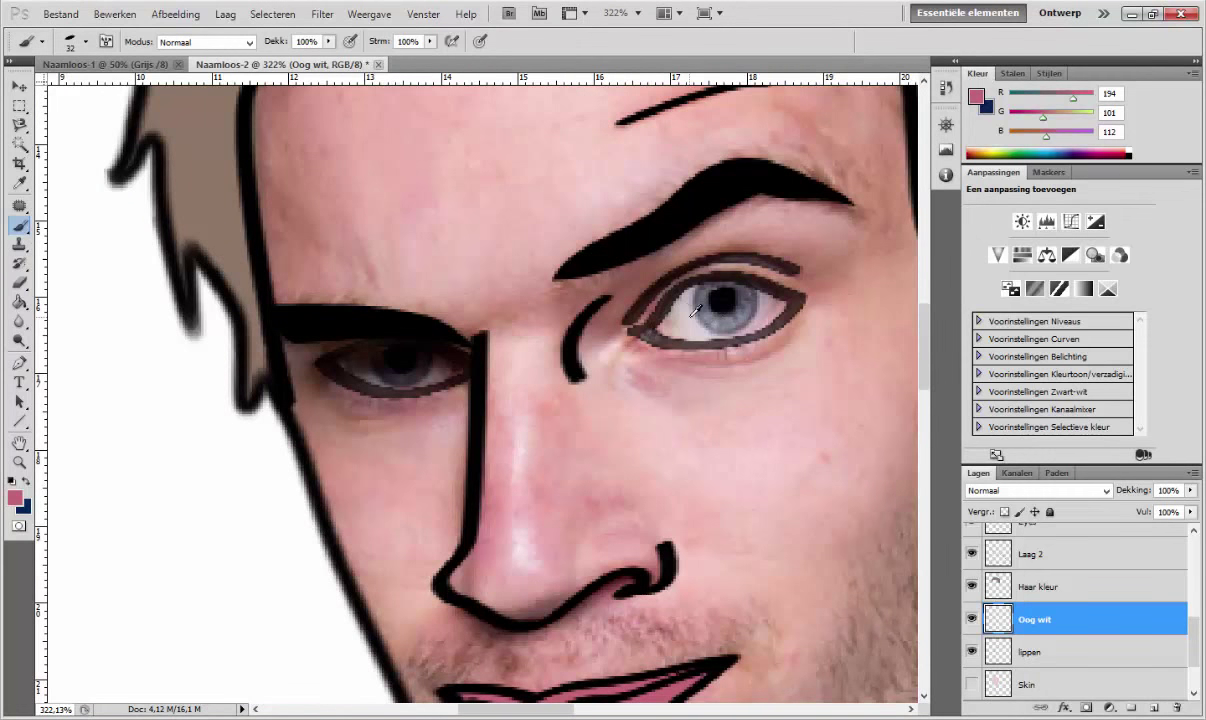
Step: Paint both eye whites in a near-white colour on the Oog wit layer
click(975, 96)
click(1066, 326)
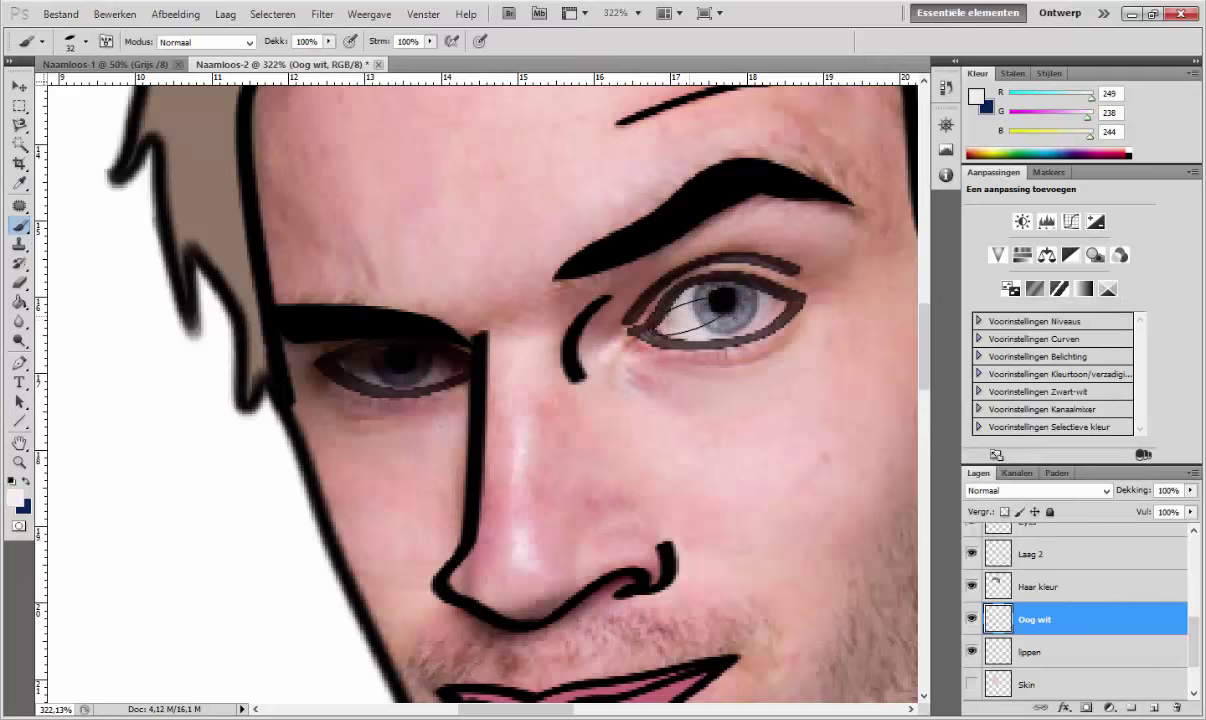
drag(660, 325, 780, 300)
drag(345, 368, 440, 362)
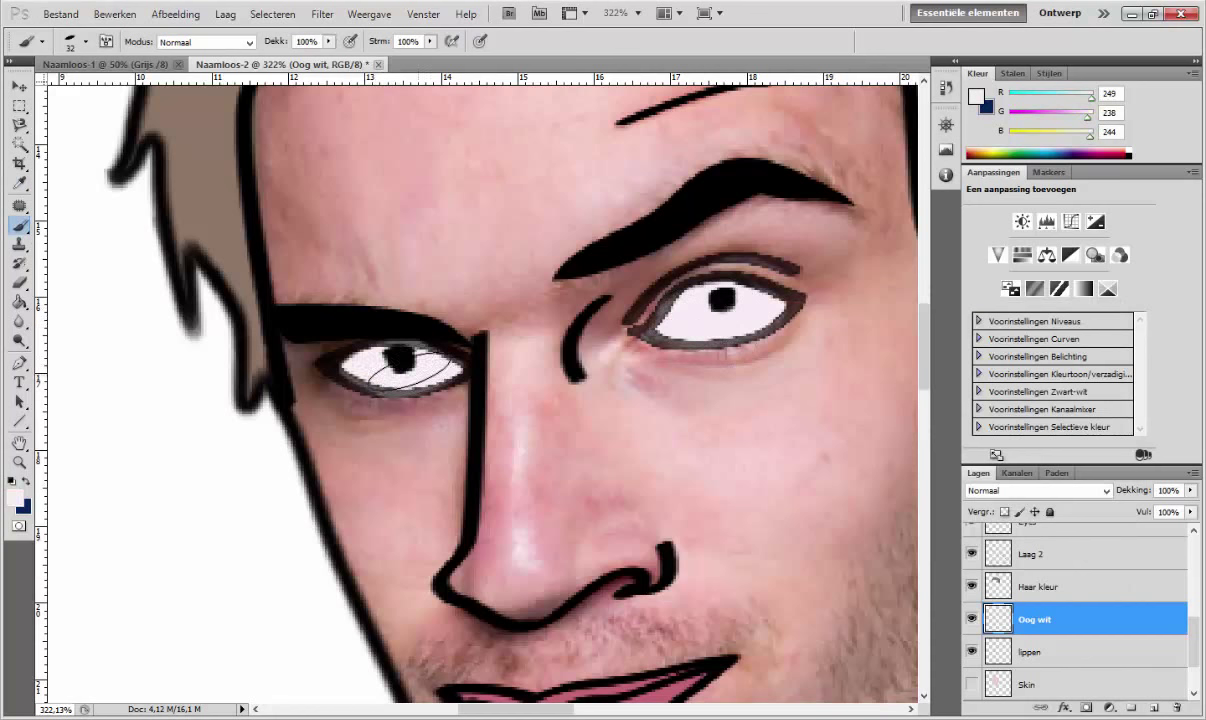
Step: Repaint the left eye white in a light greyish white
click(975, 96)
click(511, 382)
key(Return)
drag(340, 370, 440, 365)
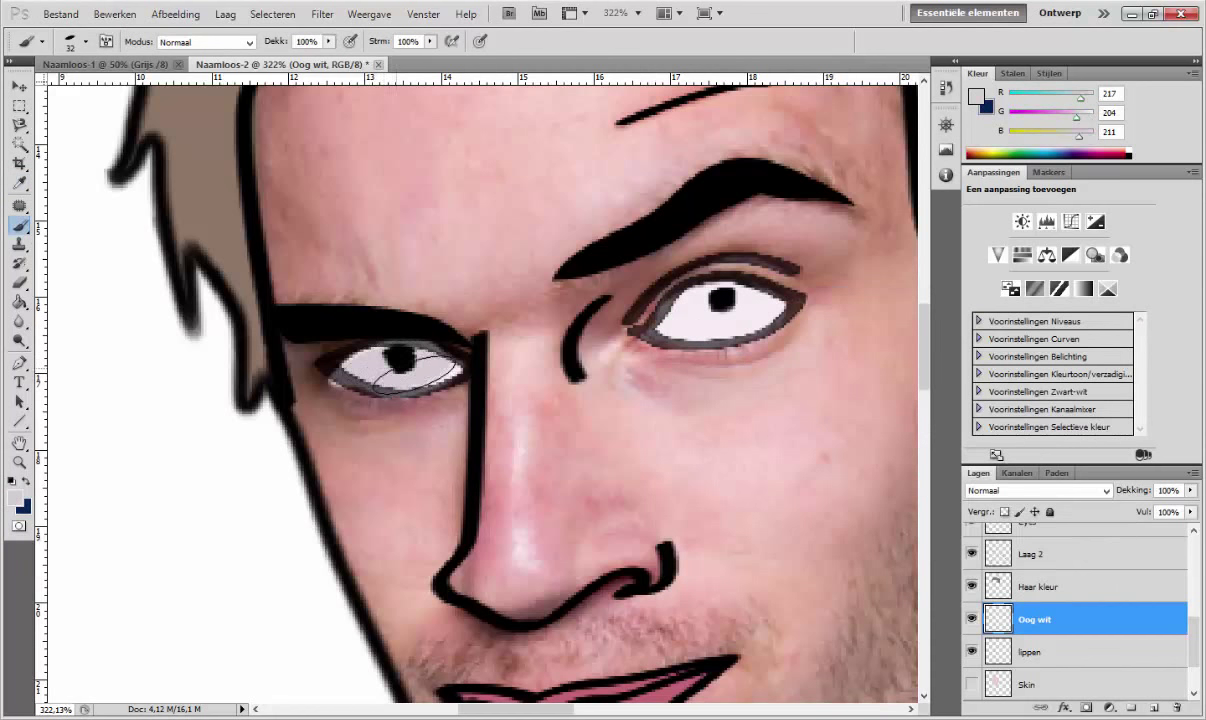
scroll(511, 369, down, 2)
scroll(484, 412, up, 4)
Step: Tidy the eye-white edges with a smaller eraser
key(e)
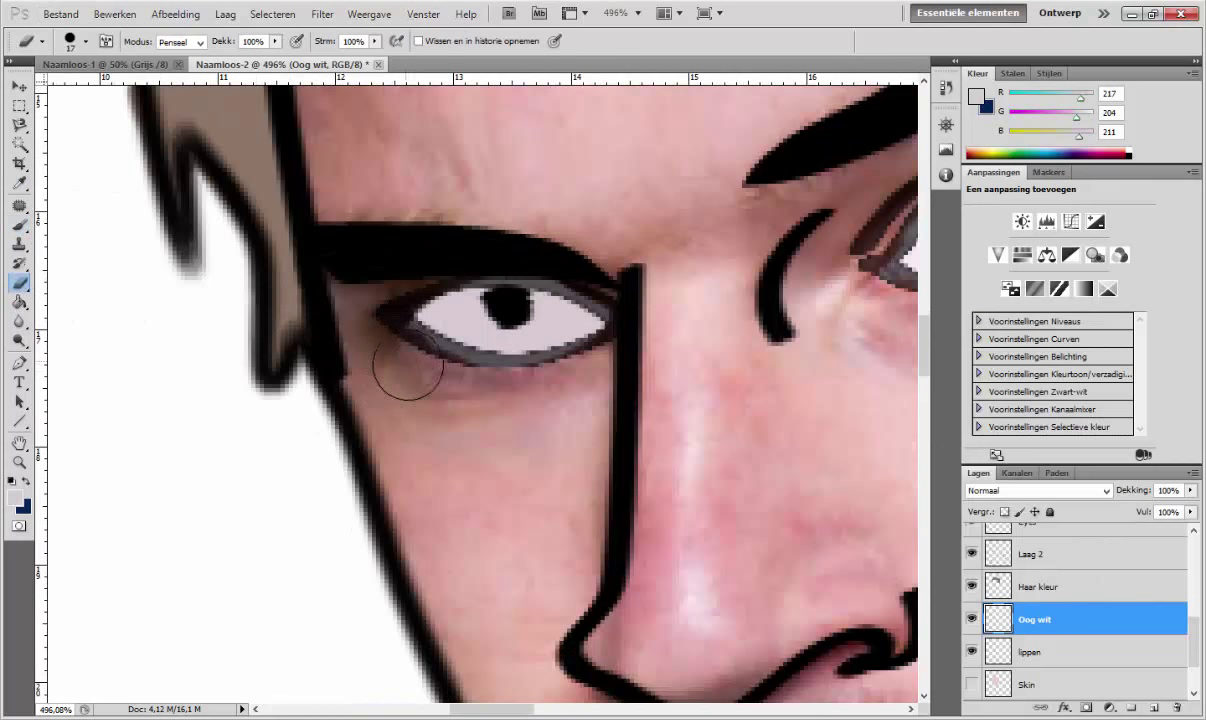
key(bracketleft)
scroll(780, 263, down, 2)
scroll(846, 314, down, 2)
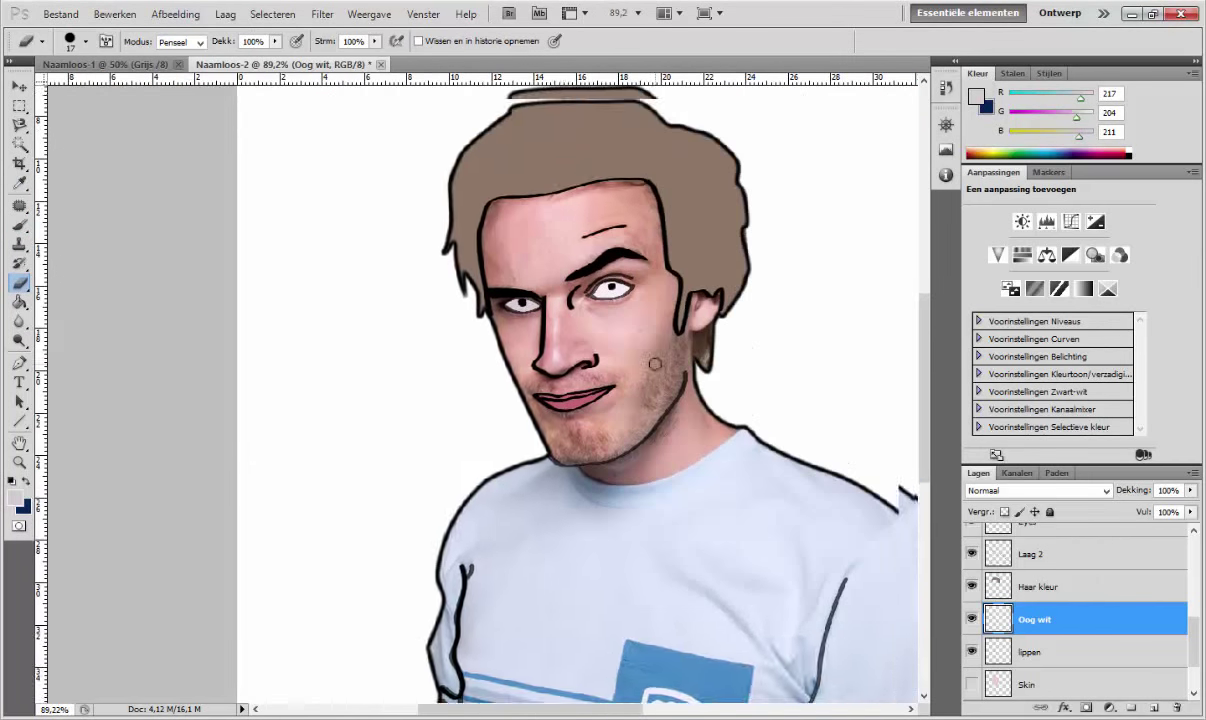
Step: Add a new layer named Iris and hide the Oog wit layer
click(1154, 707)
double_click(1157, 632)
text(Iris)
key(Return)
scroll(600, 357, up, 5)
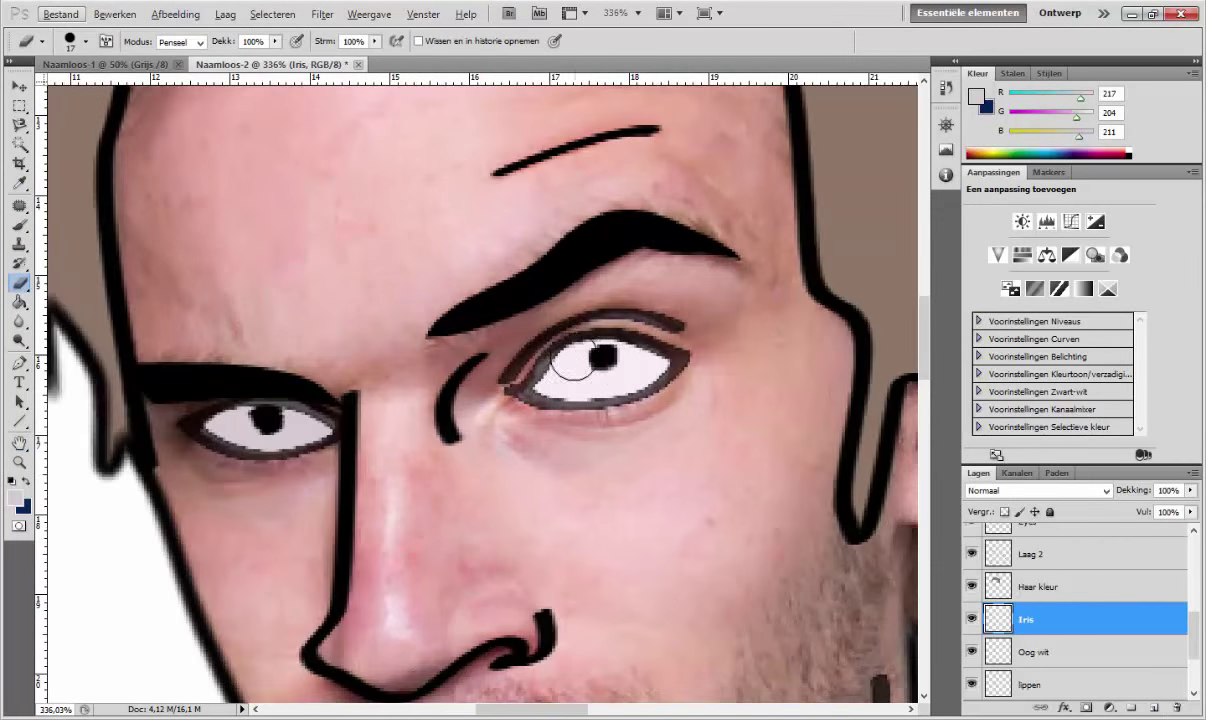
click(971, 651)
Step: Sample the grey-blue iris colour from the photo and set the brush size to 6
key(b)
alt+click(567, 345)
right_click(583, 391)
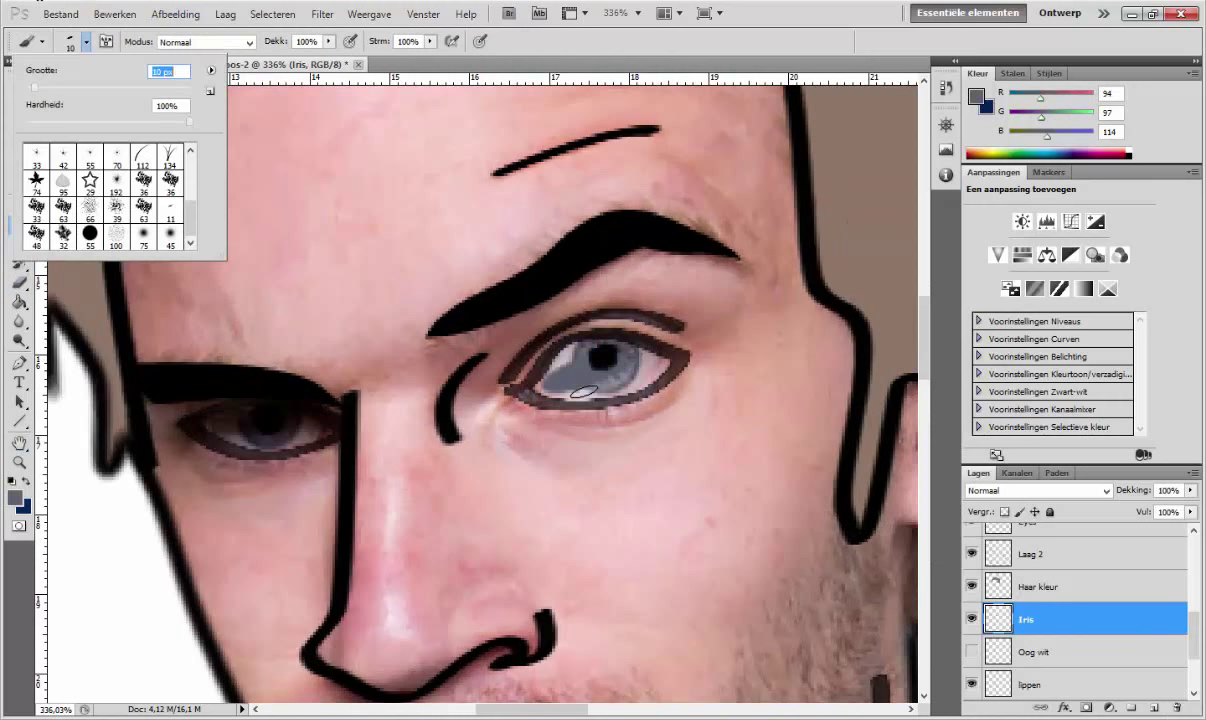
text(32)
key(Return)
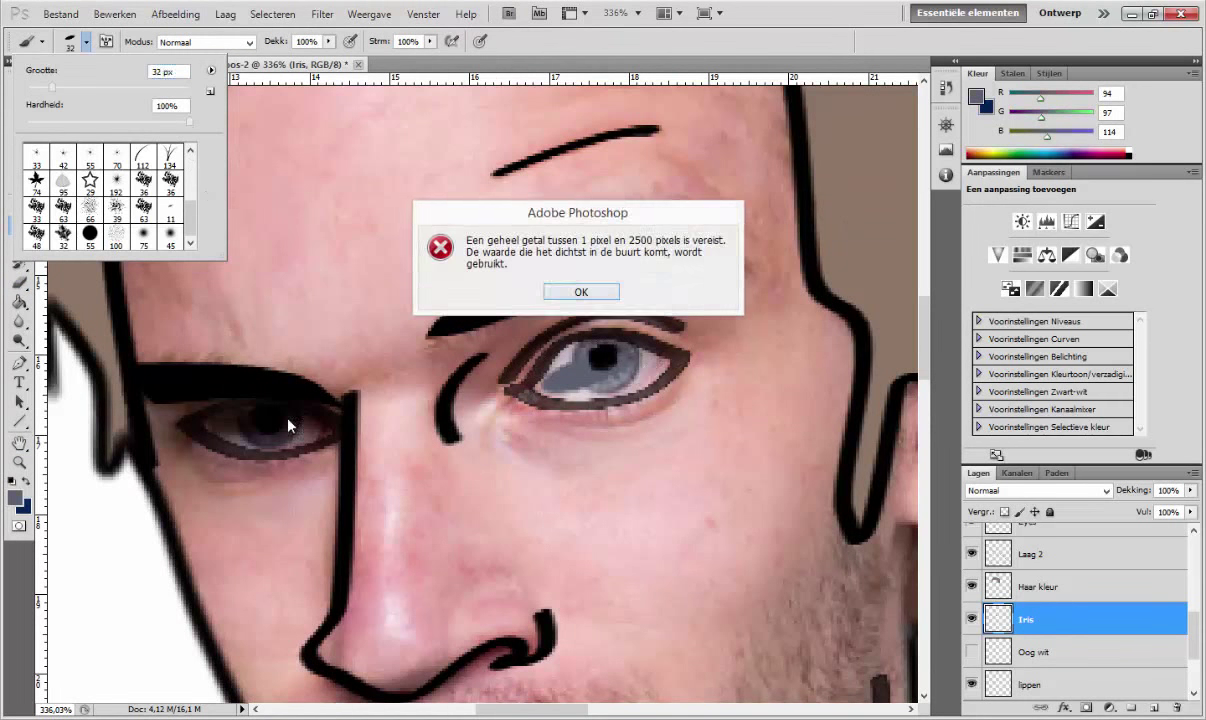
key(Return)
click(86, 41)
text(6)
key(Return)
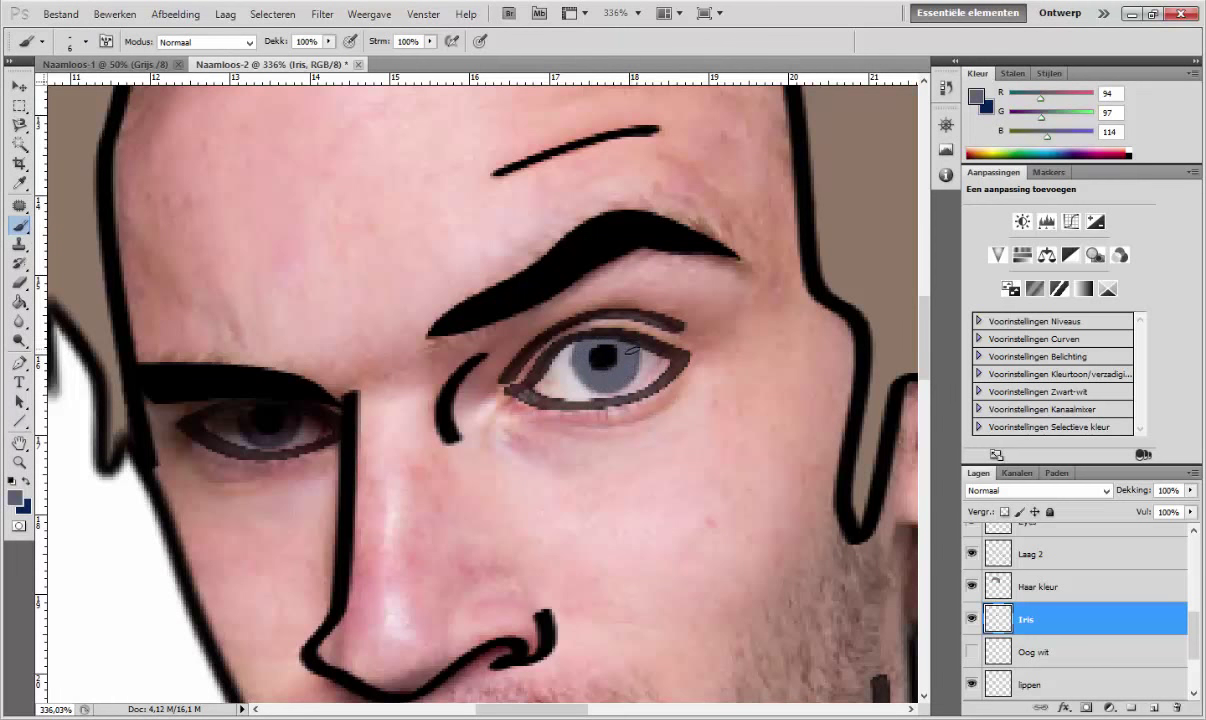
Step: Show the Oog wit layer again and hide the Skin layer
click(975, 651)
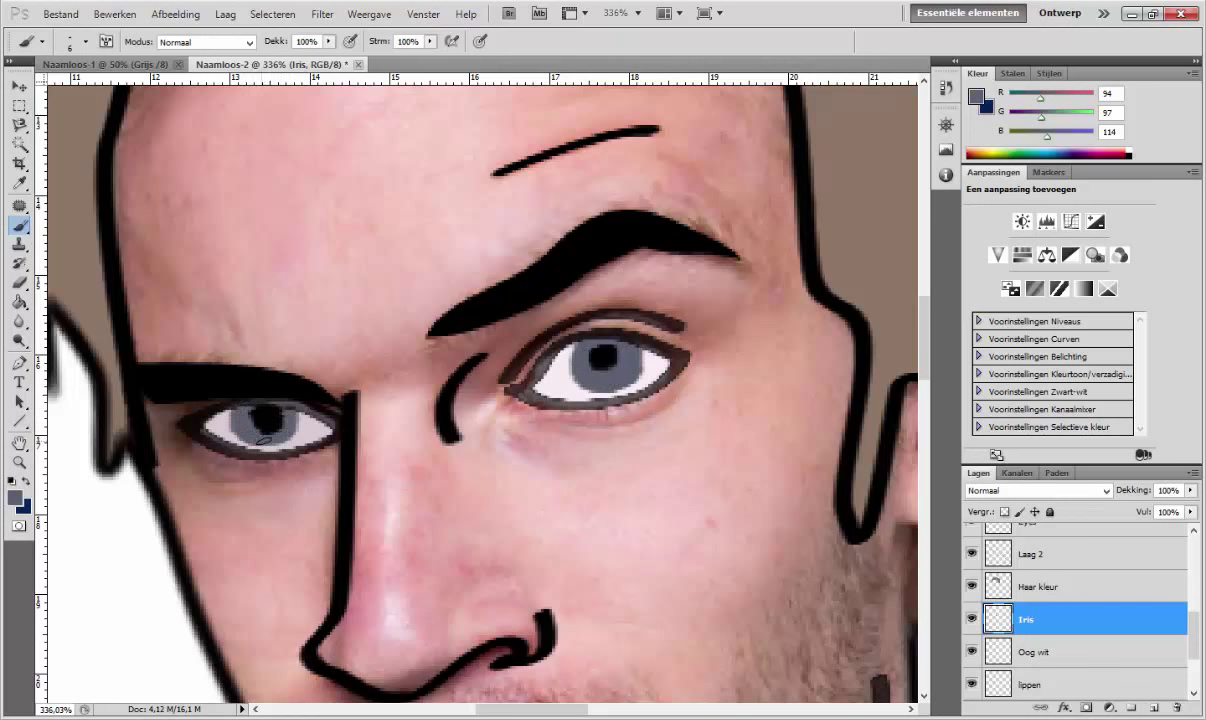
scroll(266, 438, down, 5)
scroll(1080, 620, down, 3)
click(971, 619)
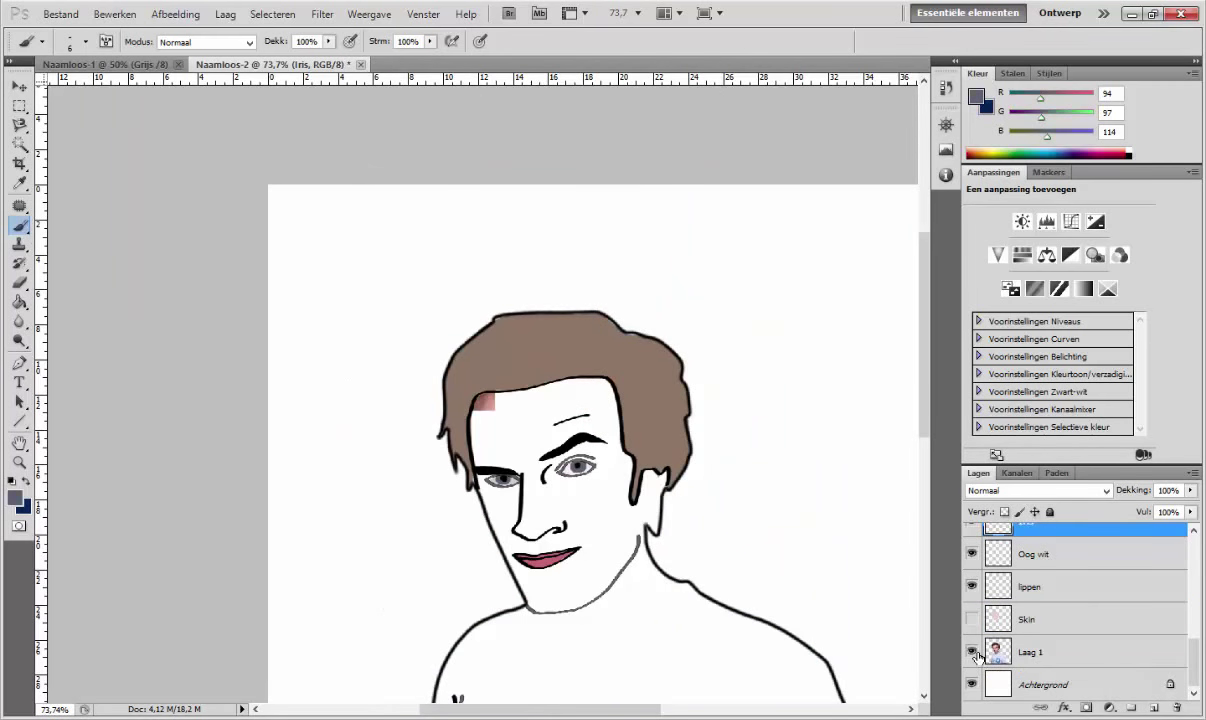
Step: Move the new layer just above Skin and name it Skin Shadow
click(972, 651)
scroll(511, 489, up, 2)
click(972, 651)
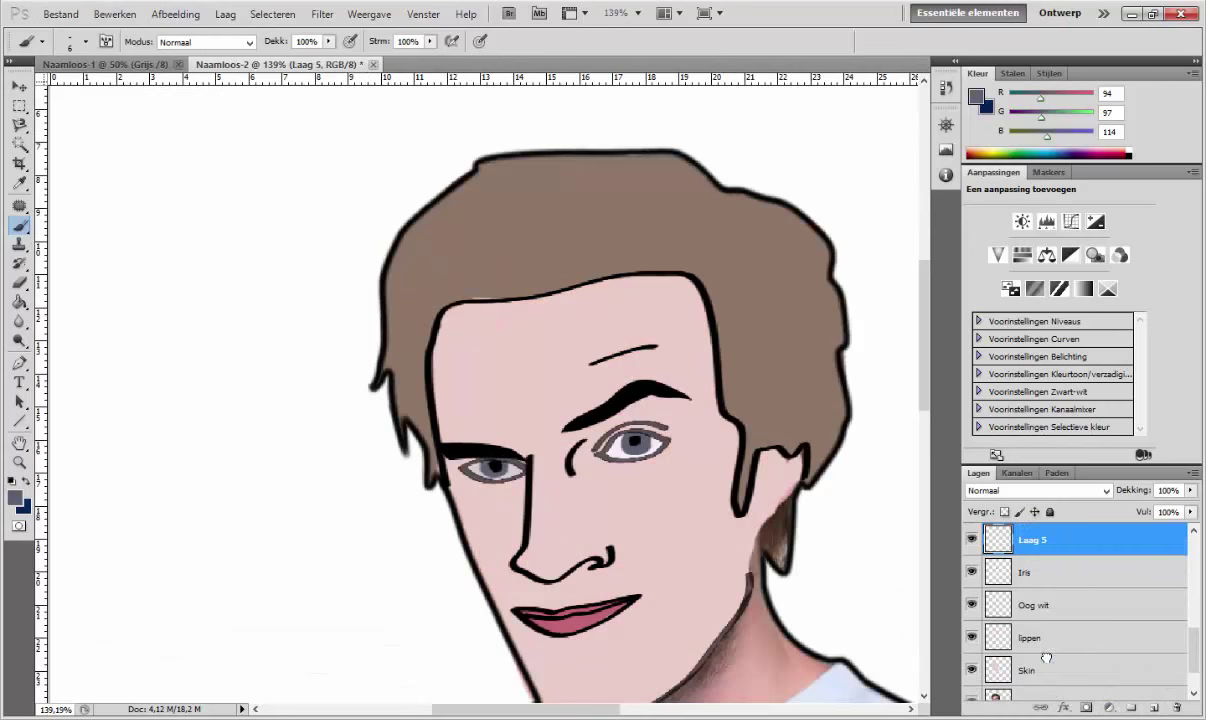
drag(1046, 657, 1046, 655)
double_click(1030, 637)
text(Skin Shadow)
key(Return)
Step: Pick the skin shading colour, comparing against the Skin layer, and confirm the Skin Shadow name
alt+click(511, 348)
click(15, 497)
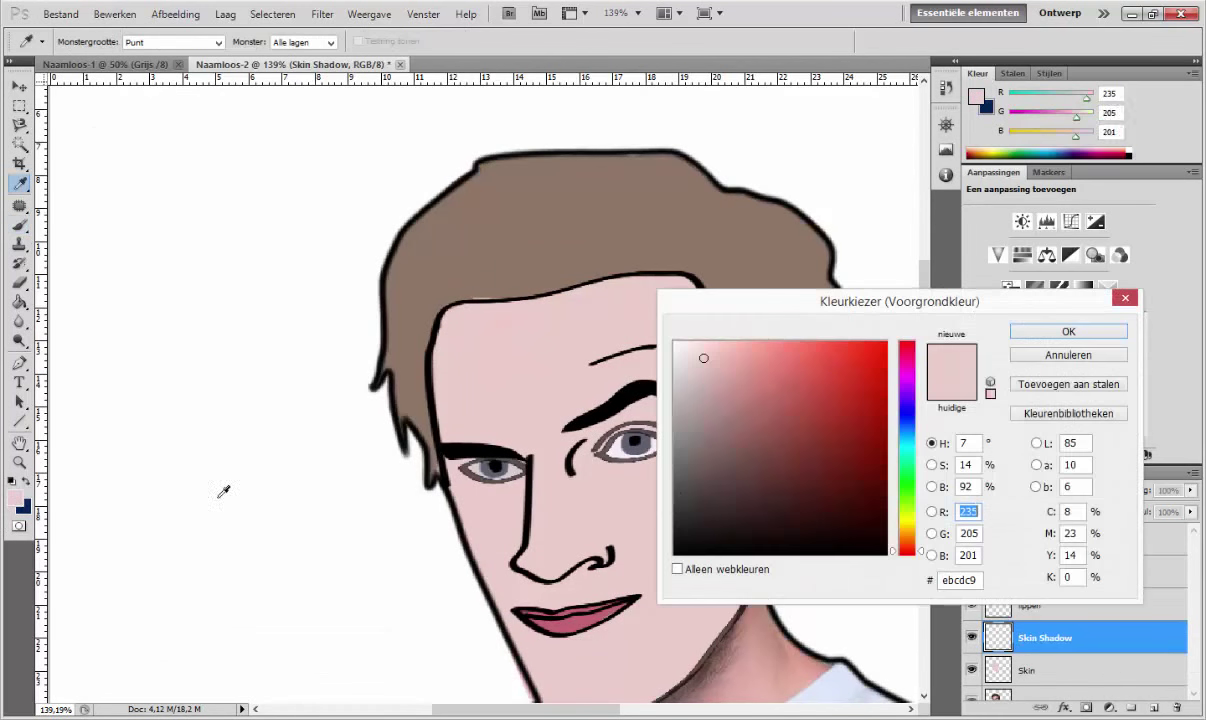
click(672, 357)
click(1136, 299)
click(973, 670)
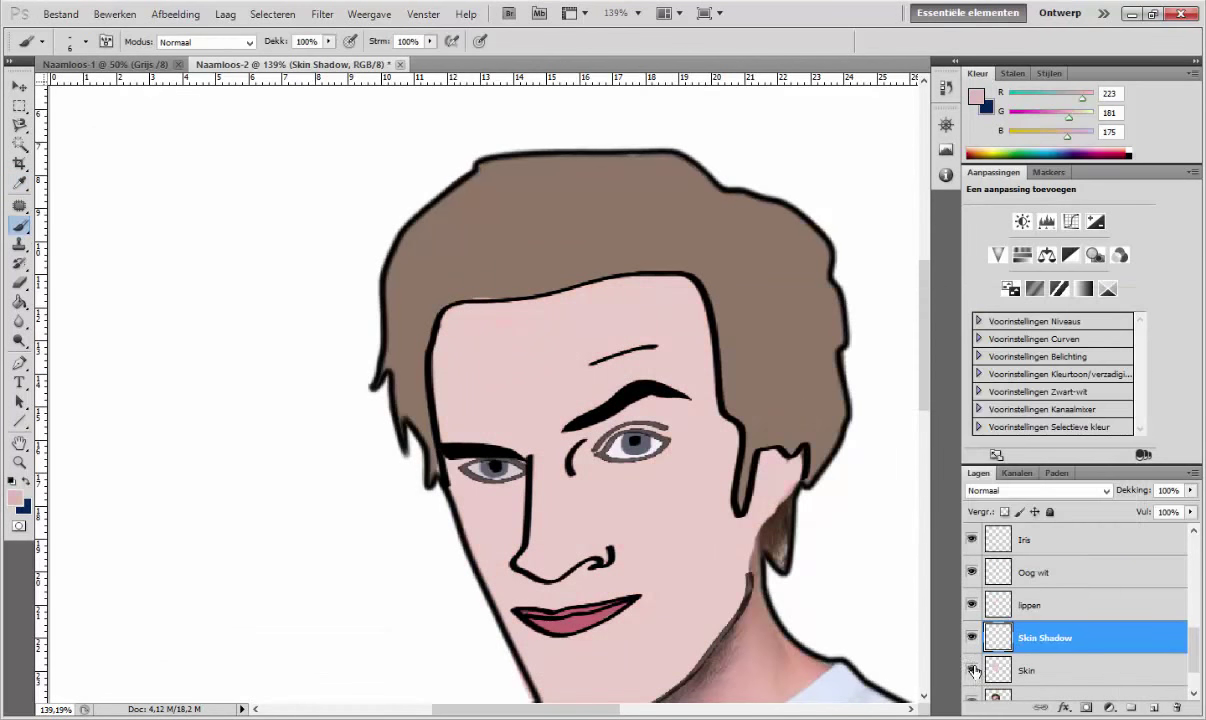
click(15, 497)
click(551, 336)
key(Return)
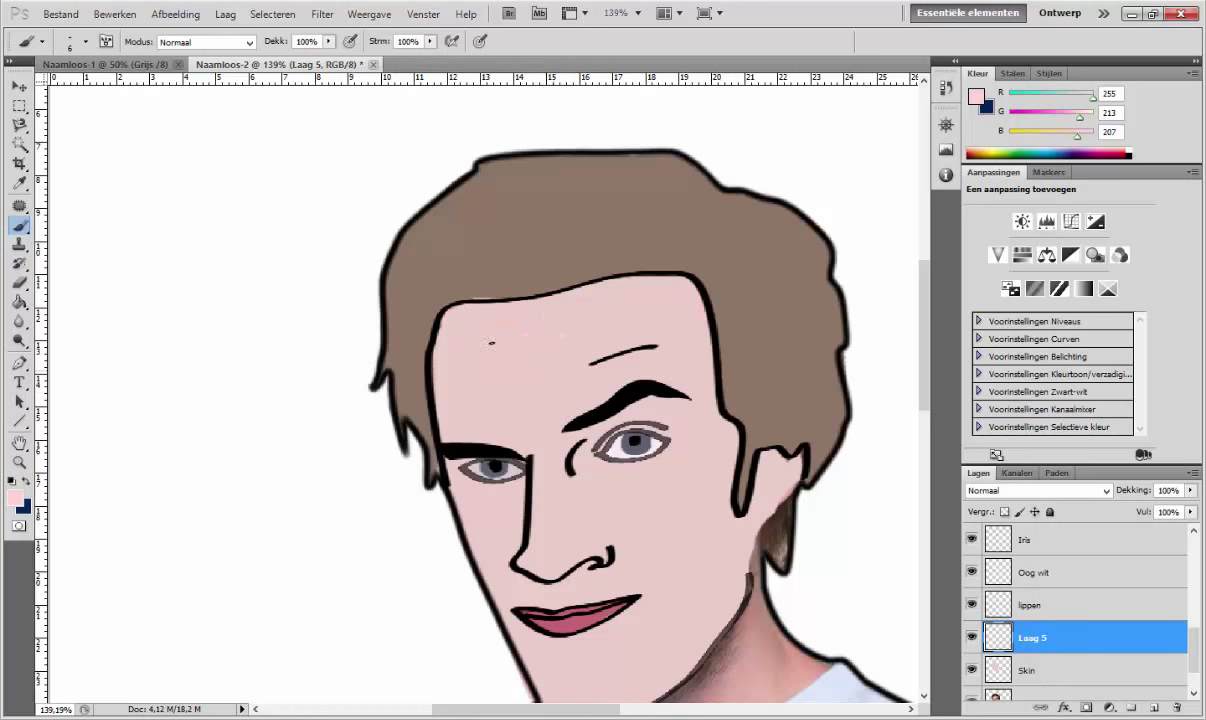
scroll(1021, 612, down, 1)
text(ow)
key(Return)
Step: Draw a pen path for the shadow from the chin up the right cheek
key(p)
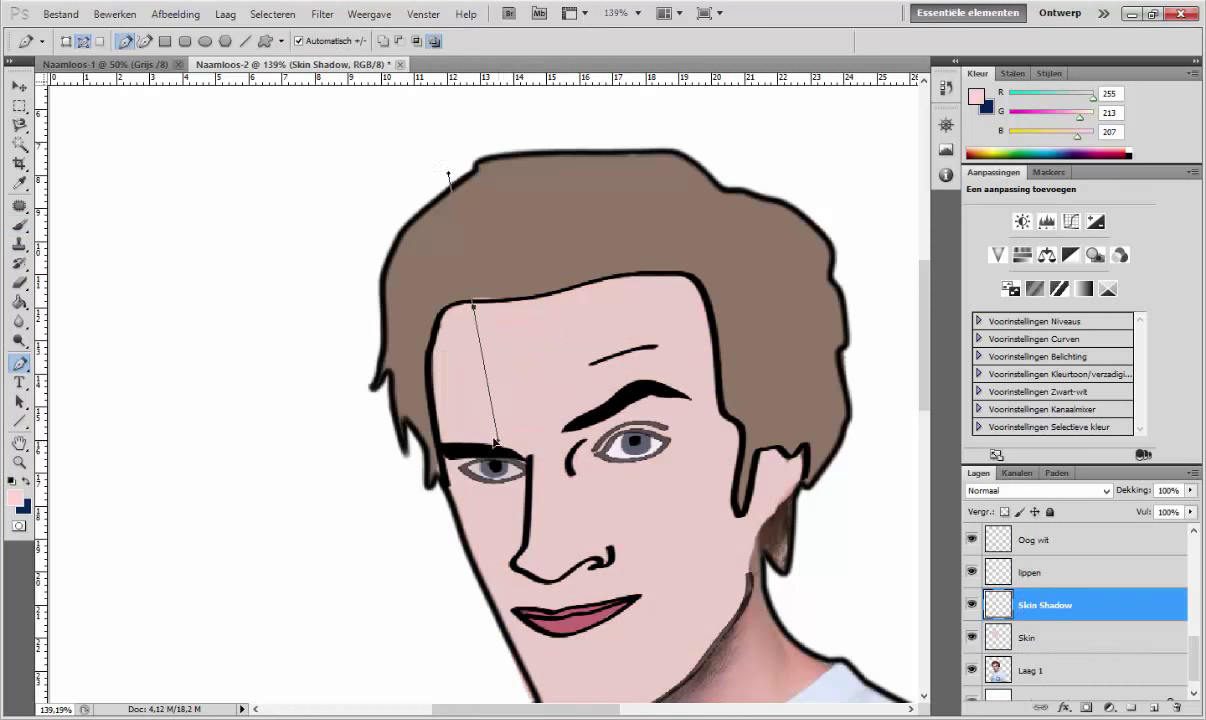
click(541, 605)
scroll(541, 560, down, 2)
drag(571, 579, 597, 612)
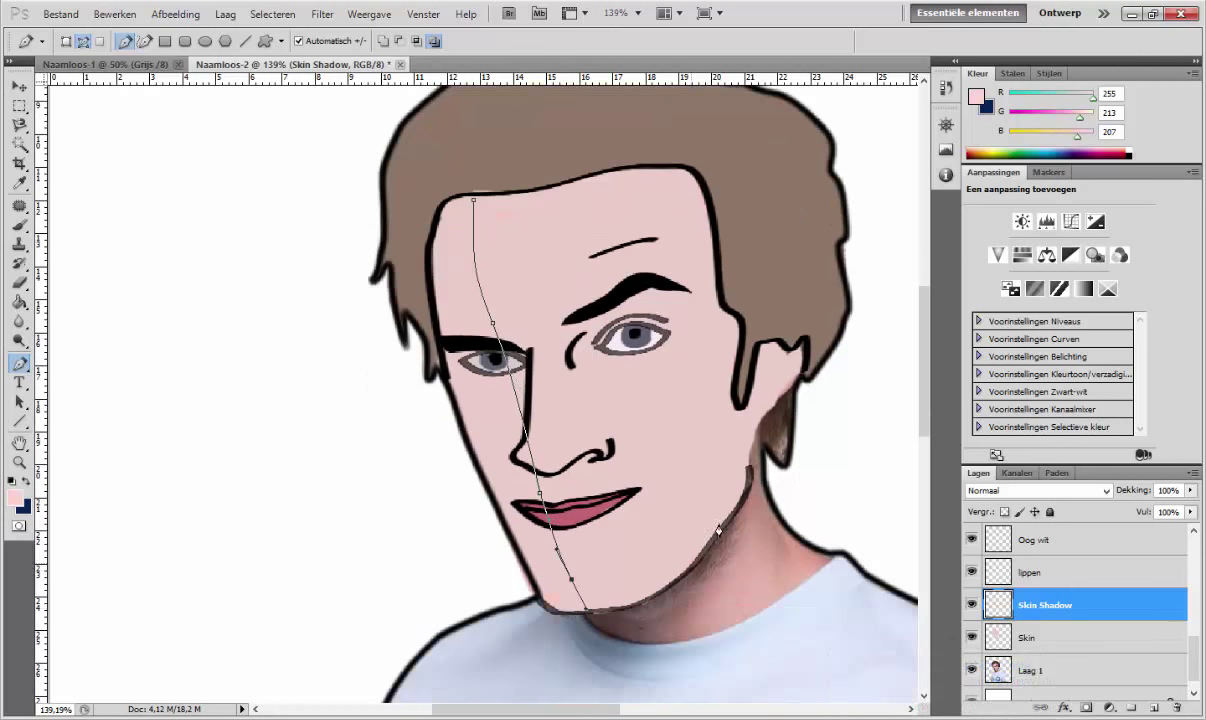
drag(643, 164, 605, 135)
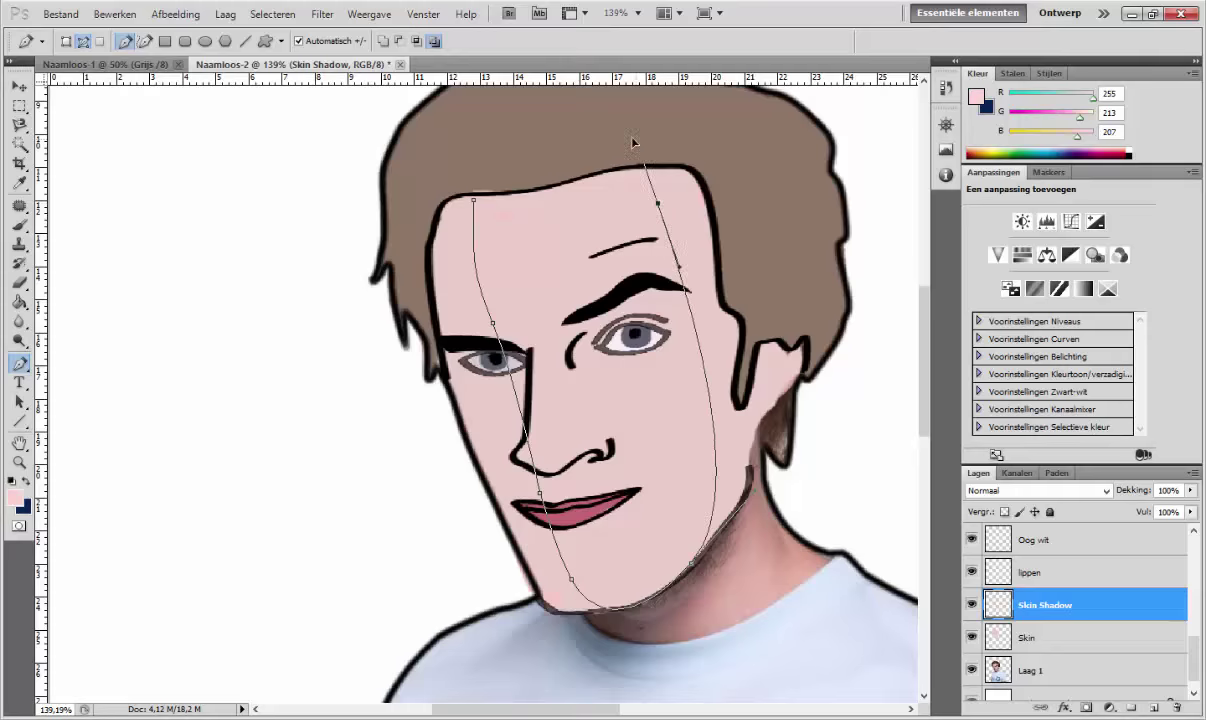
Step: Fill the shadow path with the light pink foreground colour
right_click(560, 287)
click(552, 275)
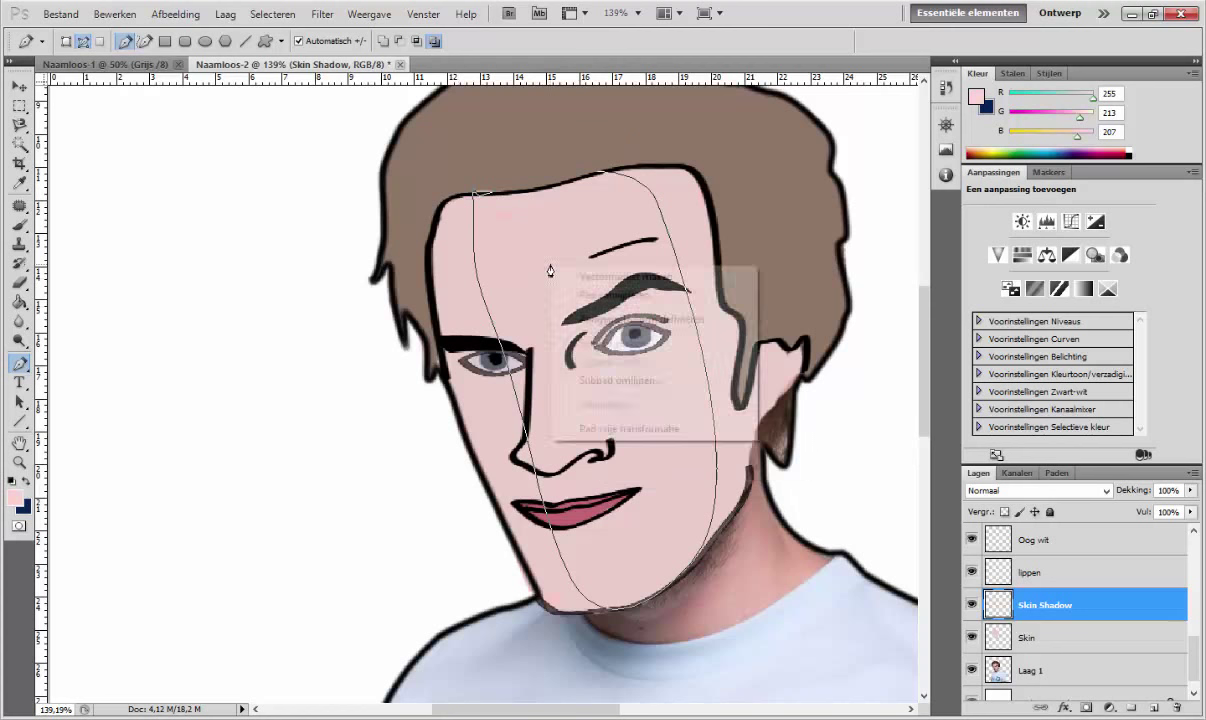
right_click(497, 325)
click(530, 398)
click(400, 337)
click(390, 330)
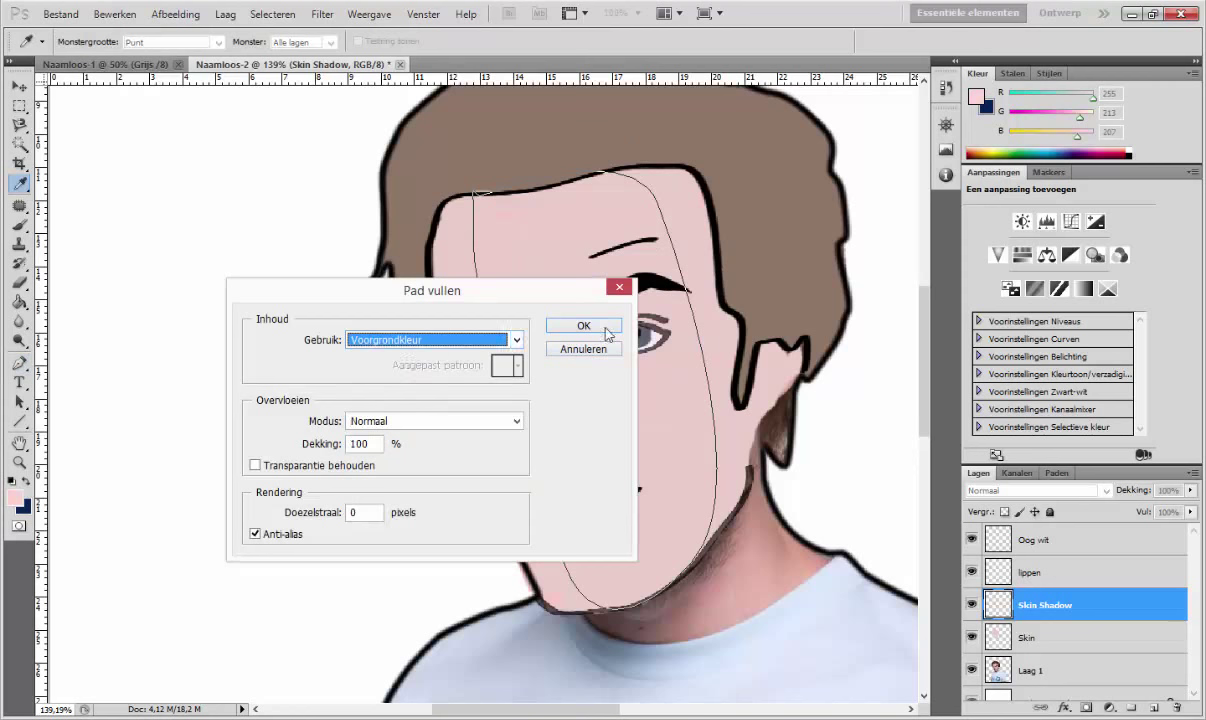
click(573, 320)
Step: Lower the Skin Shadow layer's opacity to 40%
click(1190, 490)
drag(1192, 511, 1159, 513)
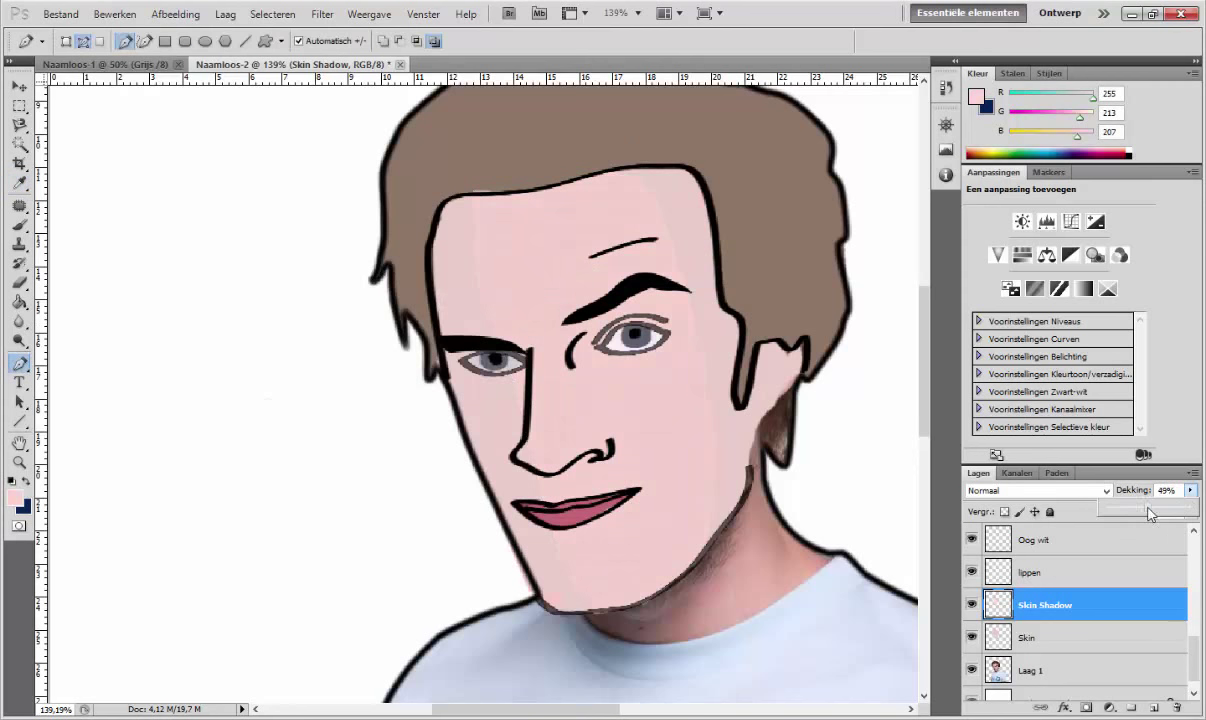
scroll(600, 400, down, 1)
scroll(500, 380, up, 2)
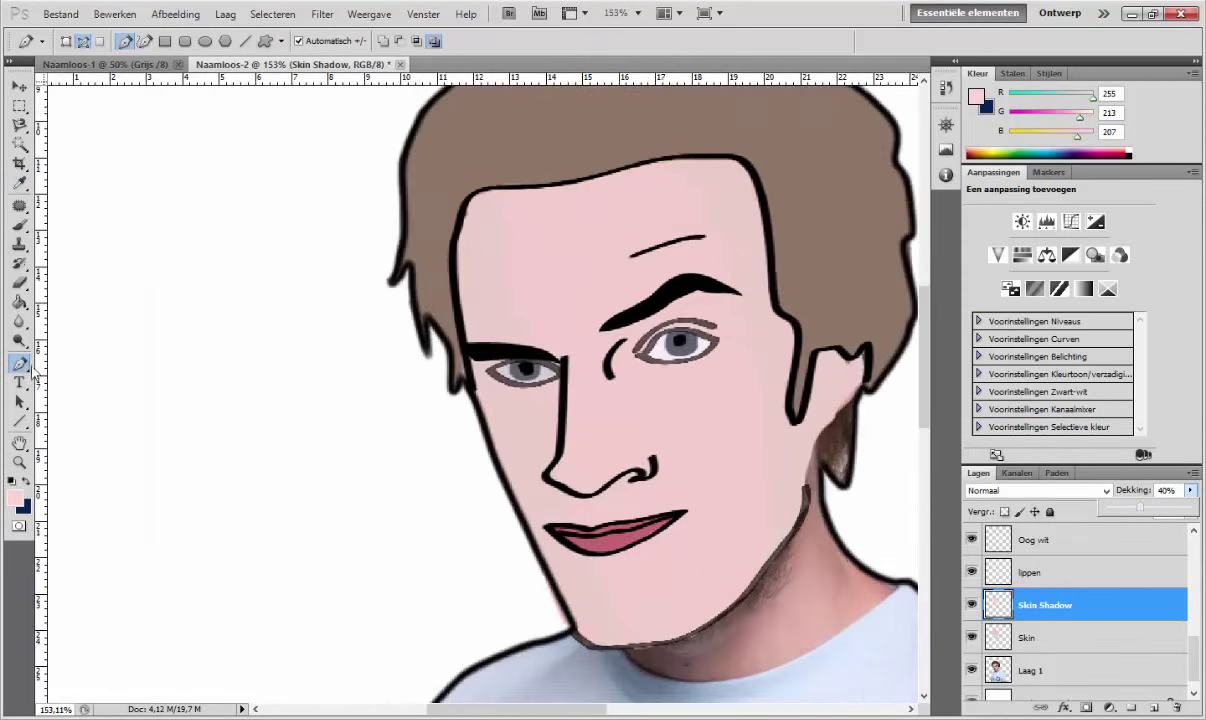
Step: Touch up the shadow with Brush and Eraser, then reset the colour to black
key(b)
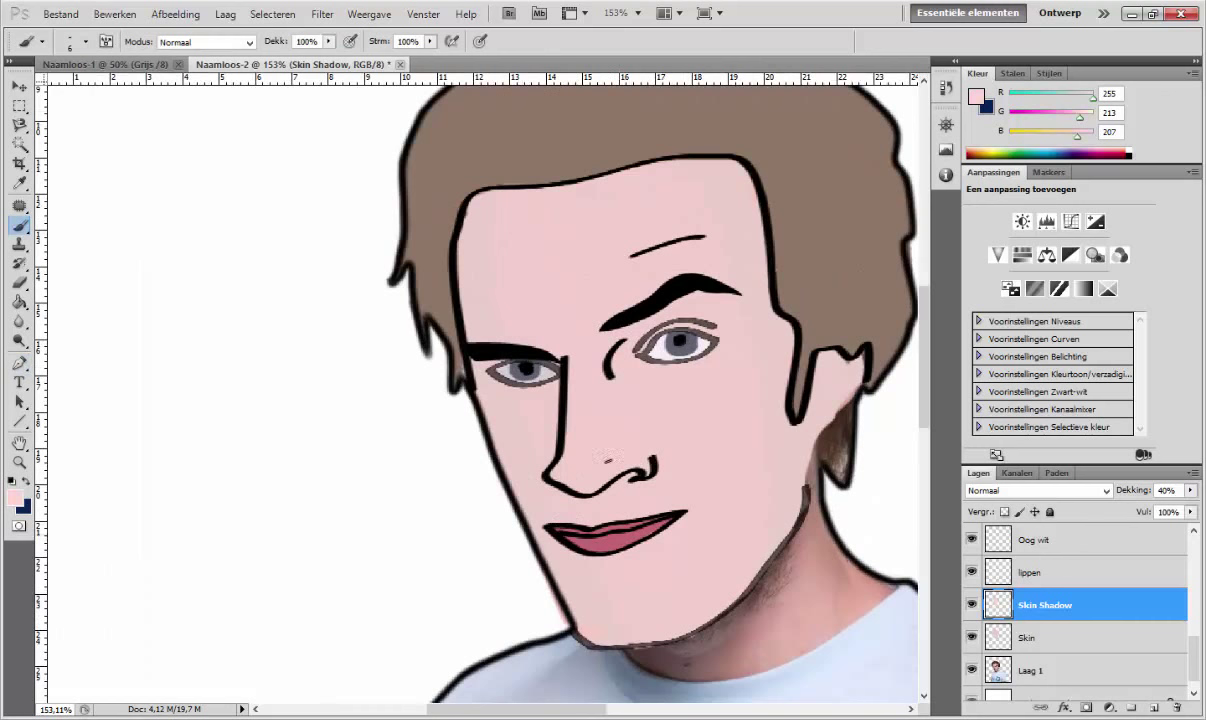
scroll(586, 600, down, 1)
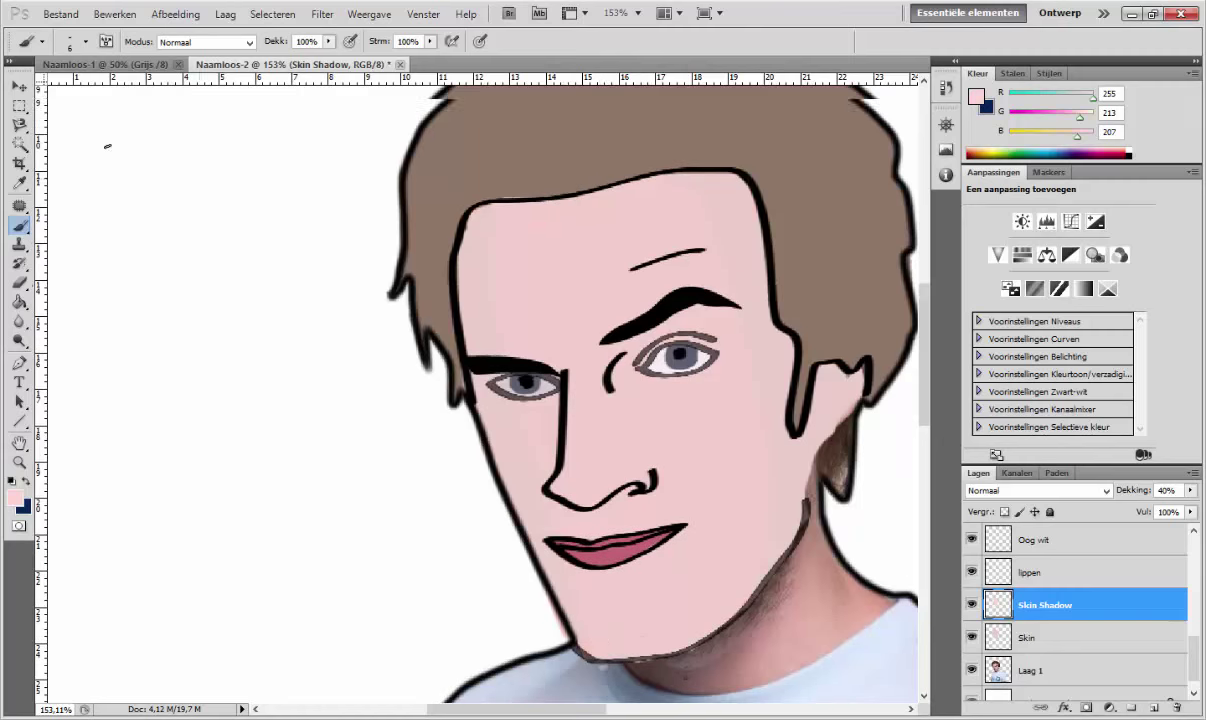
key(e)
scroll(668, 326, down, 1)
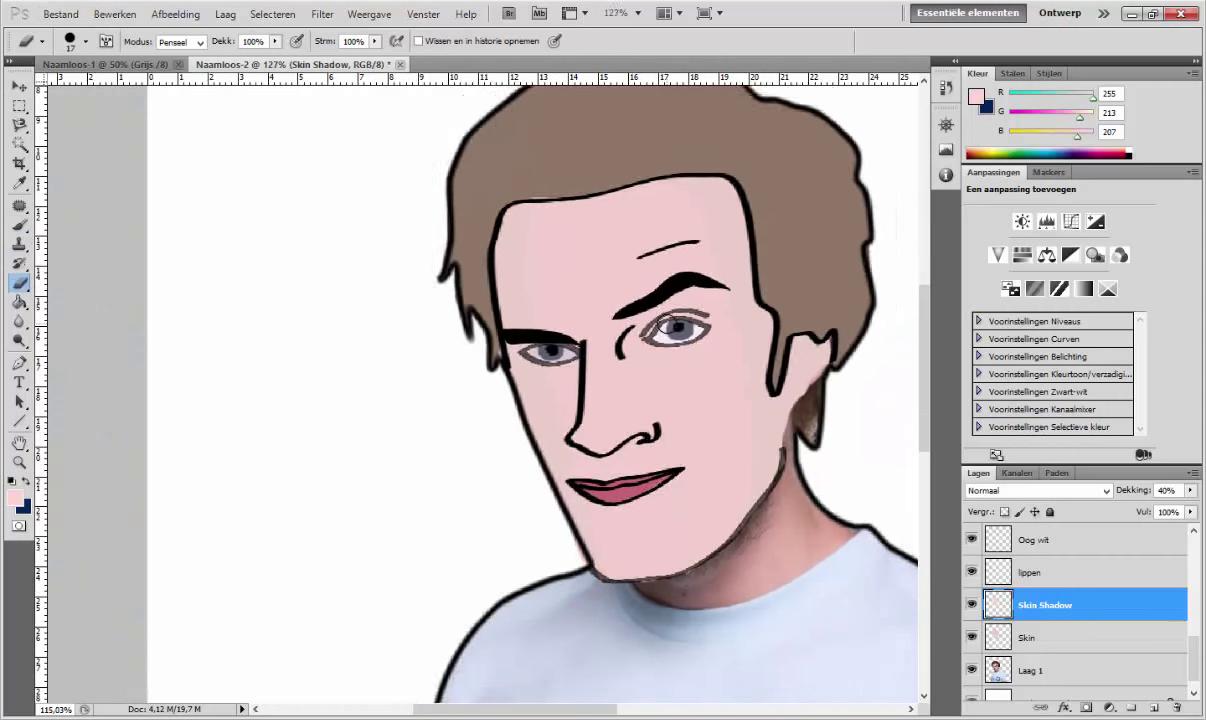
key(b)
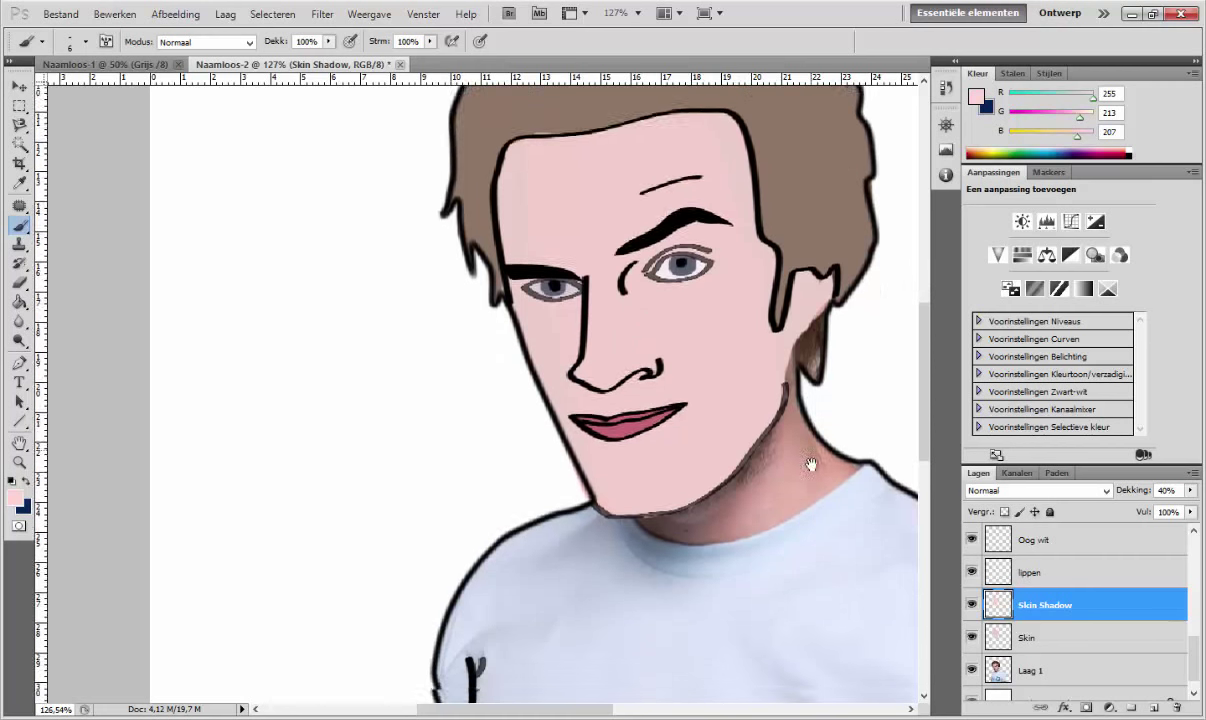
scroll(807, 458, down, 3)
scroll(317, 350, down, 2)
scroll(317, 350, up, 3)
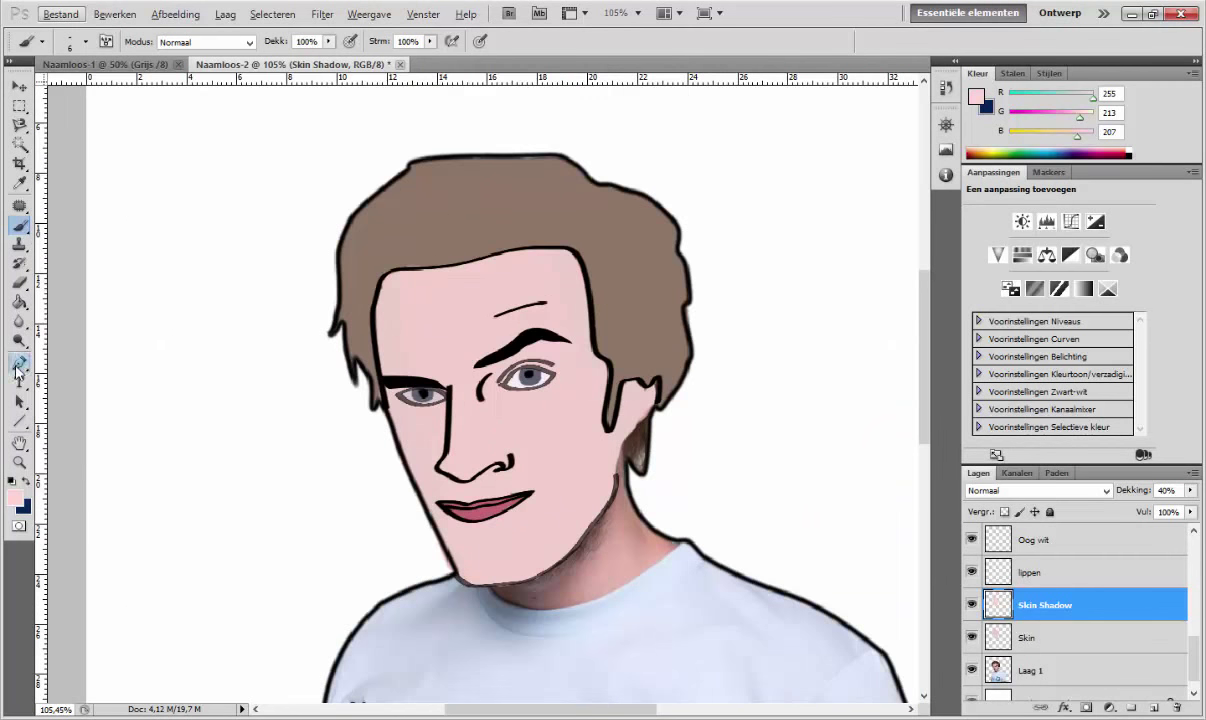
alt+click(662, 410)
click(19, 363)
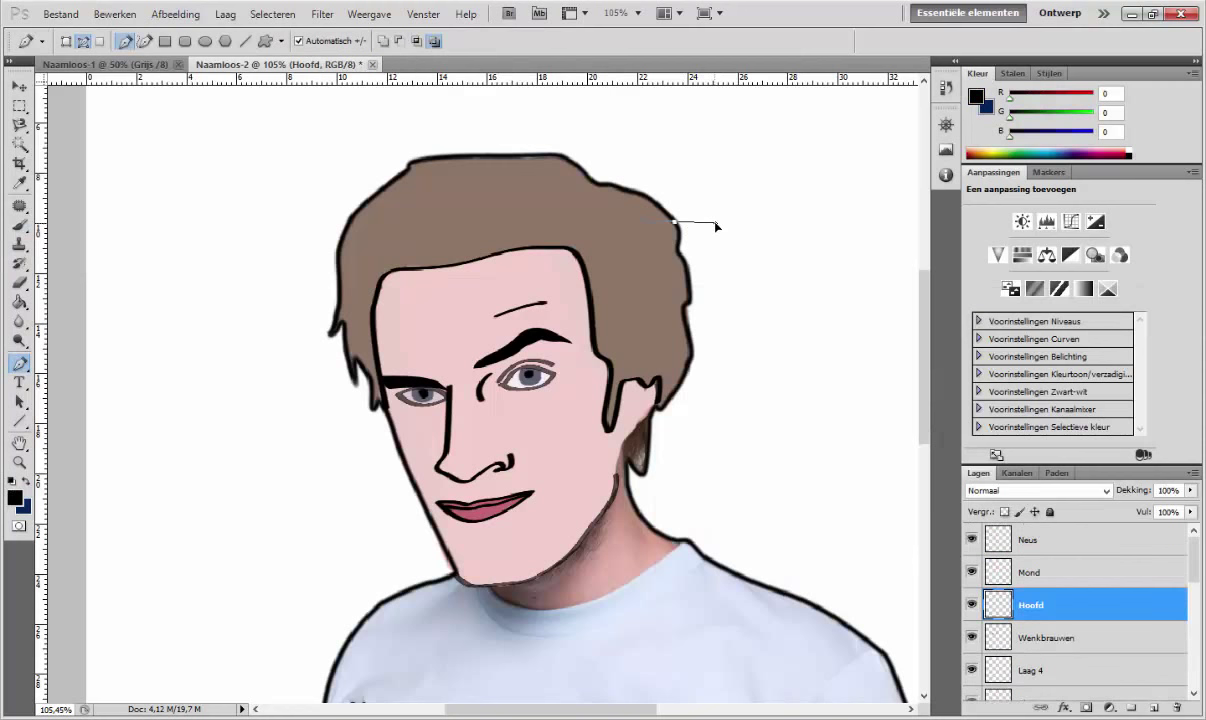
Step: Paint over the neck and chin in the face's skin pink on the Skin layer with a larger brush
scroll(760, 280, down, 1)
scroll(760, 280, down, 1)
scroll(1044, 625, down, 3)
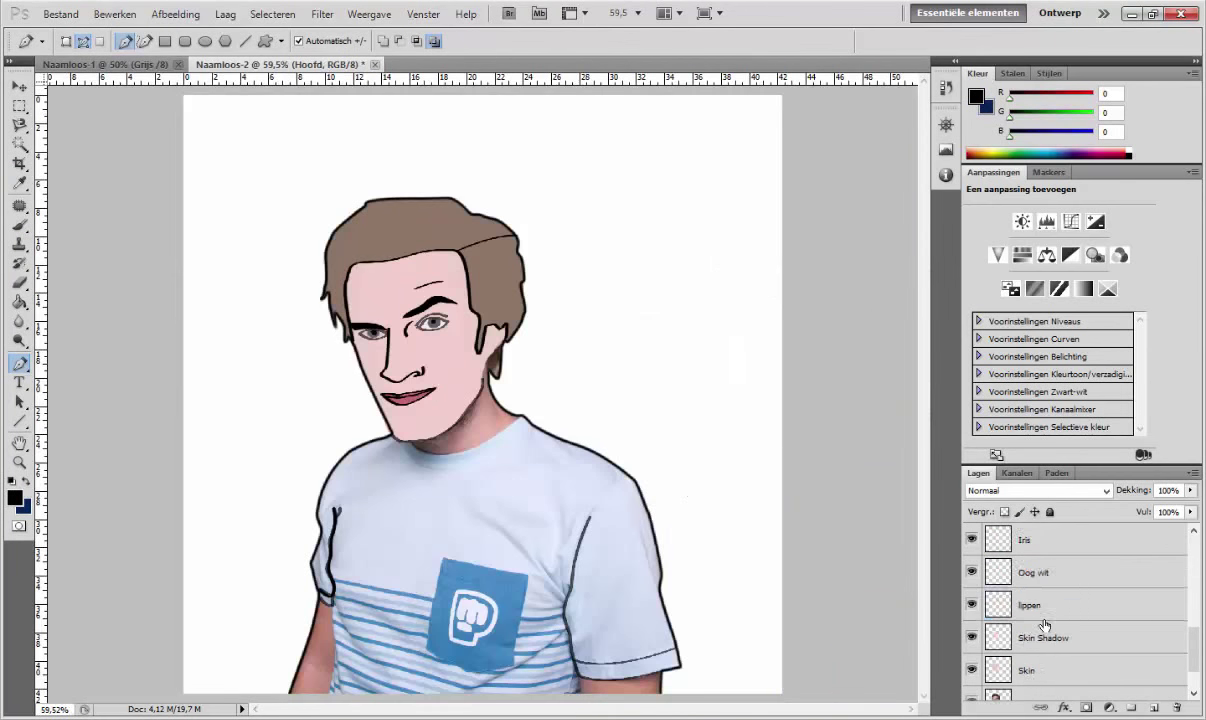
scroll(1044, 625, down, 1)
click(1044, 625)
scroll(528, 385, up, 2)
key(b)
alt+click(436, 488)
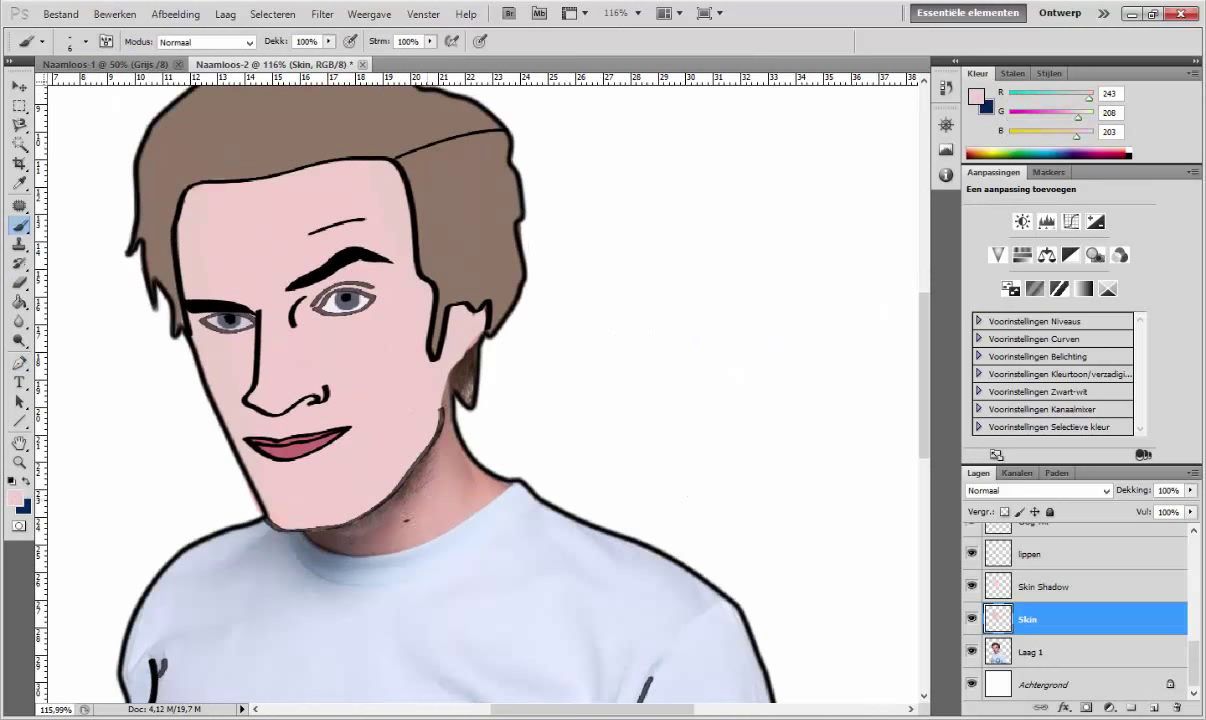
click(86, 42)
drag(120, 68, 155, 68)
drag(440, 480, 424, 462)
mouse_move(316, 525)
mouse_down()
mouse_move(480, 455)
mouse_move(410, 375)
mouse_move(395, 524)
mouse_up()
Step: Sample the hair brown and paint behind the ear on the Haar kleur layer
key(e)
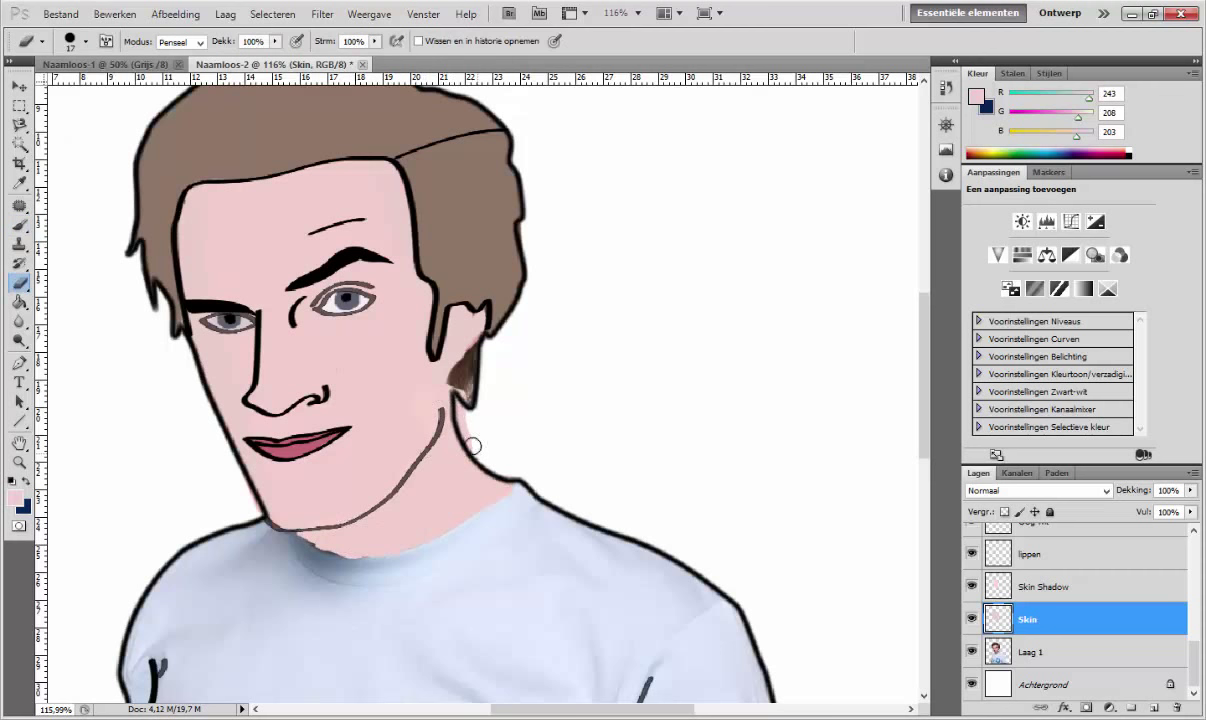
scroll(1060, 600, up, 3)
click(1040, 587)
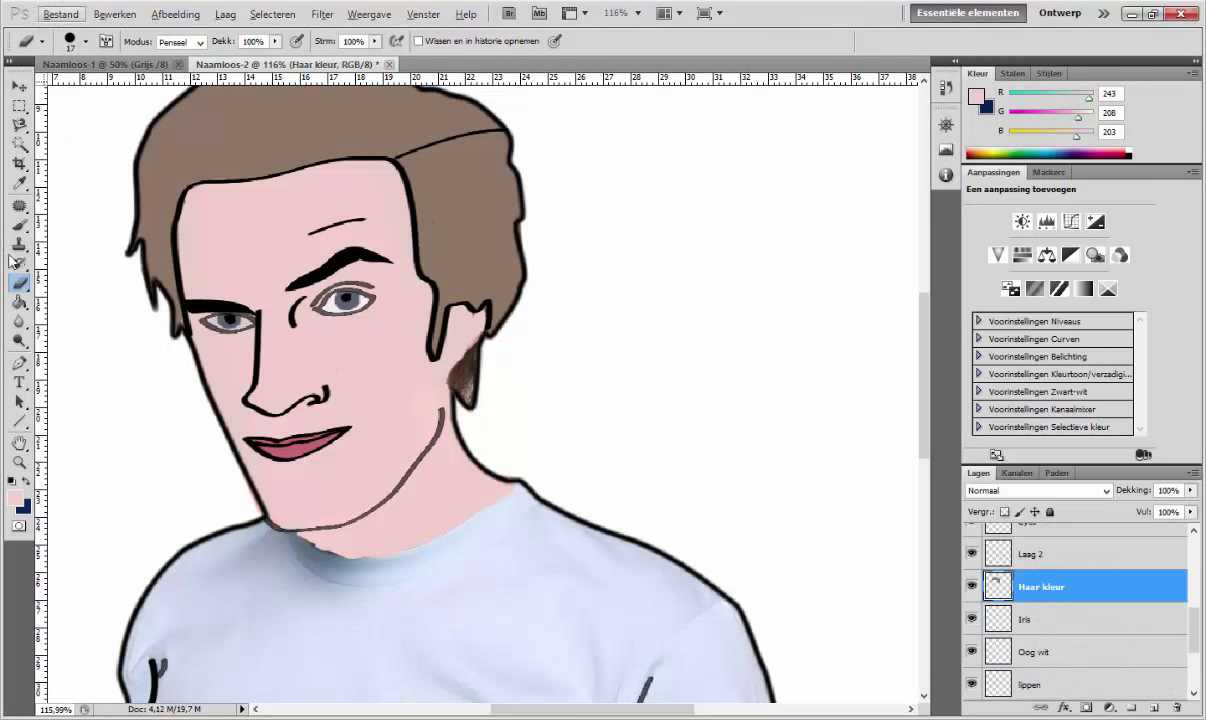
key(b)
alt+click(440, 345)
click(86, 42)
key(Return)
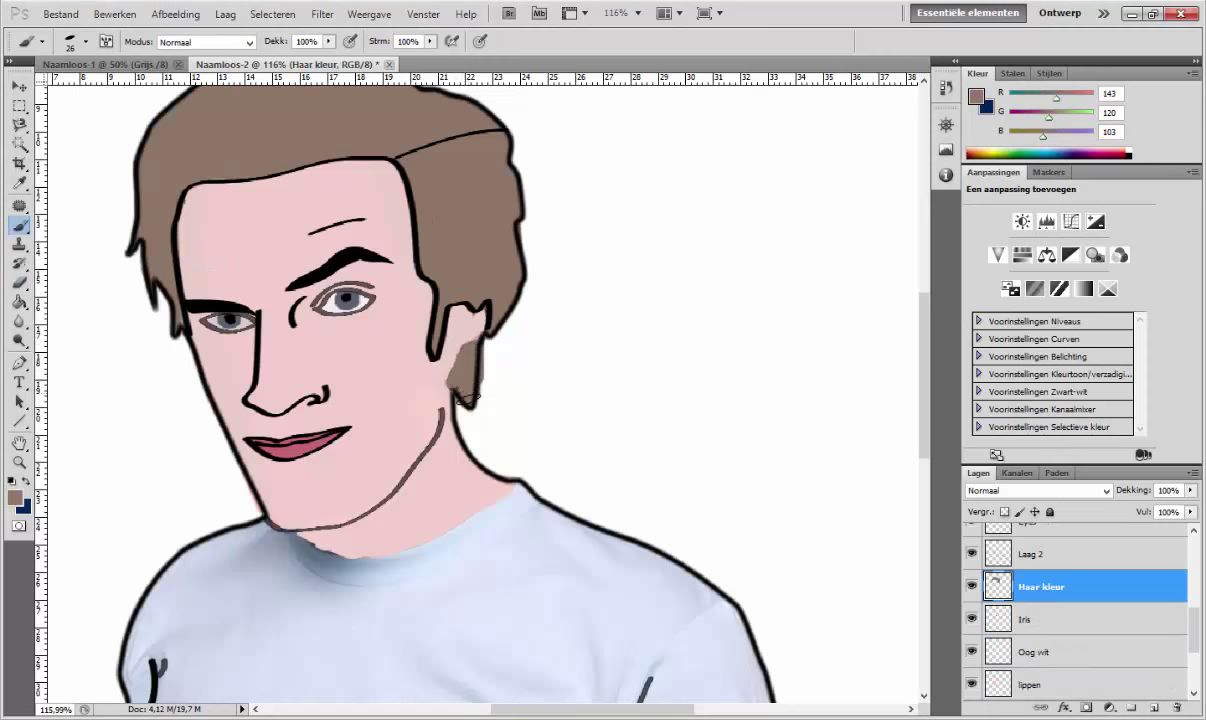
key(e)
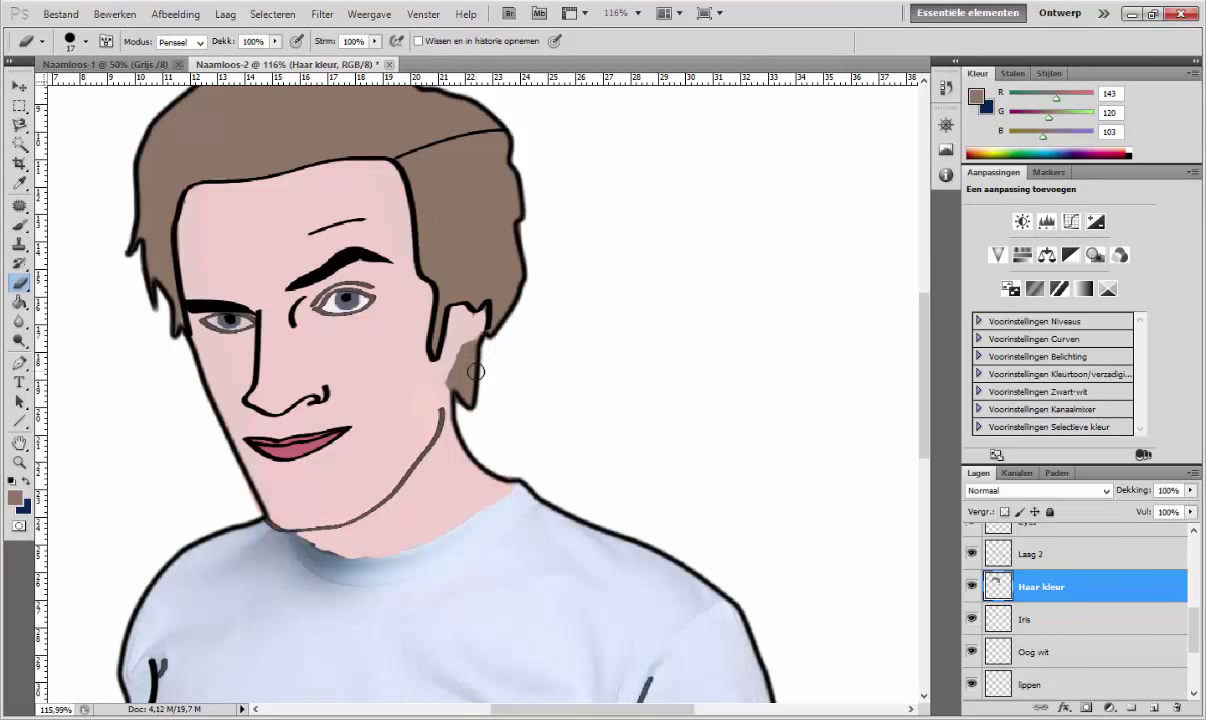
Step: Add a new layer, Laag 2, and hide the flat skin layers to see the photo's ear
scroll(1060, 620, down, 3)
click(971, 650)
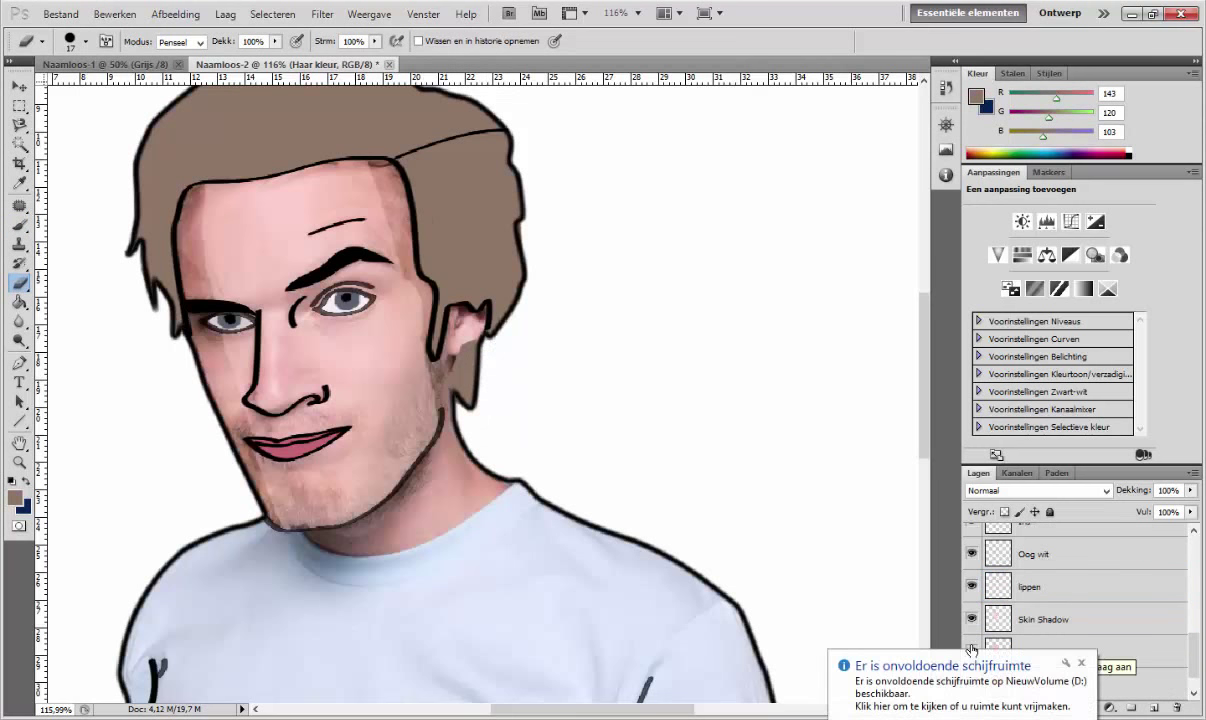
click(971, 619)
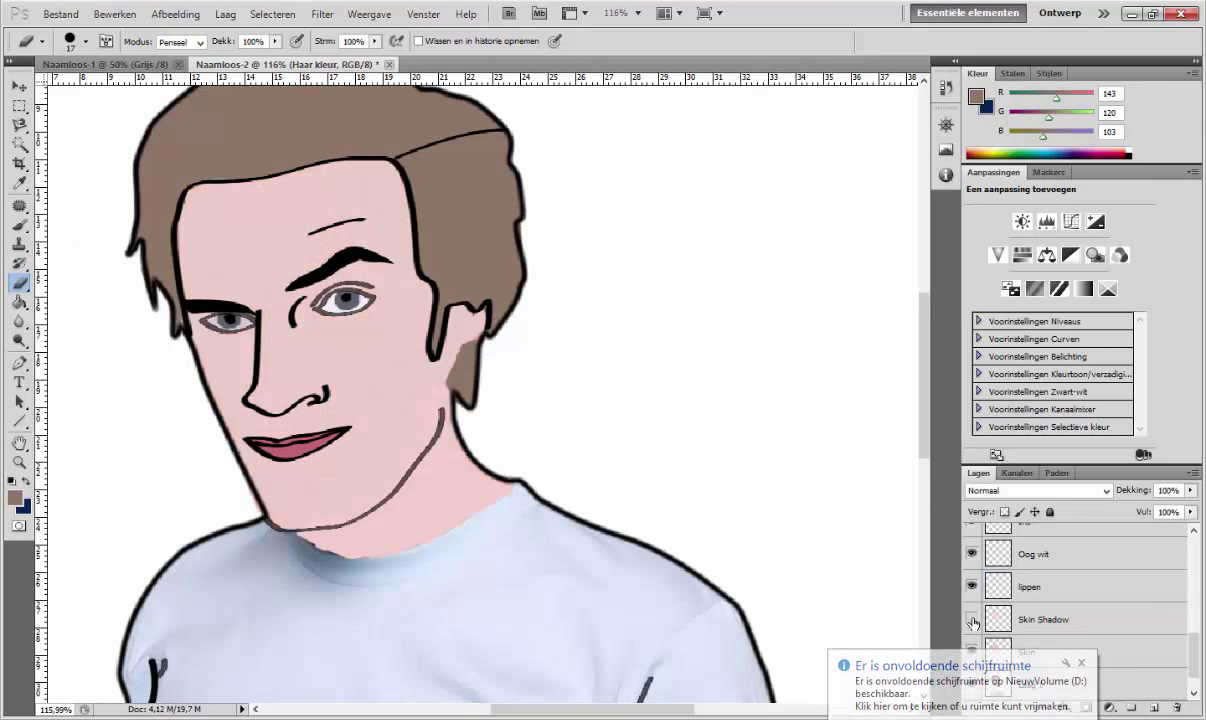
click(1153, 707)
key(p)
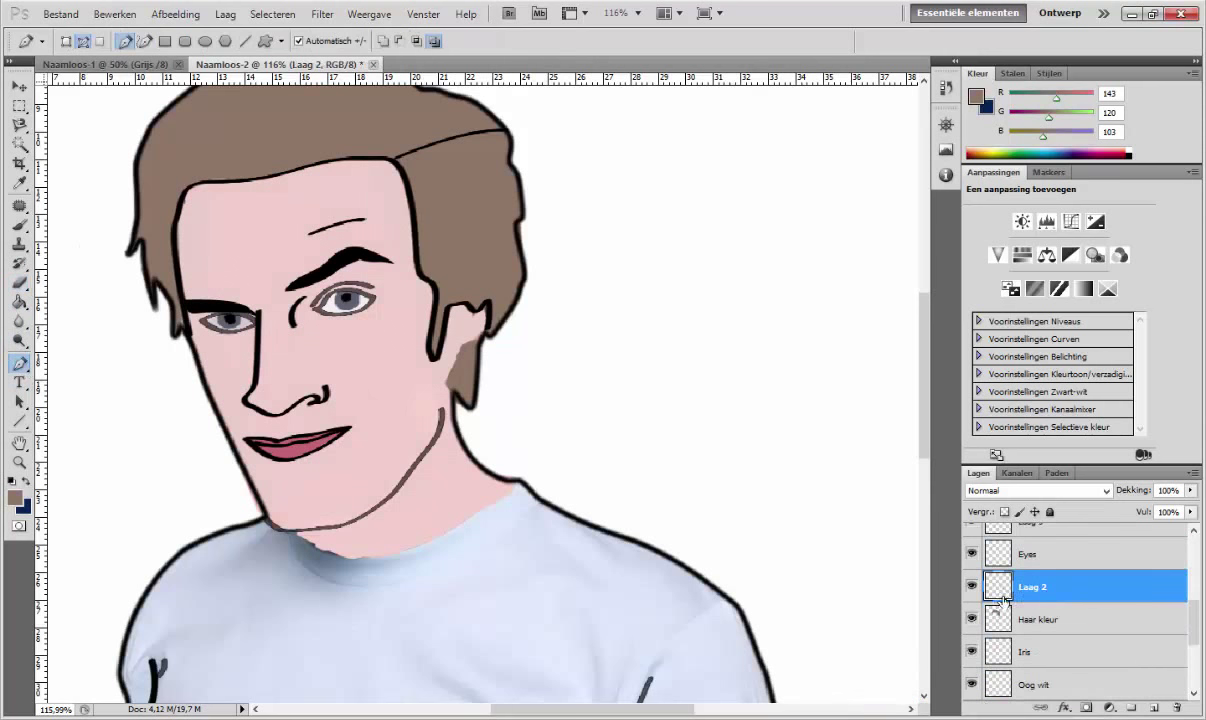
scroll(1060, 620, down, 3)
click(971, 619)
drag(971, 619, 971, 651)
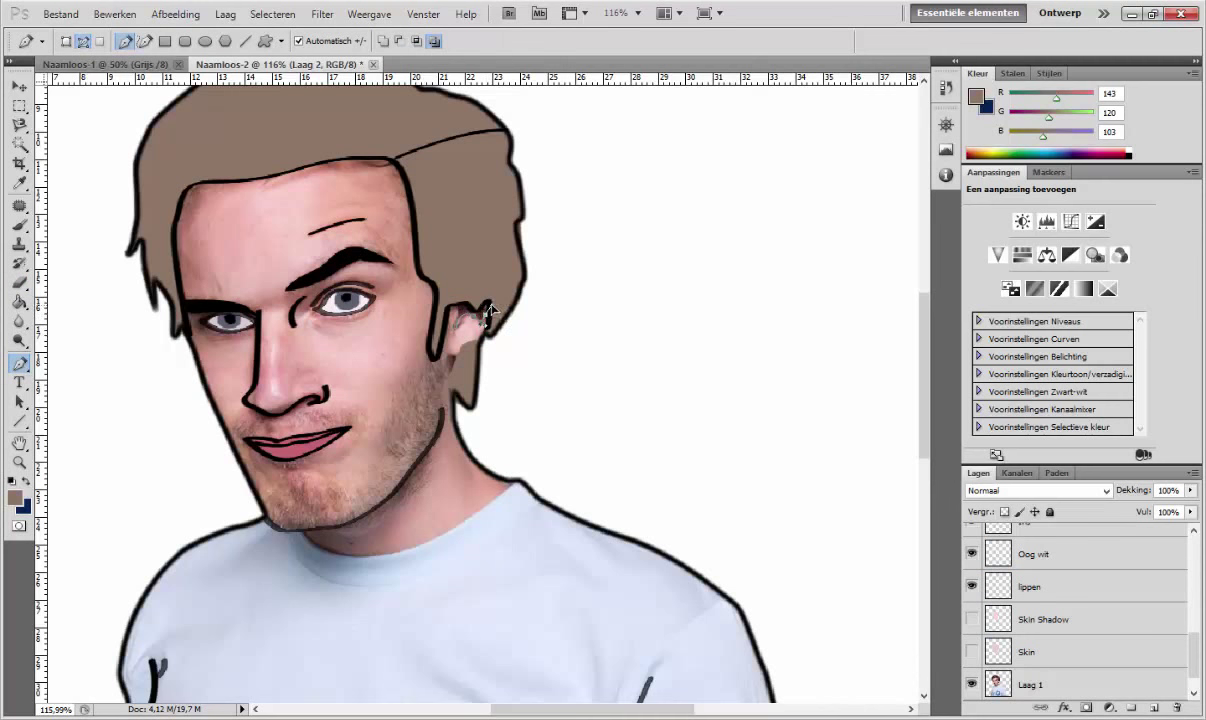
Step: Stroke the inner-ear path with a thick black brush line on Laag 2
right_click(489, 312)
click(575, 400)
click(1000, 325)
click(735, 248)
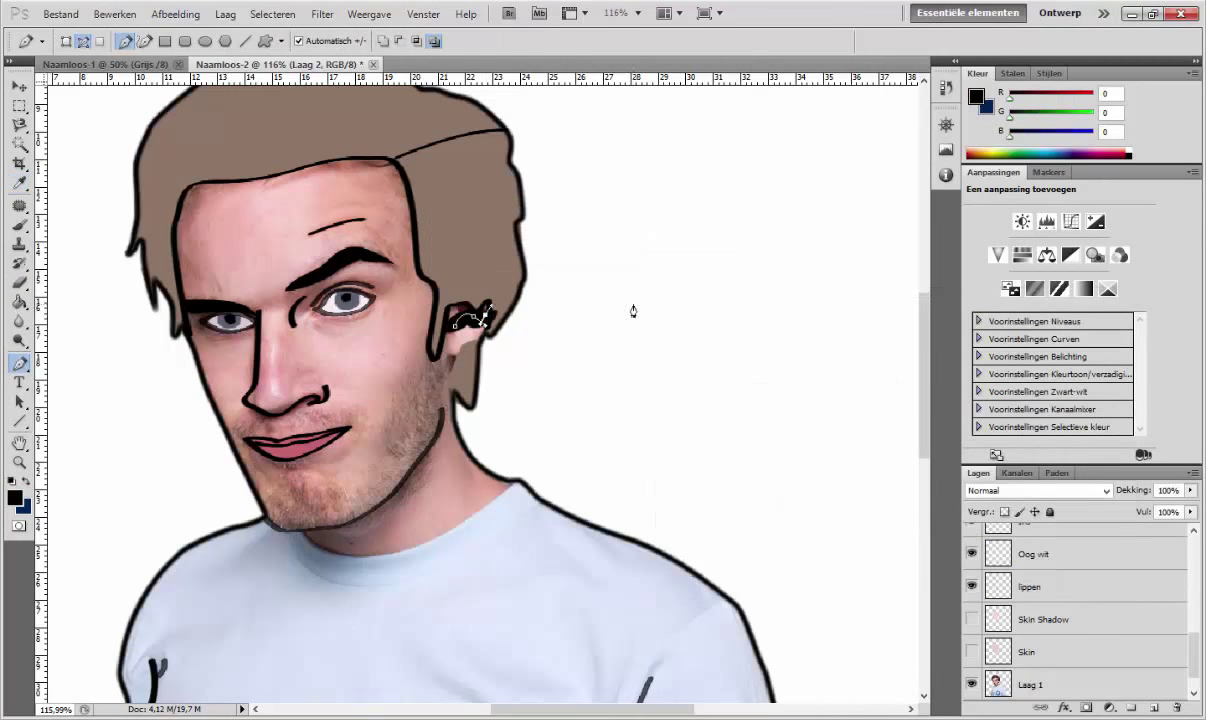
key(b)
click(86, 41)
right_click(596, 337)
key(p)
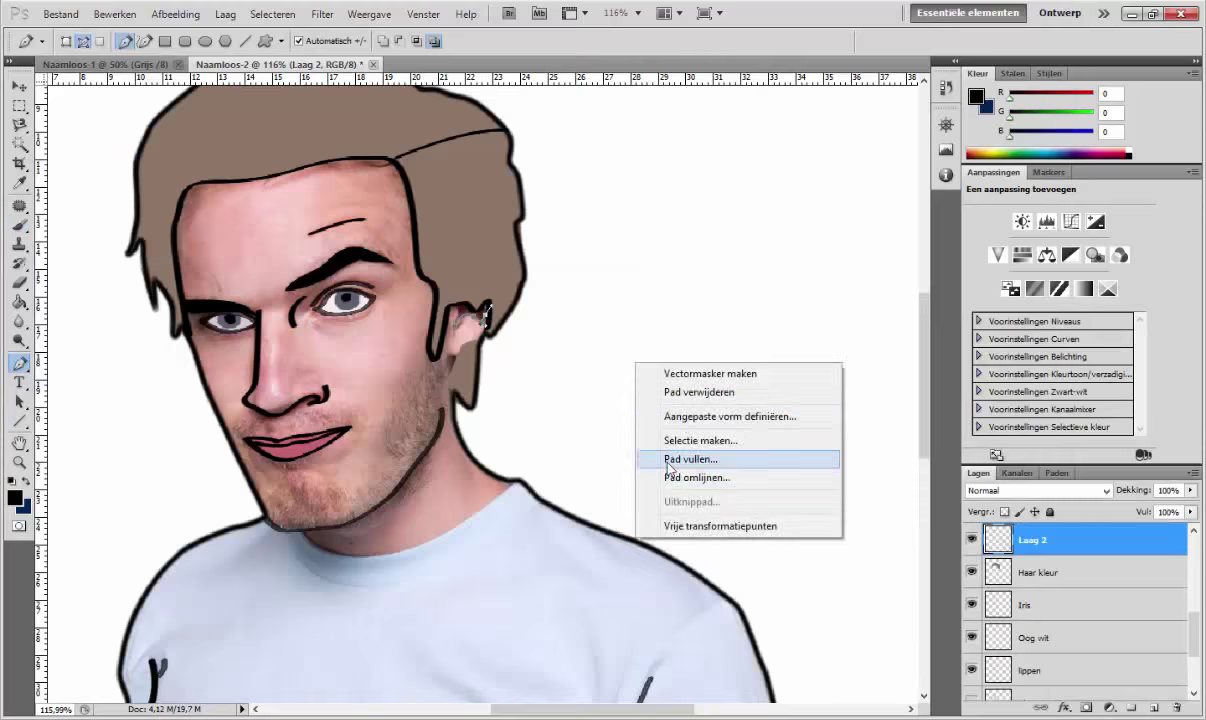
key(Escape)
Step: Rearrange the layer stack and make the Shirt layer active
scroll(1075, 600, down, 3)
drag(971, 619, 971, 586)
scroll(608, 487, down, 1)
scroll(608, 487, down, 4)
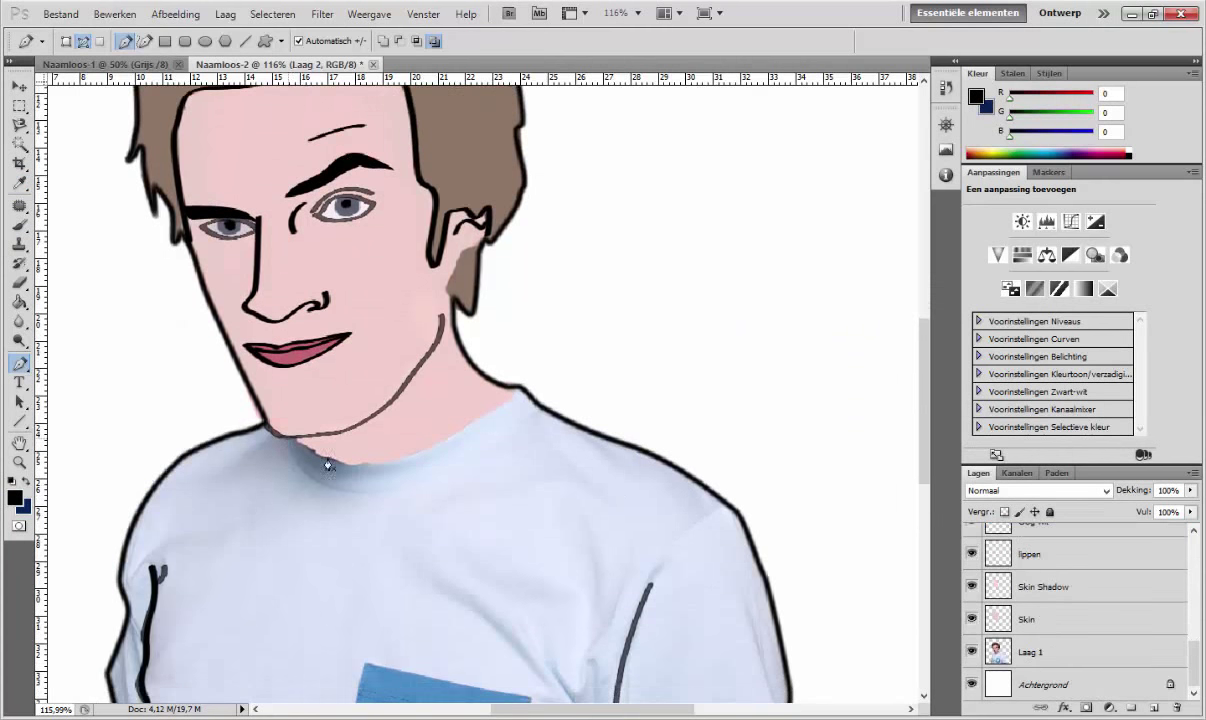
scroll(1060, 620, up, 3)
click(1030, 586)
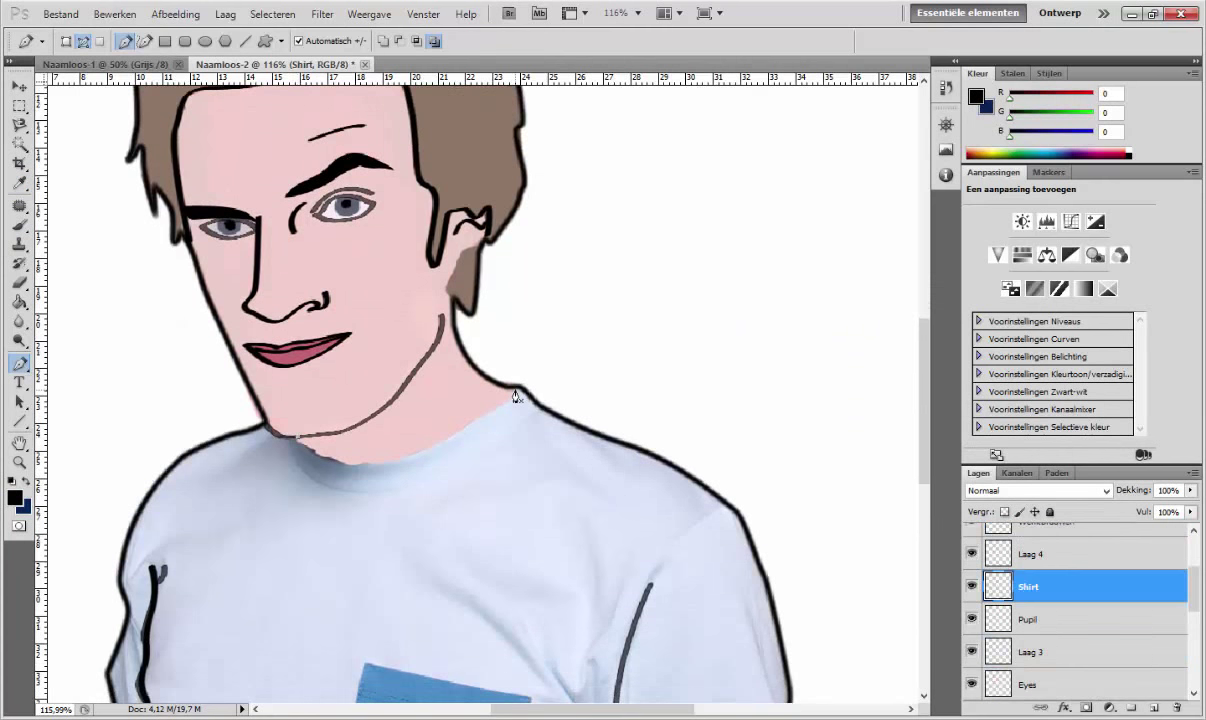
Step: Delete the unwanted collar paths after reshaping the collar curve
right_click(607, 361)
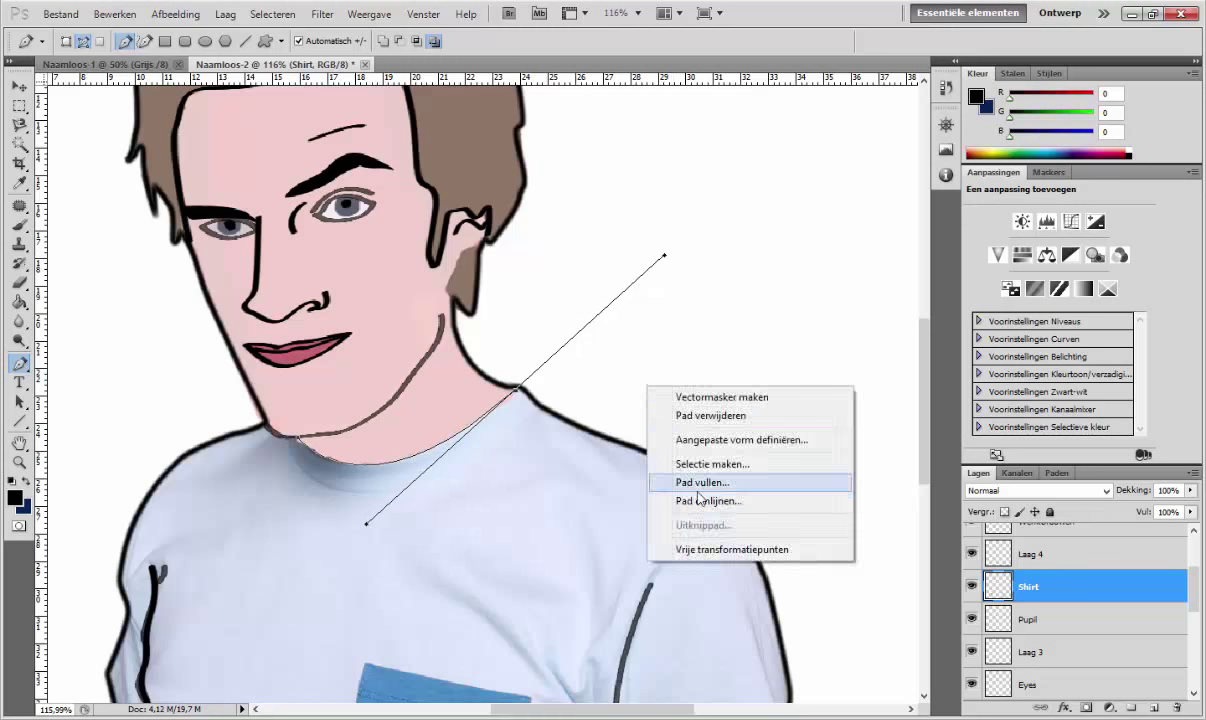
right_click(611, 334)
click(700, 381)
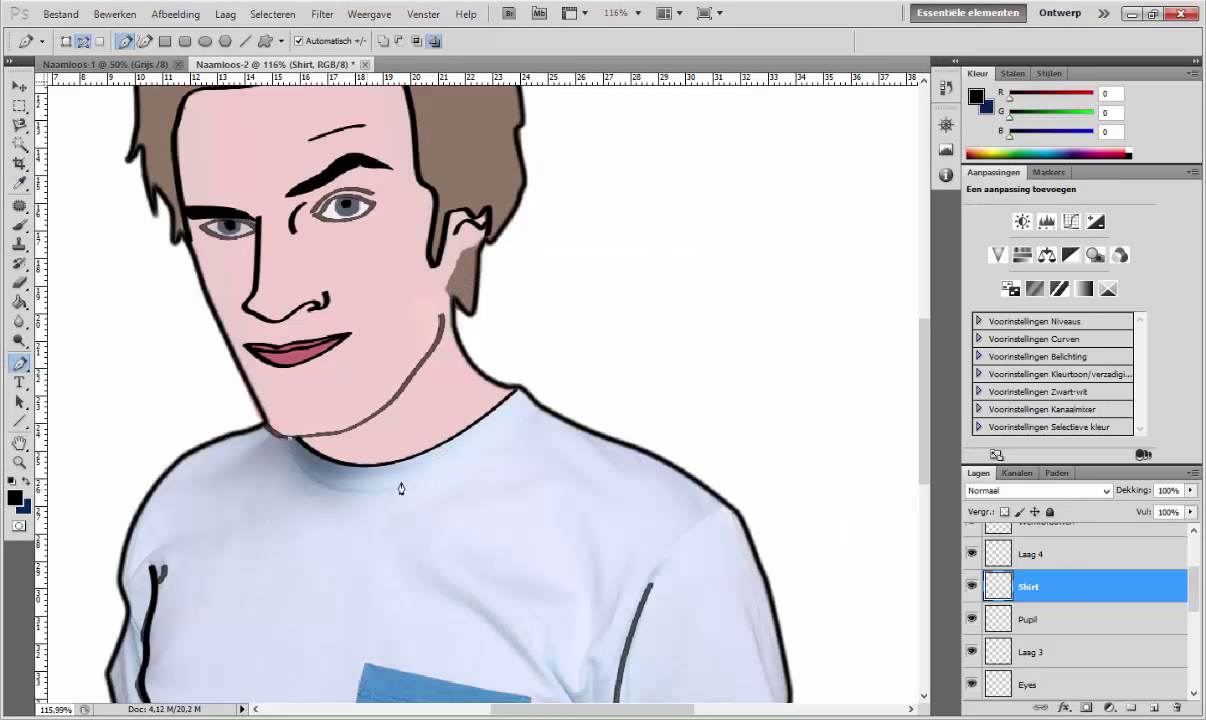
drag(401, 486, 443, 483)
drag(540, 404, 568, 388)
right_click(590, 450)
click(650, 462)
scroll(667, 417, down, 5)
scroll(667, 417, down, 3)
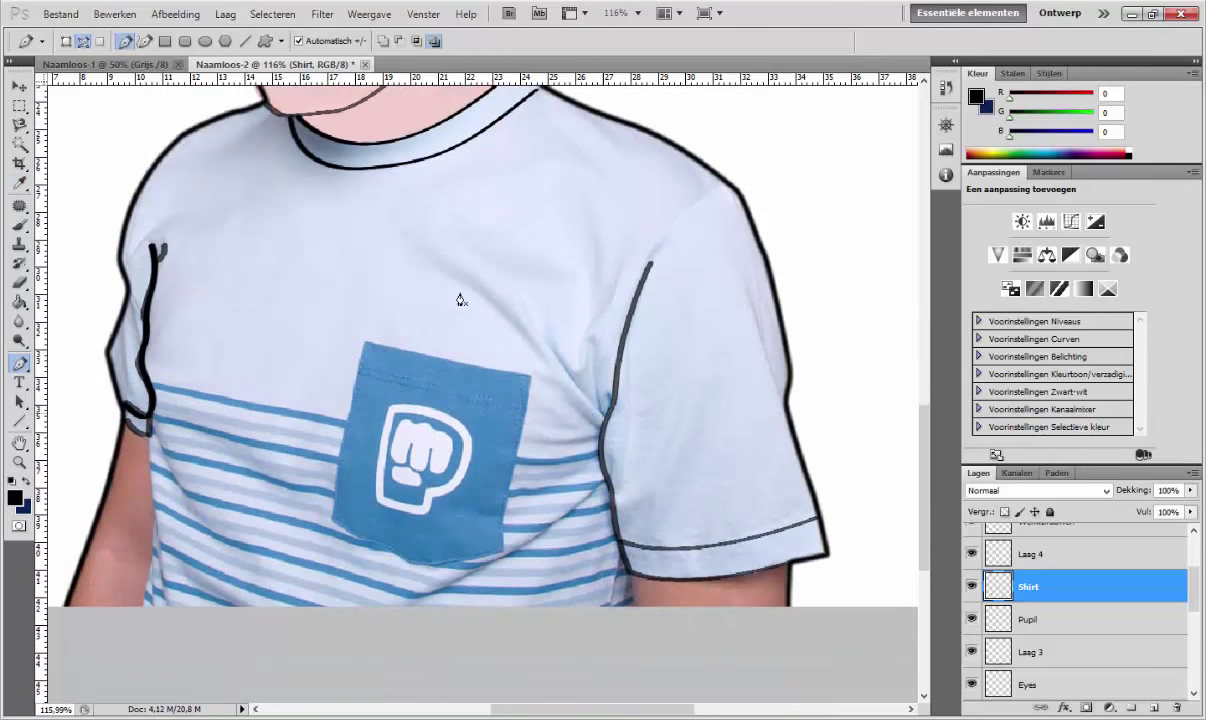
Step: Draw a curved fold path across the shirt and stroke it with the brush
drag(444, 262, 479, 258)
click(604, 412)
right_click(604, 412)
click(650, 515)
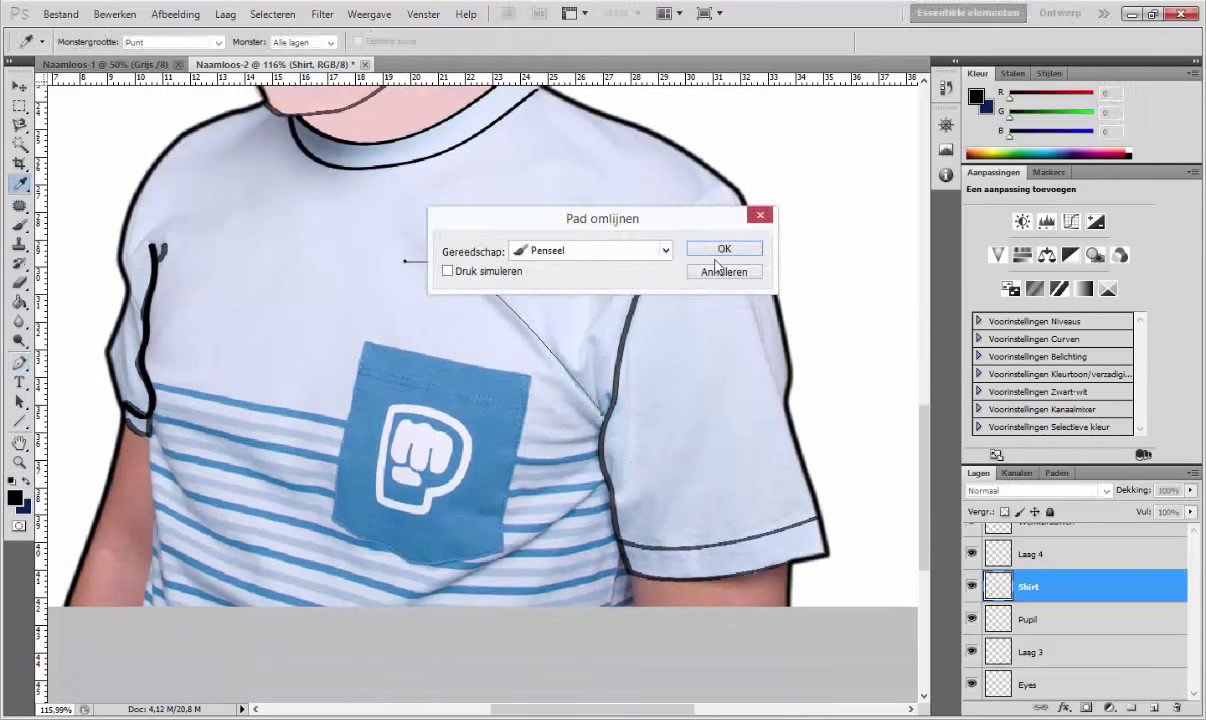
click(727, 248)
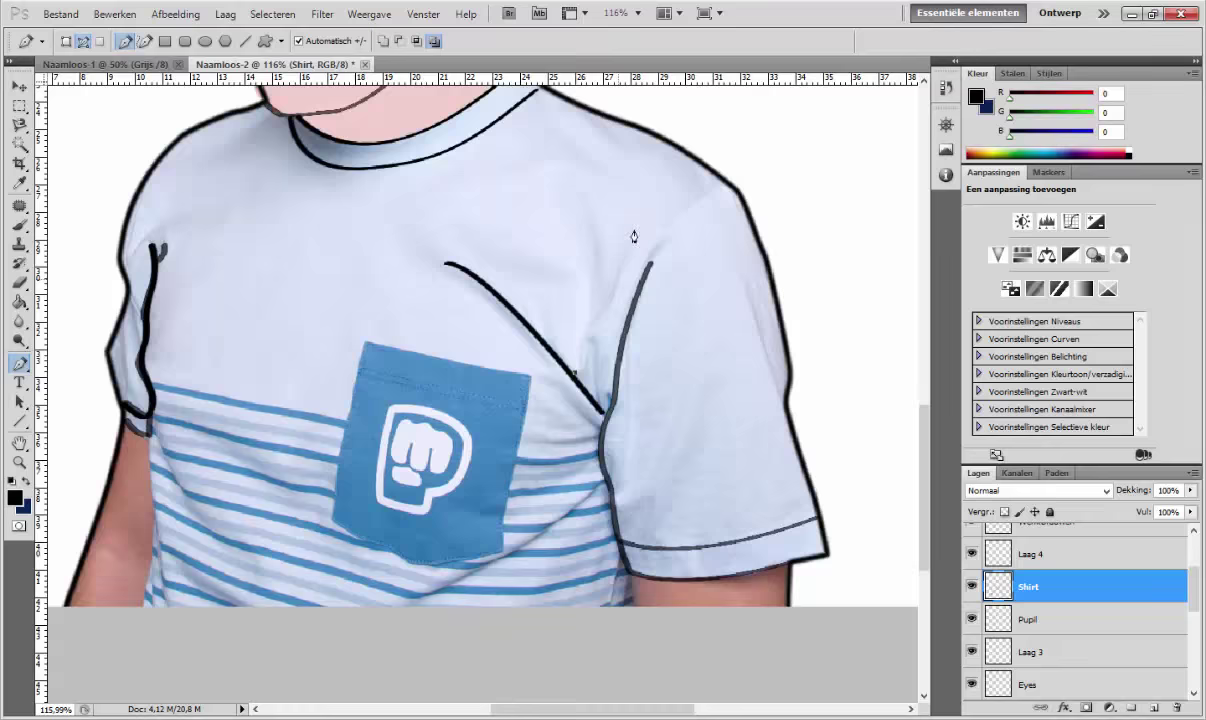
Step: Stroke the sleeve line path in black, then fit the whole image on screen
right_click(641, 341)
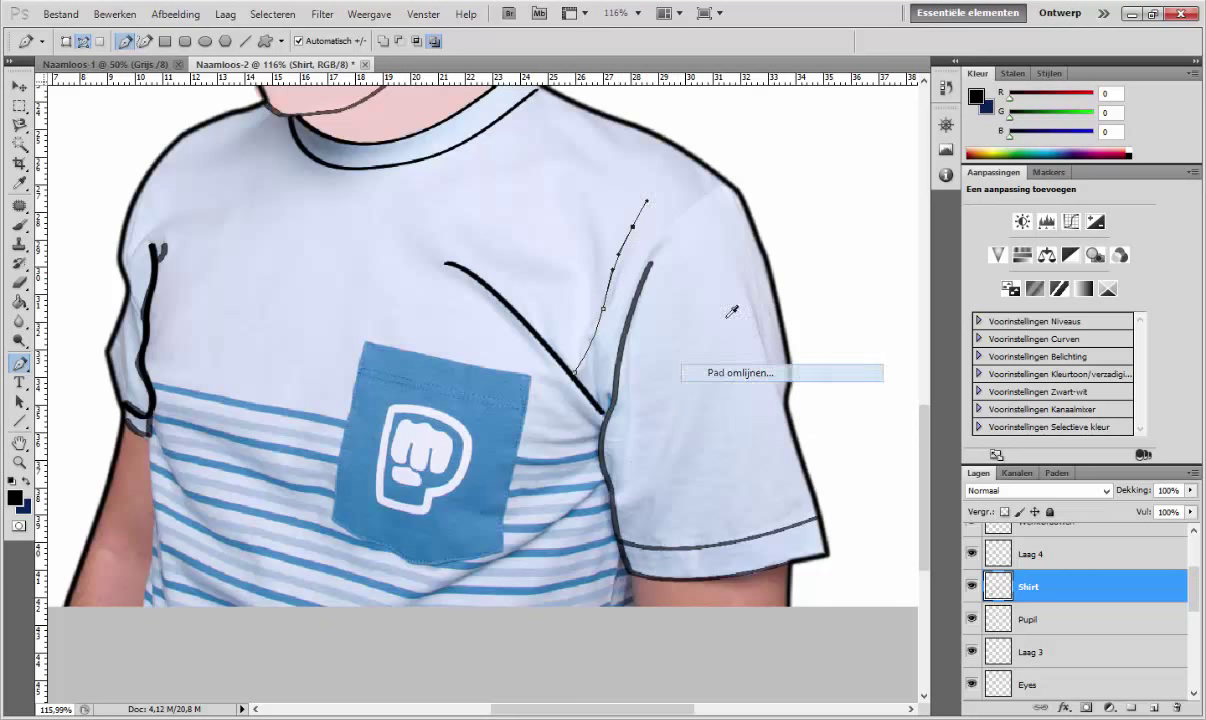
click(690, 352)
key(Return)
key(ctrl+0)
scroll(1080, 620, down, 5)
scroll(350, 638, up, 2)
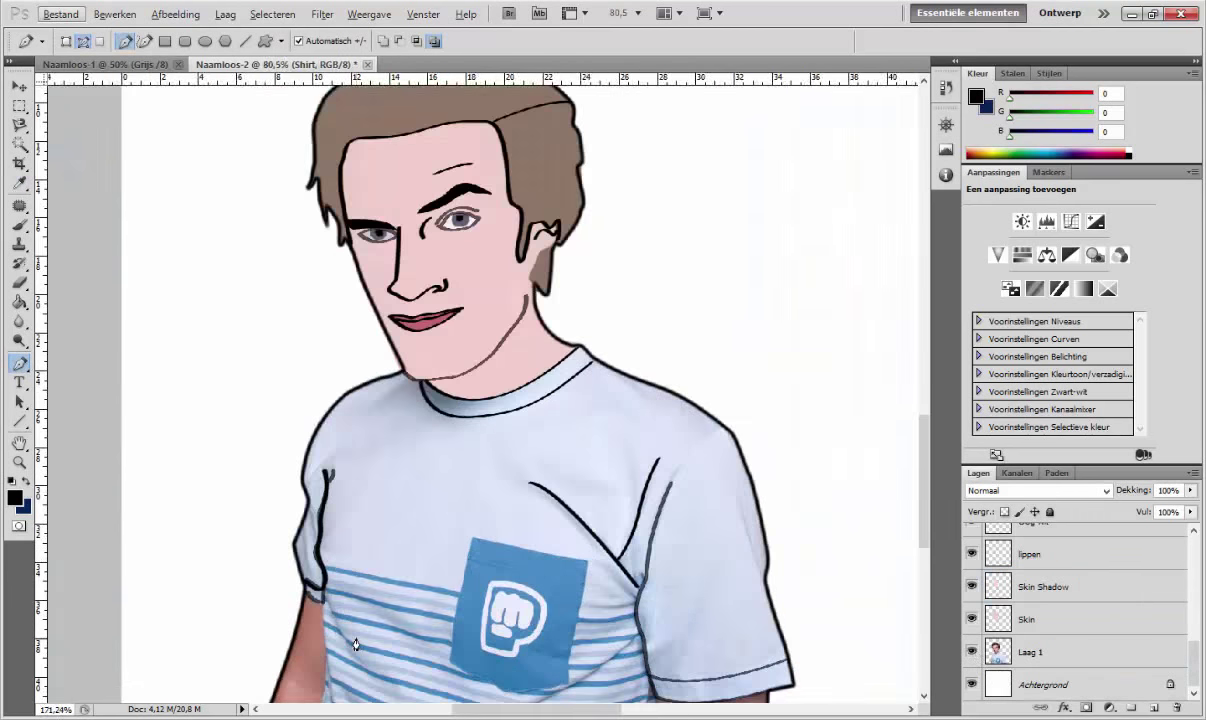
scroll(281, 627, up, 4)
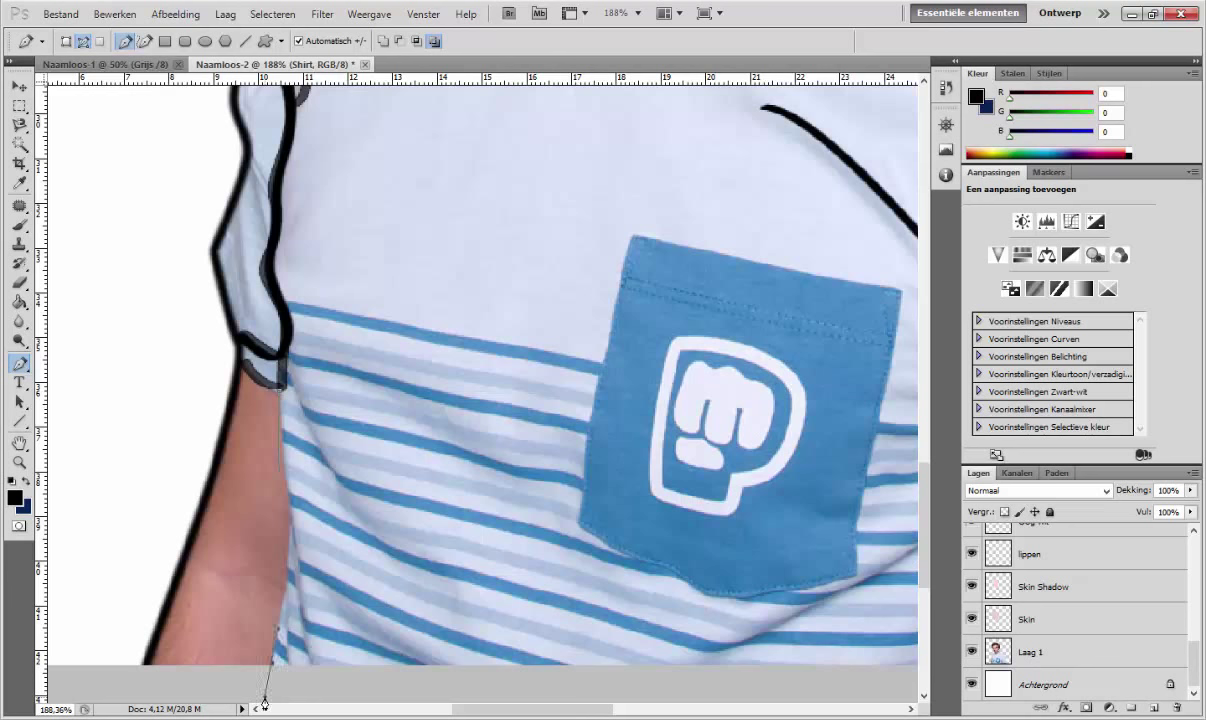
scroll(371, 517, down, 1)
scroll(525, 603, right, 5)
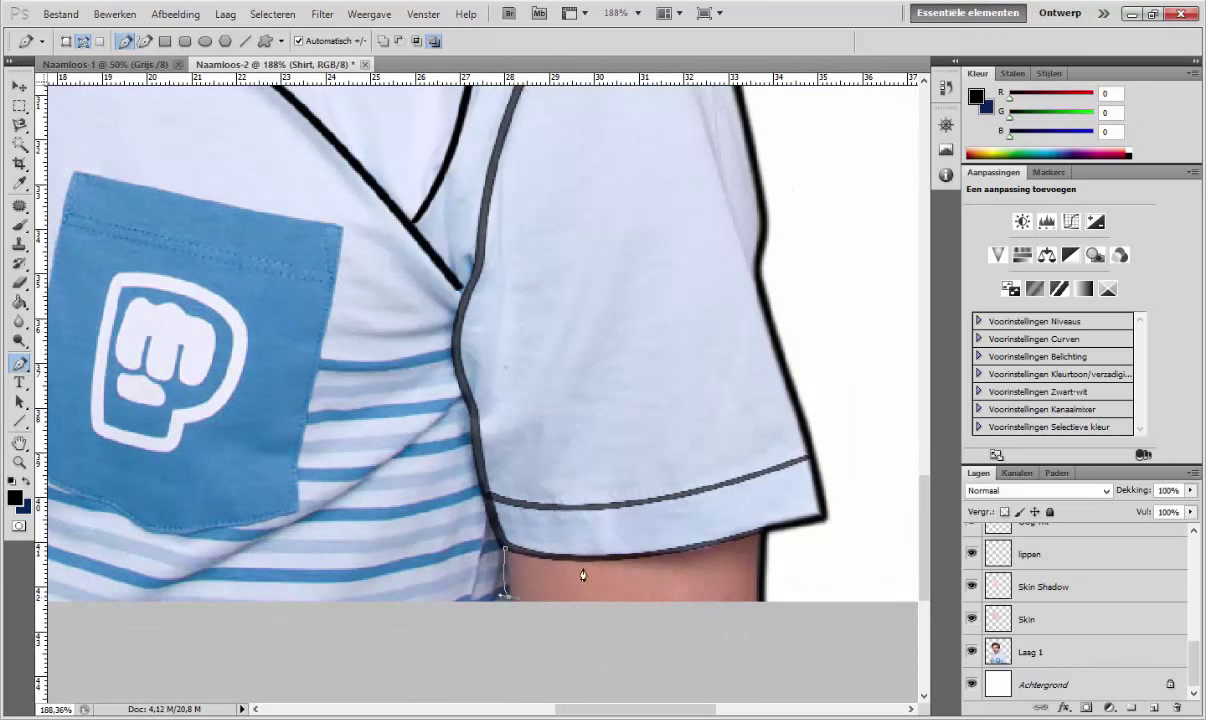
Step: Stroke the sleeve-edge path with the brush
right_click(560, 536)
right_click(671, 561)
key(Escape)
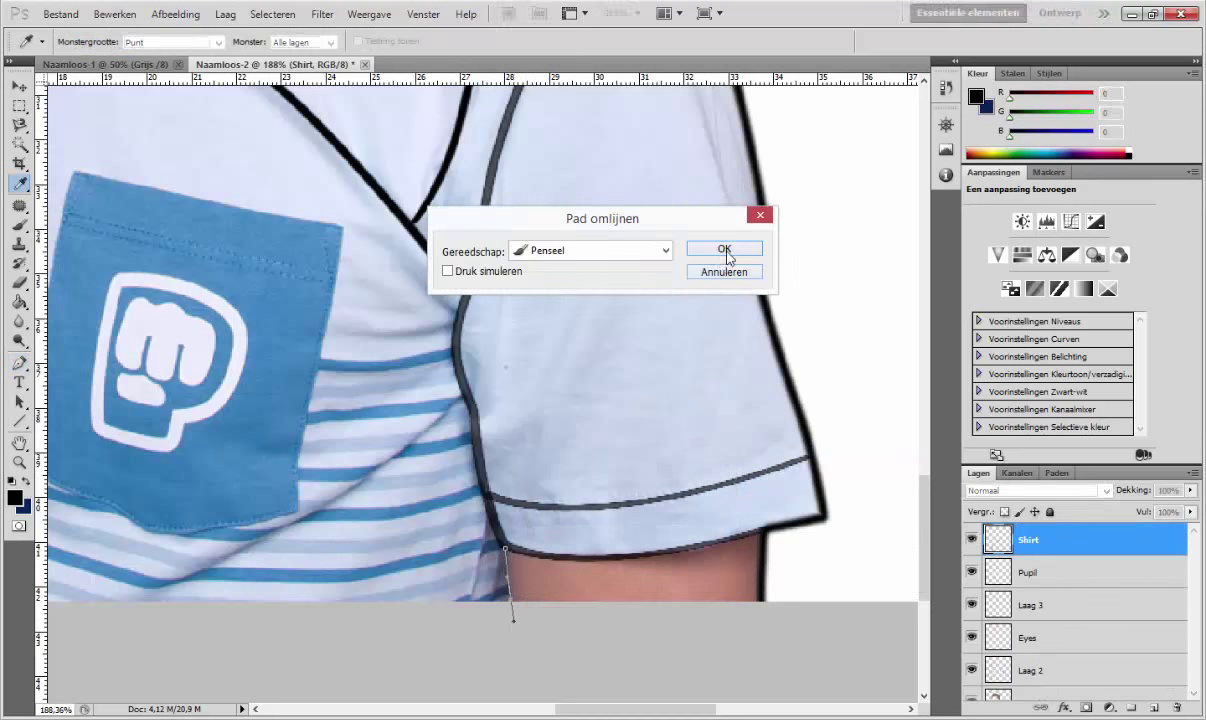
click(735, 252)
scroll(322, 593, left, 3)
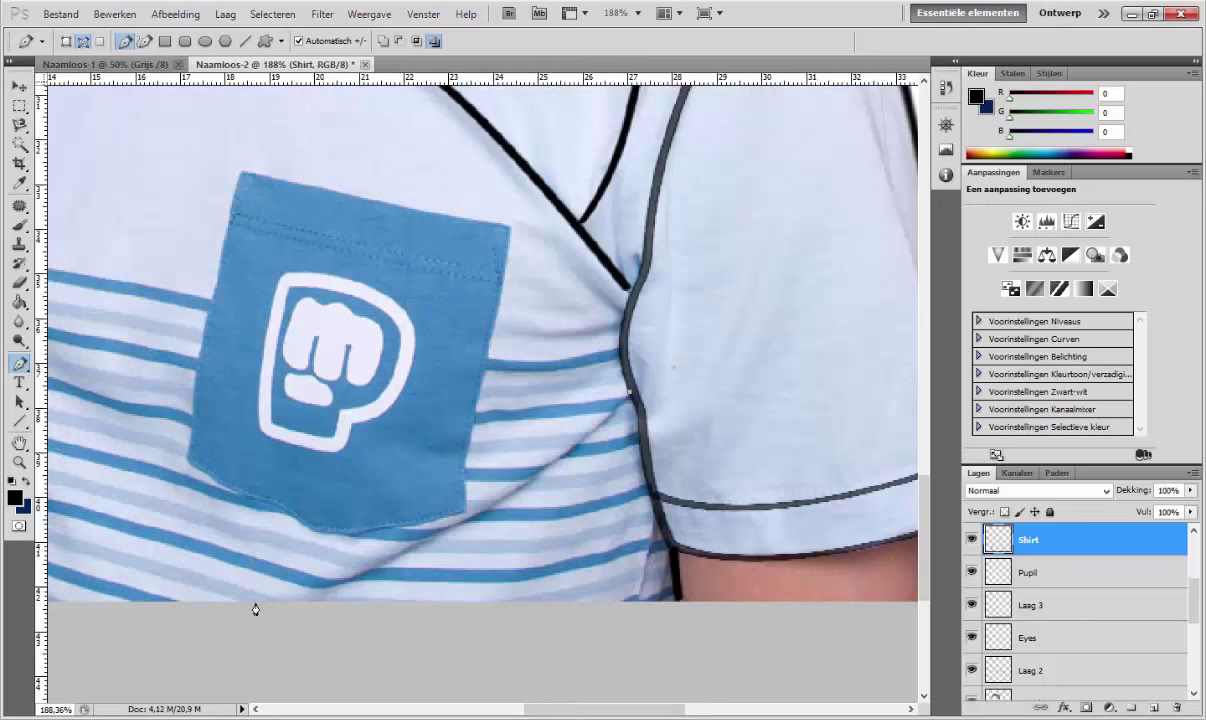
Step: Draw the curved chest fold path and hide the photo to check the outlines
drag(323, 587, 479, 549)
right_click(578, 457)
click(677, 486)
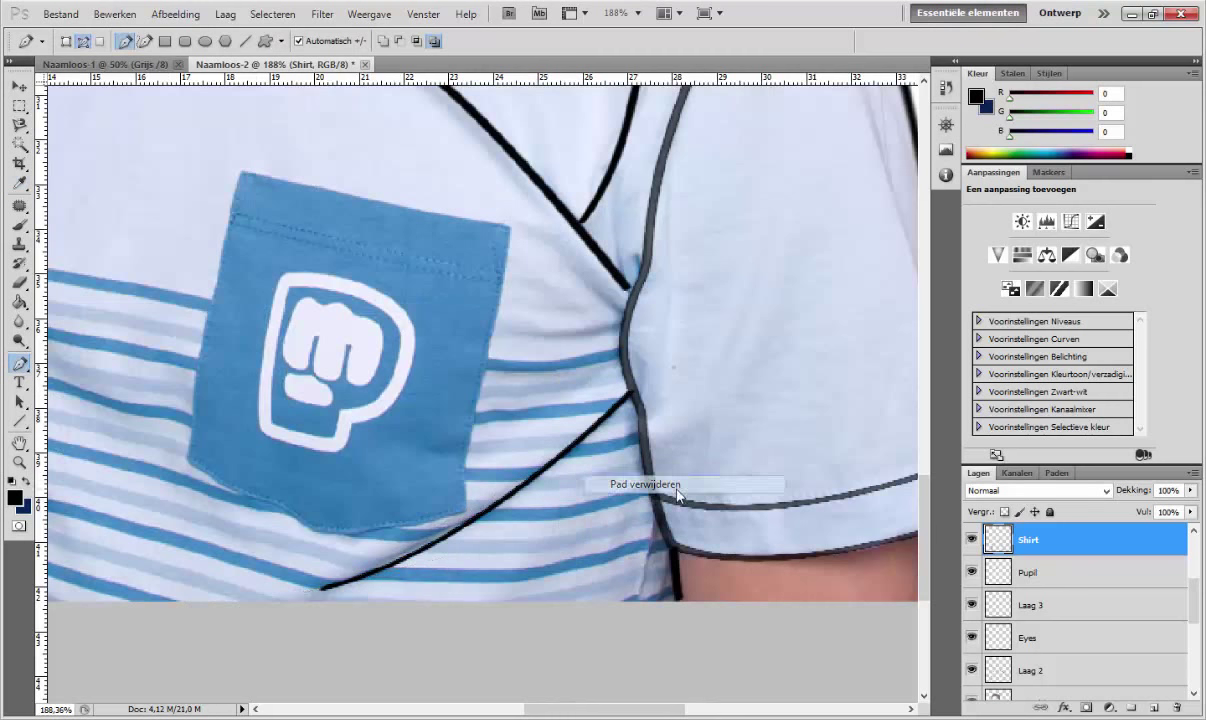
key(ctrl+0)
scroll(1080, 620, down, 5)
click(972, 670)
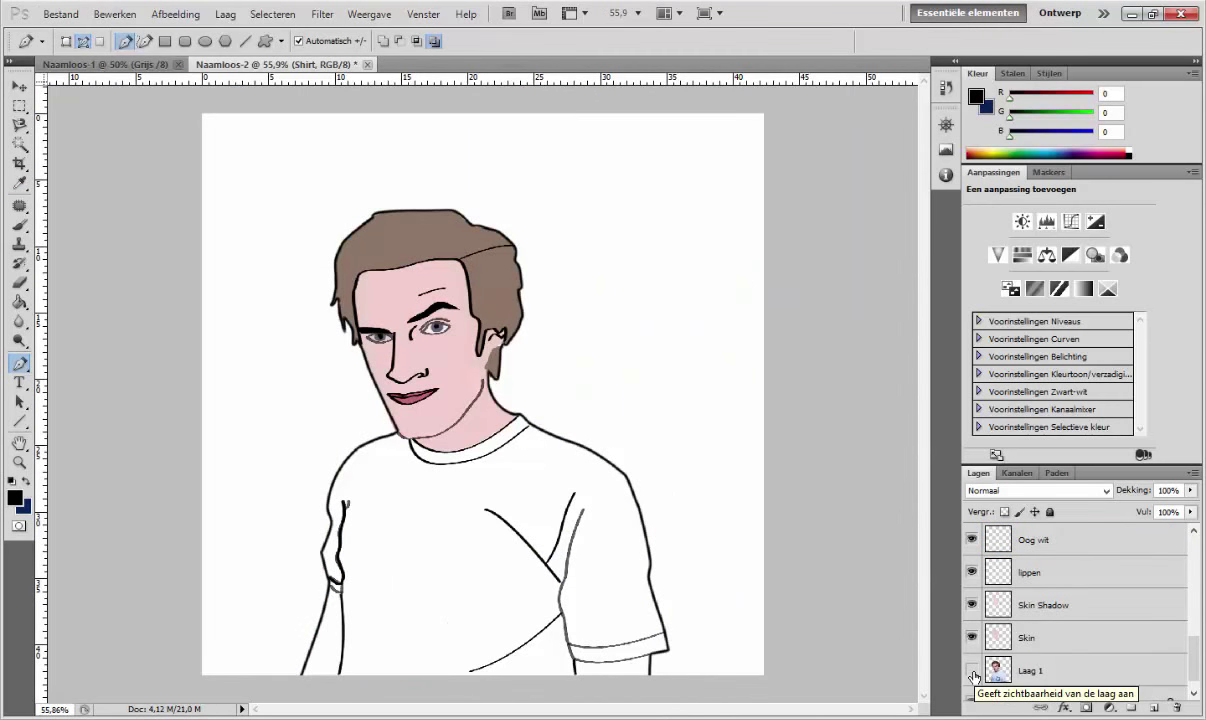
Step: Trace the chest pocket edges with a Pen path and finish the pocket outline
click(972, 670)
scroll(386, 651, up, 3)
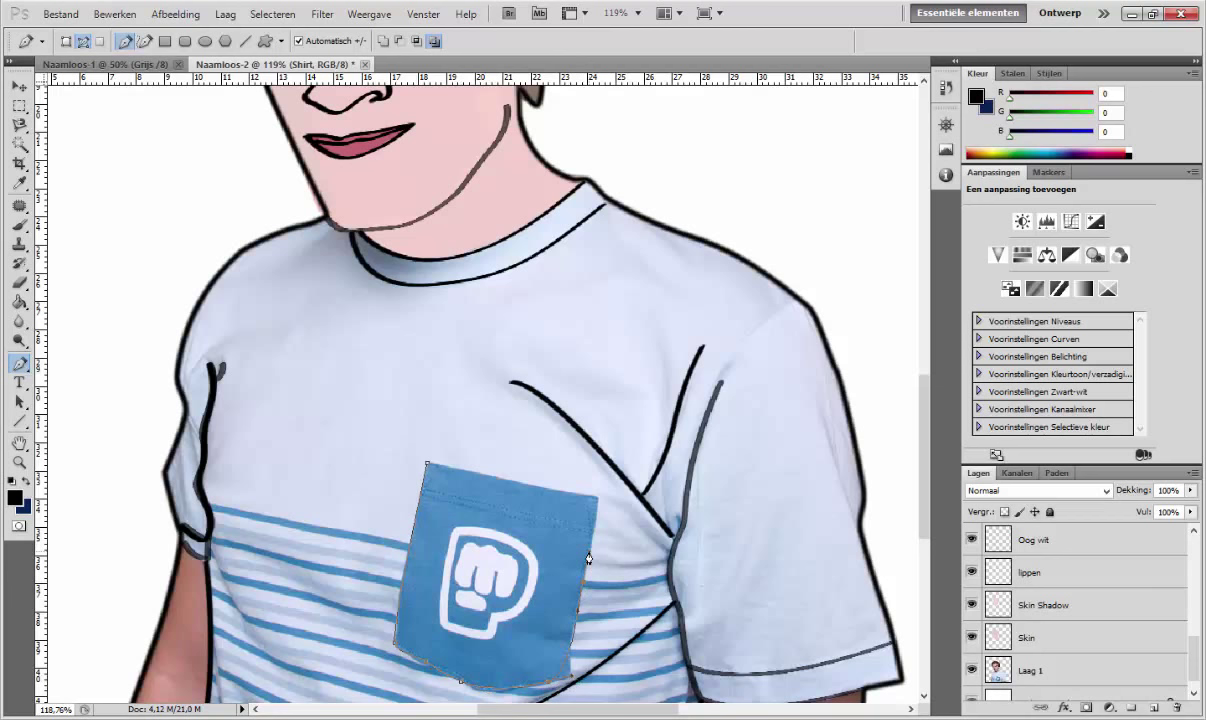
click(604, 481)
right_click(478, 468)
click(530, 580)
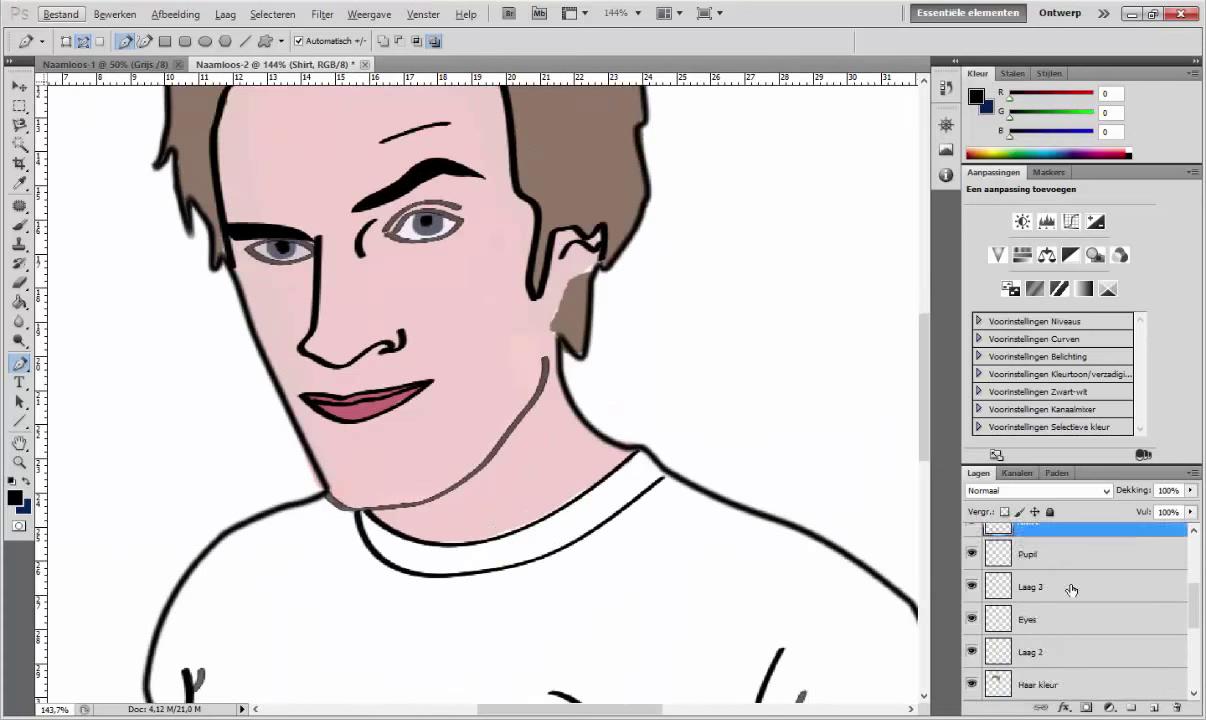
Step: Reopen the path options and toggle the photo layer to check the pocket outline
right_click(546, 315)
right_click(644, 279)
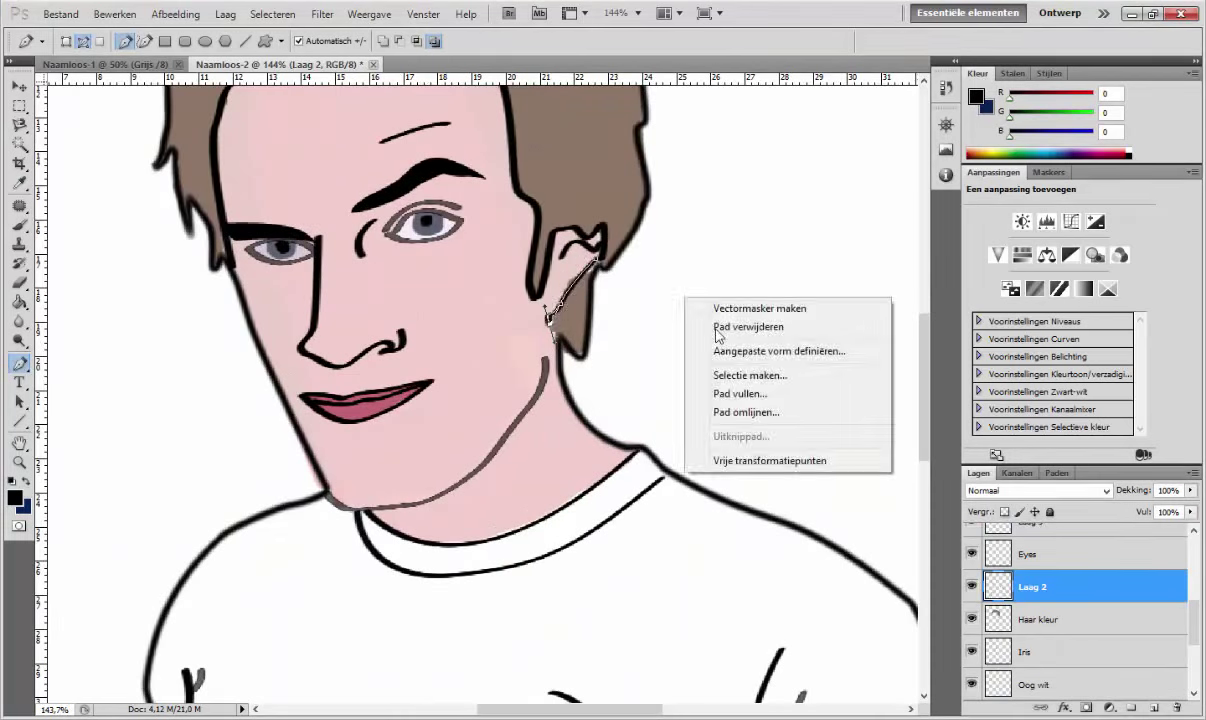
scroll(718, 346, down, 3)
scroll(718, 346, down, 5)
scroll(1004, 558, up, 2)
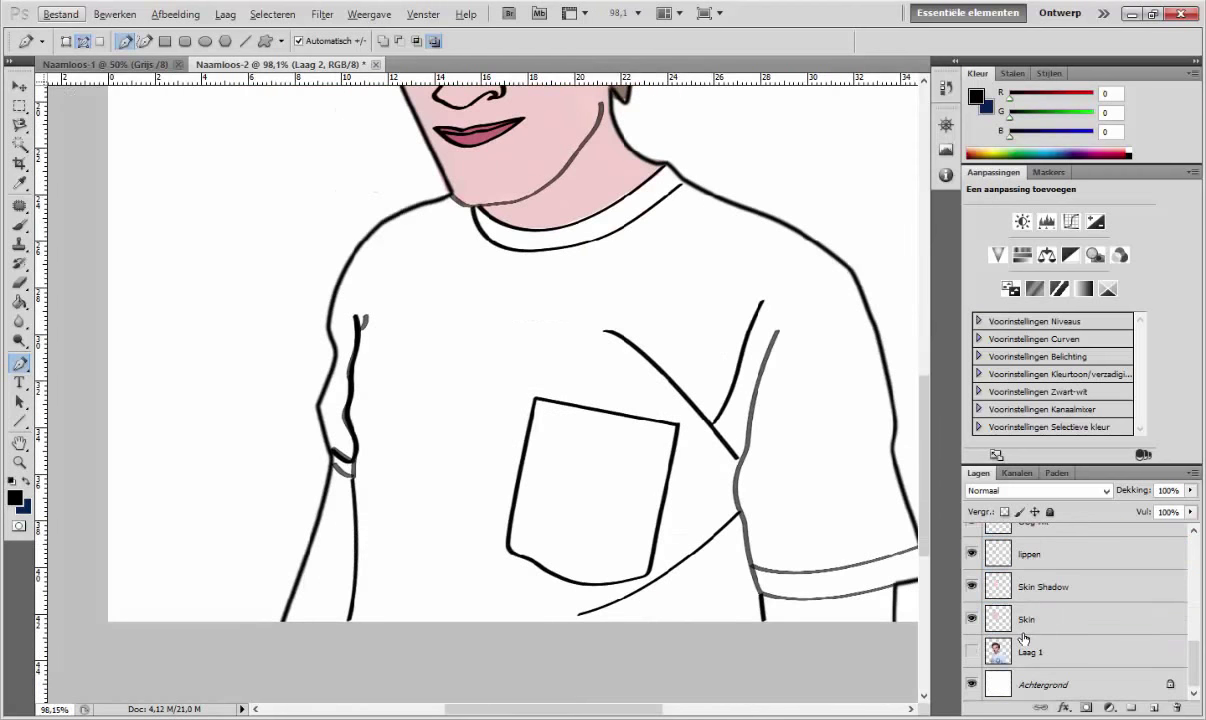
scroll(1004, 558, up, 1)
scroll(1004, 558, down, 2)
click(971, 651)
Step: Trace a closed path around the P logo's border and set white as the paint colour
scroll(620, 510, up, 2)
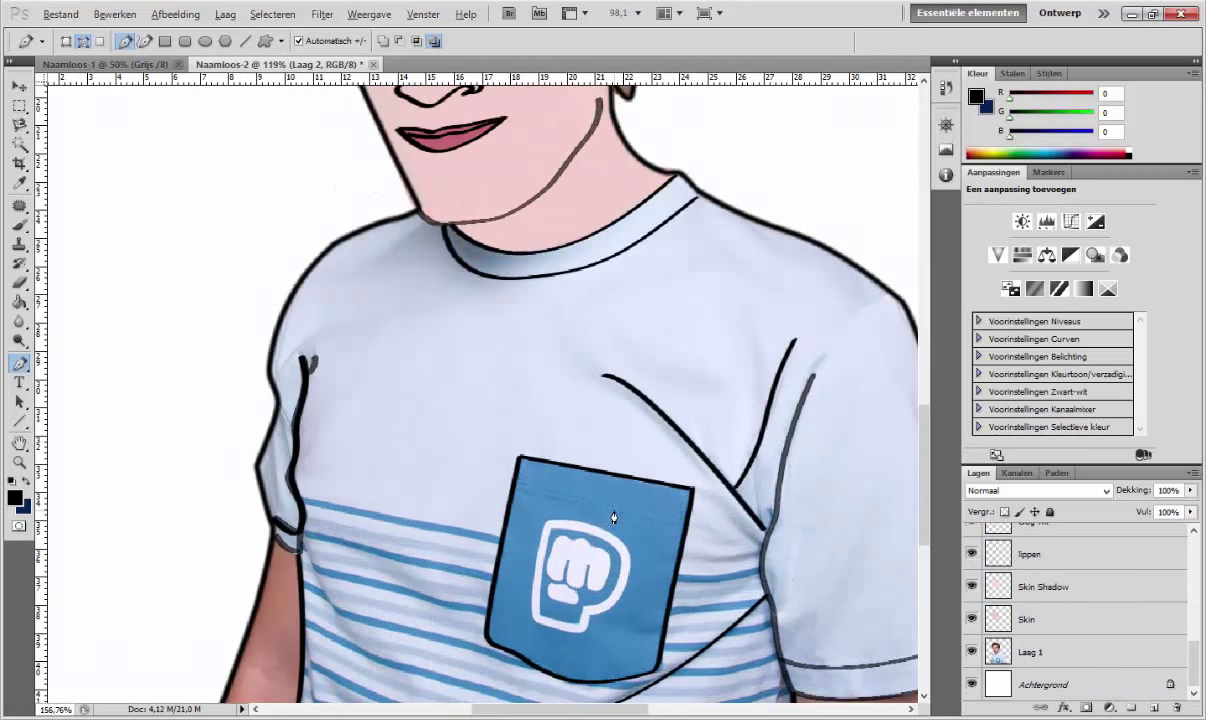
scroll(767, 520, up, 5)
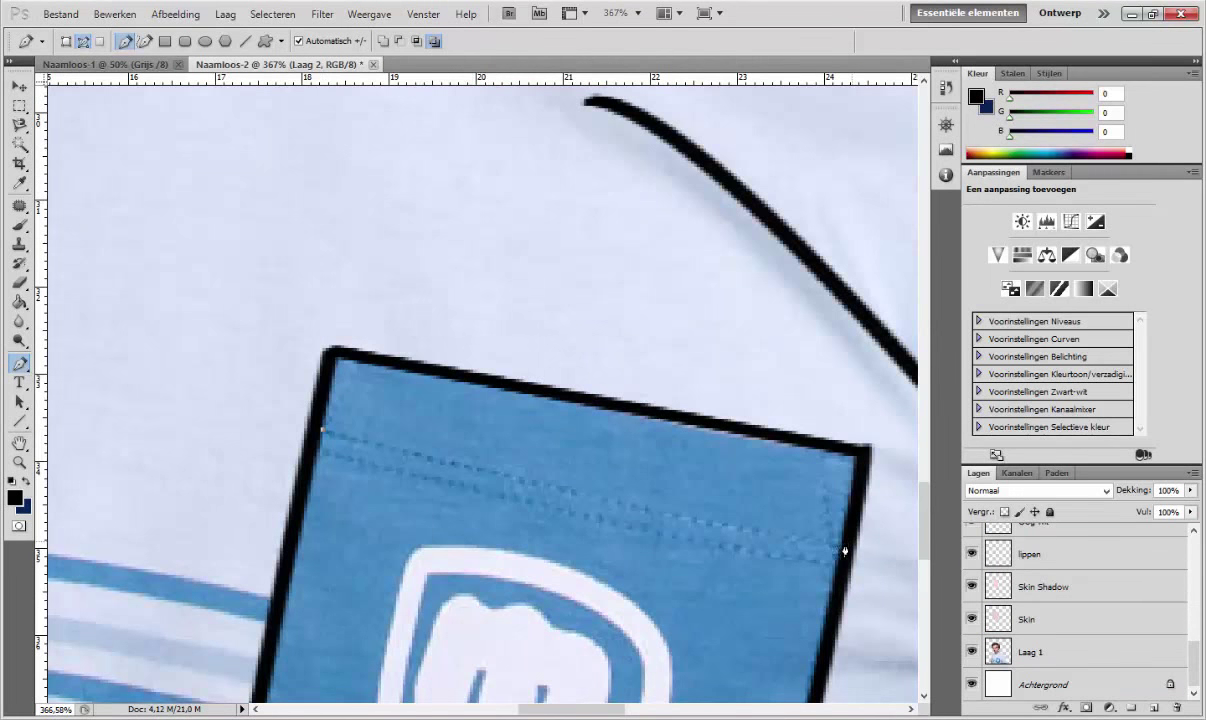
scroll(409, 278, down, 3)
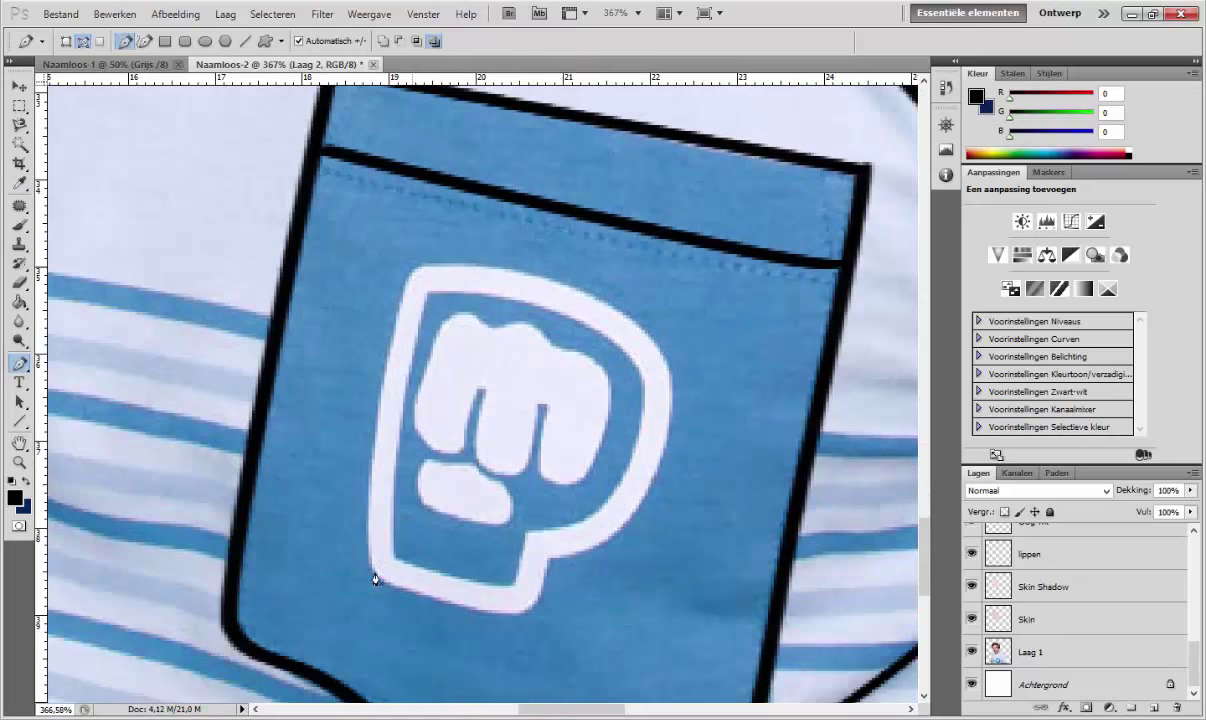
drag(375, 572, 398, 580)
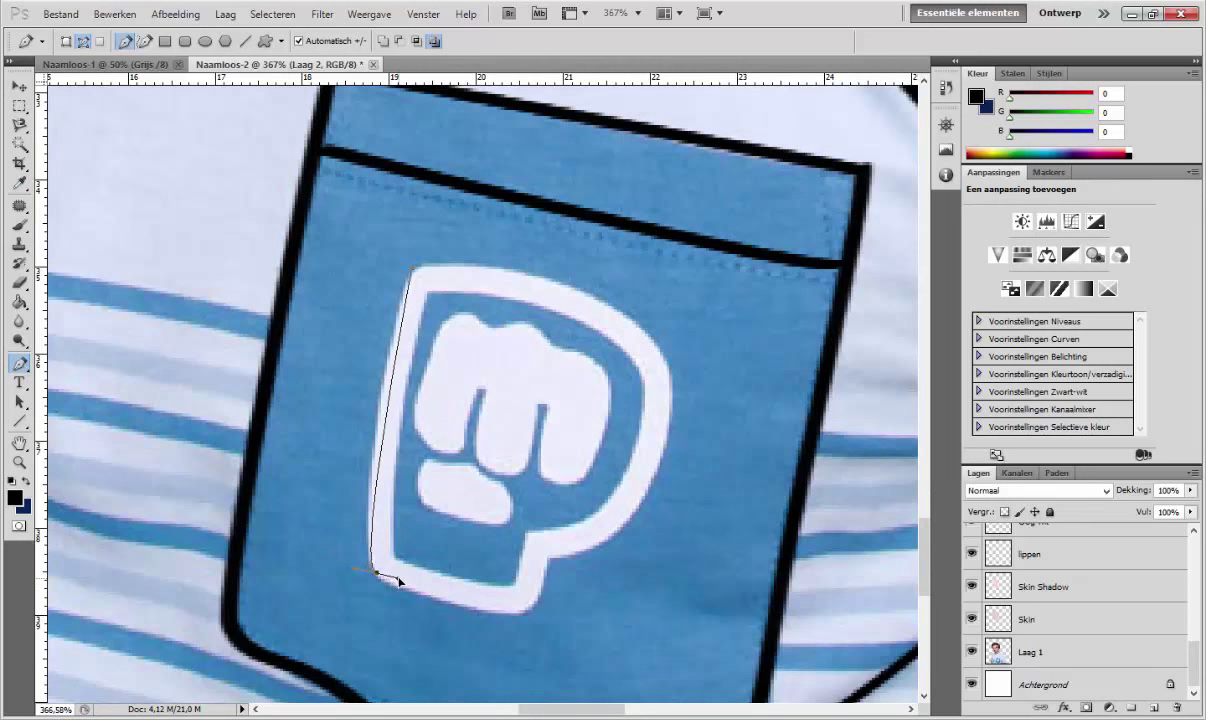
drag(498, 602, 522, 597)
drag(657, 421, 669, 295)
click(537, 301)
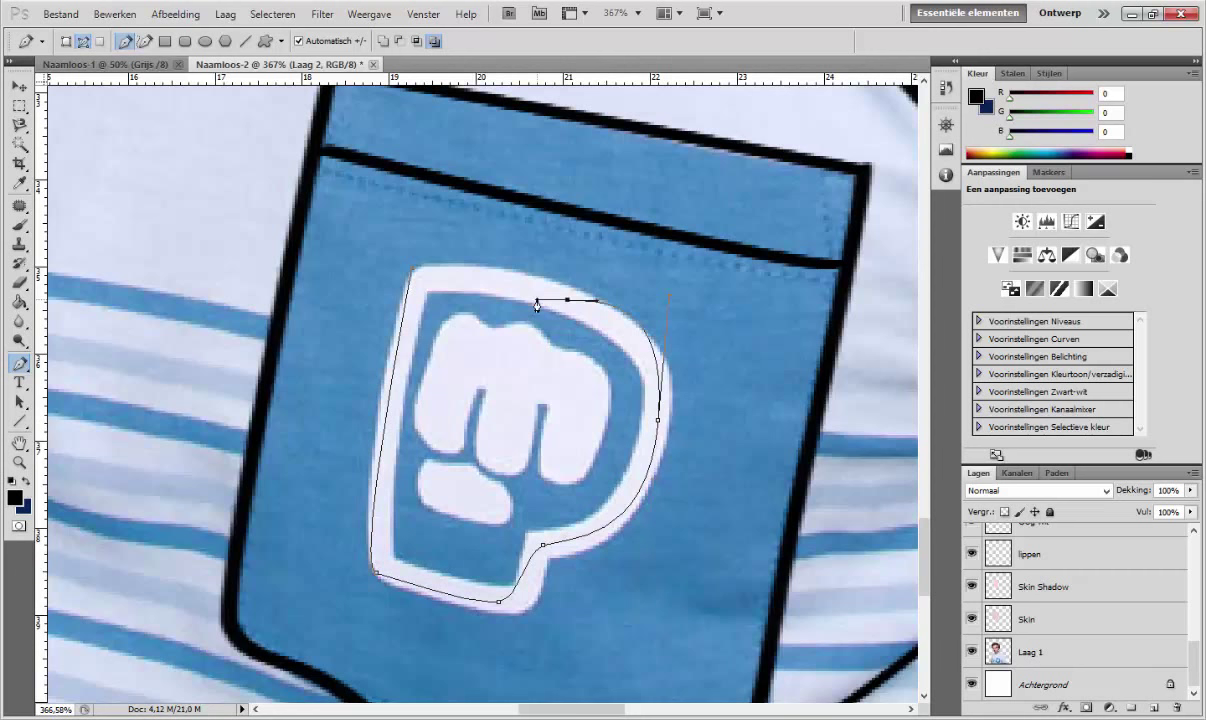
drag(537, 300, 565, 299)
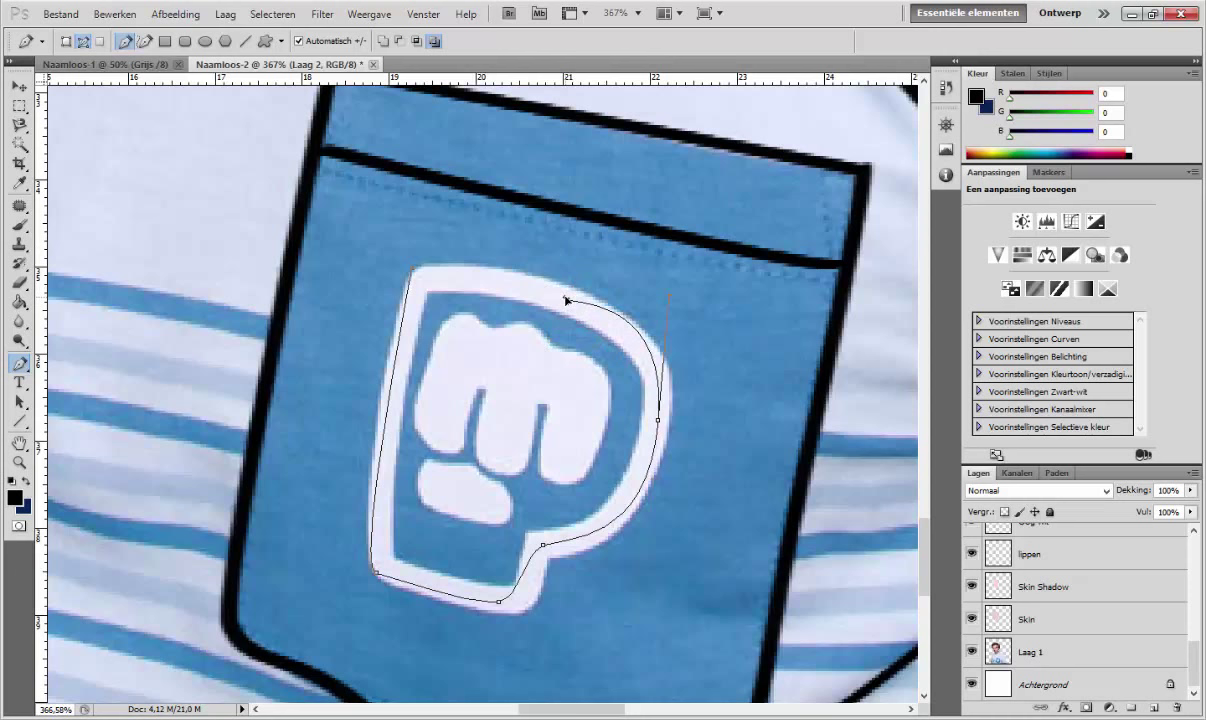
click(414, 269)
right_click(522, 331)
click(578, 422)
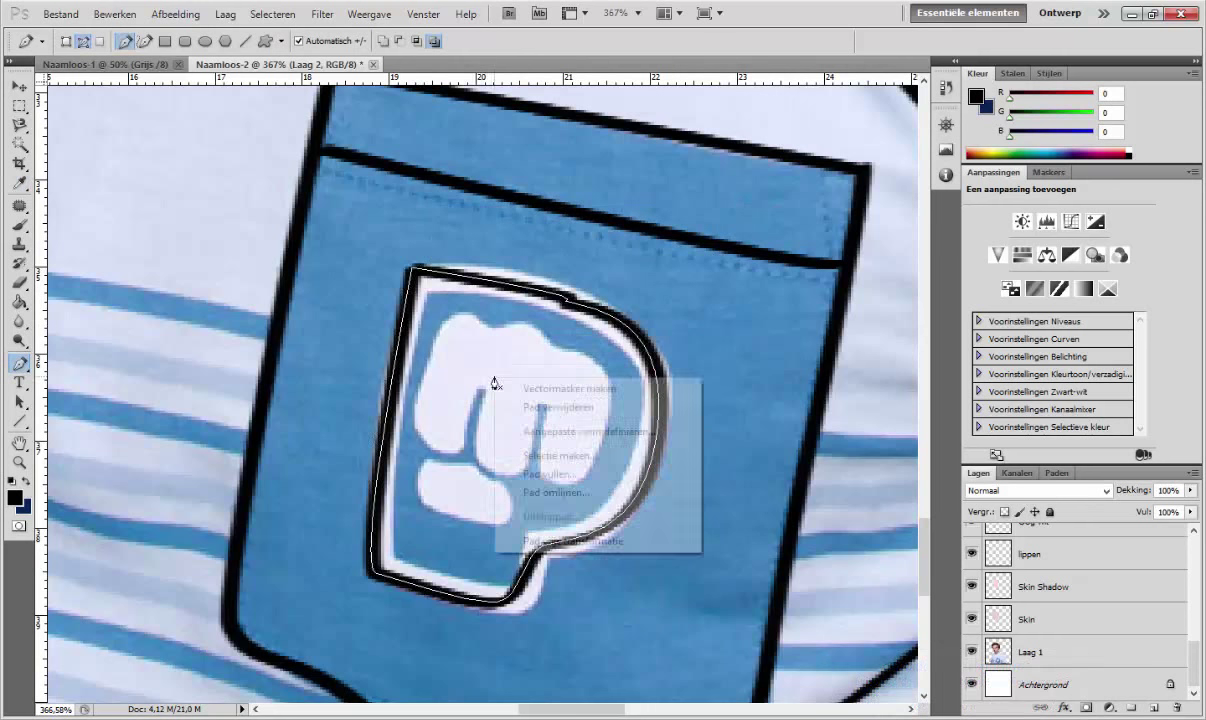
key(Return)
Step: Apply the white logo border, check it with the photo hidden, and select the Shirt layer
click(748, 259)
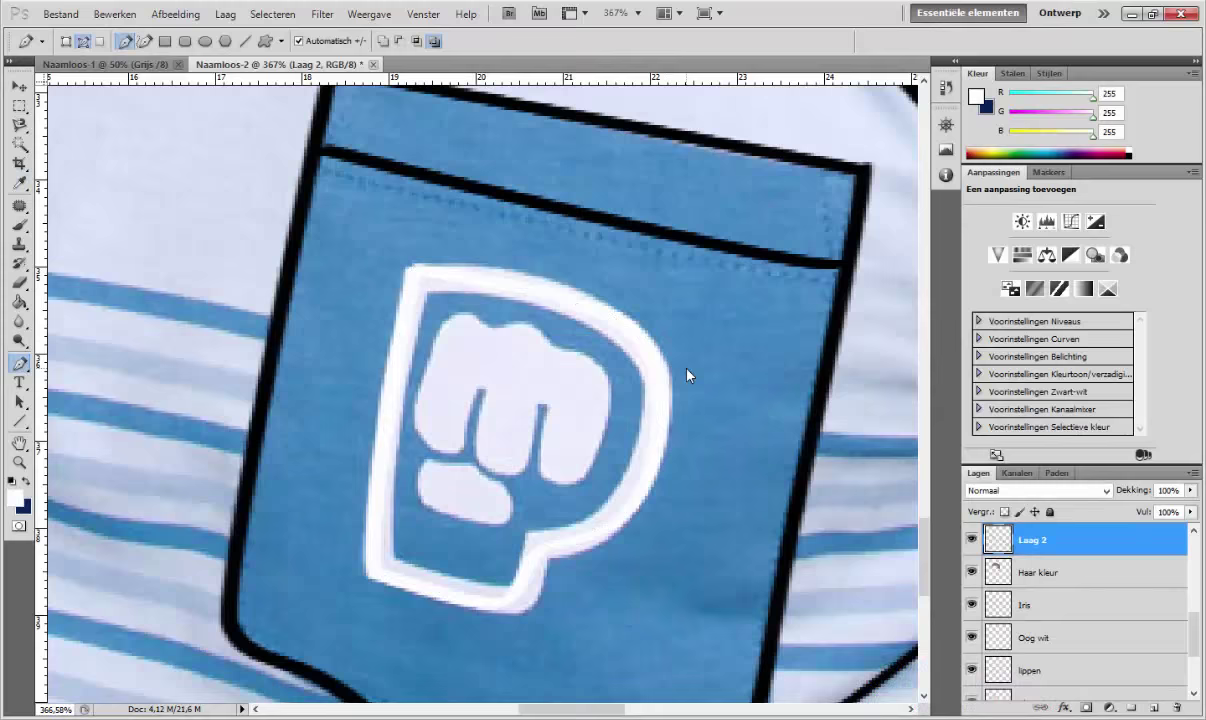
scroll(1075, 600, down, 3)
click(971, 671)
click(1008, 680)
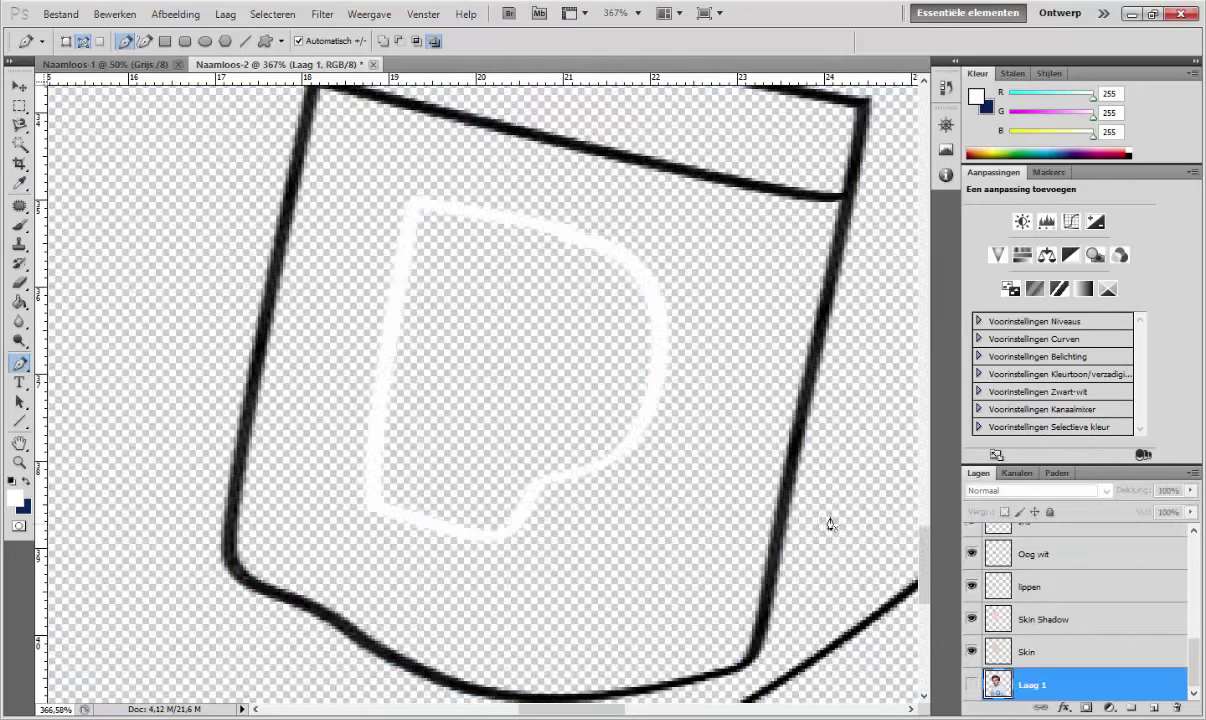
scroll(826, 520, down, 3)
scroll(826, 520, down, 2)
scroll(568, 512, up, 3)
scroll(568, 512, up, 4)
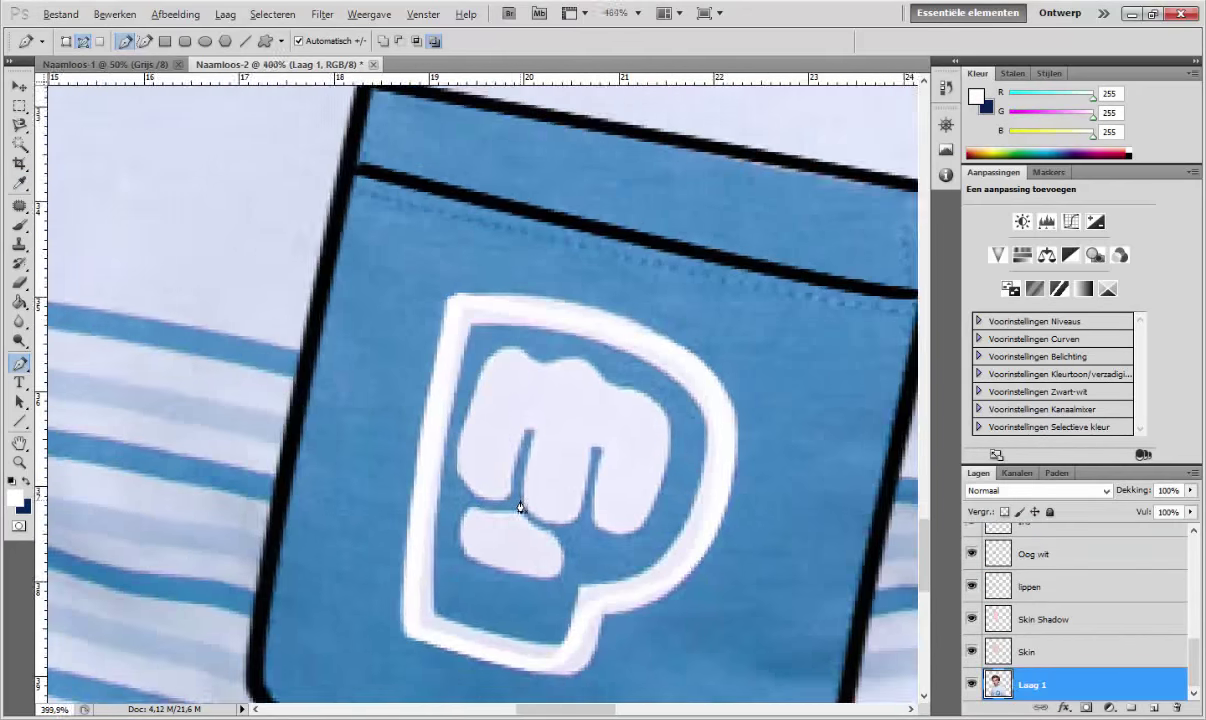
click(1063, 590)
scroll(1105, 604, up, 3)
click(1075, 553)
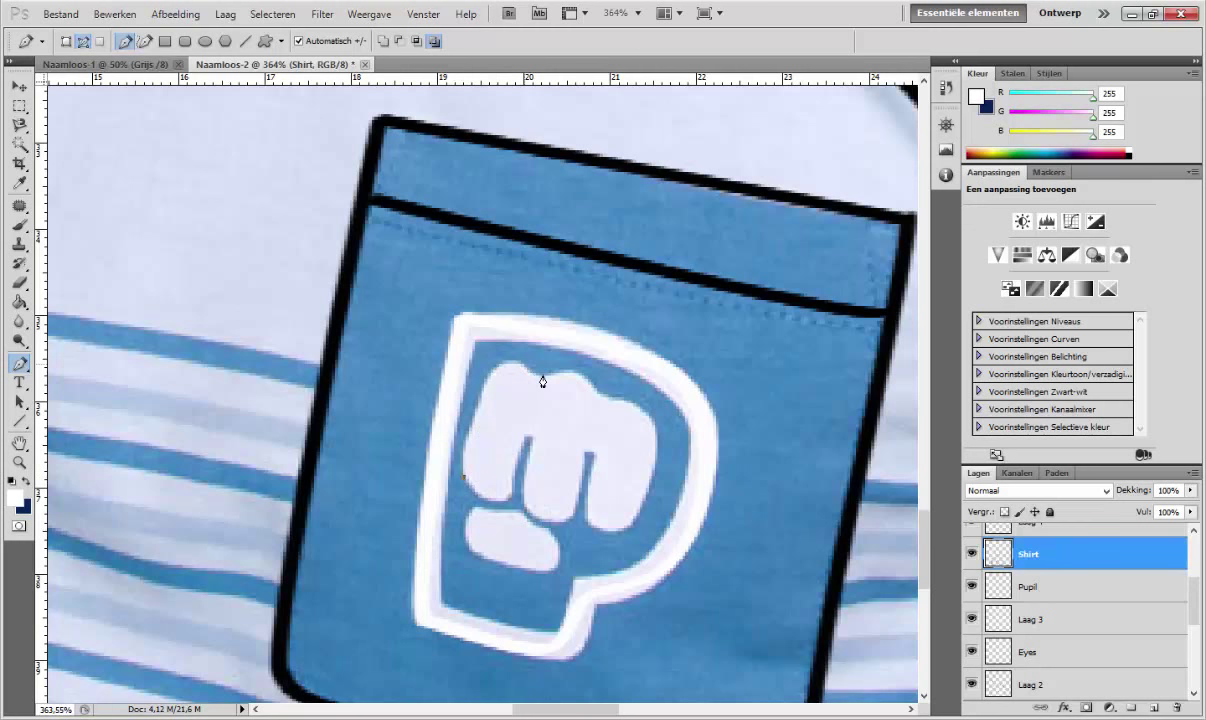
Step: Trace a path around the fist inside the logo, cancelling the stroke settings
drag(543, 381, 571, 380)
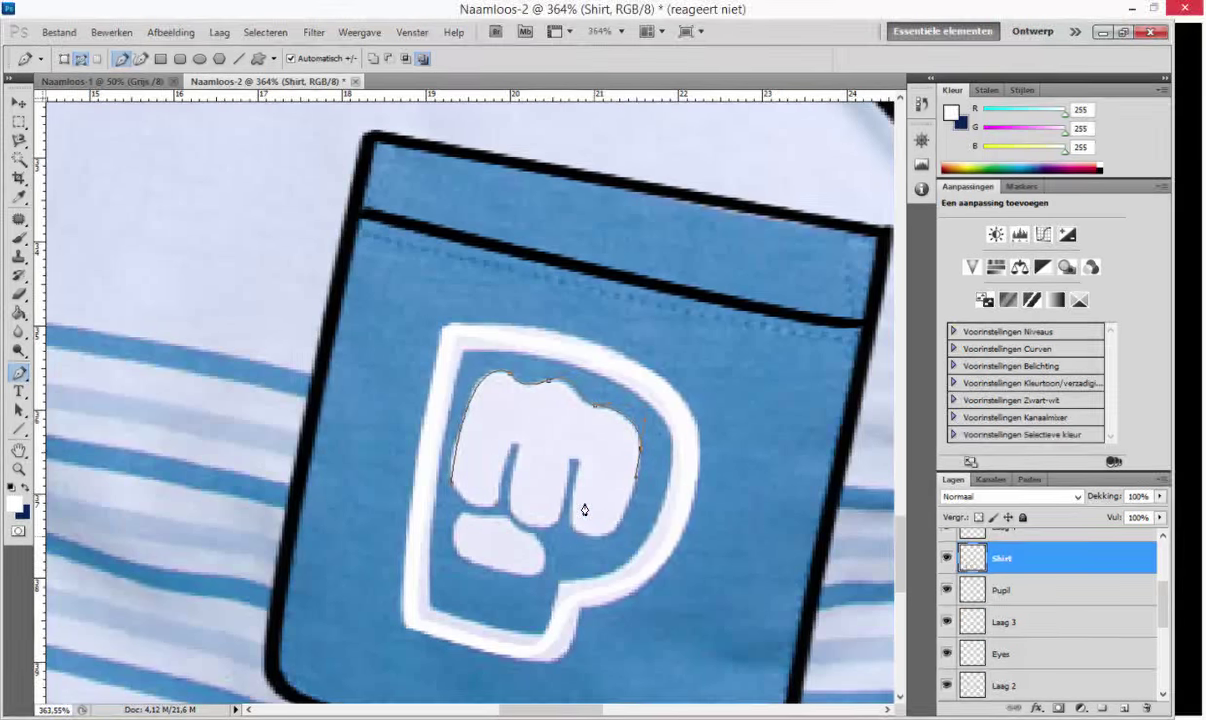
click(610, 530)
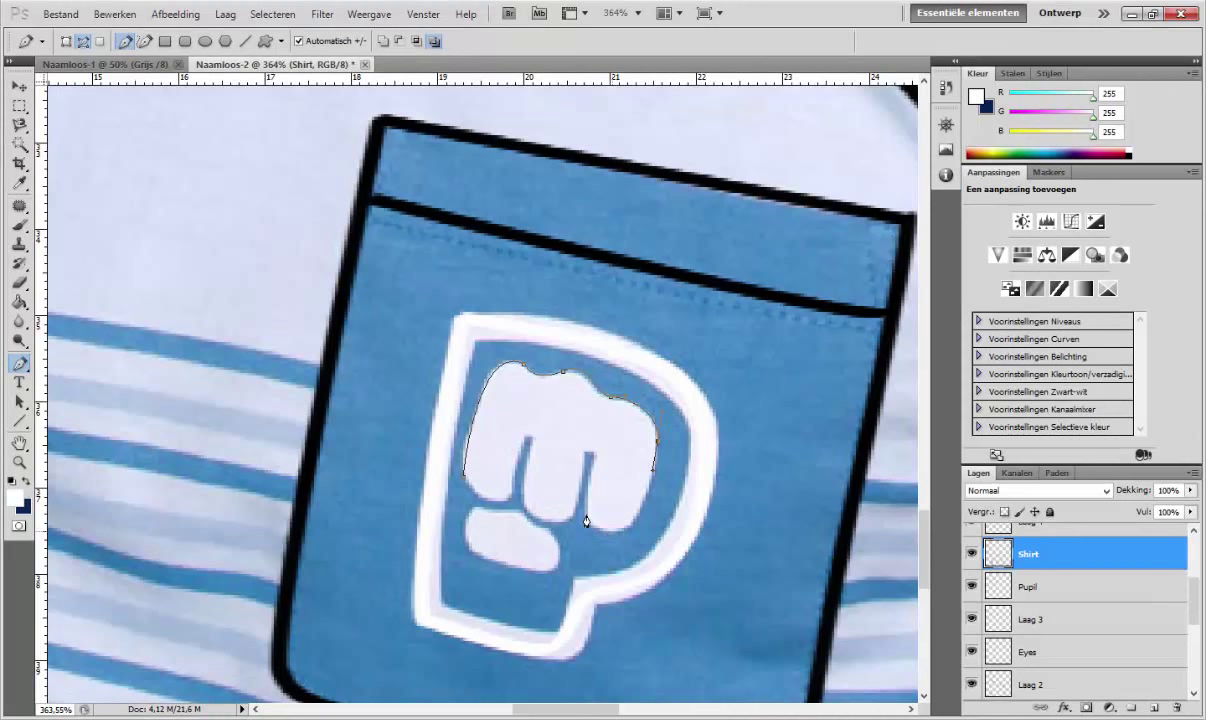
right_click(591, 466)
click(660, 535)
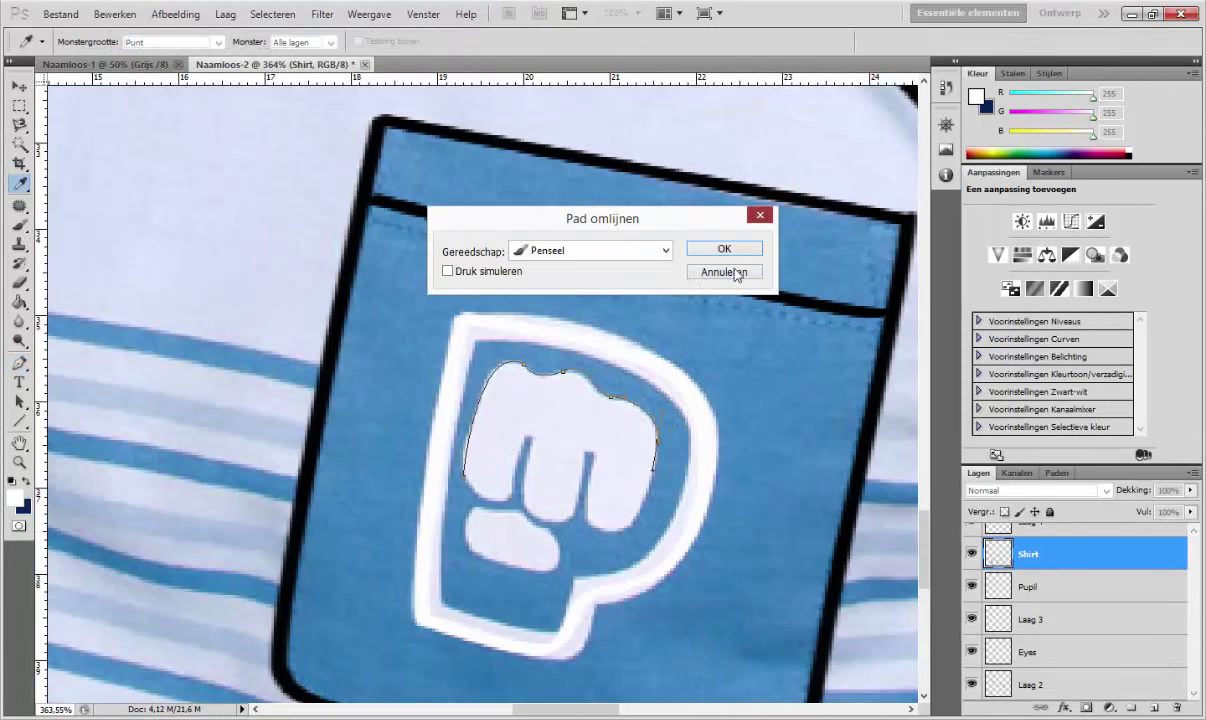
click(712, 270)
right_click(590, 470)
click(660, 535)
click(748, 255)
Step: Brush the fist and thumb area inside the logo solid white
key(b)
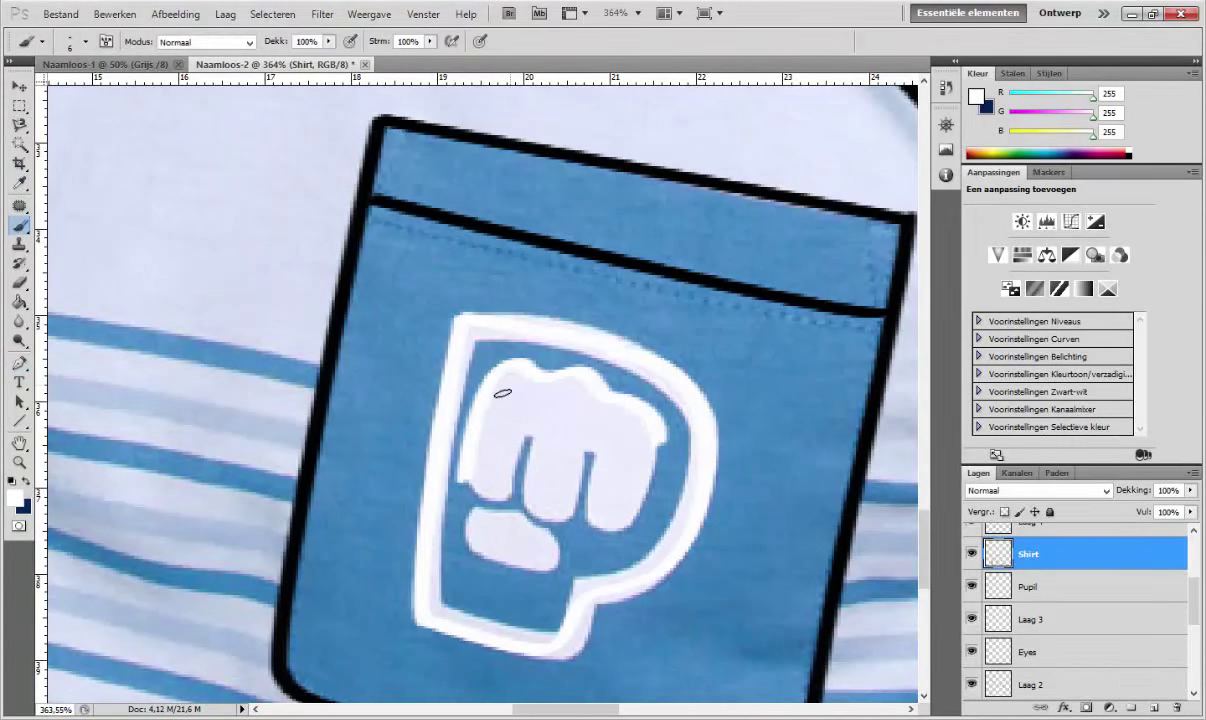
mouse_move(498, 376)
mouse_down()
mouse_move(502, 461)
mouse_move(506, 412)
mouse_move(538, 469)
mouse_move(598, 450)
mouse_move(649, 464)
mouse_move(635, 423)
mouse_move(565, 450)
mouse_move(606, 401)
mouse_move(561, 395)
mouse_move(604, 455)
mouse_up()
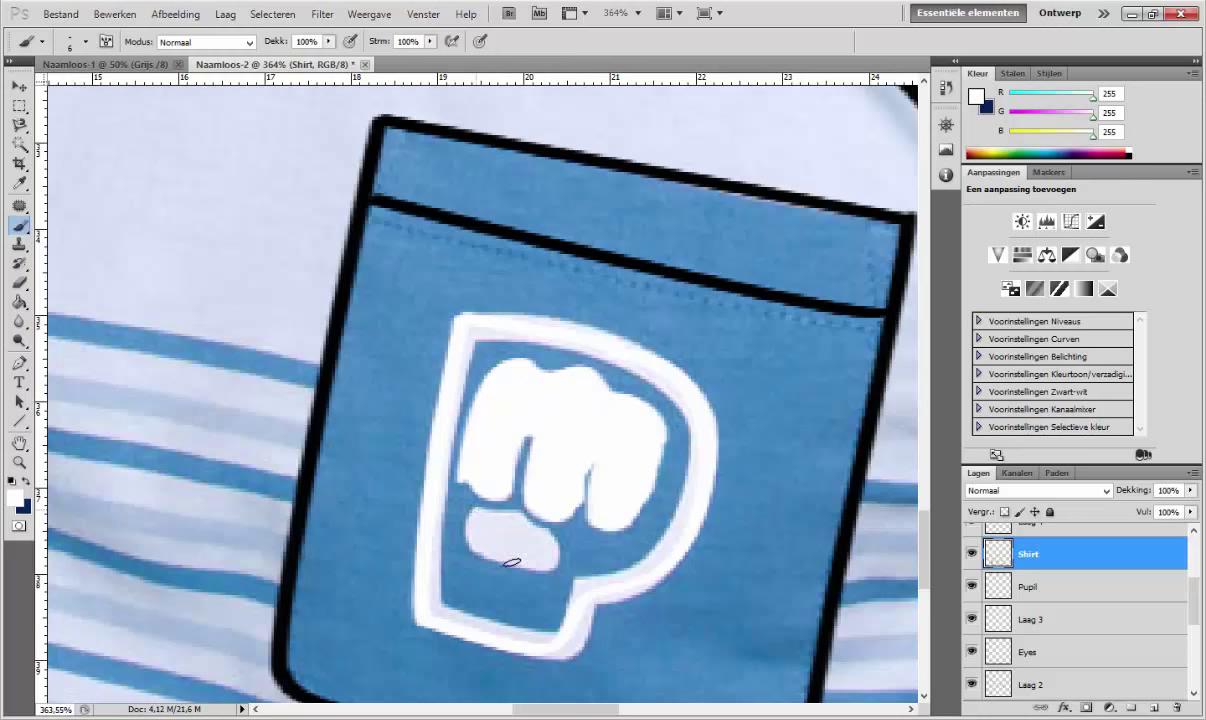
mouse_move(481, 504)
mouse_down()
mouse_move(530, 500)
mouse_move(520, 534)
mouse_up()
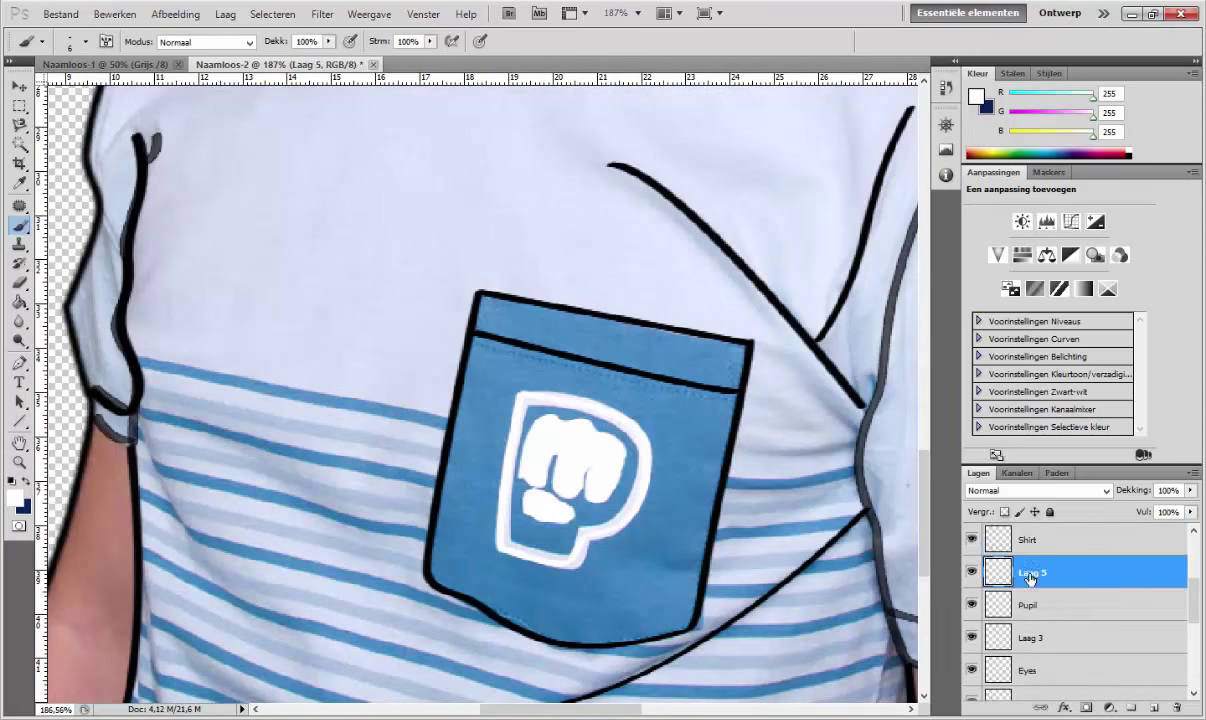
Step: Name the new layer blauw, sample the pocket blue, and paint the pocket flat blue
text(blauw)
key(Return)
alt+click(489, 389)
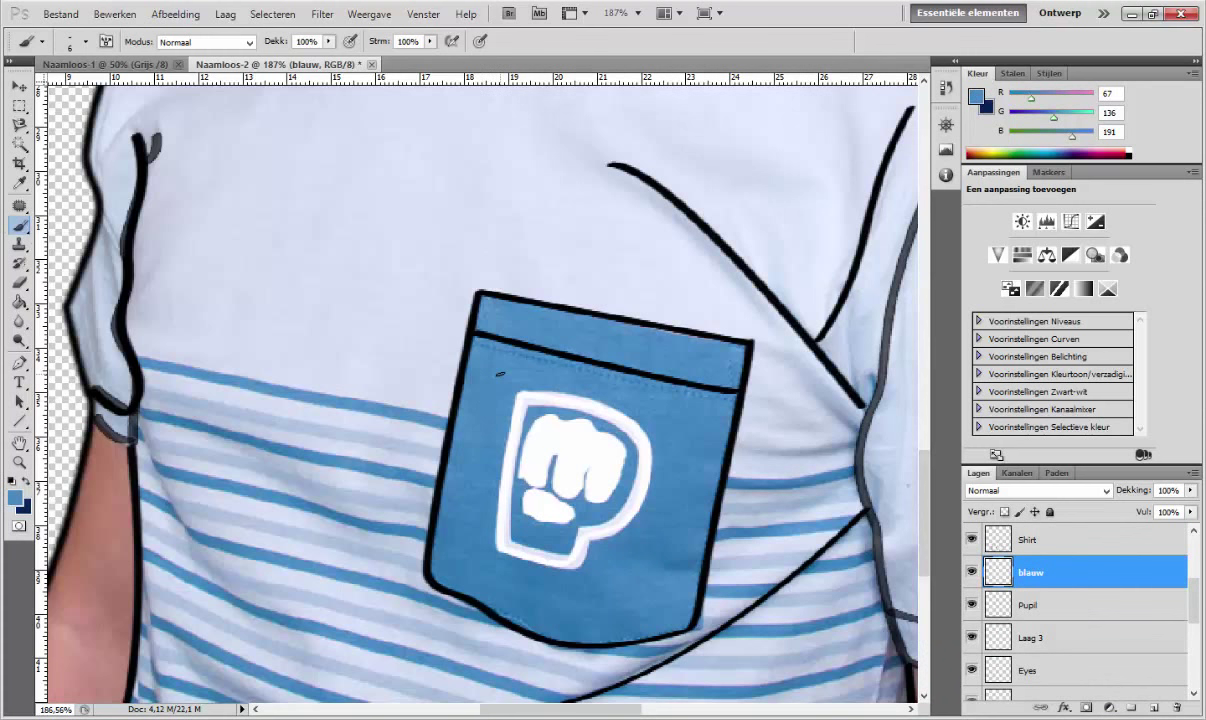
scroll(1080, 600, down, 5)
click(971, 684)
mouse_move(490, 360)
mouse_down()
mouse_move(489, 451)
mouse_move(638, 498)
mouse_move(546, 420)
mouse_move(498, 318)
mouse_move(613, 627)
mouse_move(403, 444)
mouse_move(755, 340)
mouse_up()
Step: Erase the blue that spills past the pocket's left and top edges
key(e)
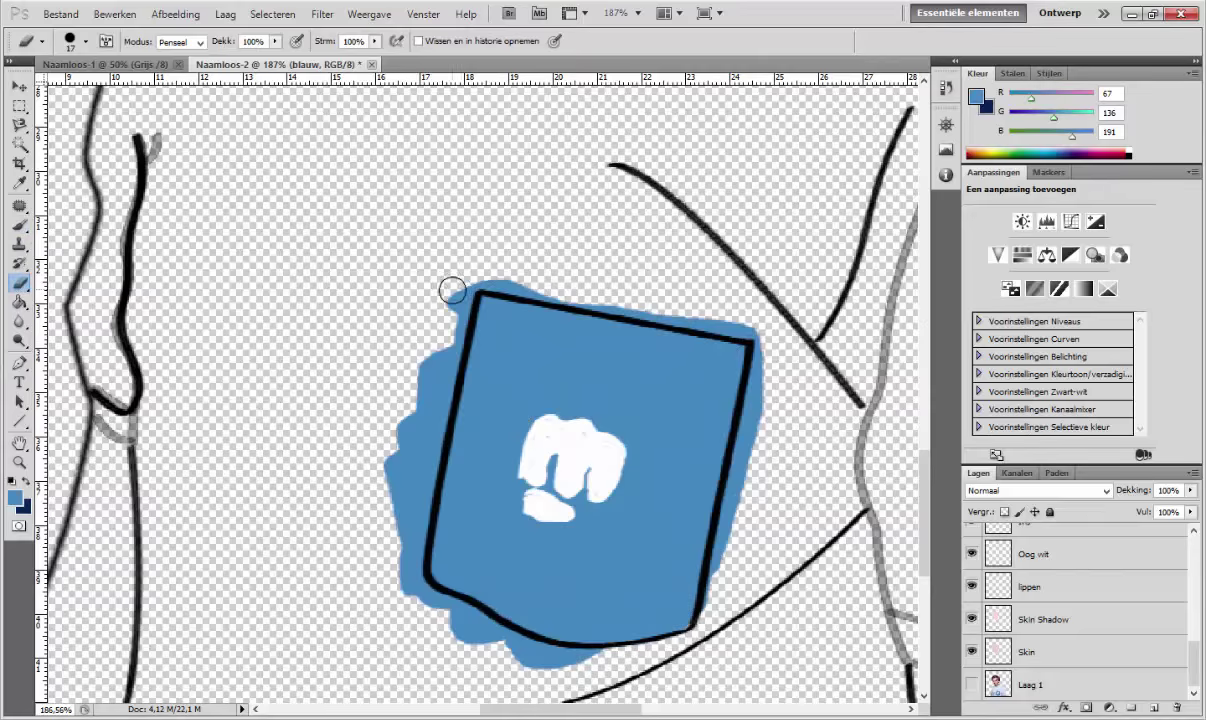
drag(457, 302, 420, 600)
key(ctrl+z)
mouse_move(440, 320)
mouse_down()
mouse_move(413, 408)
mouse_move(530, 277)
mouse_move(762, 380)
mouse_up()
key(ctrl+z)
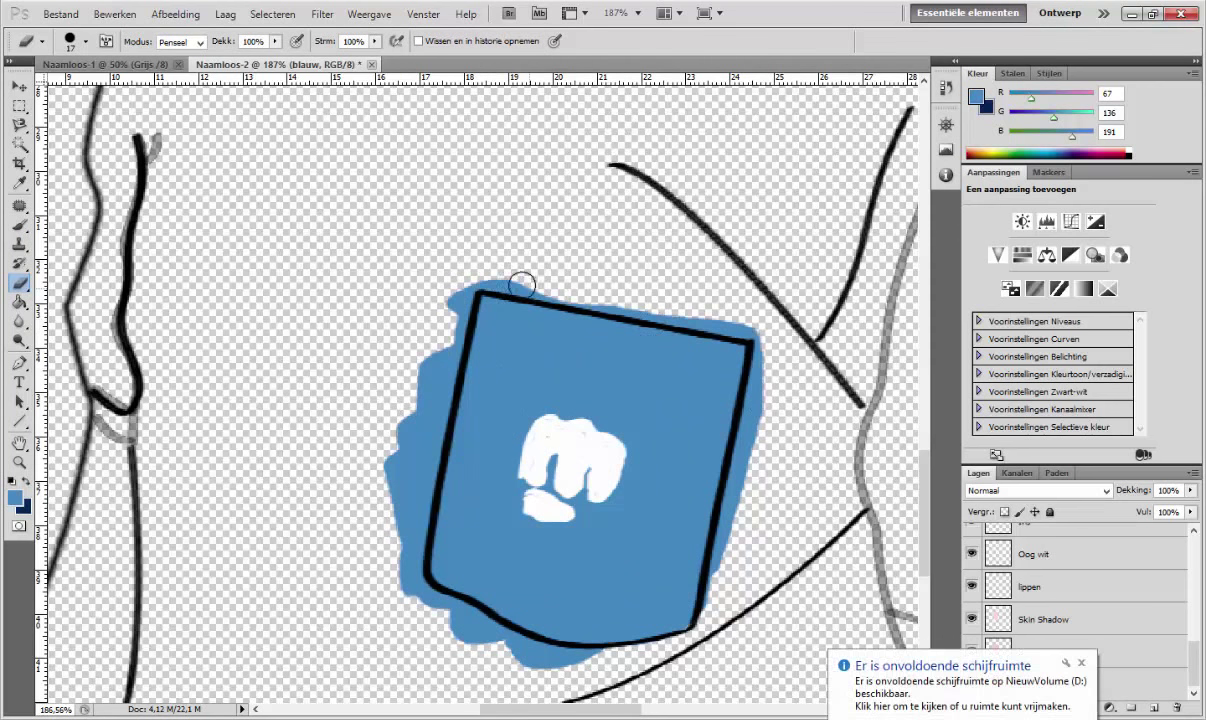
mouse_move(503, 269)
mouse_down()
mouse_move(622, 304)
mouse_move(764, 375)
mouse_move(743, 463)
mouse_move(627, 651)
mouse_move(398, 428)
mouse_move(436, 390)
mouse_move(433, 603)
mouse_move(474, 619)
mouse_move(466, 344)
mouse_up()
Step: Move the blauw layer beneath Laag 2 in the layer stack
key(b)
click(86, 41)
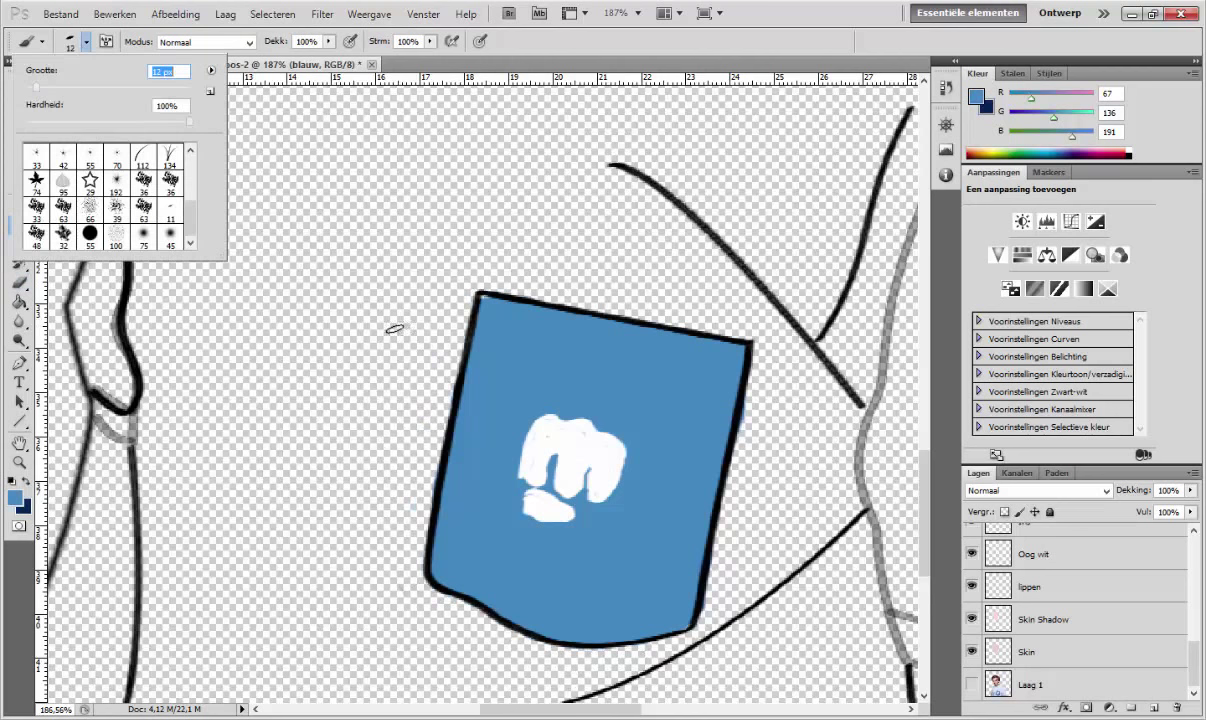
key(Return)
click(1040, 619)
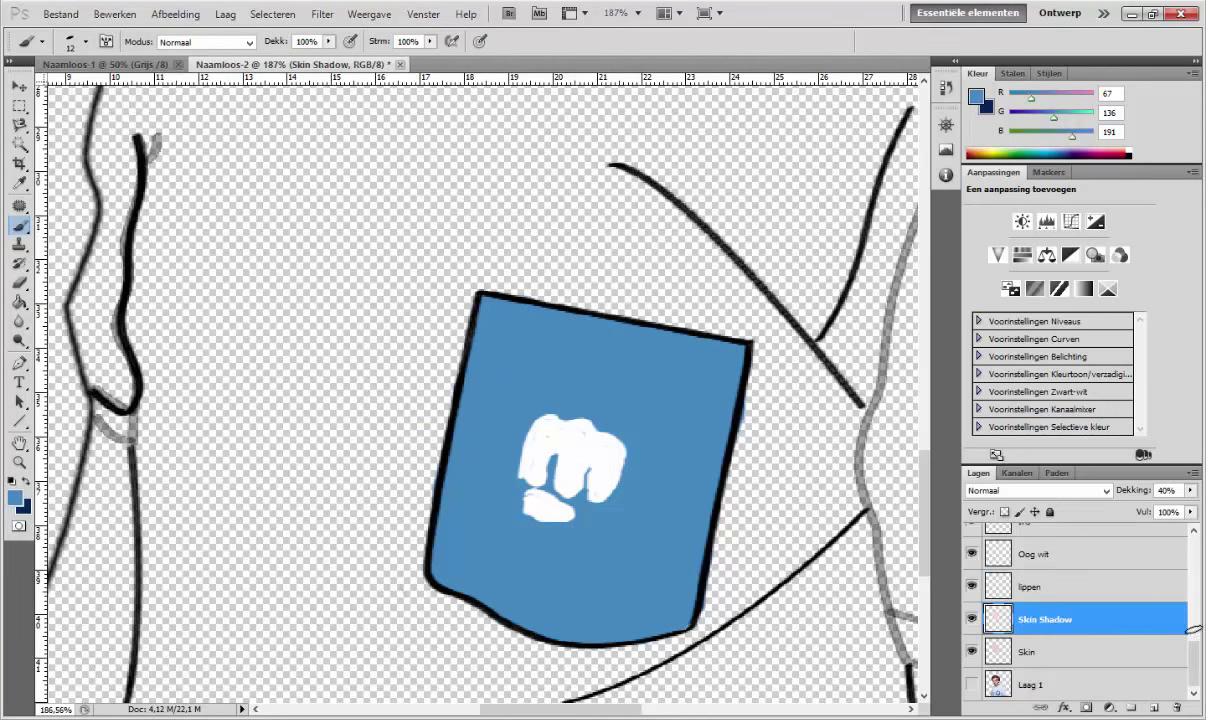
scroll(1060, 600, up, 3)
click(1060, 605)
scroll(1090, 671, down, 1)
drag(1090, 671, 1090, 678)
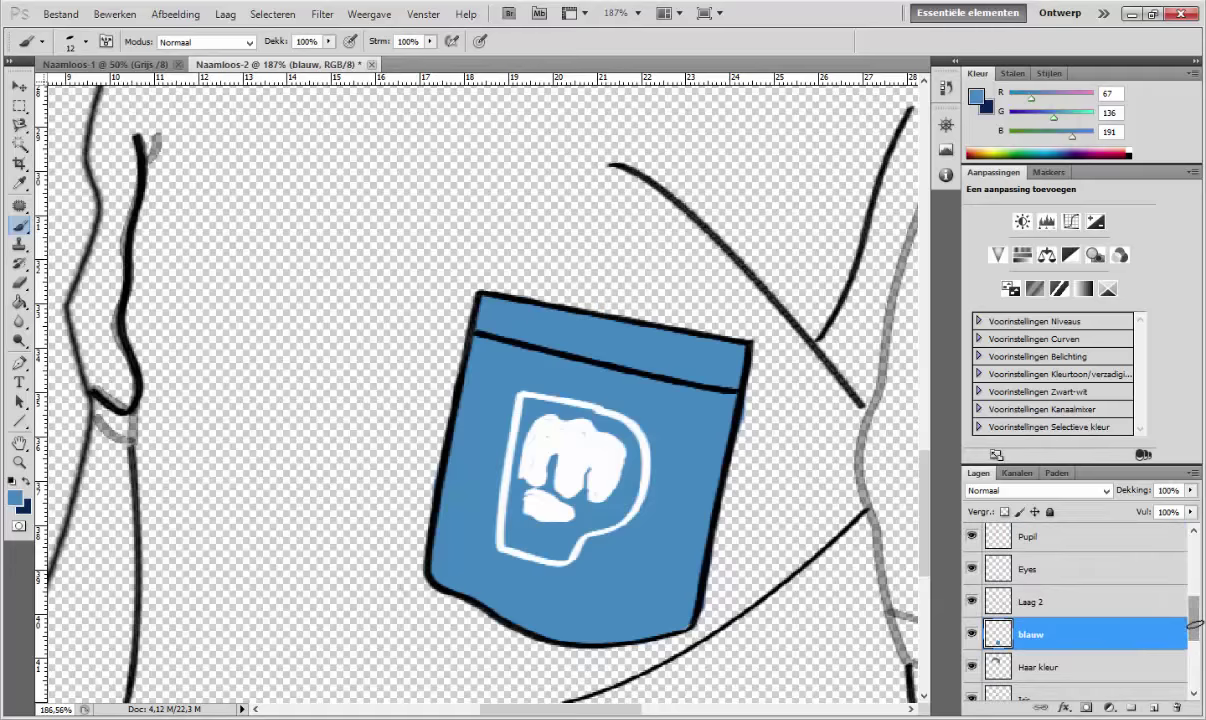
Step: Select the Shirt layer and reset the paint colour to white
key(i)
key(b)
scroll(1045, 579, up, 3)
click(1045, 569)
alt+click(555, 438)
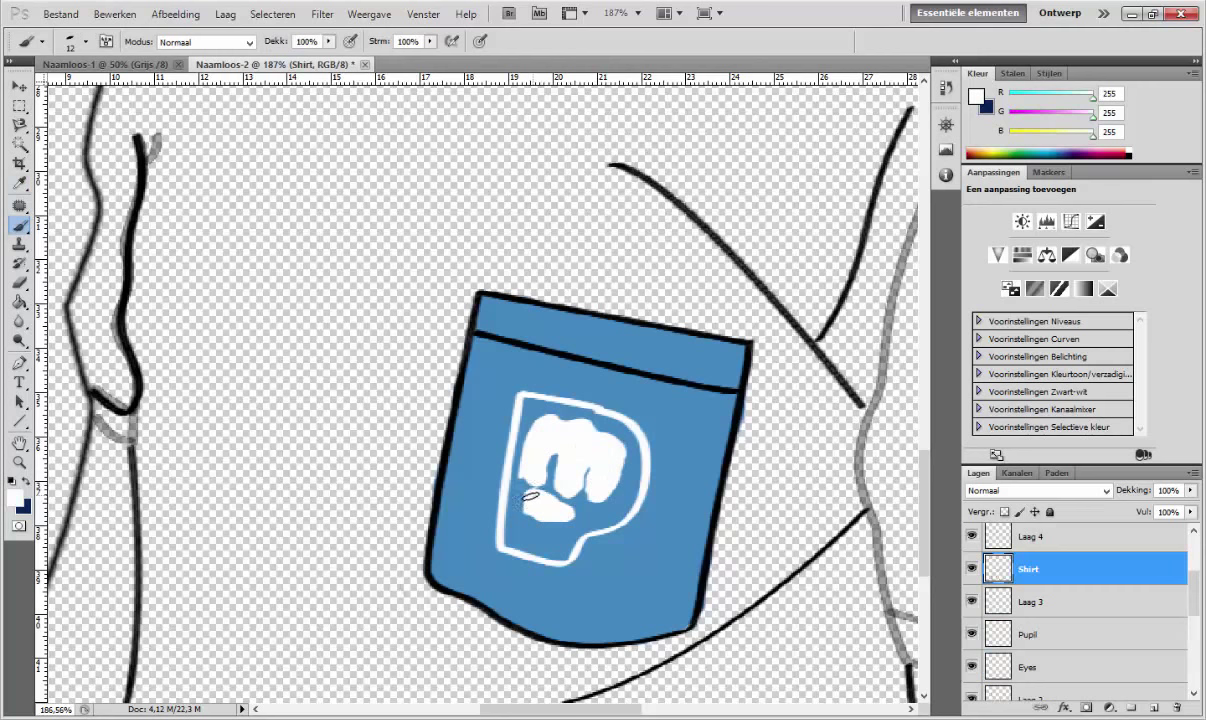
scroll(547, 537, down, 3)
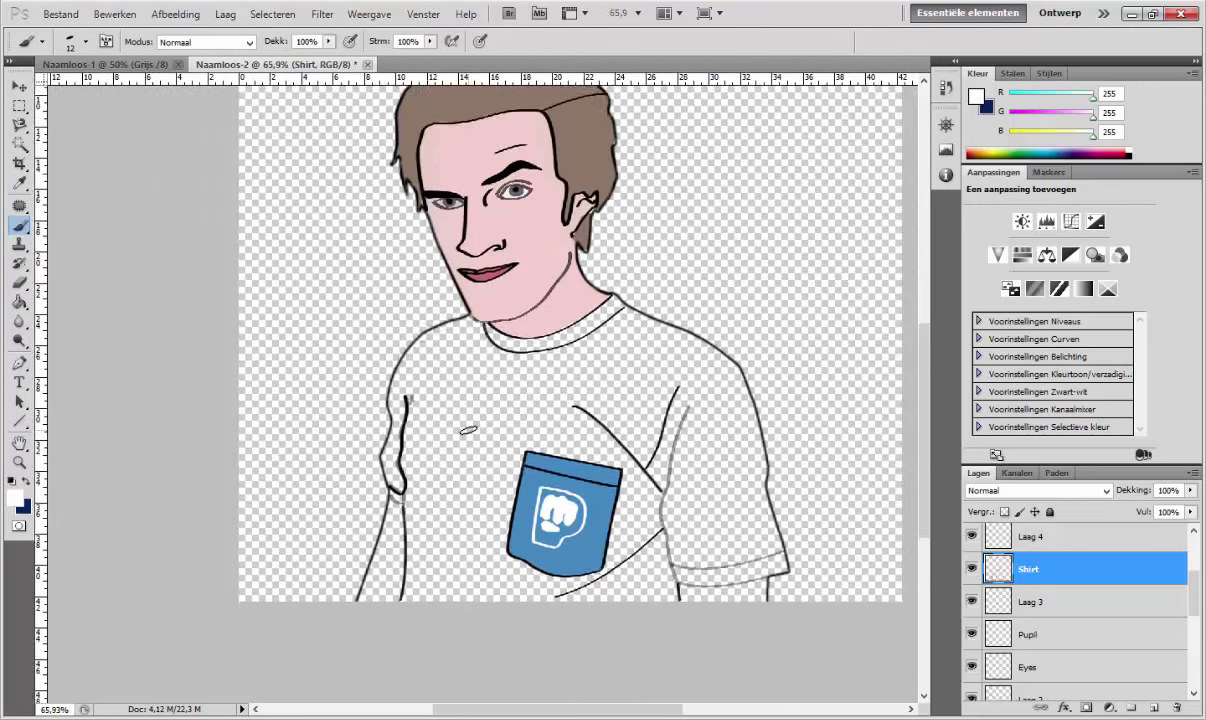
Step: Add a new empty layer named Lichtblauw for the shirt colour
scroll(468, 430, up, 1)
scroll(468, 430, down, 1)
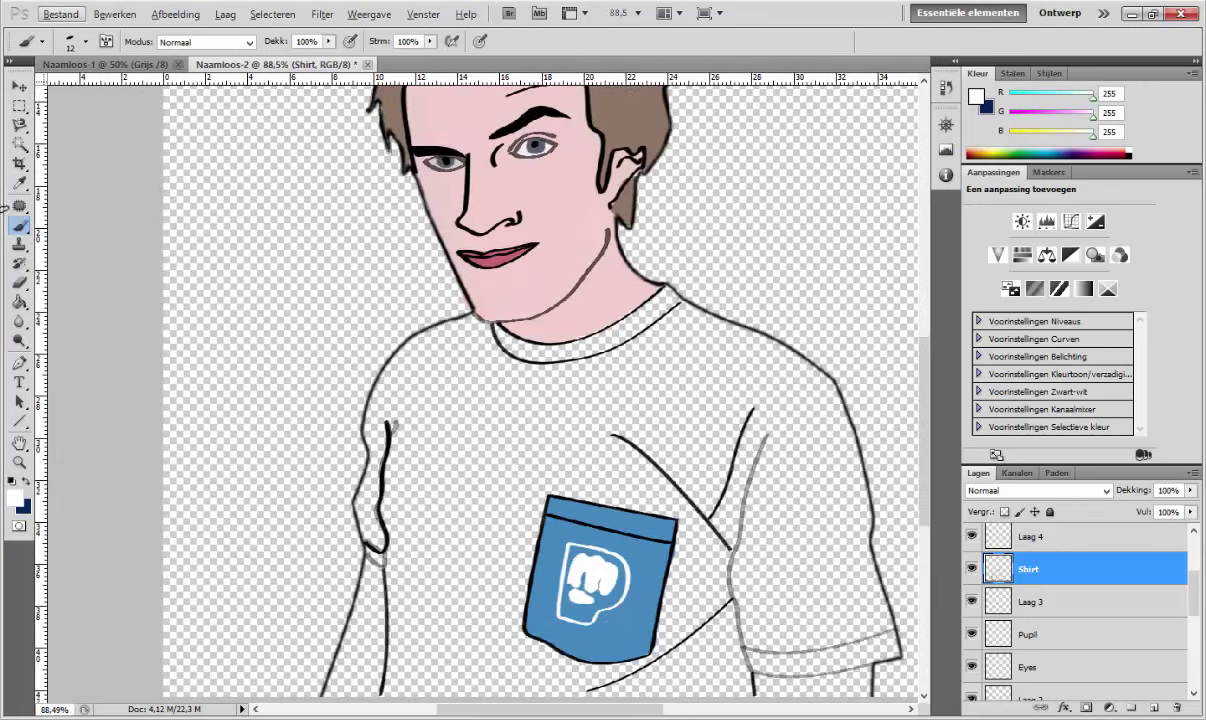
click(18, 300)
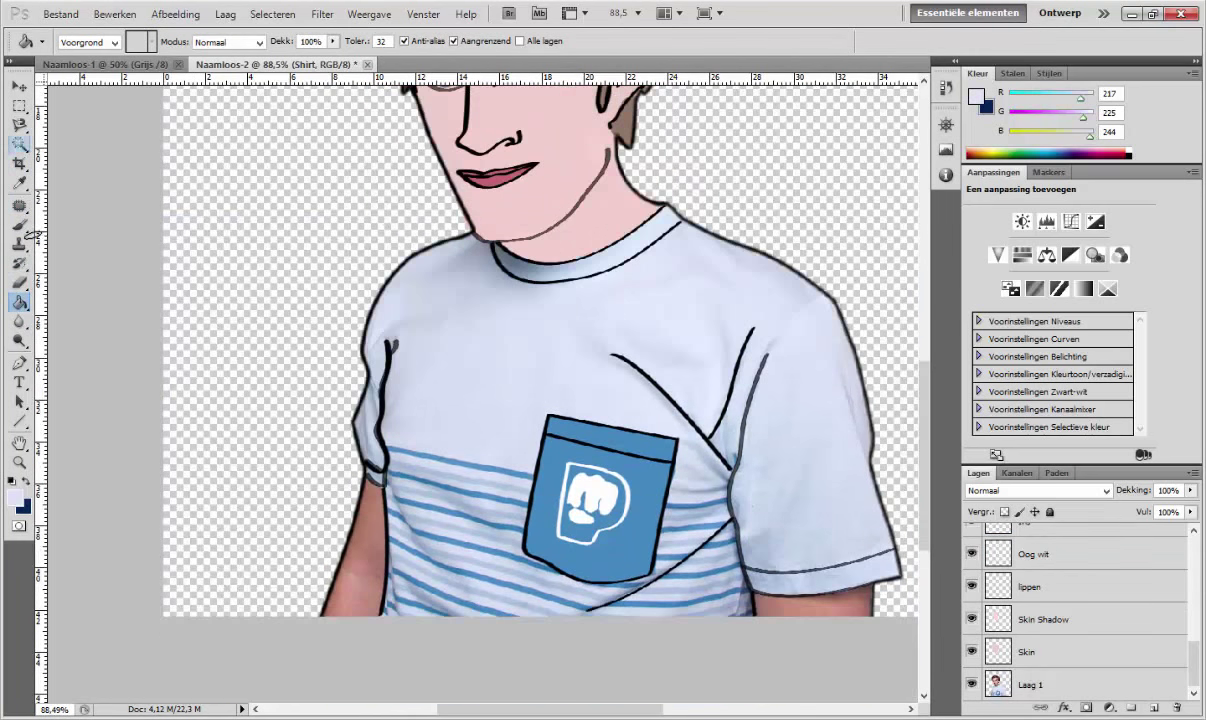
click(1154, 707)
double_click(1060, 652)
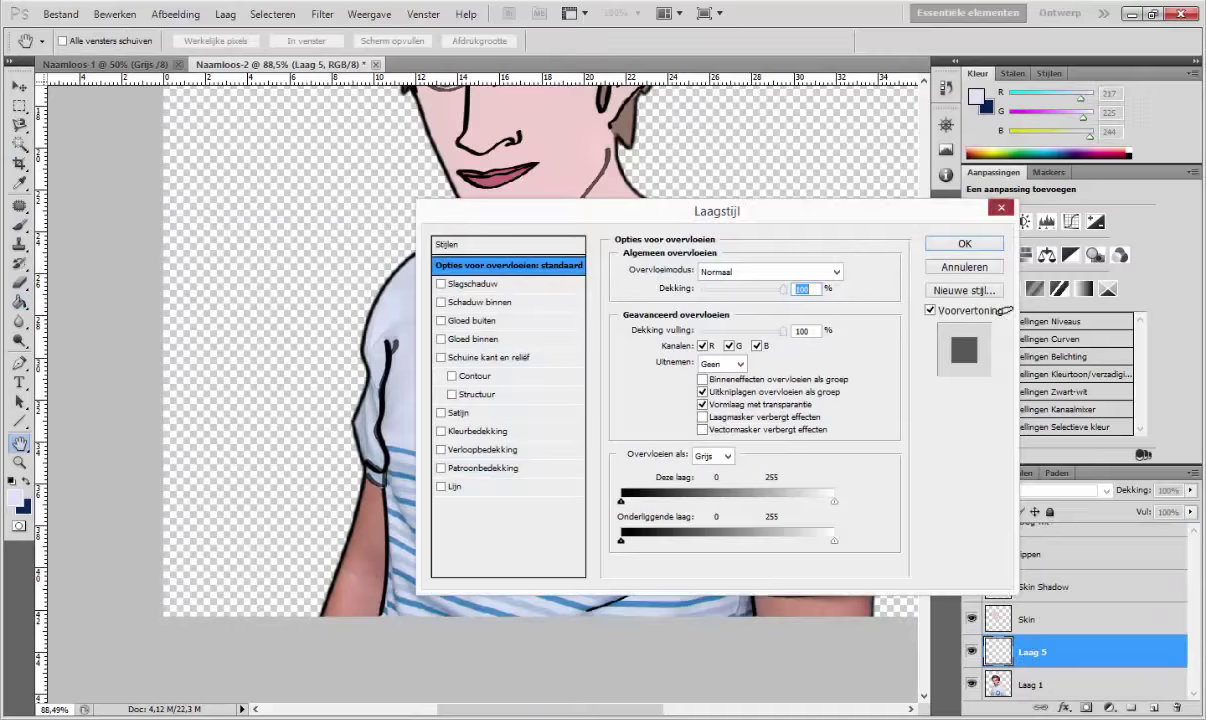
text(Lichtblauw)
key(Return)
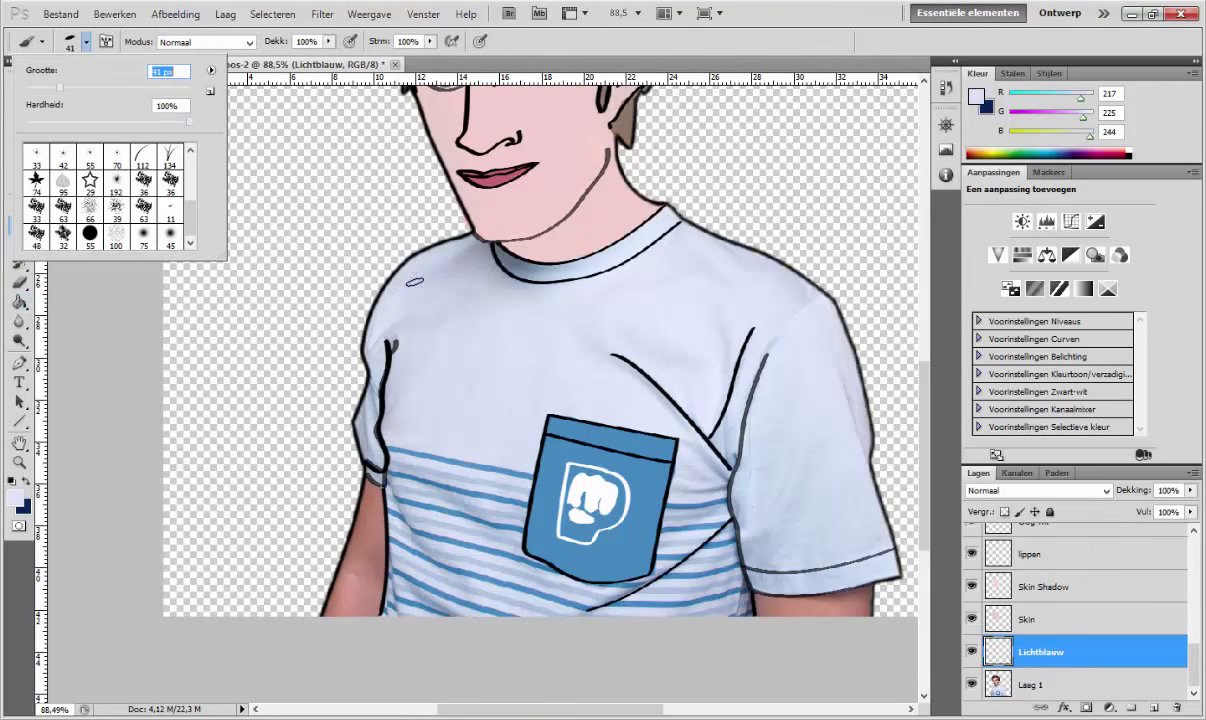
Step: Paint light blue across the shirt, torso and right sleeve with a size-75 brush
key(Return)
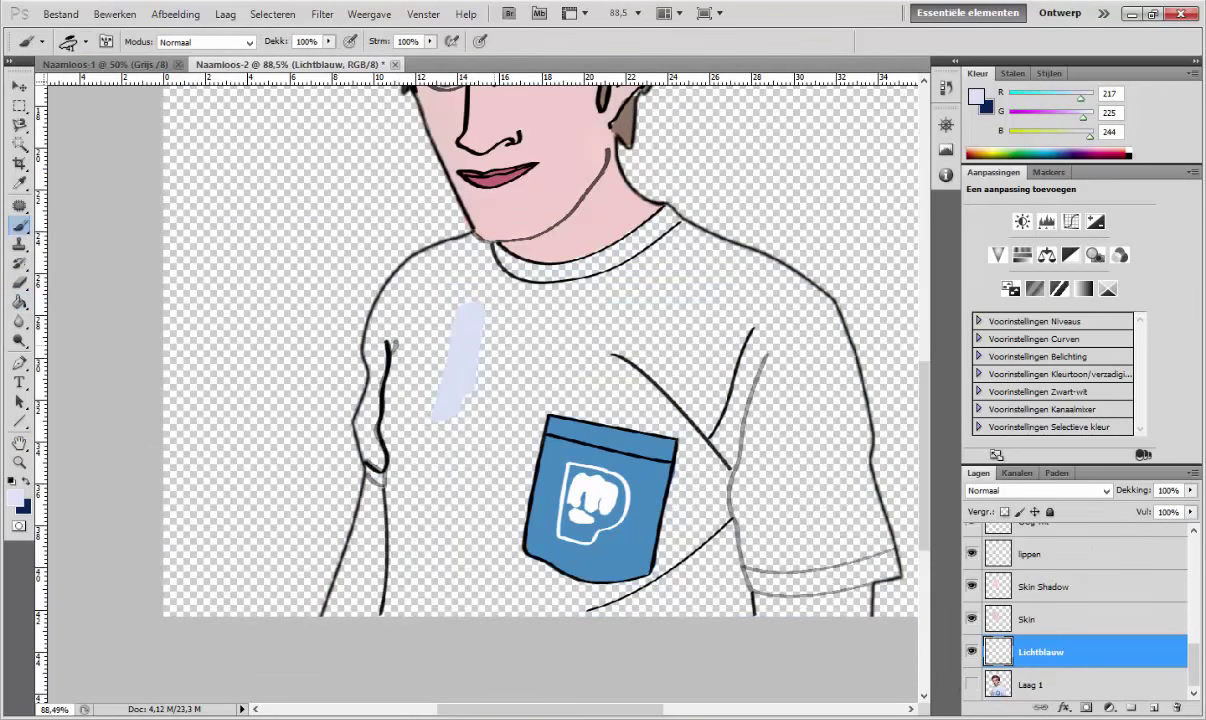
click(85, 41)
mouse_move(465, 360)
mouse_down()
mouse_move(495, 345)
mouse_move(440, 285)
mouse_move(740, 290)
mouse_move(600, 400)
mouse_move(400, 320)
mouse_move(445, 443)
mouse_move(793, 642)
mouse_up()
key(Return)
click(85, 41)
key(Return)
mouse_move(855, 558)
mouse_down()
mouse_move(790, 520)
mouse_move(800, 440)
mouse_move(780, 265)
mouse_up()
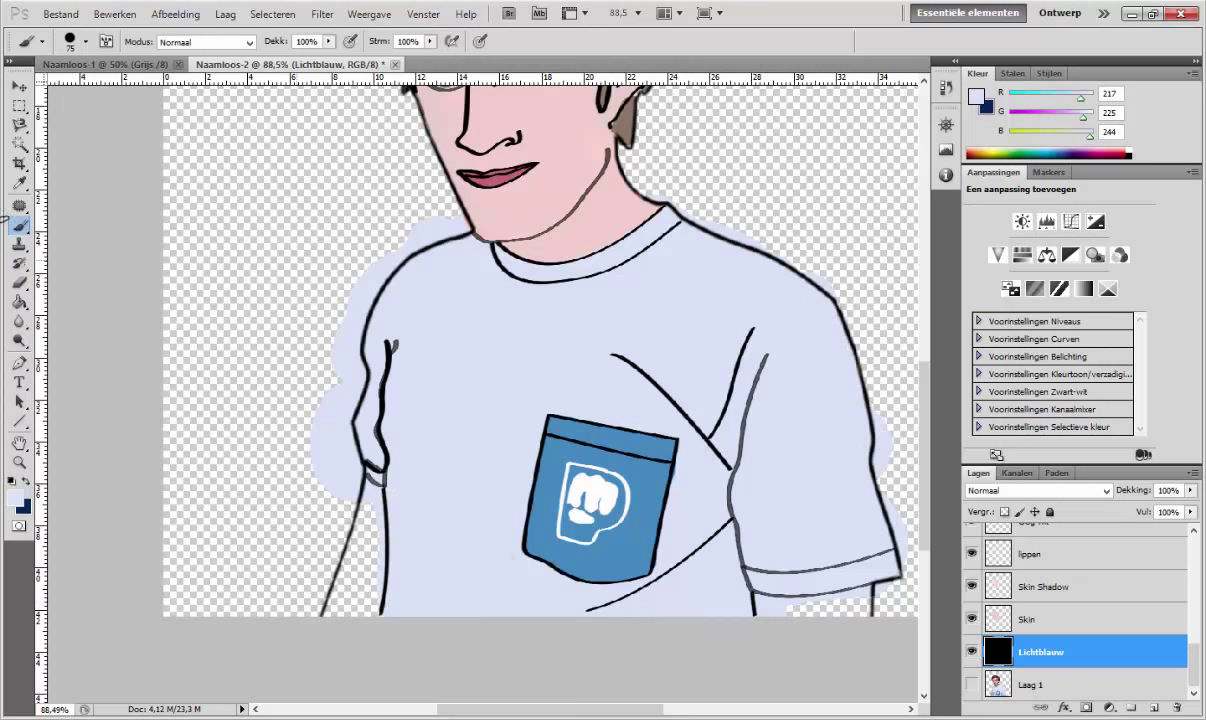
Step: Erase light-blue overflow along the shirt's left side, from shoulder to lower edge
click(19, 283)
click(86, 41)
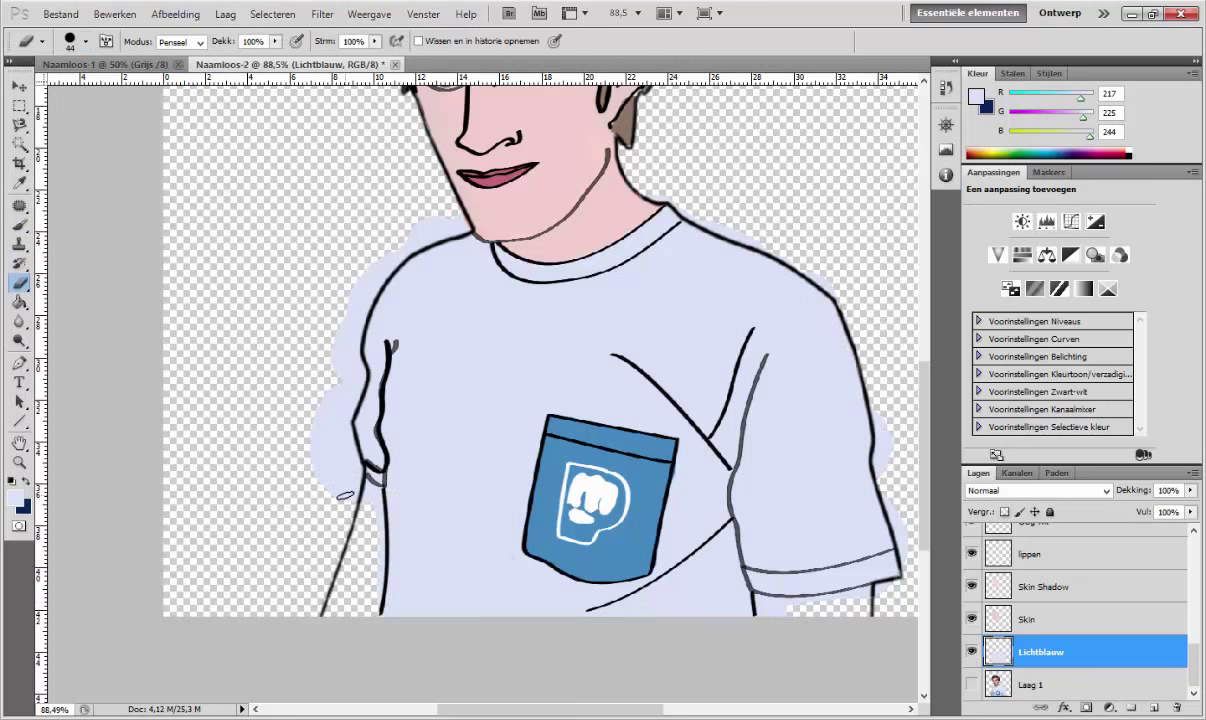
drag(318, 470, 337, 399)
key(ctrl+z)
mouse_move(453, 220)
mouse_down()
mouse_move(291, 412)
mouse_move(328, 293)
mouse_up()
drag(367, 500, 372, 580)
key(b)
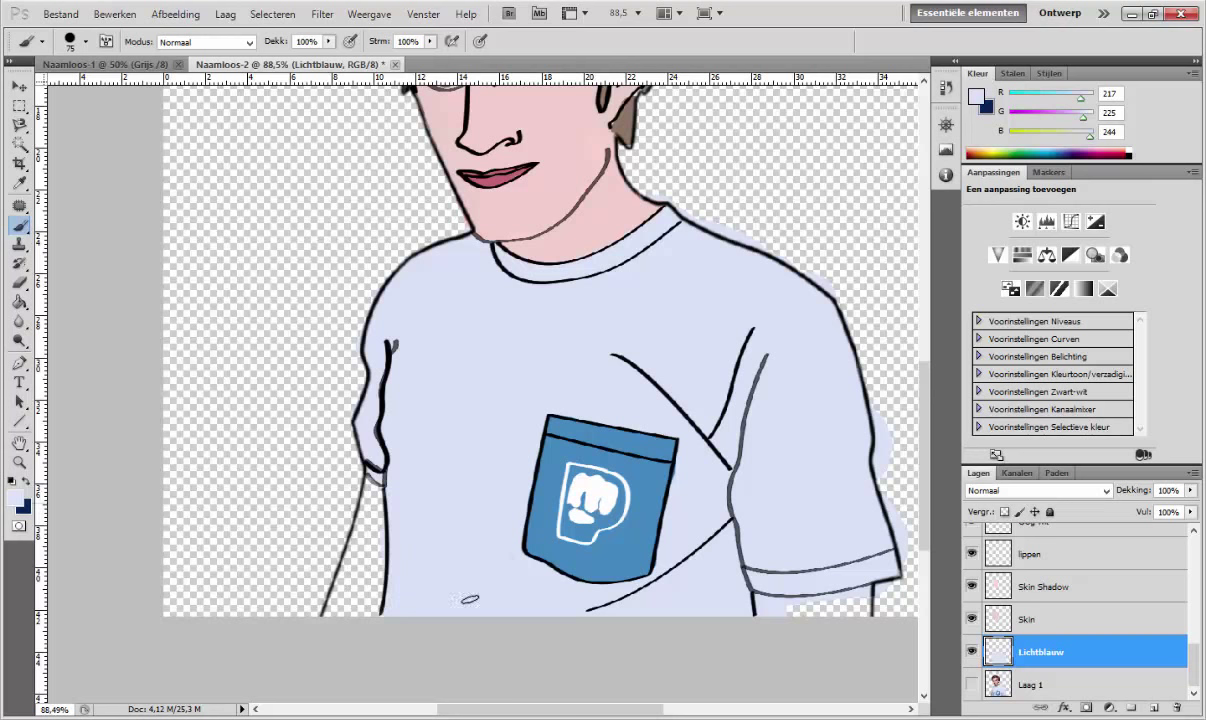
key(alt+])
scroll(557, 181, up, 3)
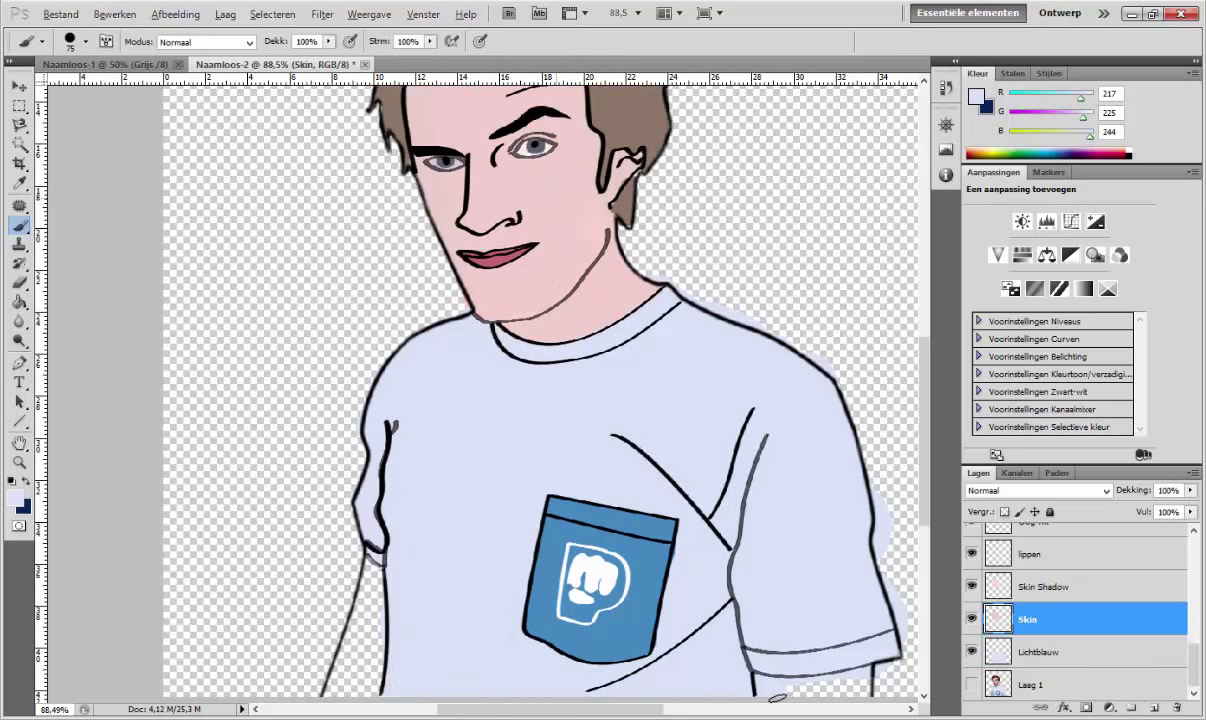
Step: Paint skin pink under the right sleeve and on the left arm with a 25 px brush
scroll(730, 460, down, 8)
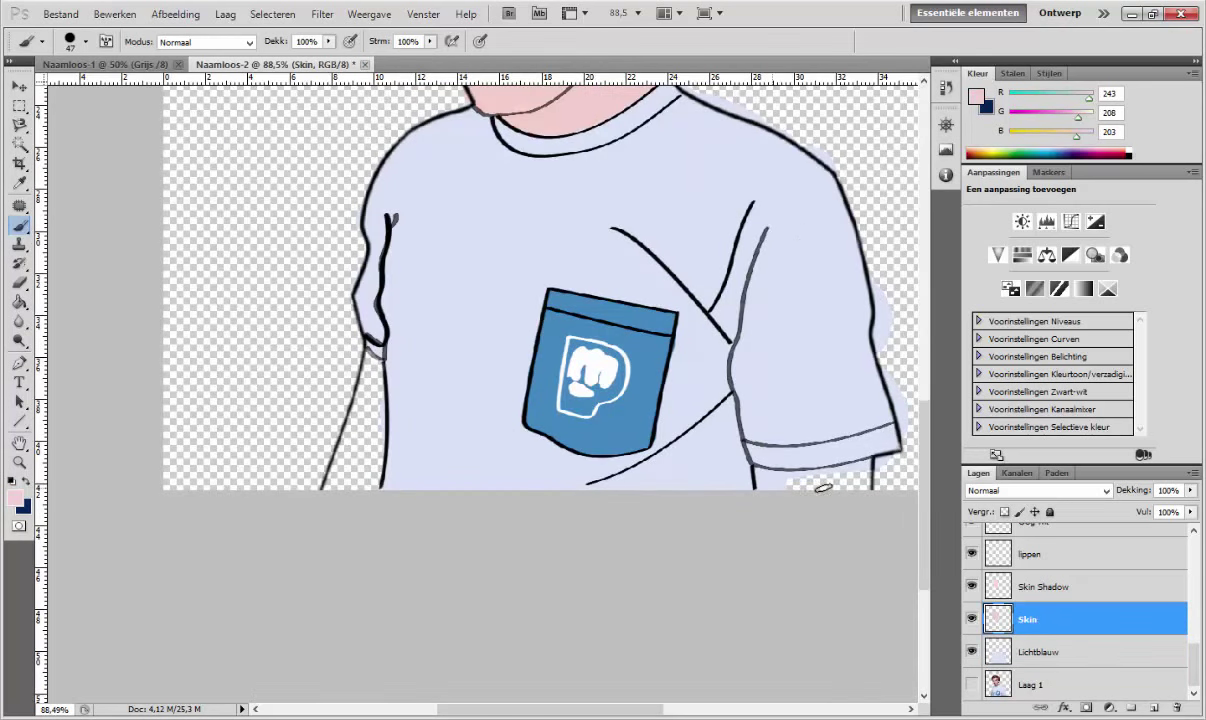
drag(822, 488, 845, 486)
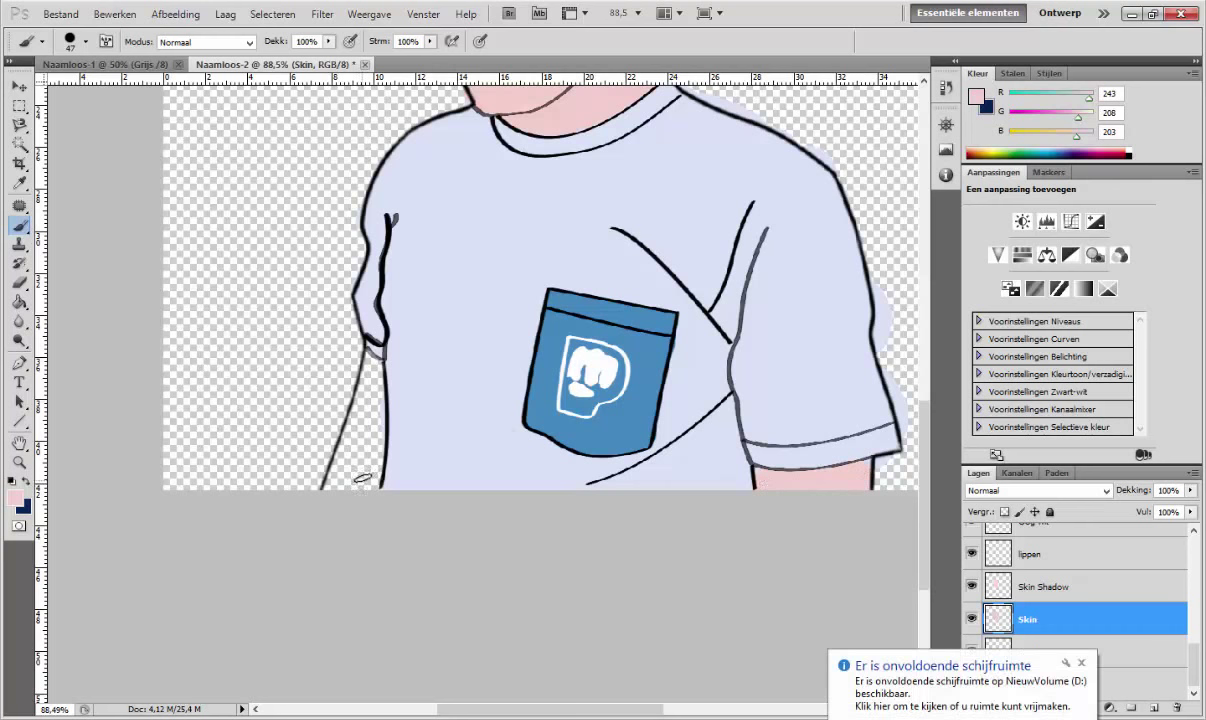
right_click(345, 352)
key(bracketleft)
key(bracketleft)
key(bracketleft)
drag(358, 345, 351, 431)
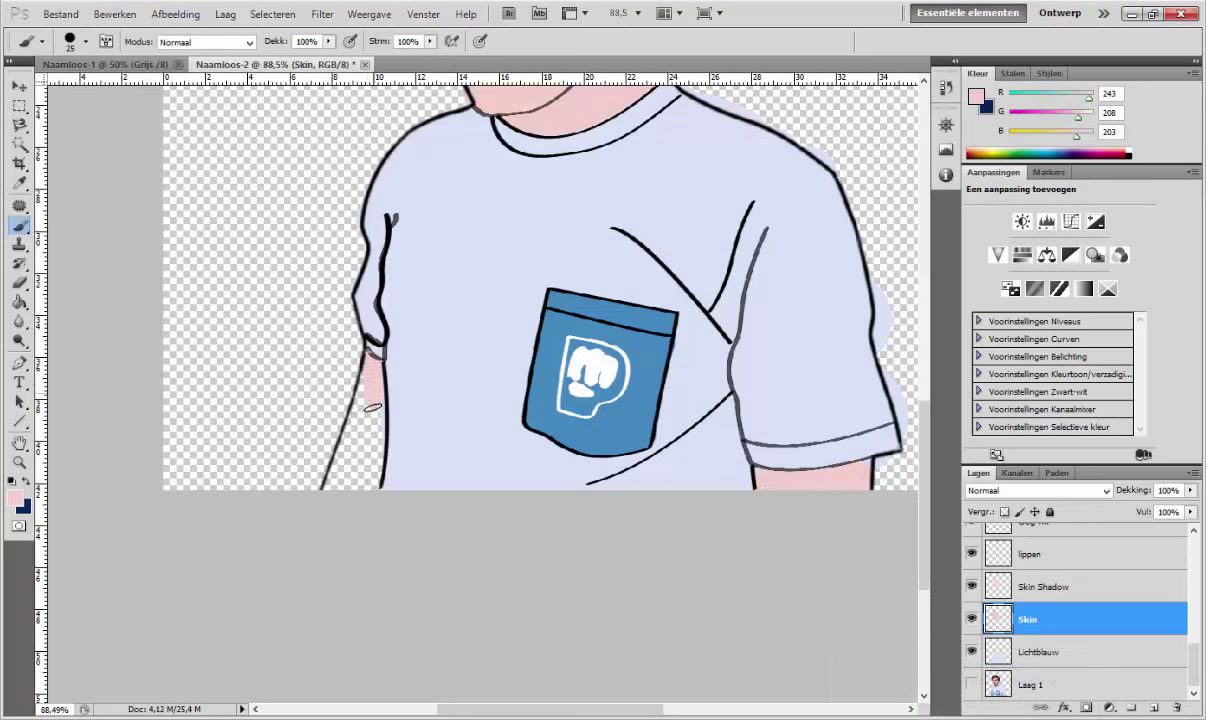
scroll(351, 431, down, 3)
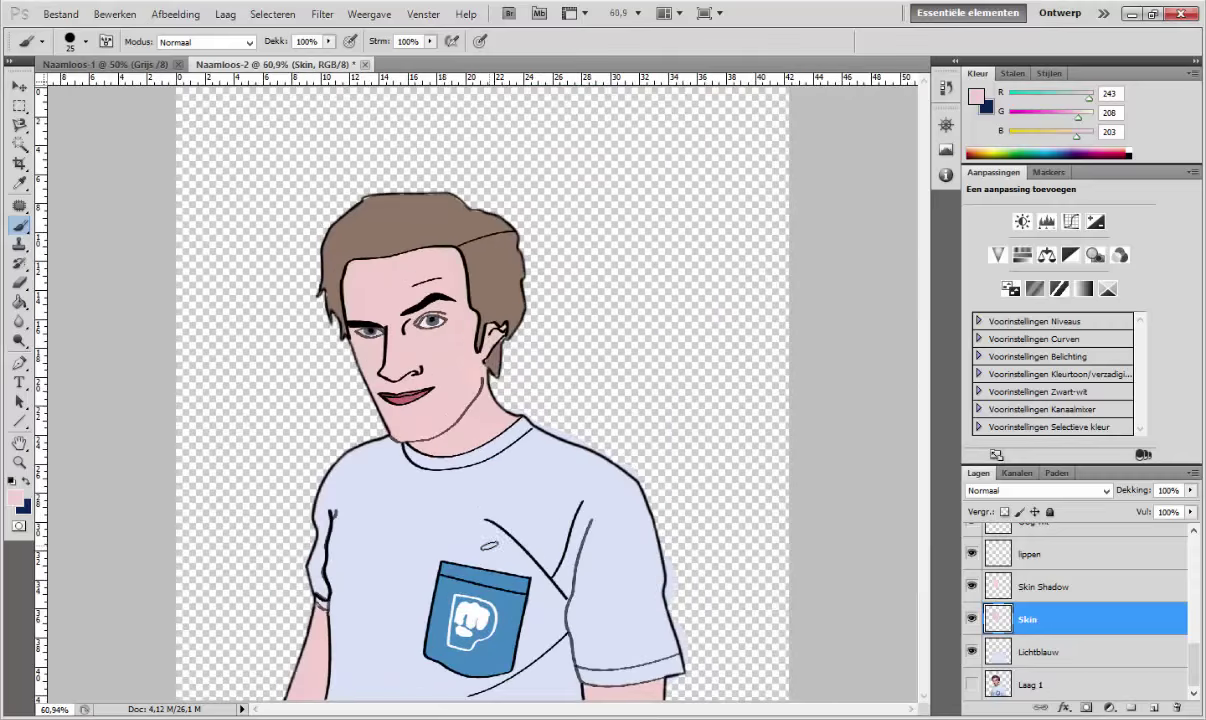
scroll(536, 396, up, 1)
Step: On Lichtblauw, erase stray blue along the shoulder and the shirt's right side
key(alt+bracketleft)
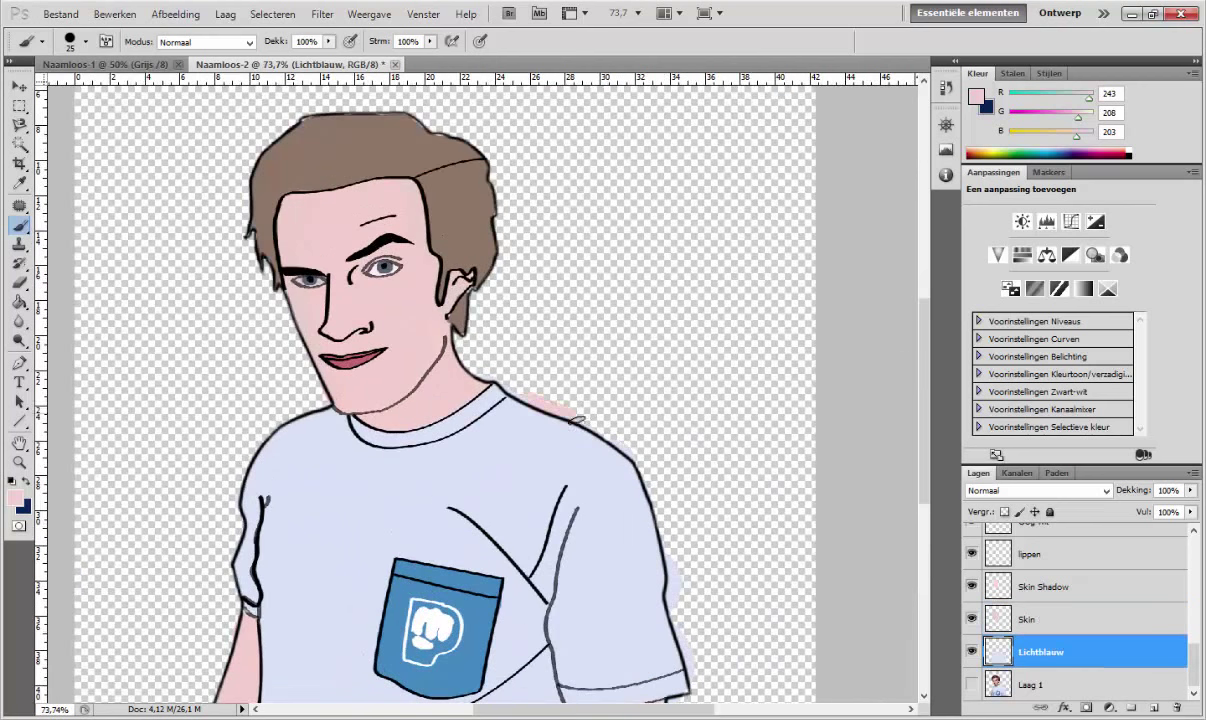
key(e)
right_click(632, 450)
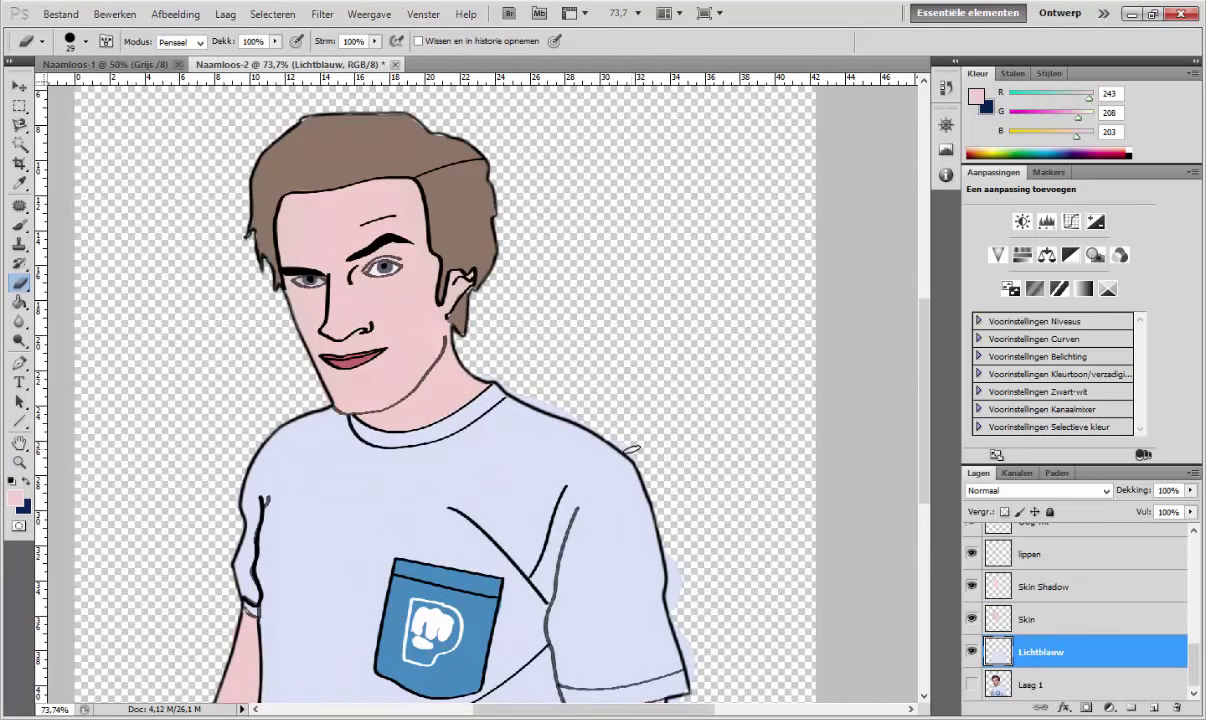
drag(632, 450, 468, 357)
drag(630, 428, 665, 655)
scroll(808, 358, down, 1)
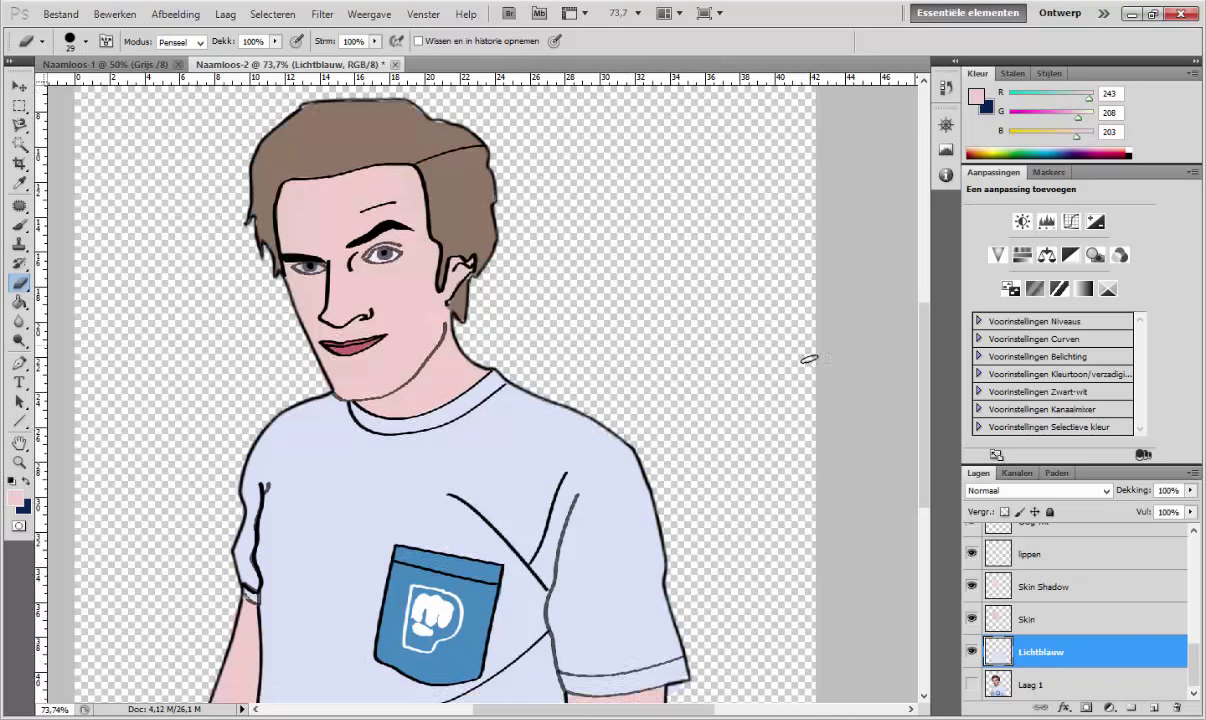
scroll(808, 358, down, 1)
scroll(808, 358, down, 1)
Step: Add a new empty layer, choose the Pen tool, and hide Lichtblauw
click(1155, 707)
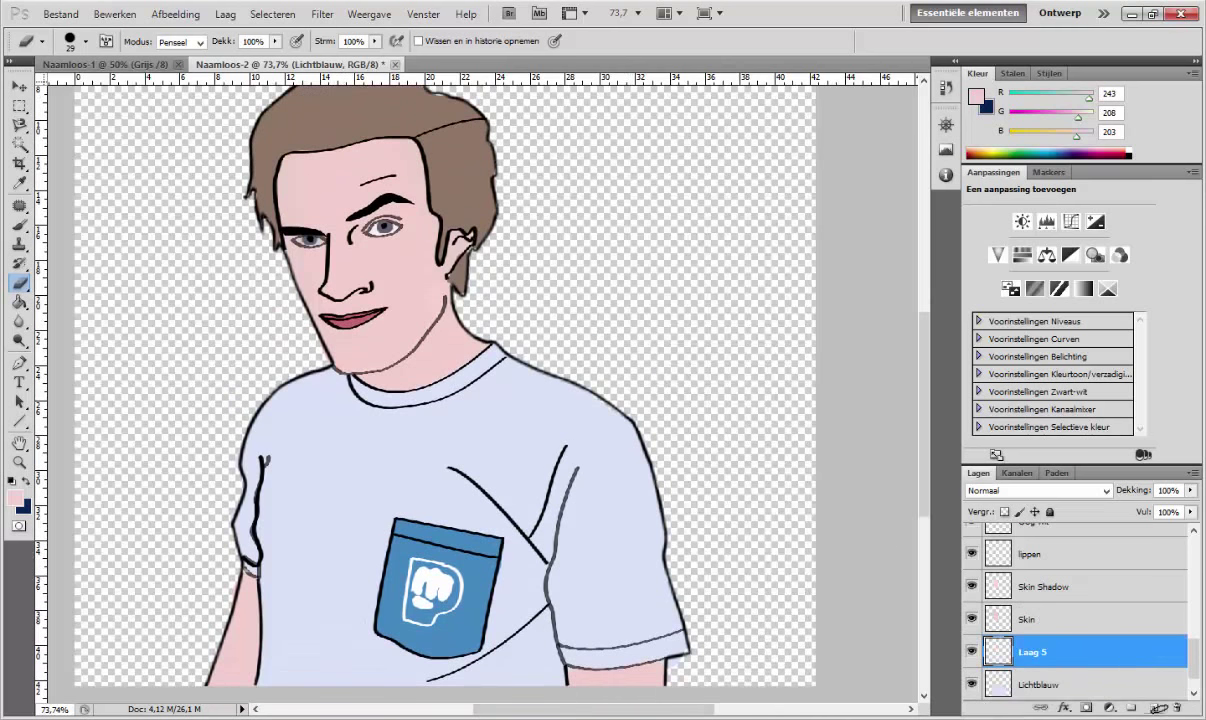
scroll(808, 358, down, 1)
click(19, 363)
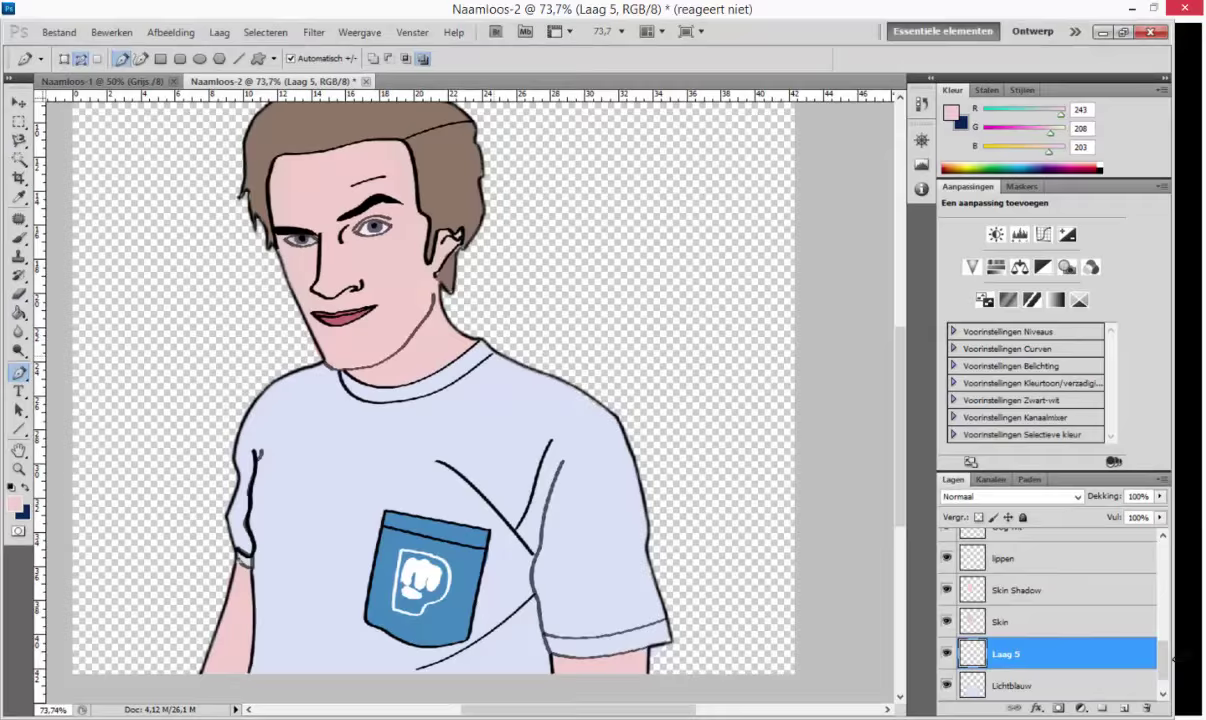
scroll(1100, 640, down, 1)
click(972, 651)
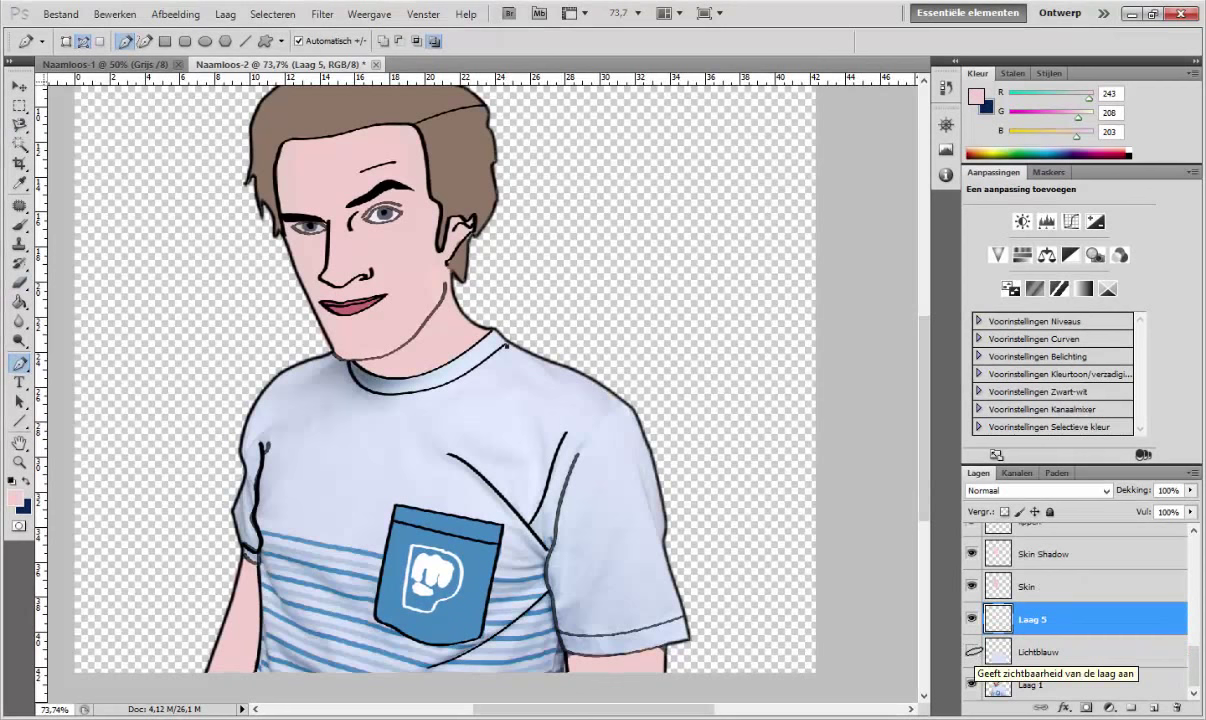
Step: Show Lichtblauw again and fill the drawn path with a custom colour
click(972, 651)
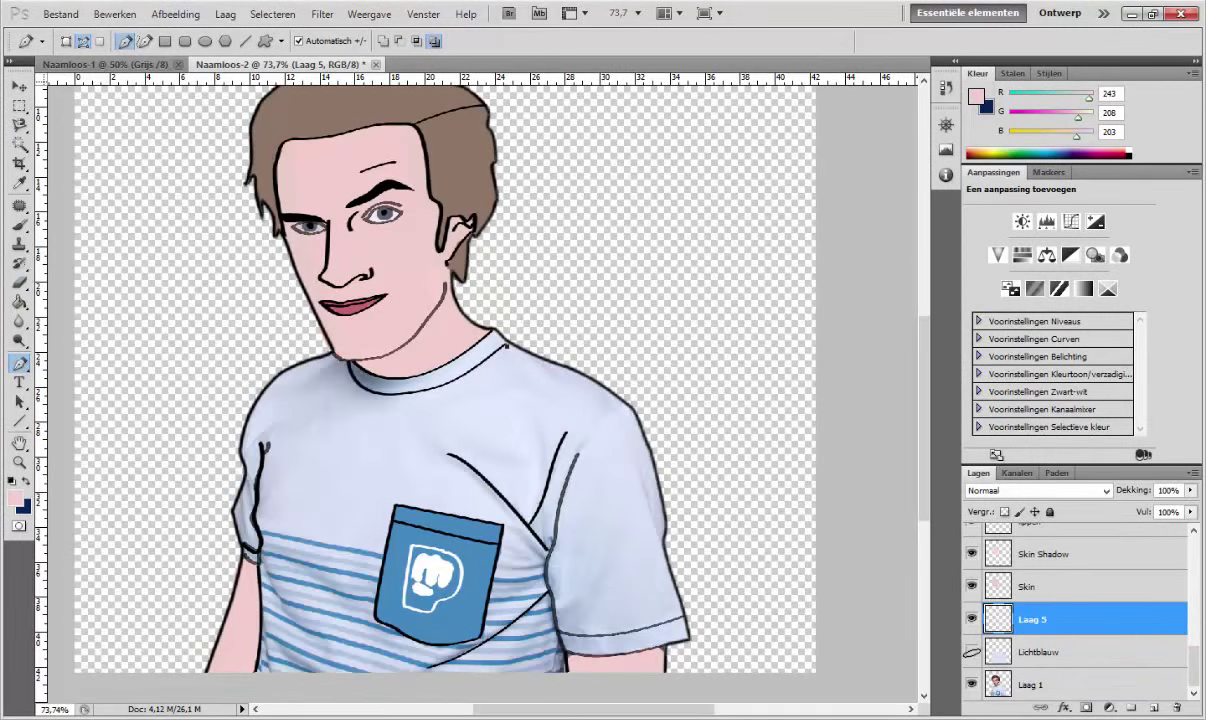
click(972, 651)
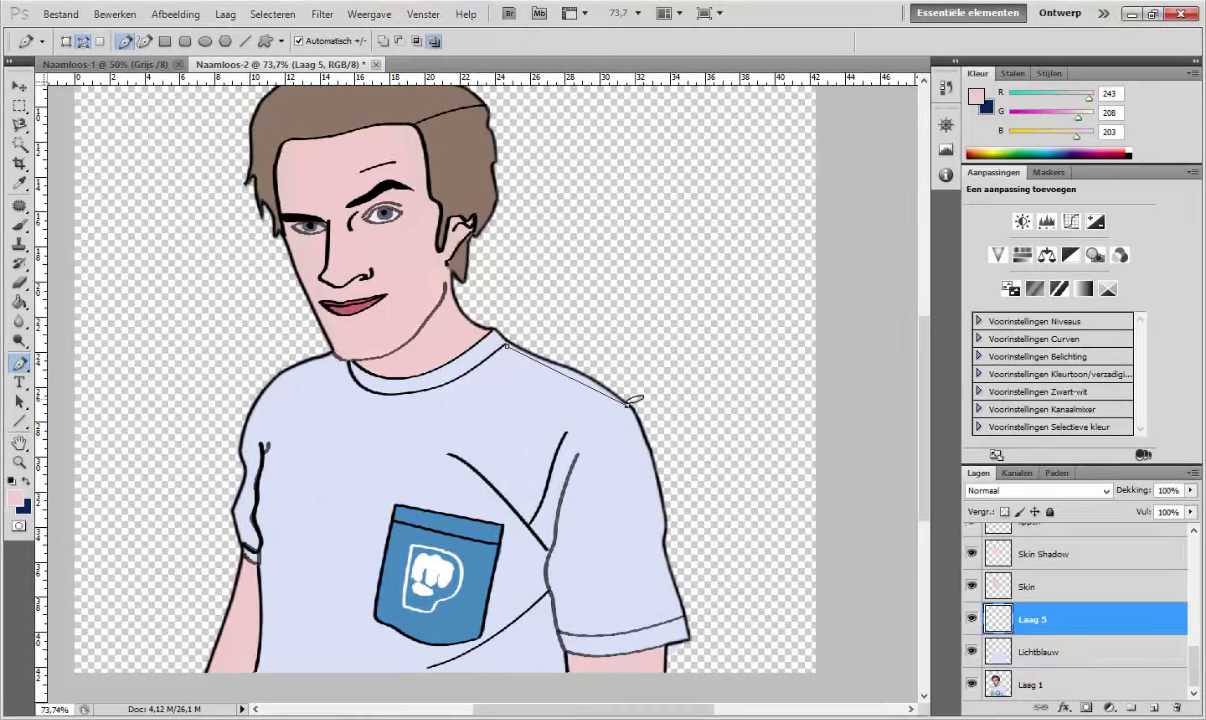
right_click(635, 399)
click(660, 433)
click(432, 340)
click(420, 381)
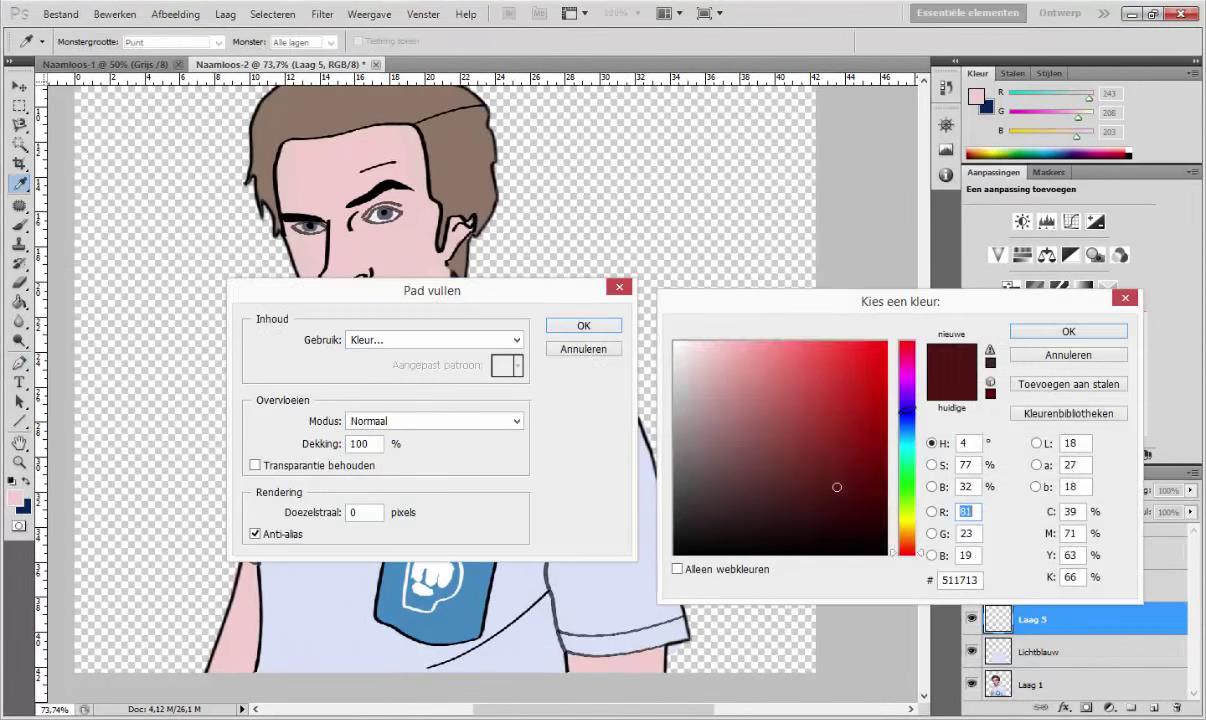
drag(904, 410, 904, 450)
click(1068, 331)
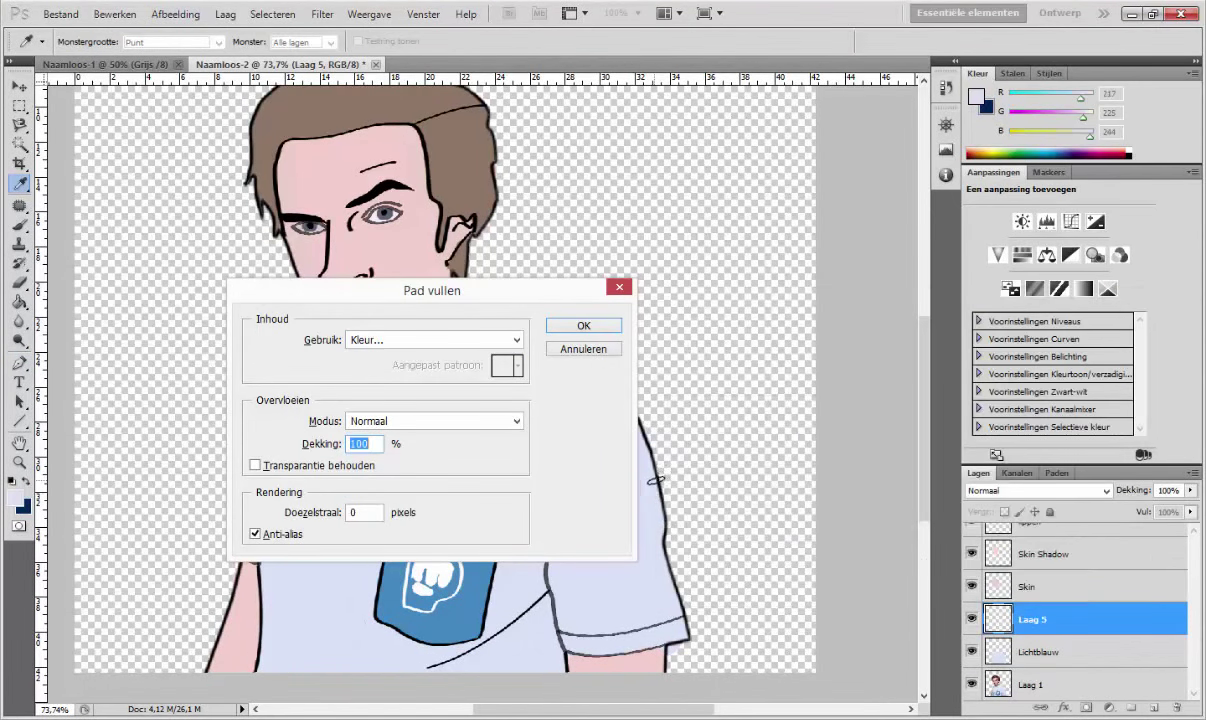
click(432, 340)
click(400, 356)
click(583, 326)
Step: Reopen Fill Path, shift the custom colour toward teal, then cancel the dialogs
right_click(596, 376)
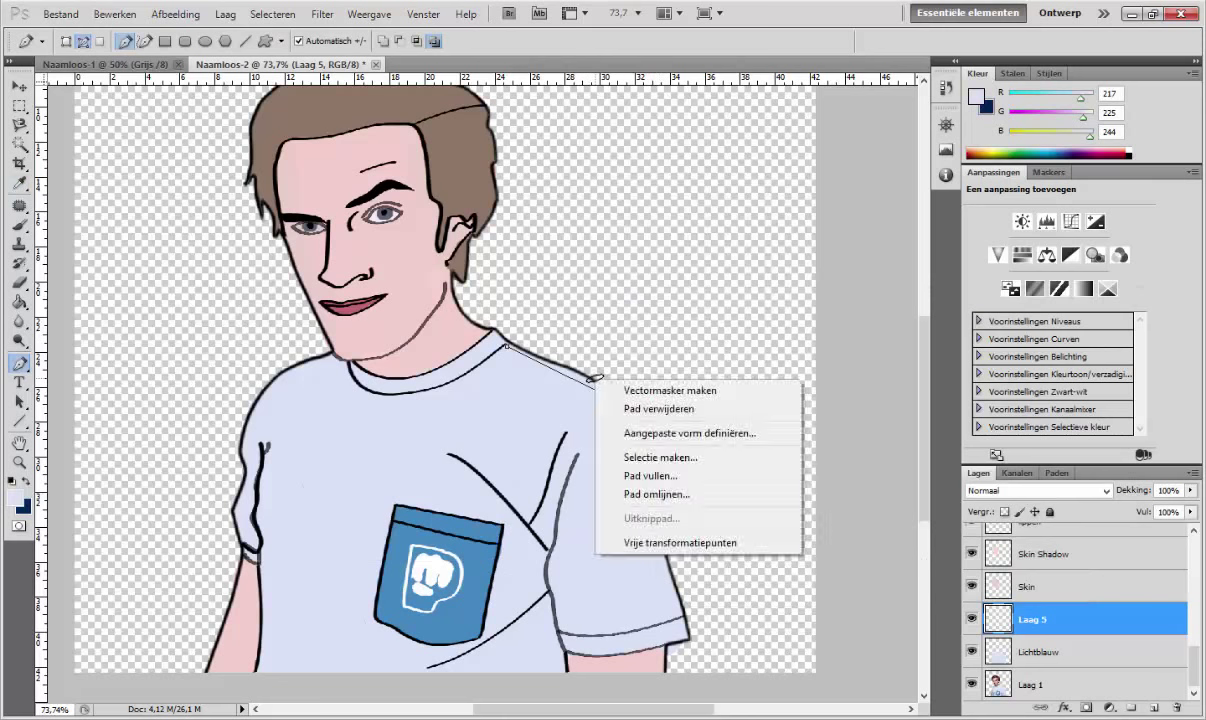
click(650, 482)
click(517, 340)
click(450, 480)
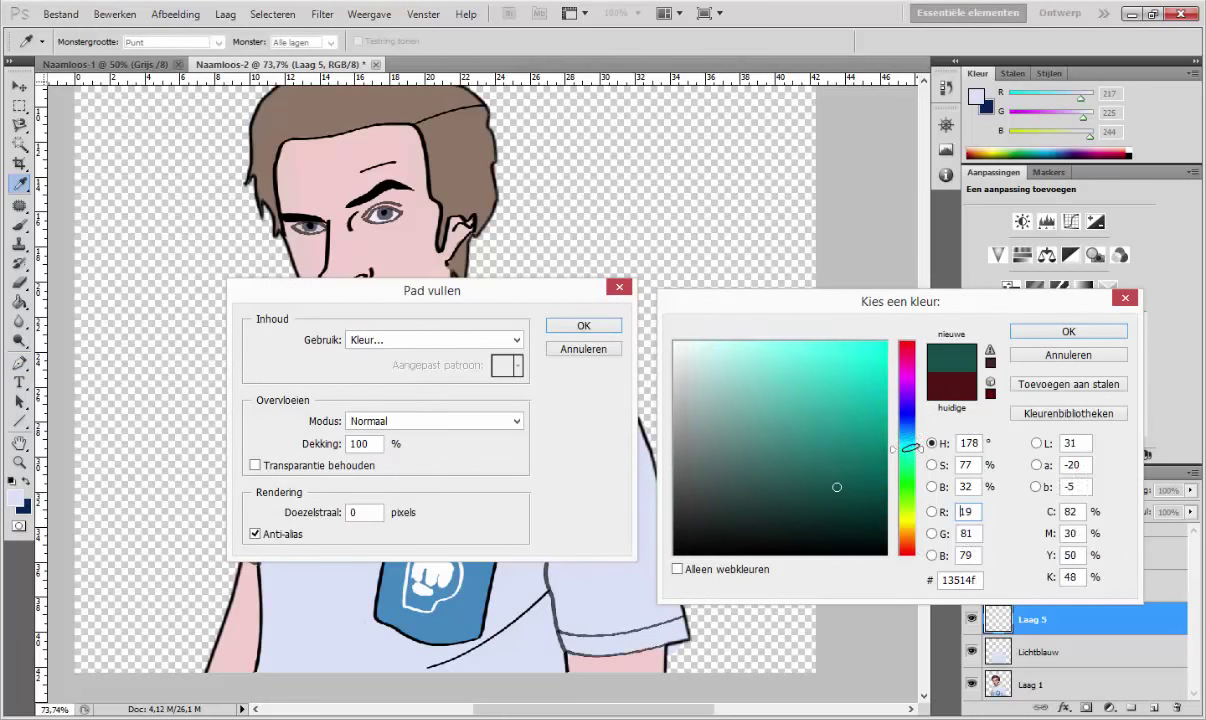
drag(835, 485, 797, 420)
key(Escape)
key(Escape)
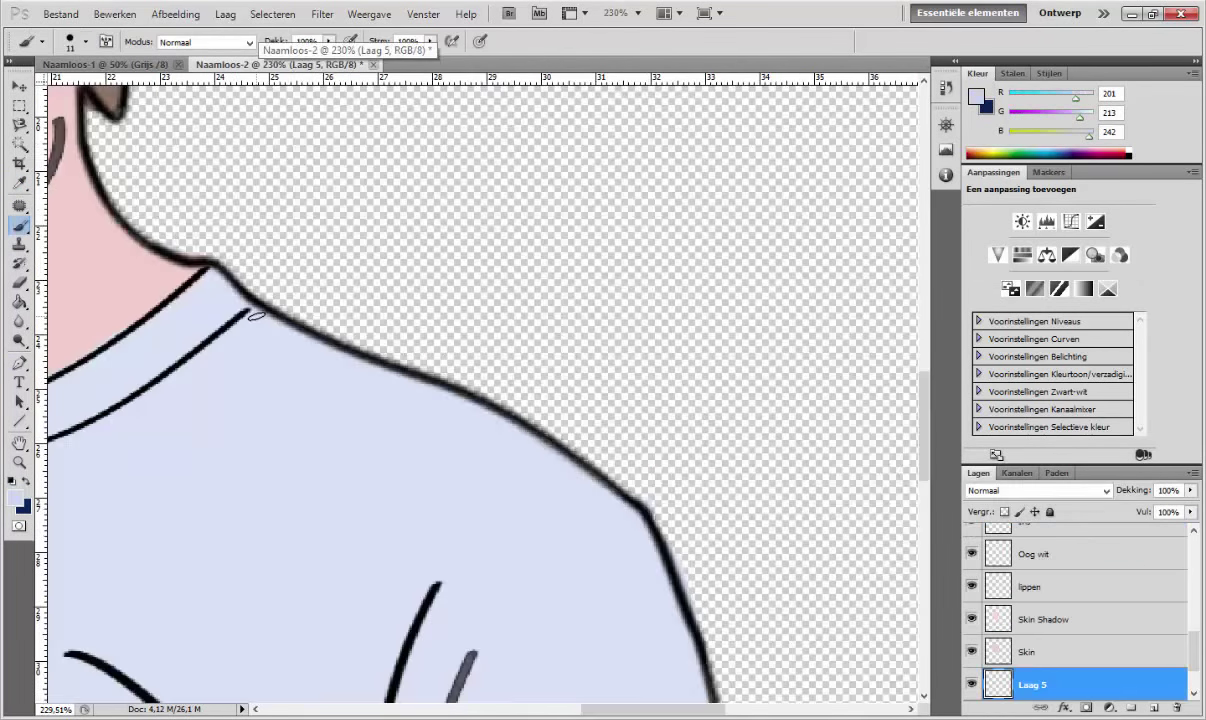
mouse_move(256, 316)
mouse_down()
mouse_move(552, 450)
mouse_move(216, 276)
mouse_up()
scroll(421, 381, down, 5)
scroll(400, 370, up, 4)
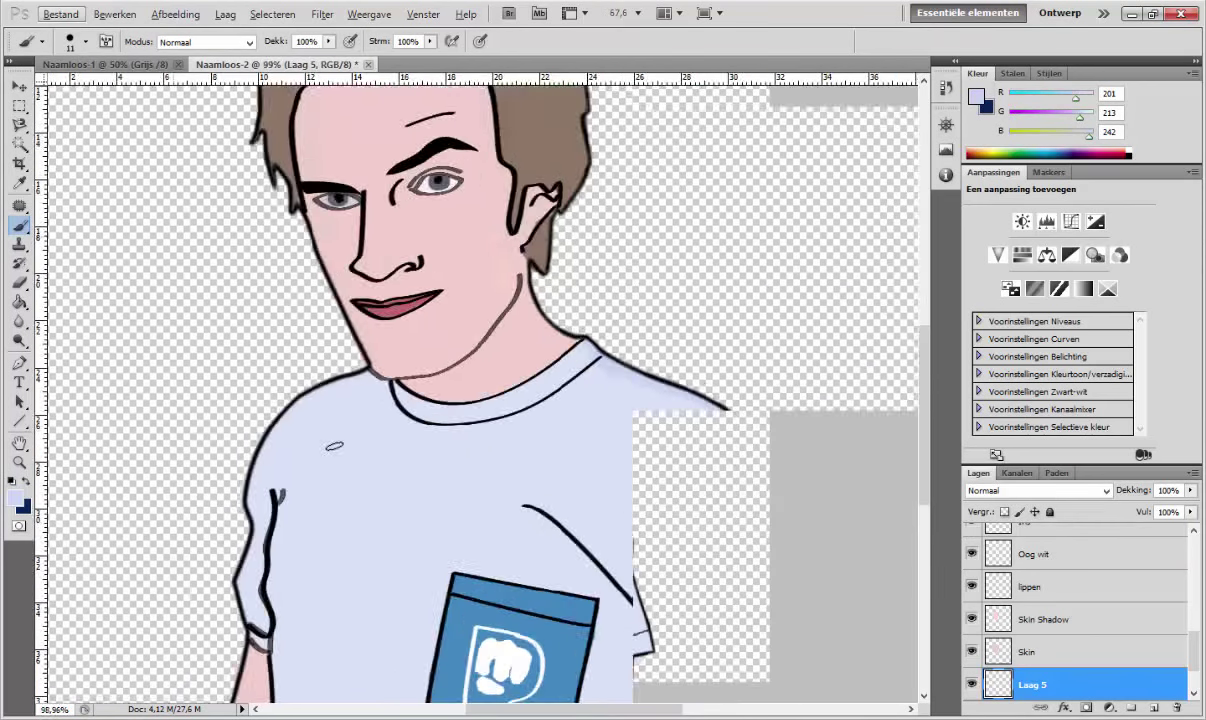
drag(243, 436, 335, 375)
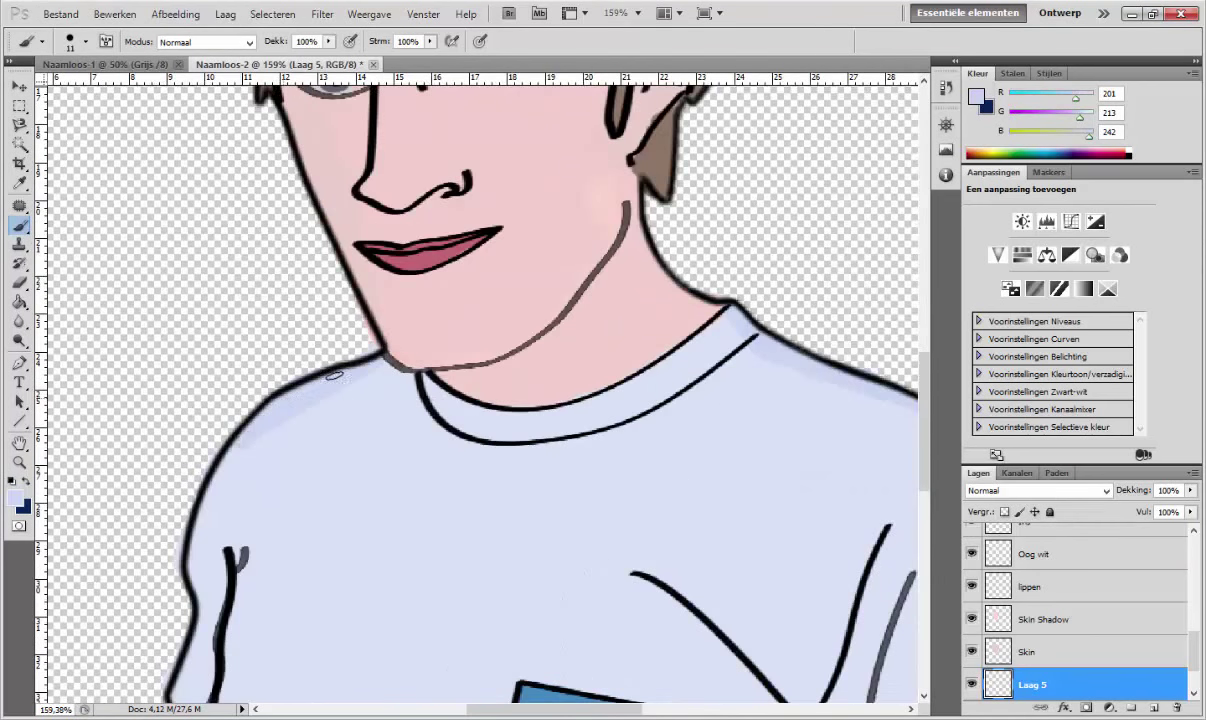
scroll(190, 560, down, 4)
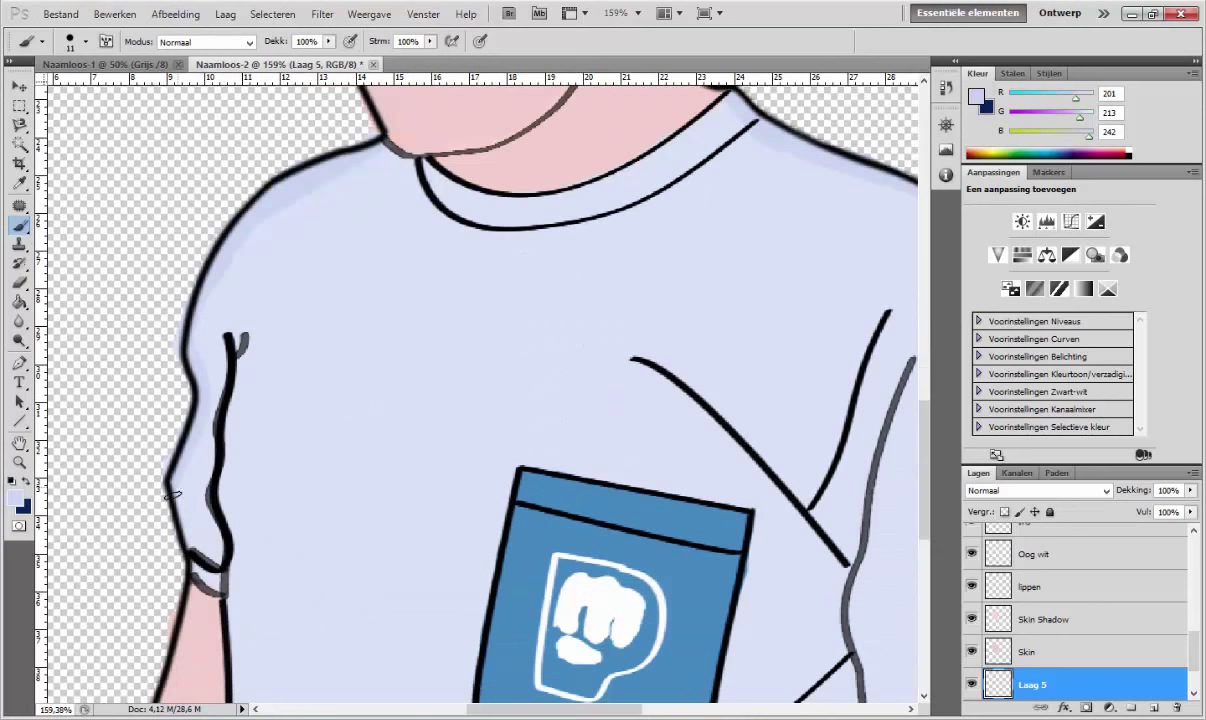
scroll(371, 464, down, 4)
scroll(479, 530, up, 4)
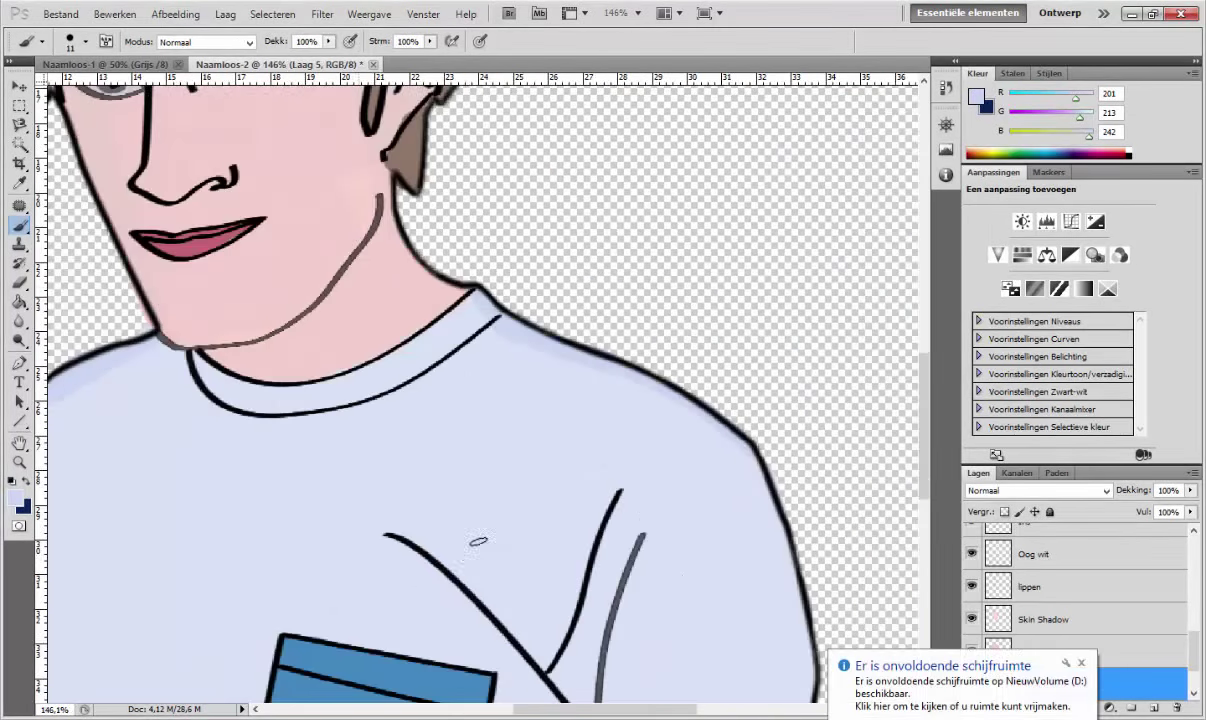
click(86, 41)
key(Return)
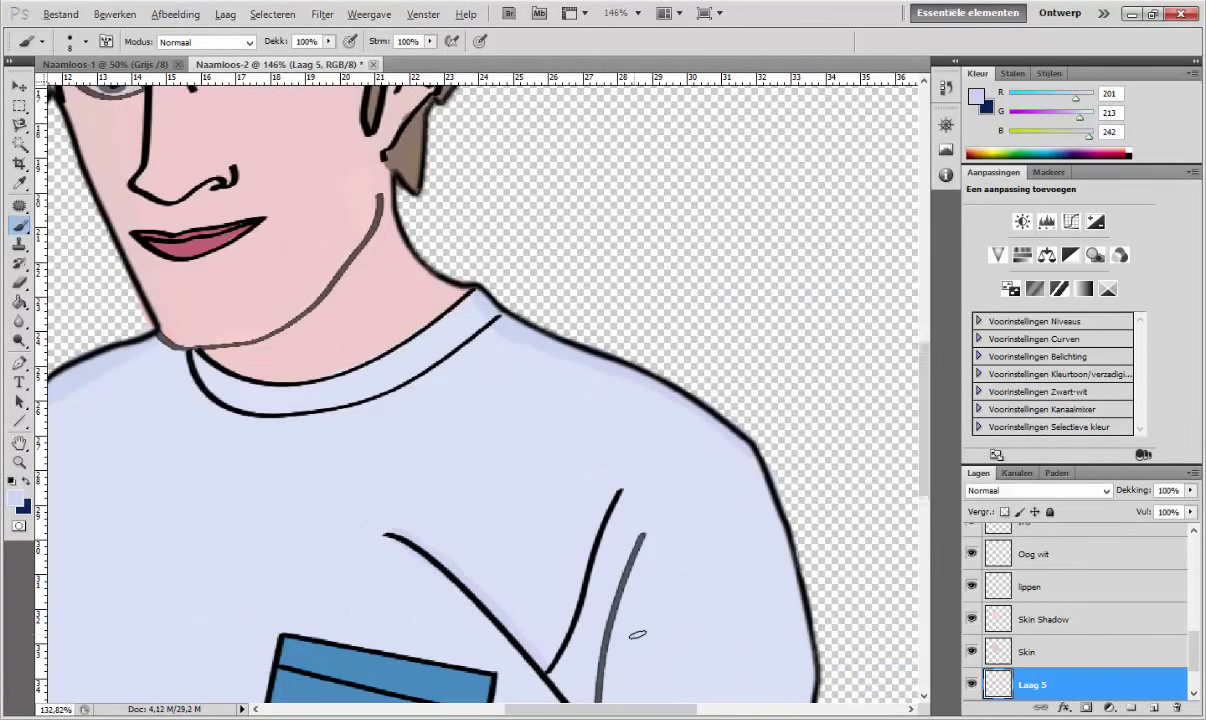
scroll(633, 635, down, 4)
scroll(603, 367, up, 4)
scroll(603, 367, up, 1)
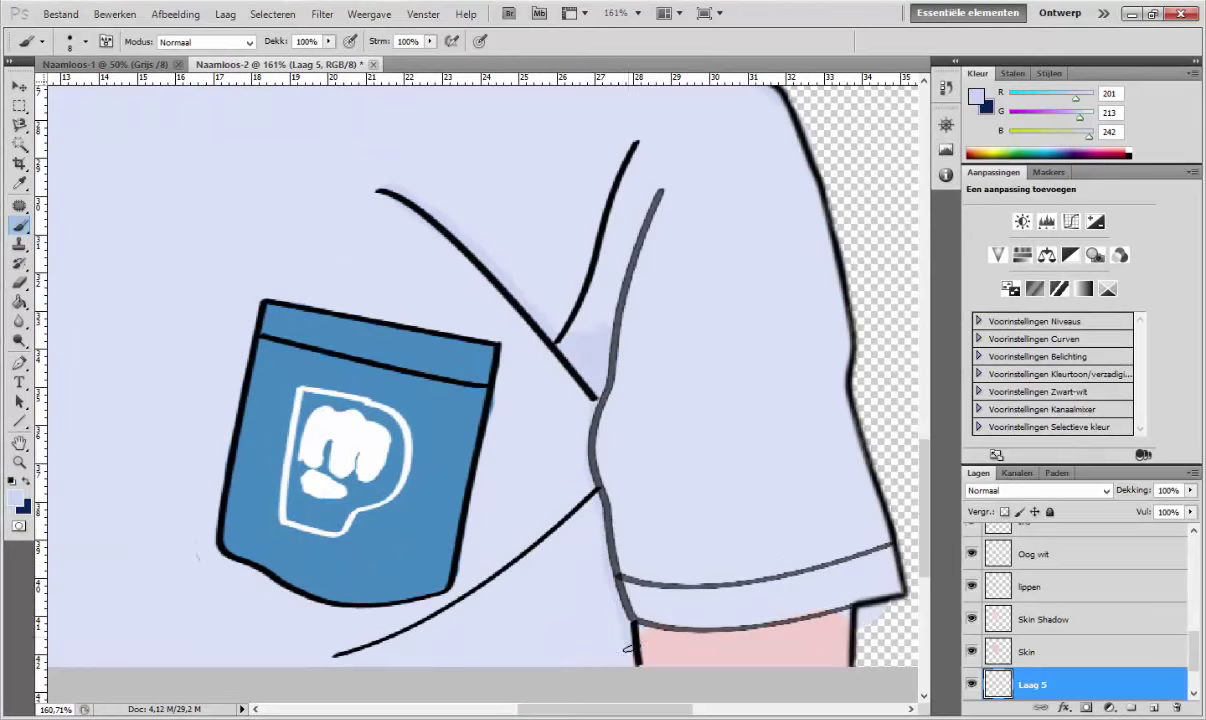
scroll(630, 648, down, 4)
scroll(630, 648, down, 1)
scroll(435, 392, up, 1)
scroll(435, 392, up, 4)
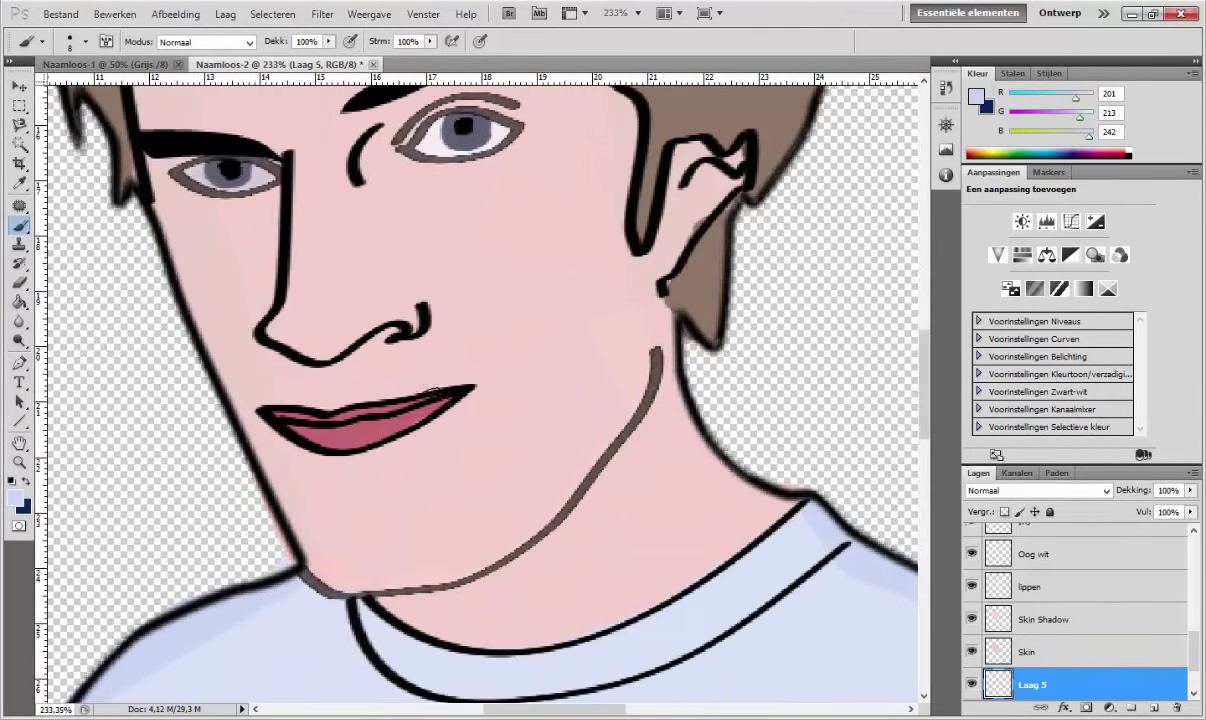
scroll(253, 409, up, 5)
scroll(220, 350, up, 3)
scroll(180, 300, down, 8)
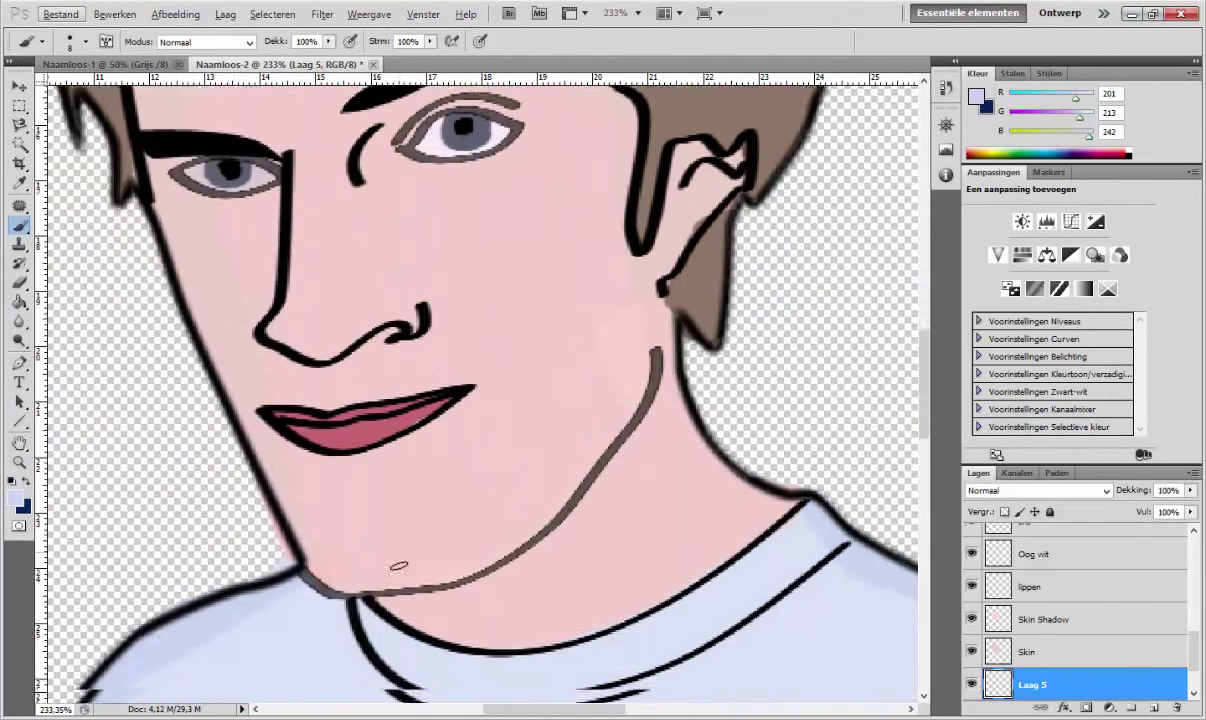
scroll(156, 258, down, 1)
Step: Select the Skin Shadow layer and set black as the foreground colour
click(1038, 622)
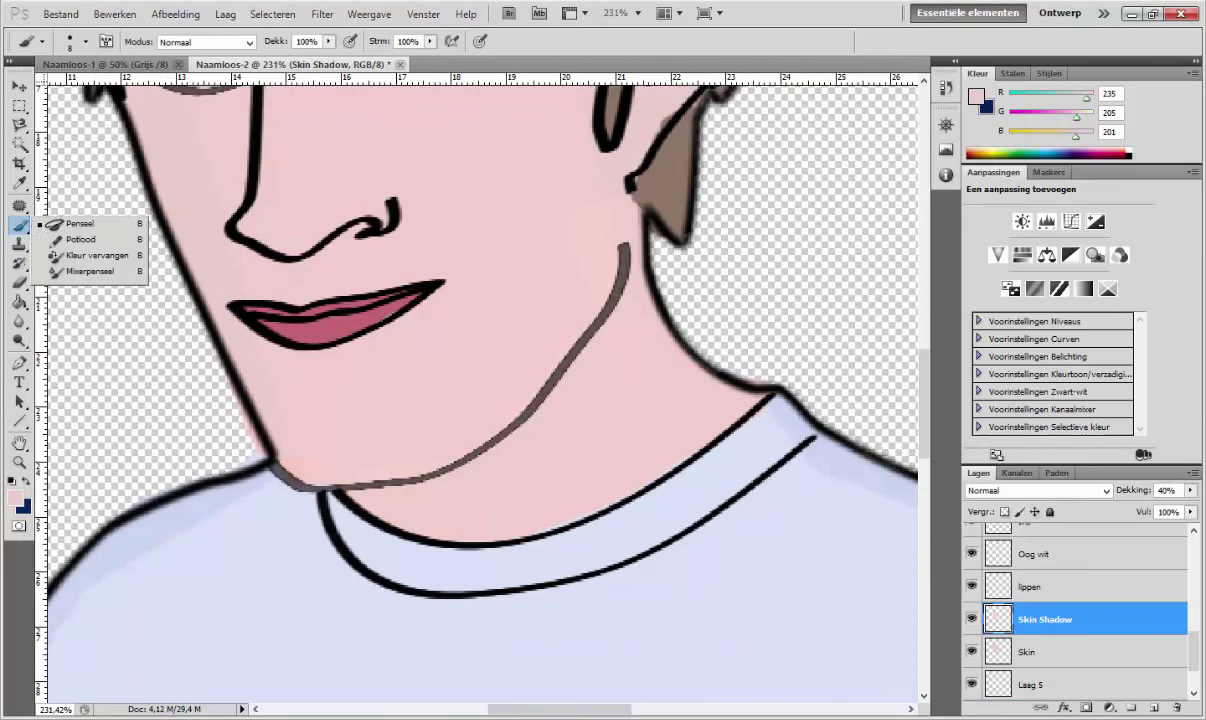
click(15, 497)
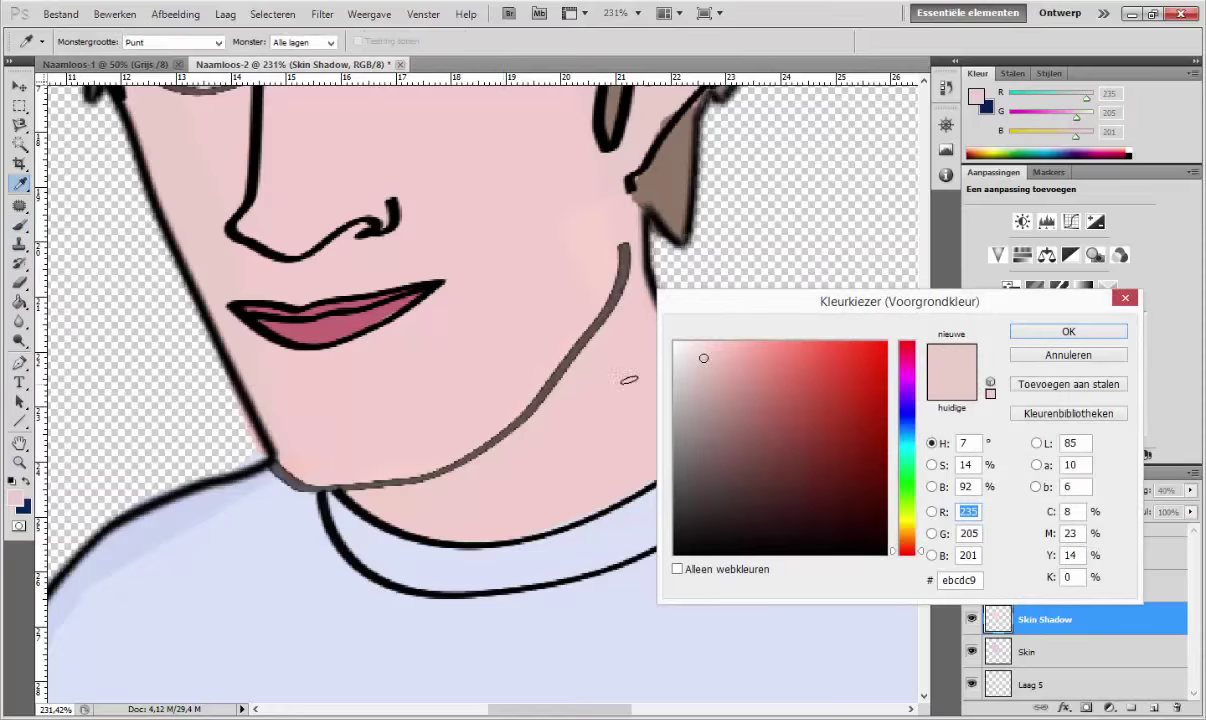
click(628, 379)
key(Return)
key(b)
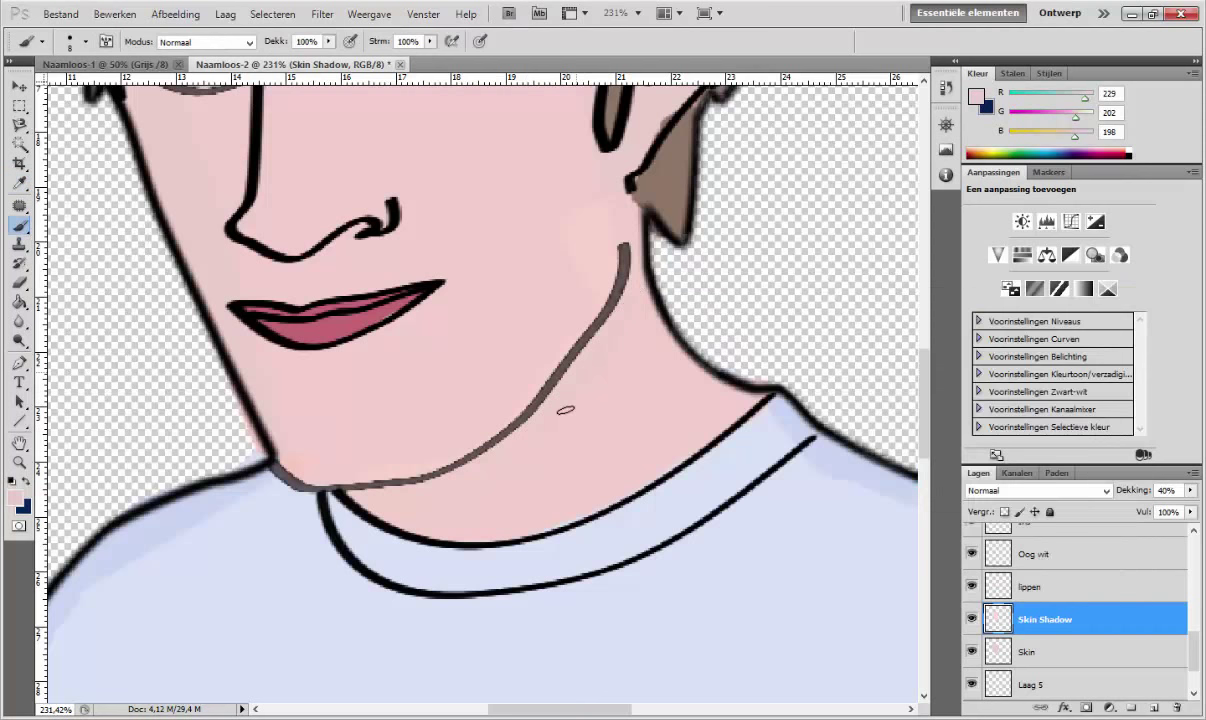
Step: Shrink the brush to 5 px, zoom on the mouth and chin, and add a layer
scroll(458, 489, down, 3)
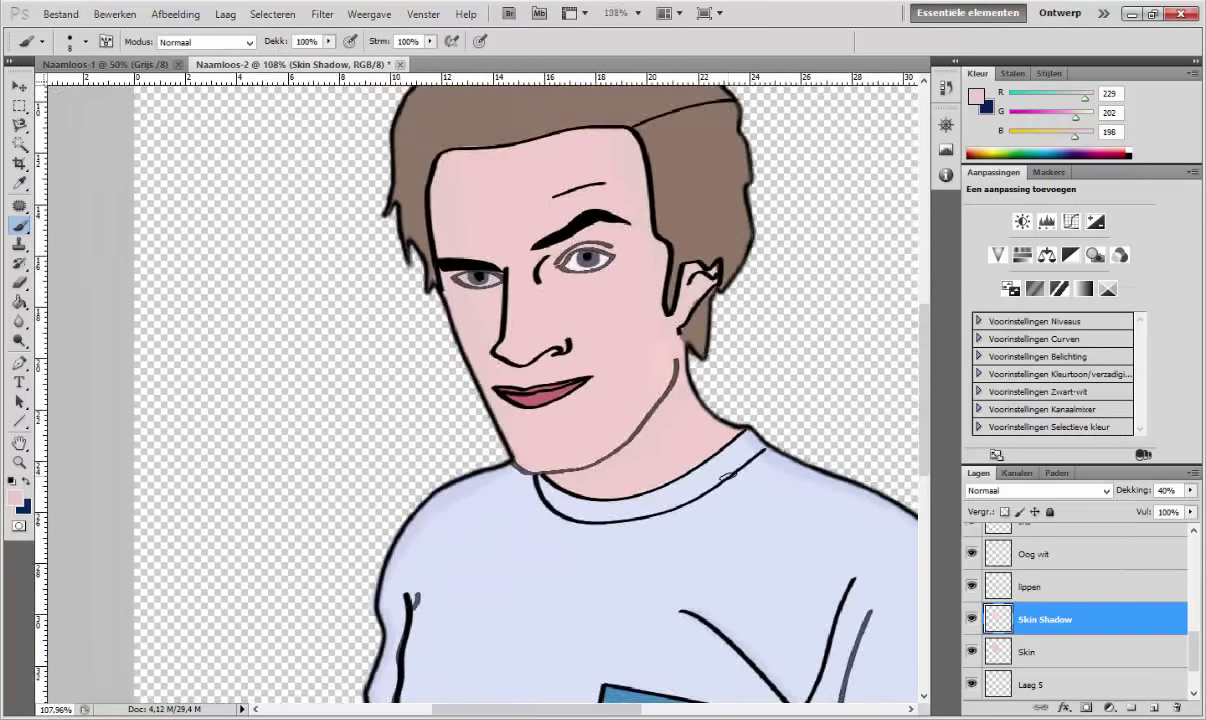
scroll(458, 489, down, 2)
scroll(458, 489, up, 4)
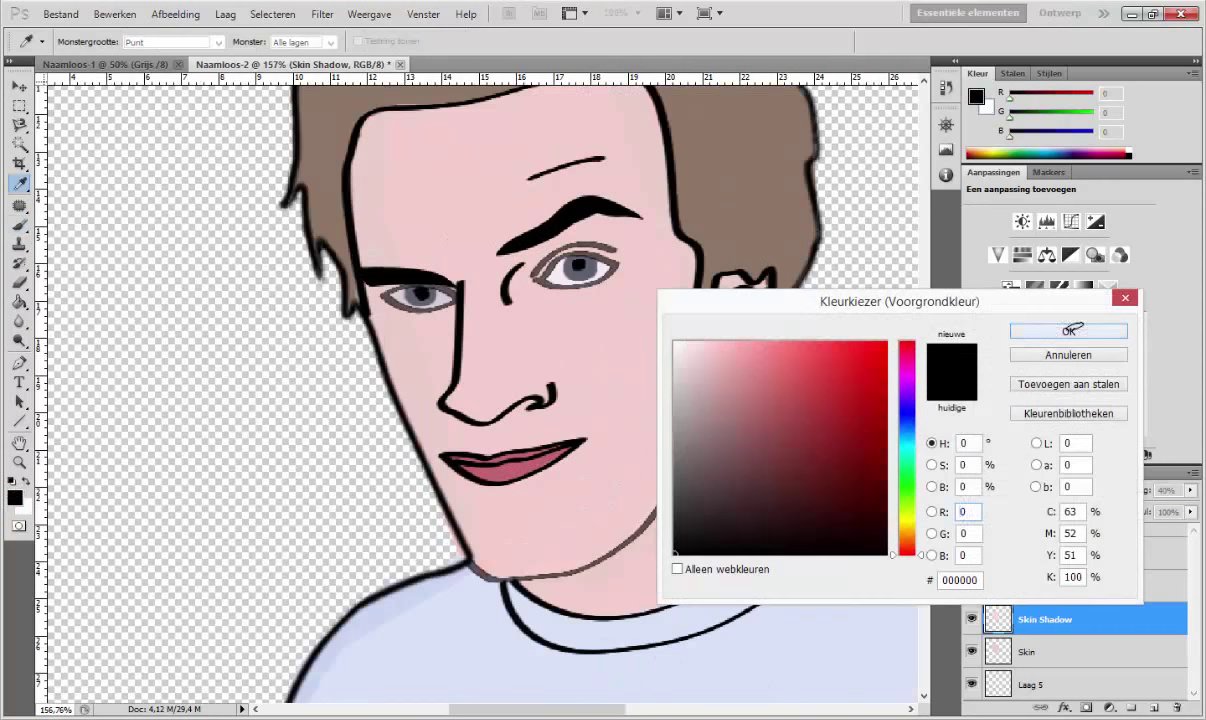
click(86, 42)
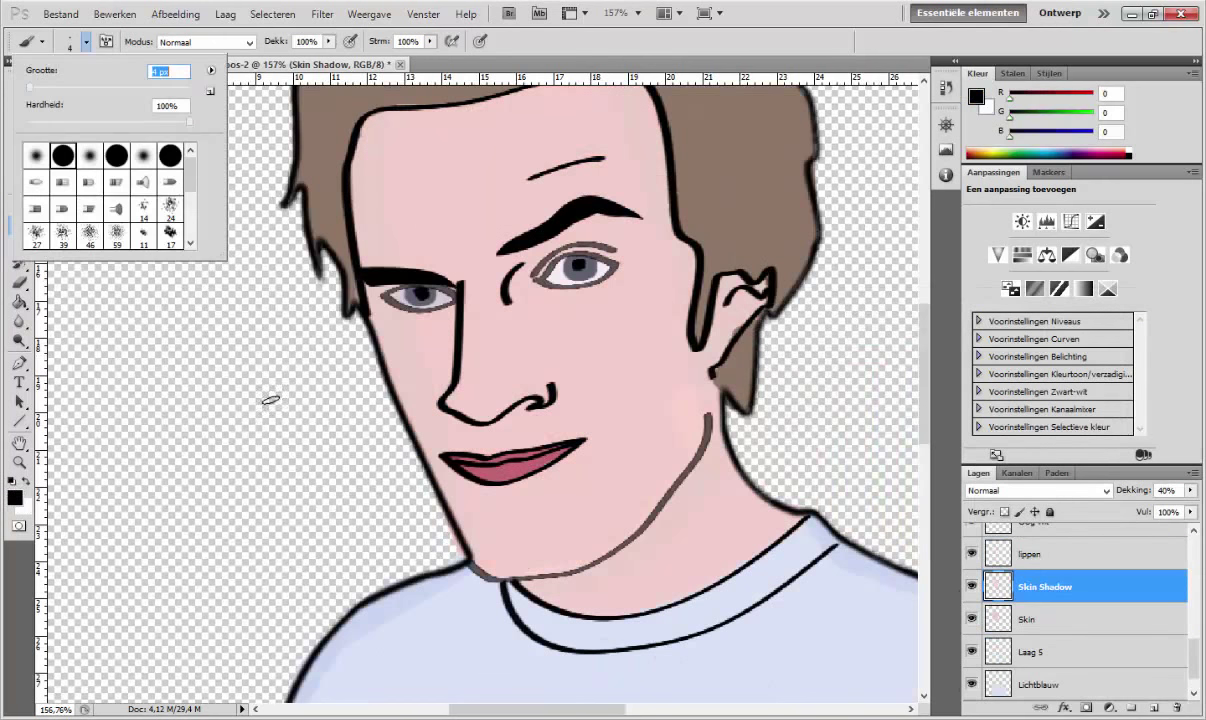
click(86, 42)
drag(61, 90, 52, 90)
click(409, 481)
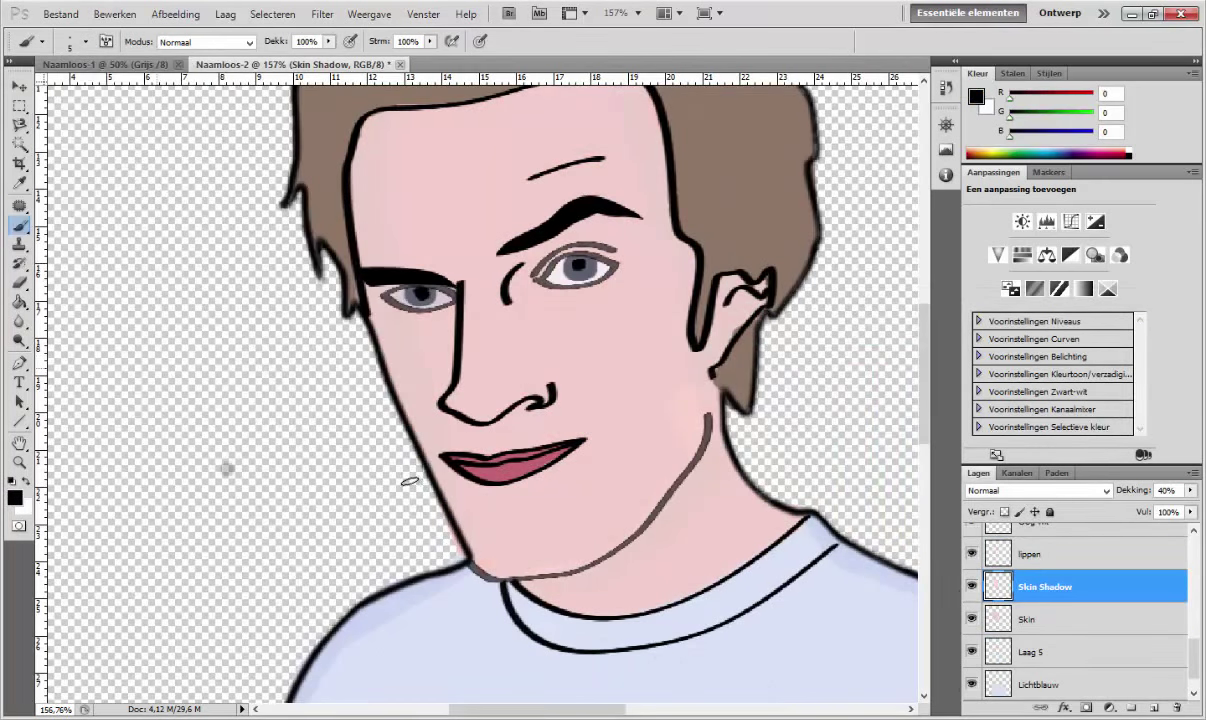
drag(626, 578, 680, 578)
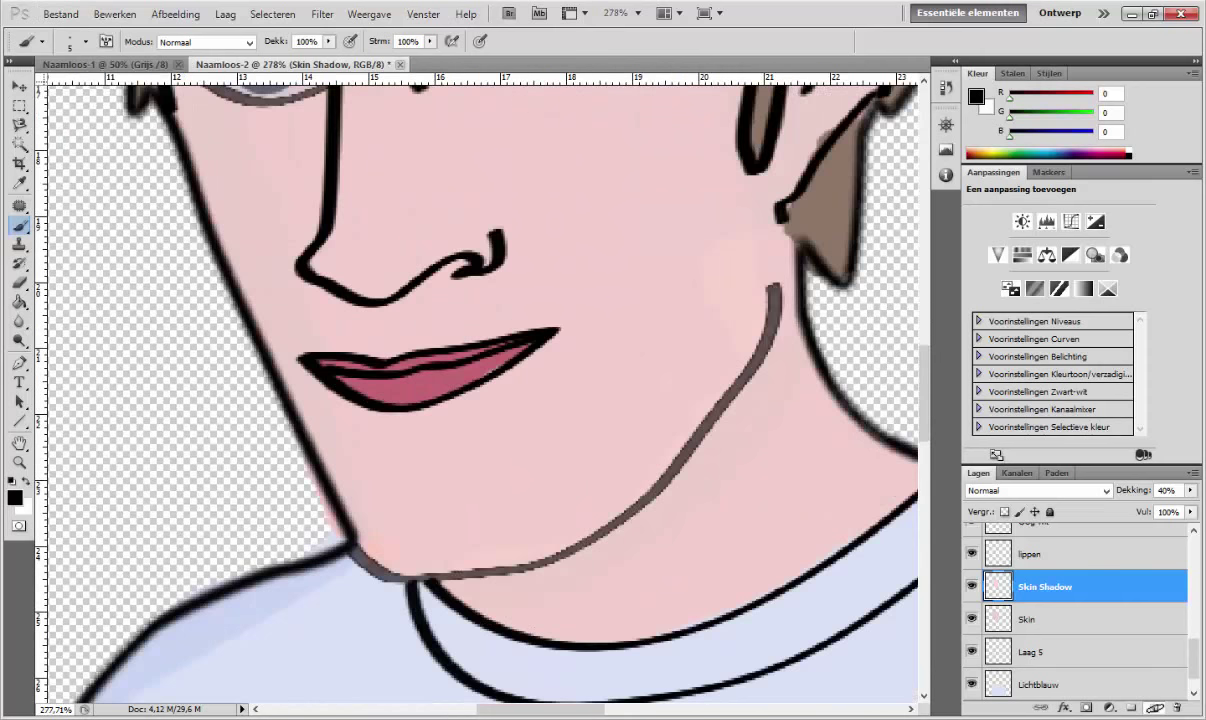
key(ctrl+shift+alt+n)
Step: Try a 3 px zig-zag mustache under the nose, then undo it
click(86, 42)
drag(58, 90, 54, 90)
click(350, 314)
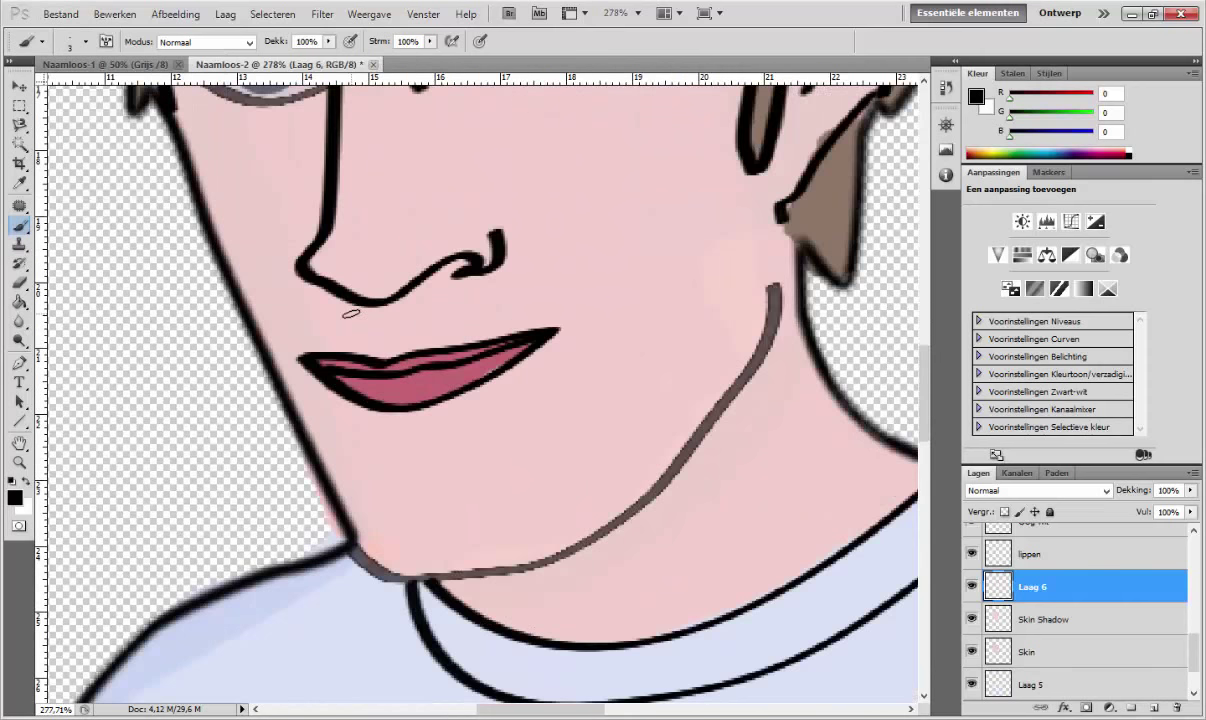
mouse_move(350, 314)
mouse_down()
mouse_move(400, 318)
mouse_move(544, 270)
mouse_move(275, 310)
mouse_up()
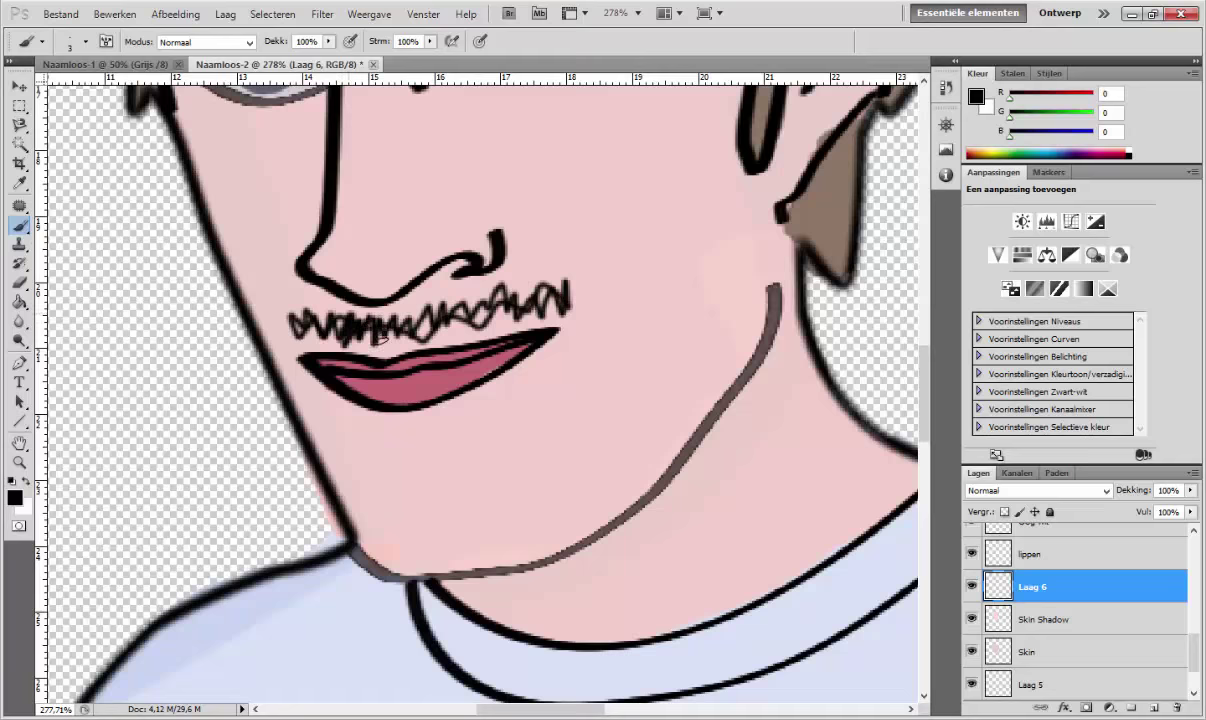
scroll(665, 348, down, 3)
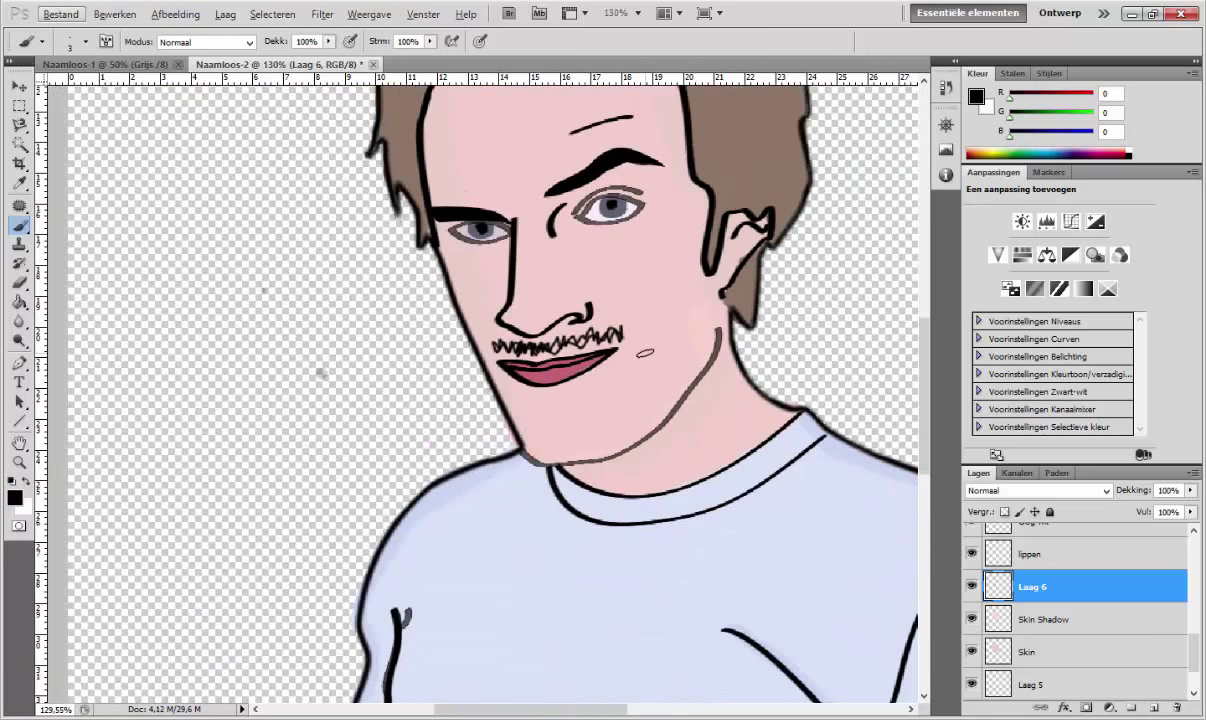
key(ctrl+alt+z)
key(ctrl+alt+z)
key(ctrl+alt+z)
scroll(1075, 600, down, 2)
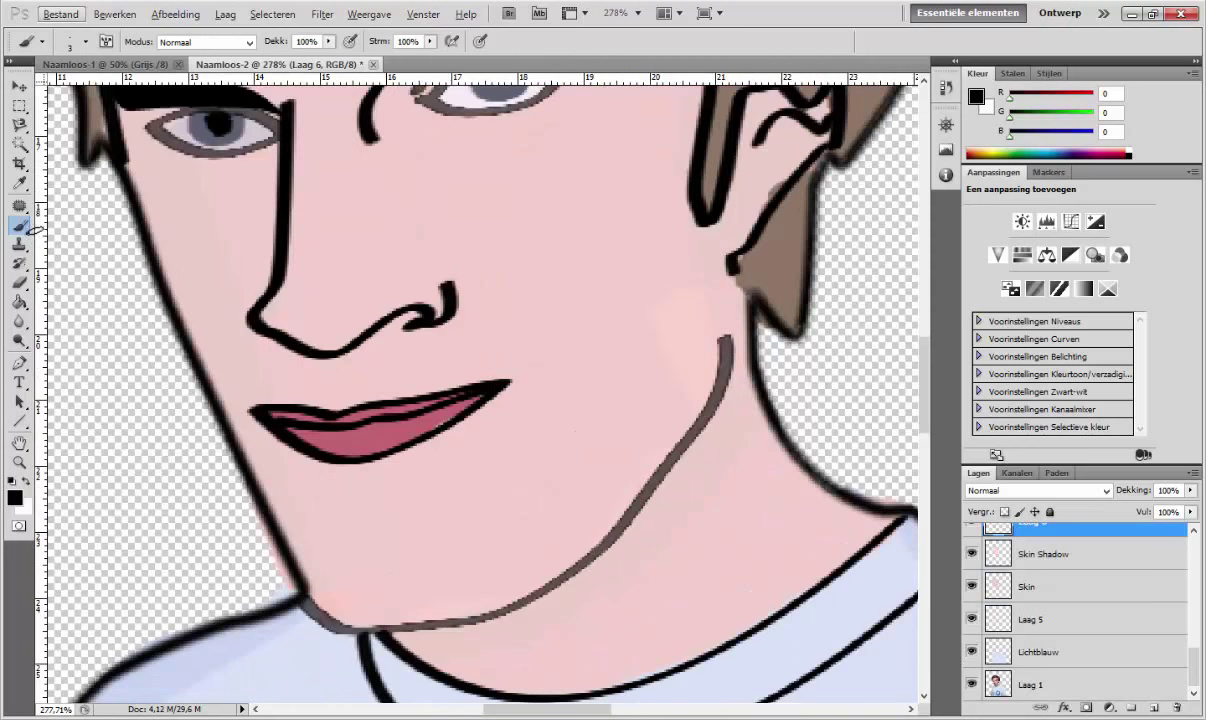
Step: Draw a curved path along the jaw line and dismiss the Fill Path dialog
key(p)
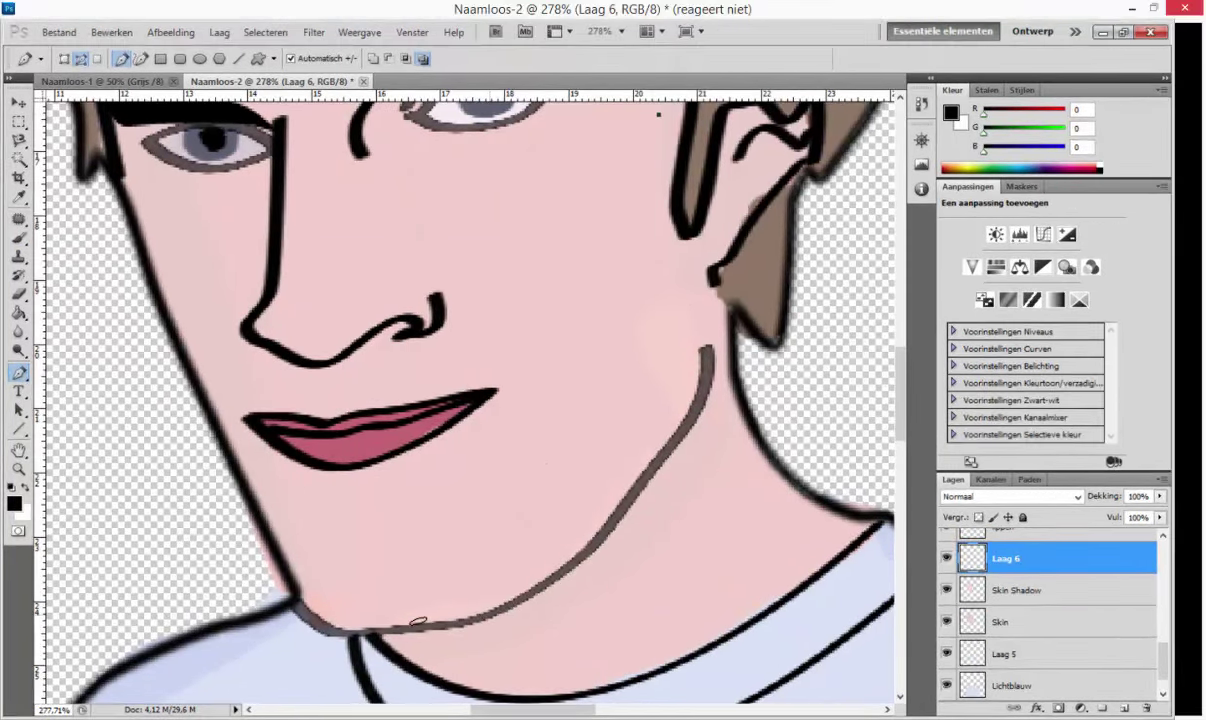
drag(525, 592, 548, 566)
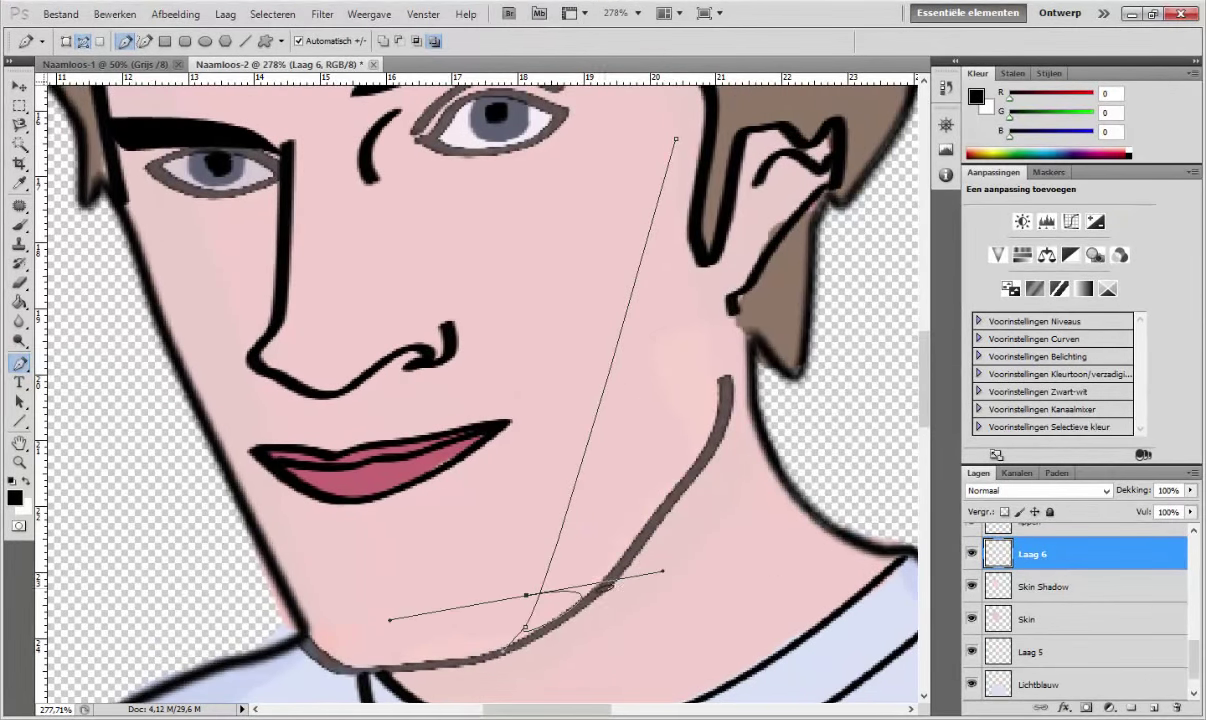
right_click(705, 385)
click(767, 463)
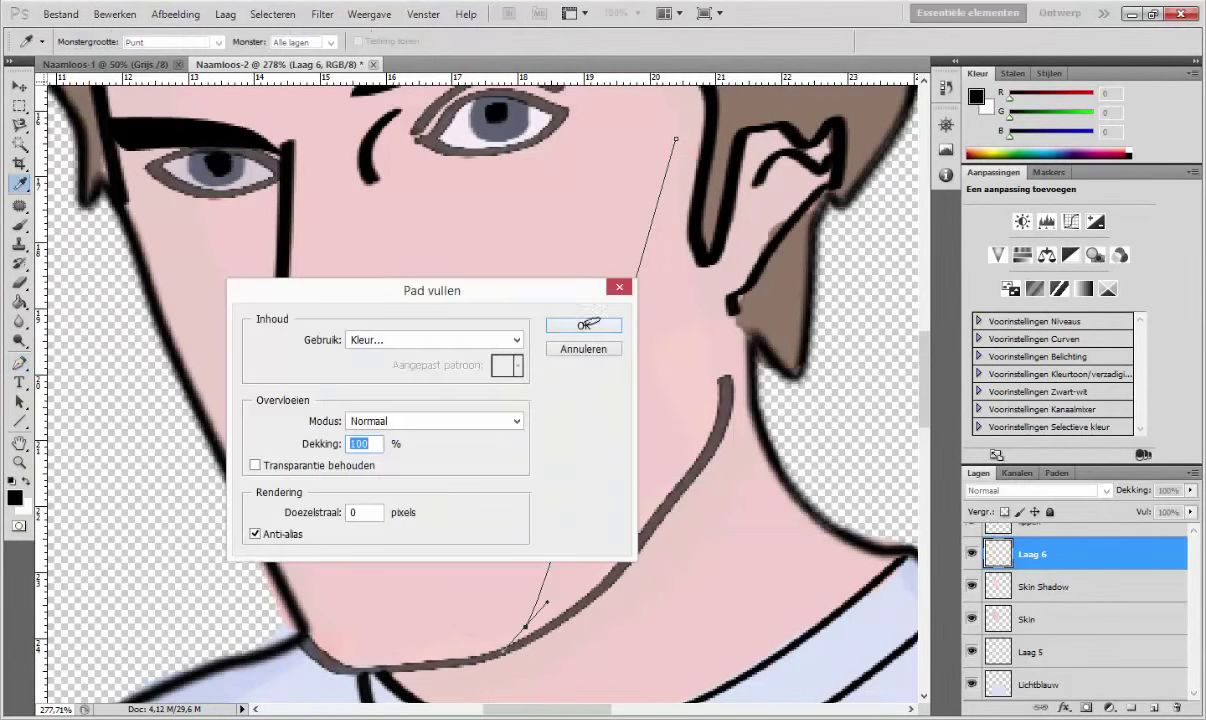
click(620, 343)
key(b)
Step: Paint black over the jawline, cheek and upper-lip mustache with a larger brush
click(86, 42)
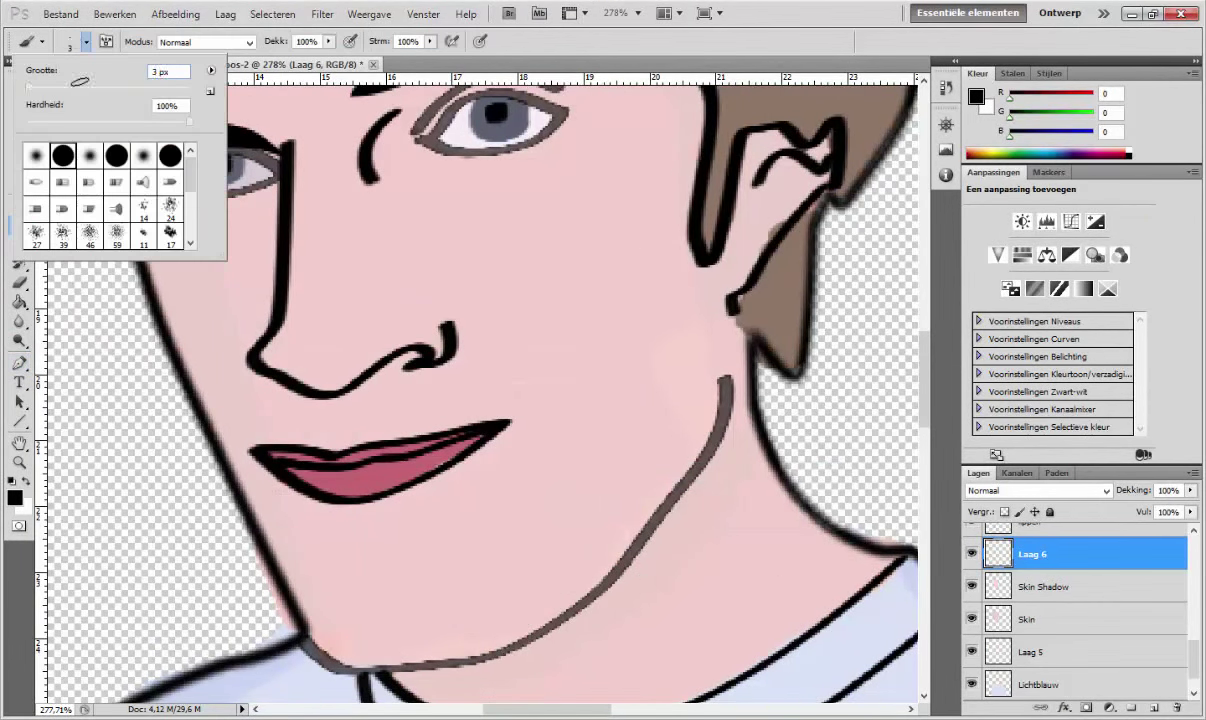
click(656, 155)
mouse_move(660, 158)
mouse_down()
mouse_move(500, 625)
mouse_move(310, 615)
mouse_move(595, 420)
mouse_move(610, 165)
mouse_move(500, 530)
mouse_up()
mouse_move(540, 410)
mouse_down()
mouse_move(390, 560)
mouse_move(550, 400)
mouse_move(300, 570)
mouse_move(580, 280)
mouse_move(590, 175)
mouse_move(515, 410)
mouse_move(570, 165)
mouse_move(640, 130)
mouse_up()
click(86, 42)
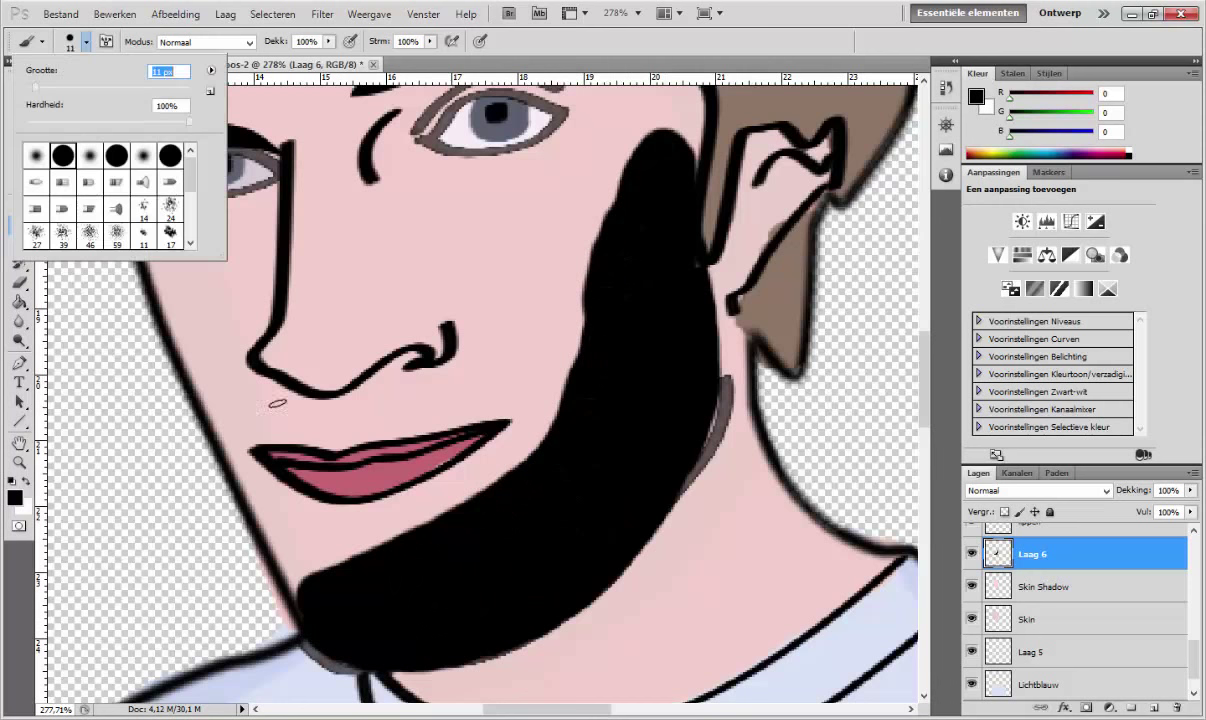
key(Return)
mouse_move(447, 407)
mouse_down()
mouse_move(275, 405)
mouse_move(420, 385)
mouse_up()
Step: Lower Laag 6's opacity to 2% for faint stubble, keeping Laag 6 selected
mouse_move(1190, 490)
mouse_down()
mouse_move(1107, 503)
mouse_move(1127, 510)
mouse_up()
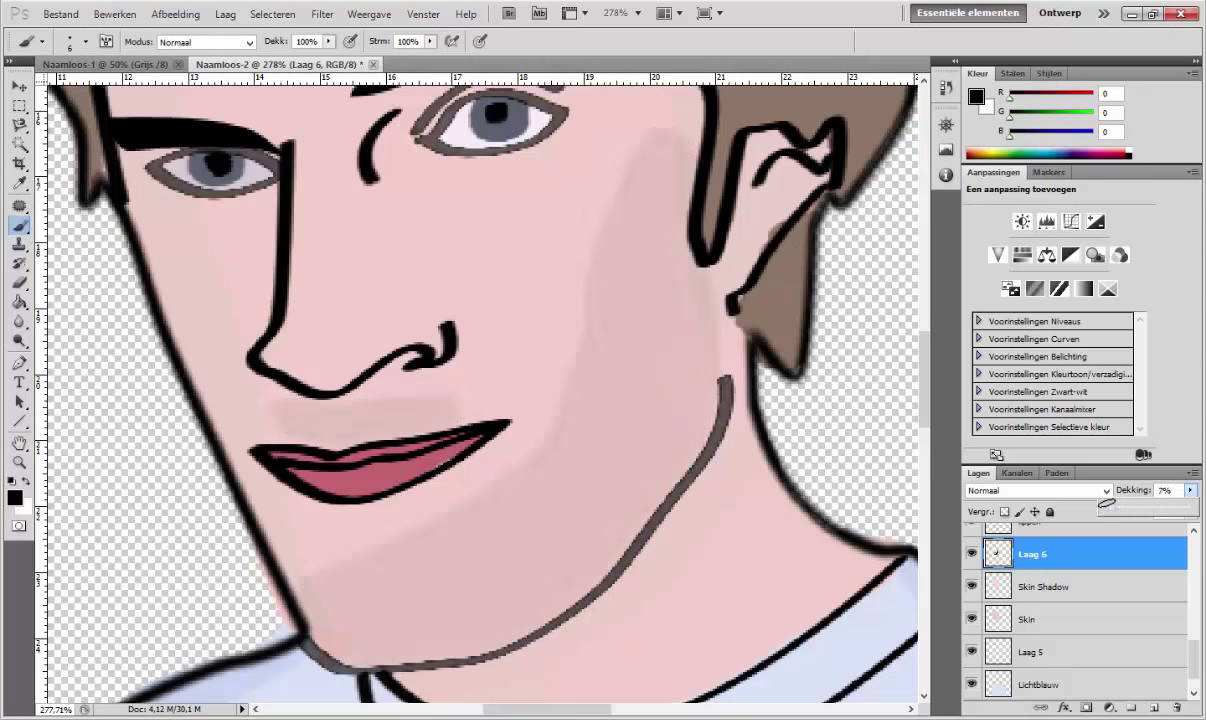
scroll(737, 464, down, 5)
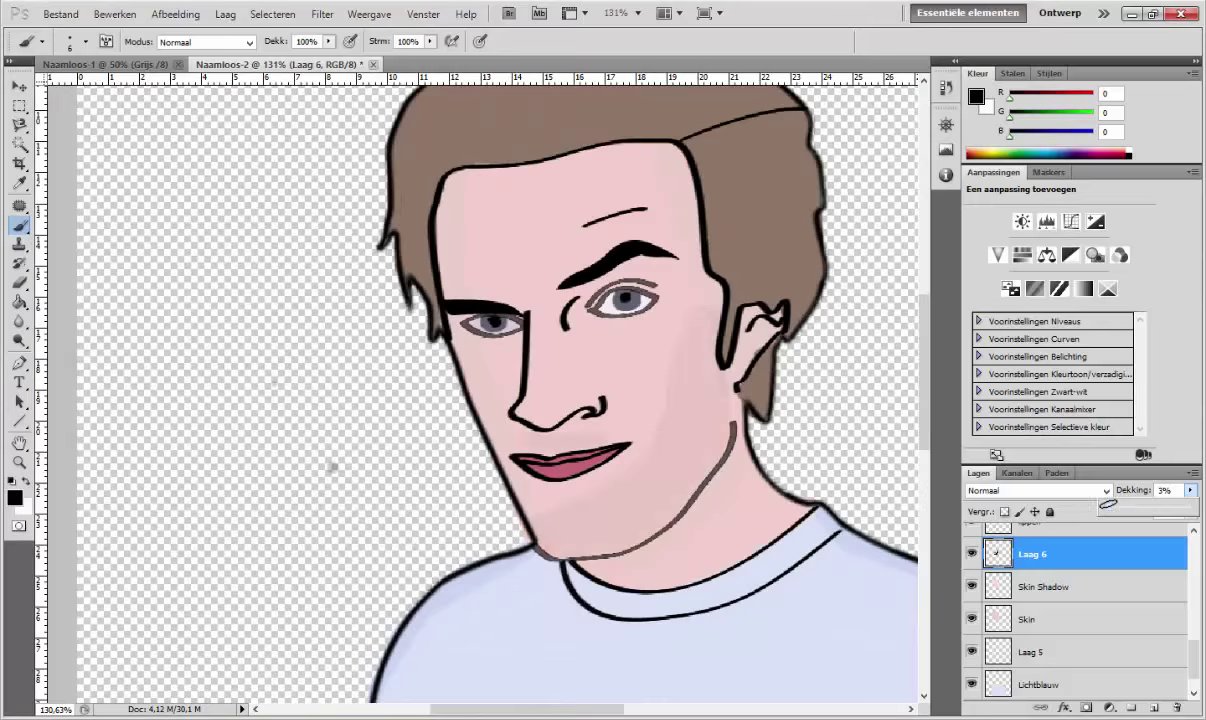
click(1057, 619)
key(alt+bracketright)
key(alt+bracketright)
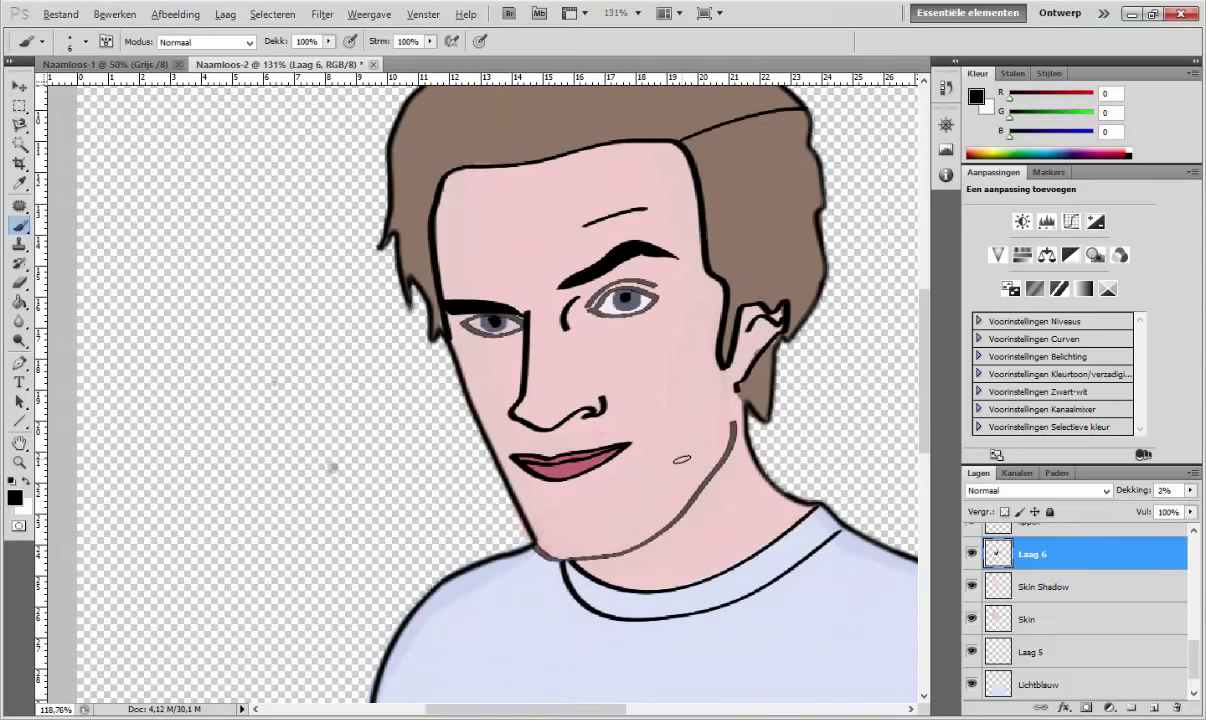